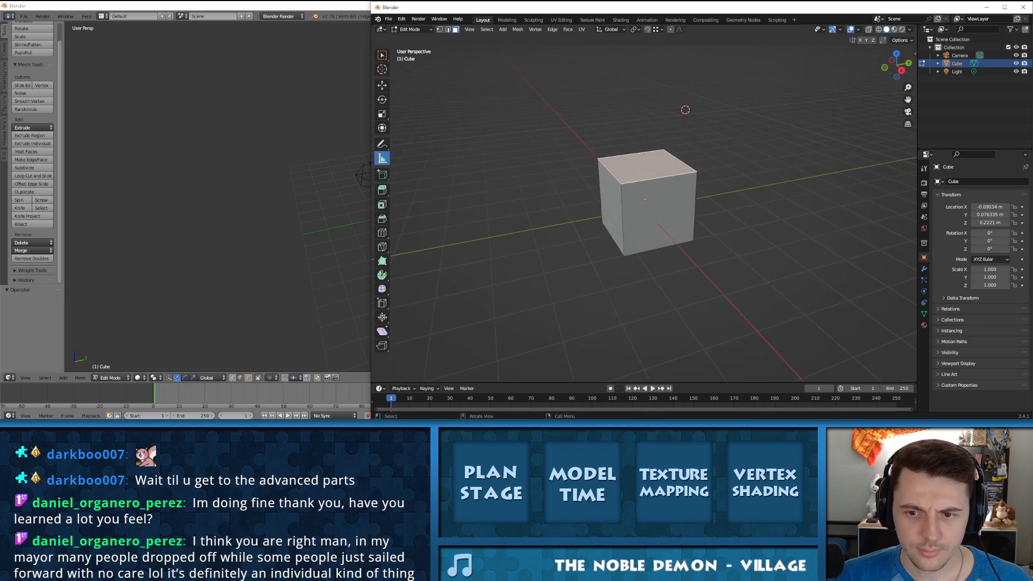
{"action": "left_click_drag", "start_coordinate": [624, 256], "coordinate": [738, 275]}
{"action": "key", "text": "ctrl+z"}
{"action": "left_click_drag", "start_coordinate": [494, 284], "coordinate": [698, 246]}
{"action": "left_click_drag", "start_coordinate": [764, 199], "coordinate": [839, 271]}
{"action": "left_click_drag", "start_coordinate": [766, 176], "coordinate": [472, 162]}
{"action": "mouse_move", "coordinate": [707, 104]}
{"action": "left_mouse_down"}
{"action": "mouse_move", "coordinate": [538, 114]}
{"action": "mouse_move", "coordinate": [454, 172]}
{"action": "mouse_move", "coordinate": [674, 145]}
{"action": "left_mouse_up"}
{"action": "key", "text": "ctrl+z"}
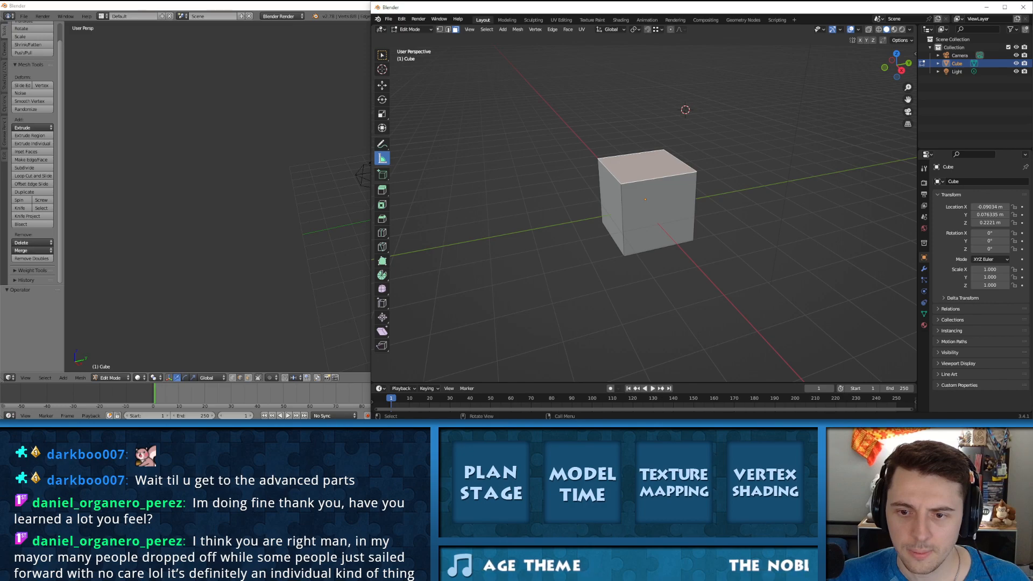
Step: Turn on snapping and measure the front face's bottom, vertical and upper edges from corner to corner
{"action": "left_click", "coordinate": [647, 29]}
{"action": "left_click_drag", "start_coordinate": [624, 256], "coordinate": [693, 240]}
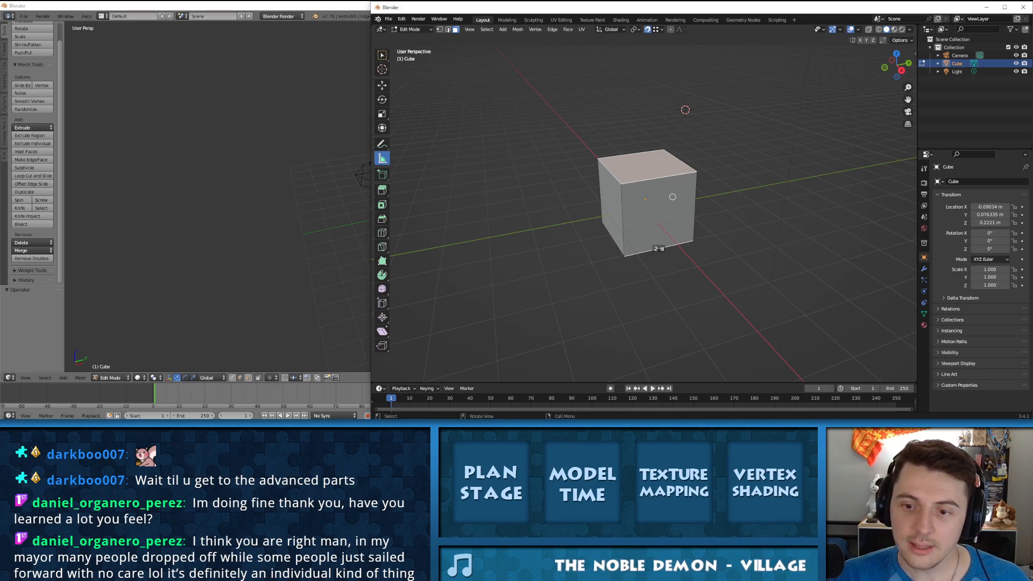
{"action": "left_click_drag", "start_coordinate": [621, 183], "coordinate": [624, 256]}
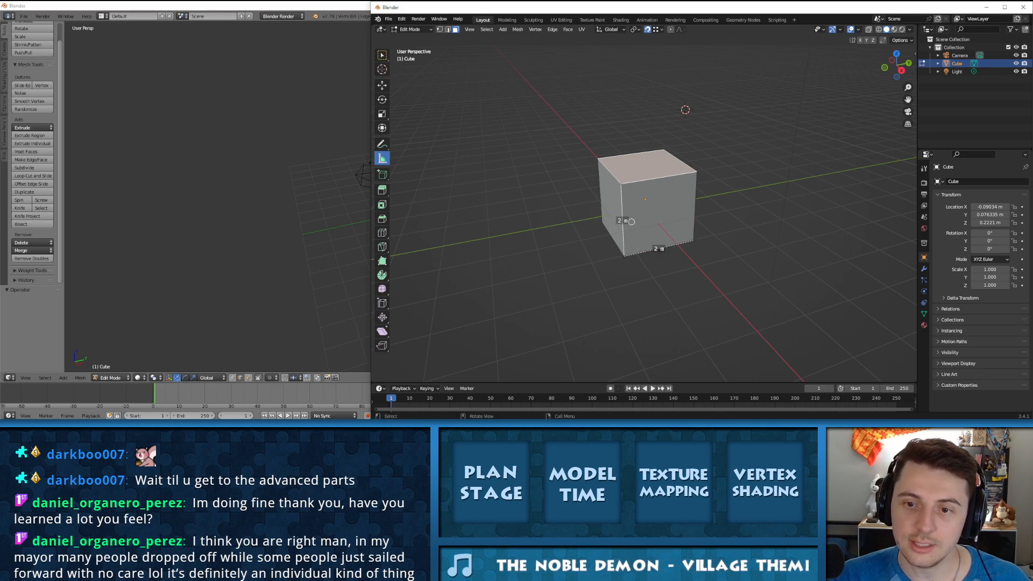
{"action": "left_click_drag", "start_coordinate": [621, 182], "coordinate": [621, 183]}
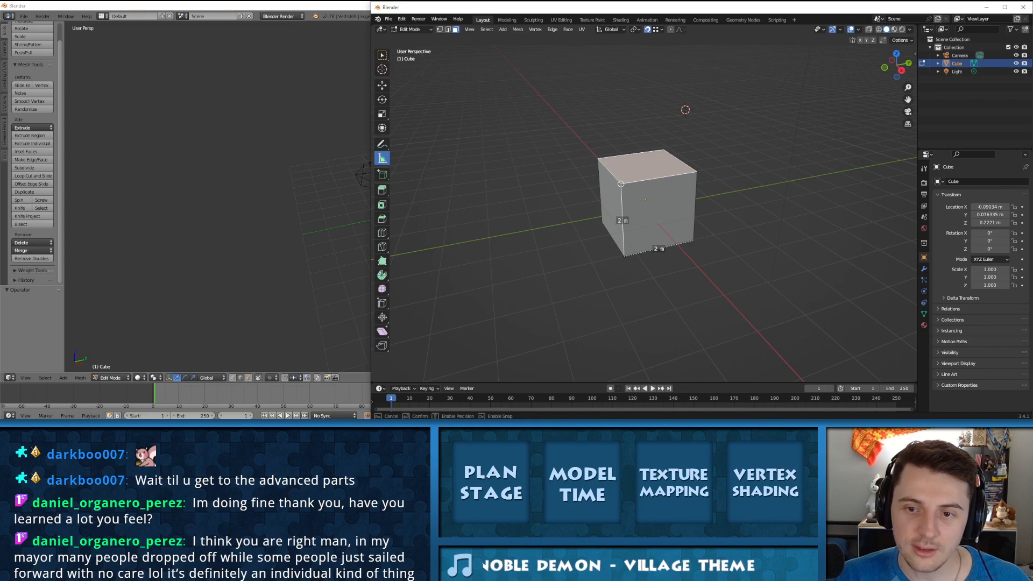
{"action": "left_click_drag", "start_coordinate": [697, 172], "coordinate": [697, 172]}
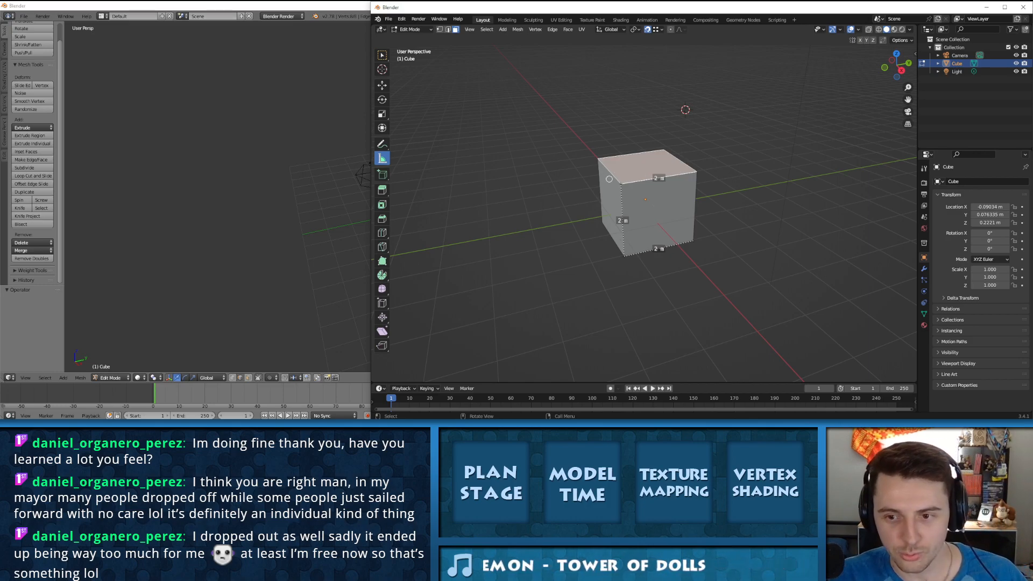
Step: Measure diagonals between the cube's corners, and undo the measurements
{"action": "left_click_drag", "start_coordinate": [621, 183], "coordinate": [624, 256]}
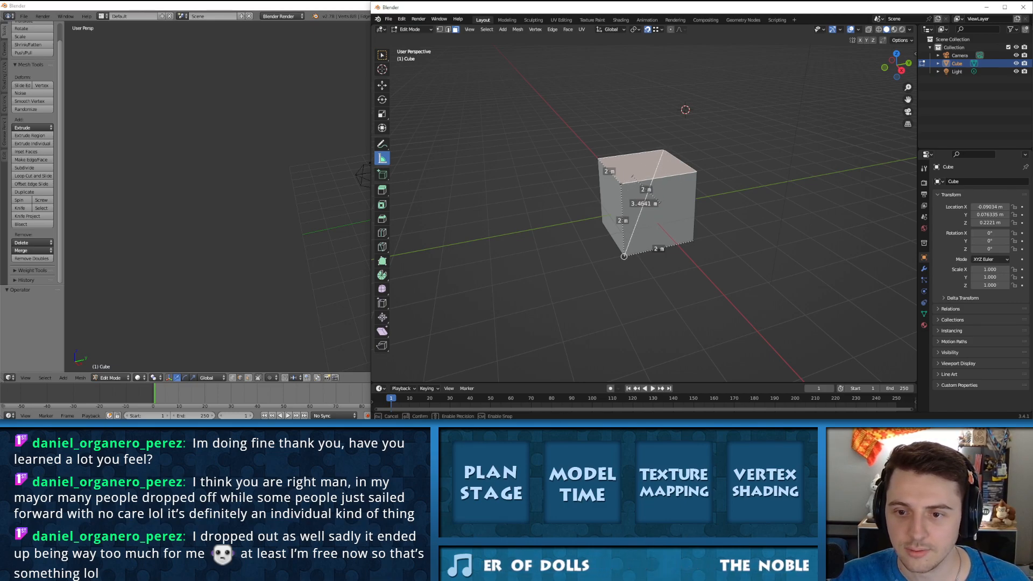
{"action": "left_click_drag", "start_coordinate": [598, 159], "coordinate": [693, 241]}
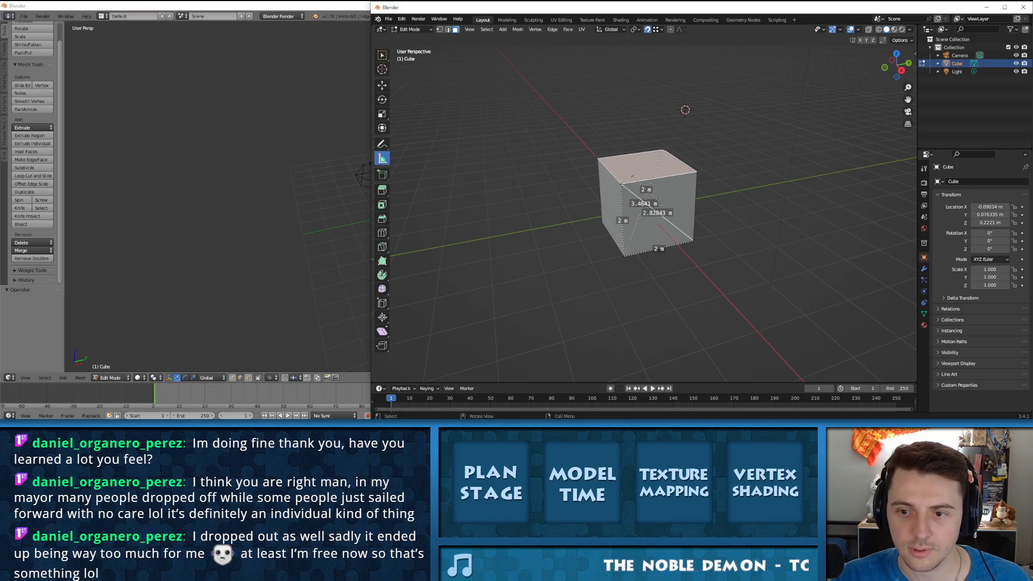
{"action": "key", "text": "ctrl+z"}
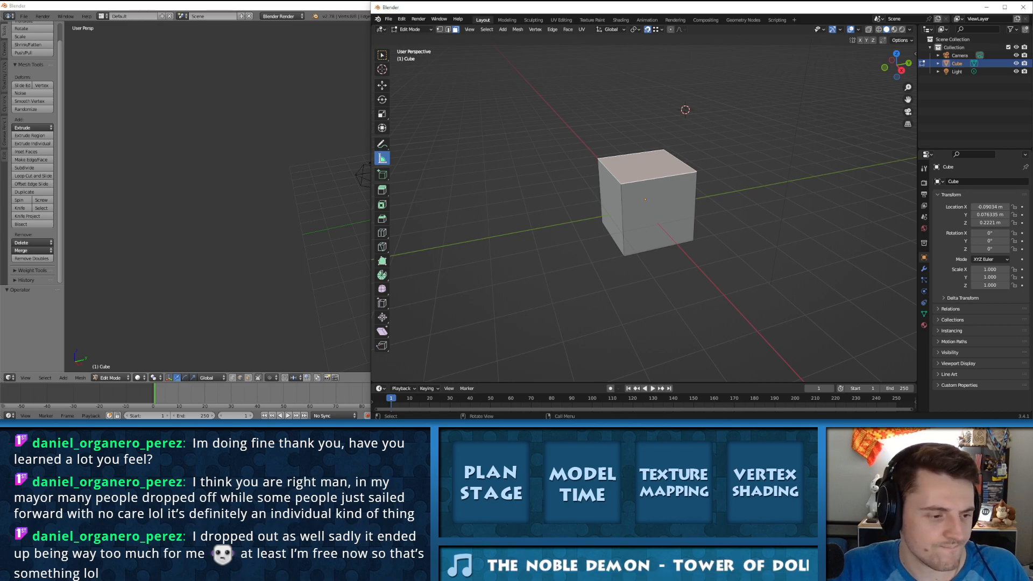
Step: Add a second cube directly on top of the existing cube with the Add Cube tool, snapping its base to the top face's corners
{"action": "left_click", "coordinate": [382, 175]}
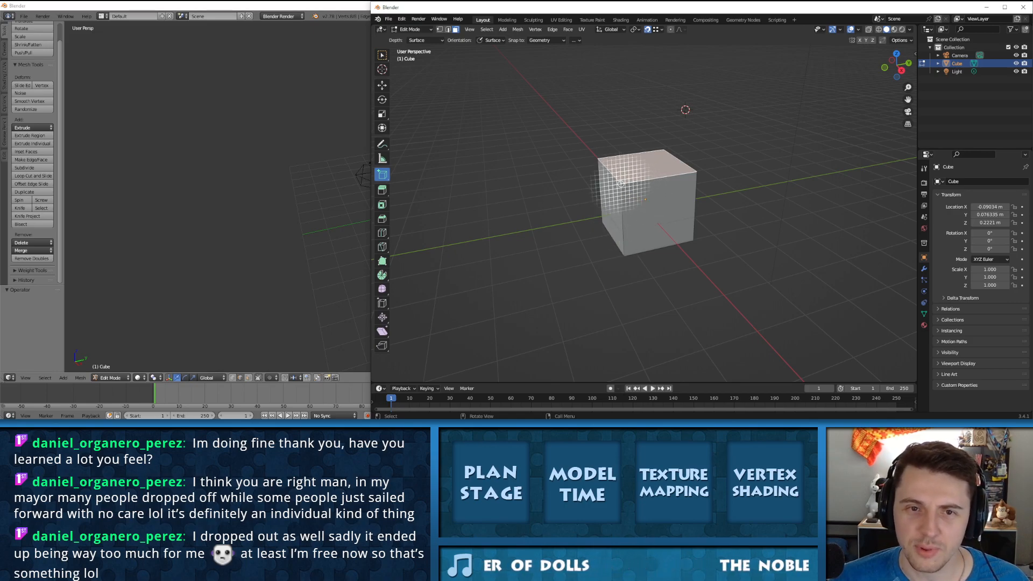
{"action": "left_click", "coordinate": [382, 174]}
{"action": "left_click", "coordinate": [382, 174]}
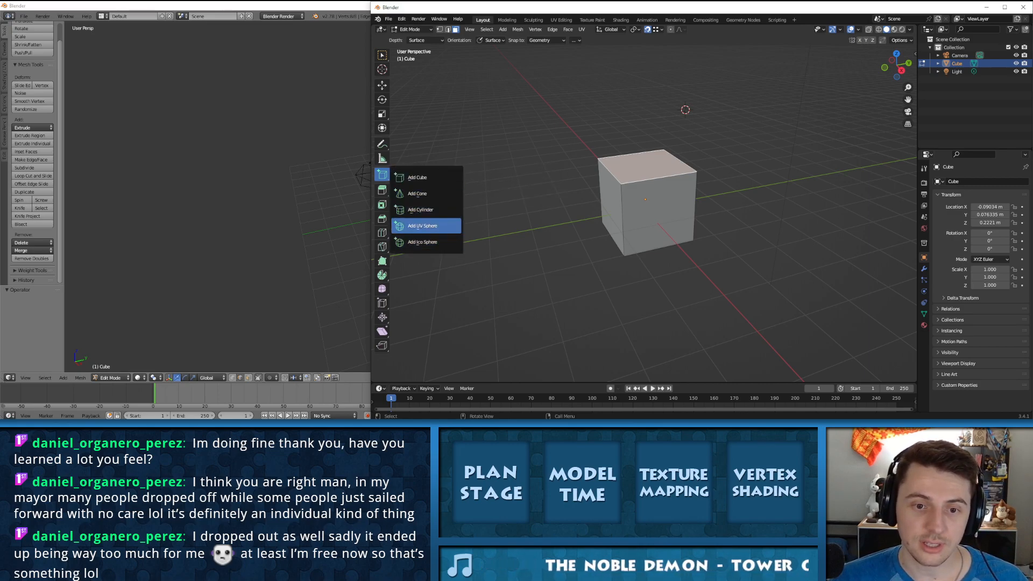
{"action": "left_click", "coordinate": [417, 177]}
{"action": "left_click_drag", "start_coordinate": [622, 183], "coordinate": [643, 137]}
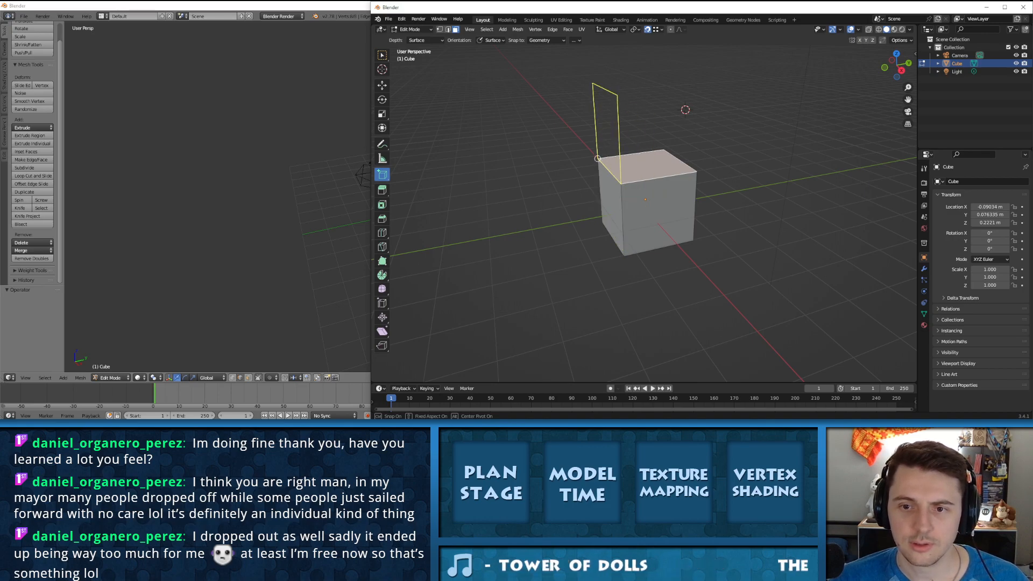
{"action": "left_click", "coordinate": [664, 150]}
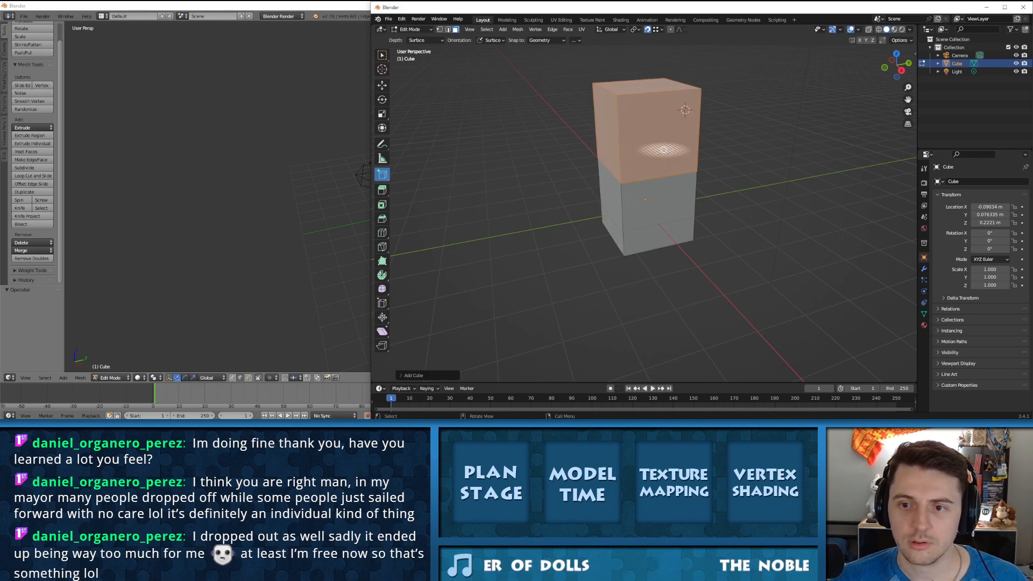
Step: Inspect the stacked cube from several angles, and undo its addition
{"action": "middle_click_drag", "start_coordinate": [617, 95], "coordinate": [662, 167]}
{"action": "middle_click_drag", "start_coordinate": [616, 122], "coordinate": [701, 119]}
{"action": "scroll", "coordinate": [699, 118], "scroll_direction": "up", "scroll_amount": 2}
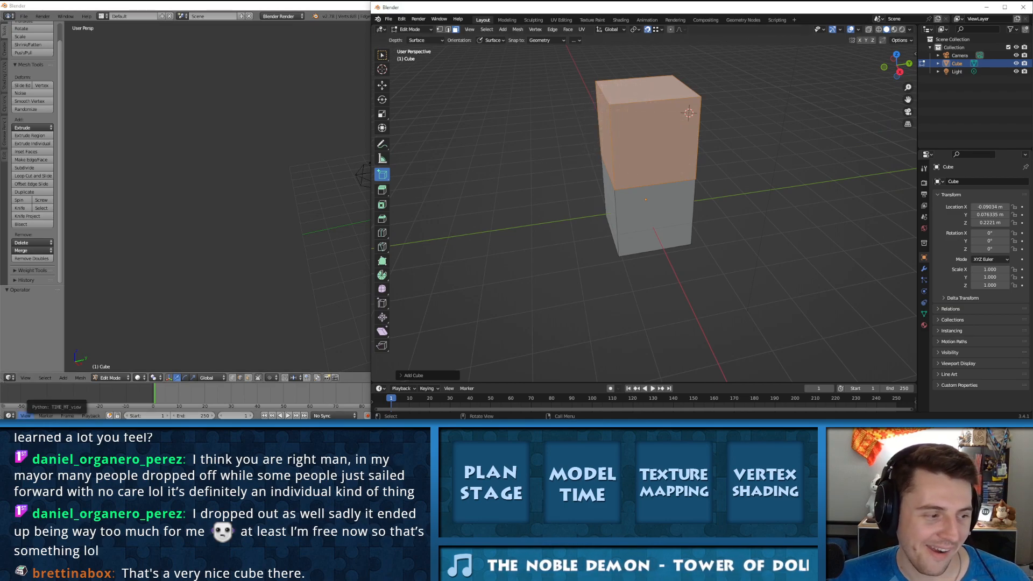
{"action": "mouse_move", "coordinate": [591, 177]}
{"action": "middle_mouse_down"}
{"action": "mouse_move", "coordinate": [602, 162]}
{"action": "mouse_move", "coordinate": [592, 172]}
{"action": "middle_mouse_up"}
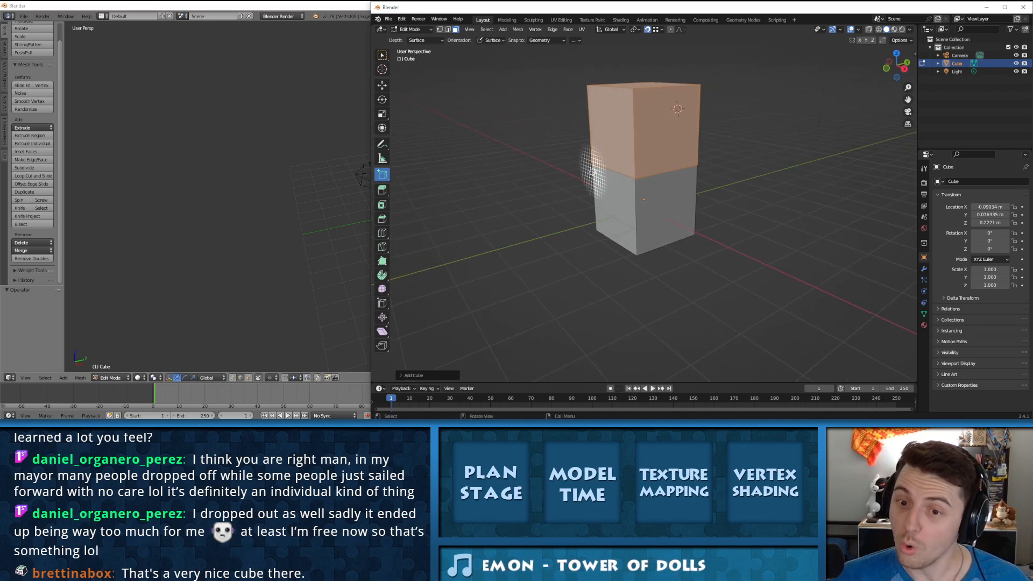
{"action": "middle_click_drag", "start_coordinate": [696, 165], "coordinate": [599, 158]}
{"action": "key", "text": "ctrl+z"}
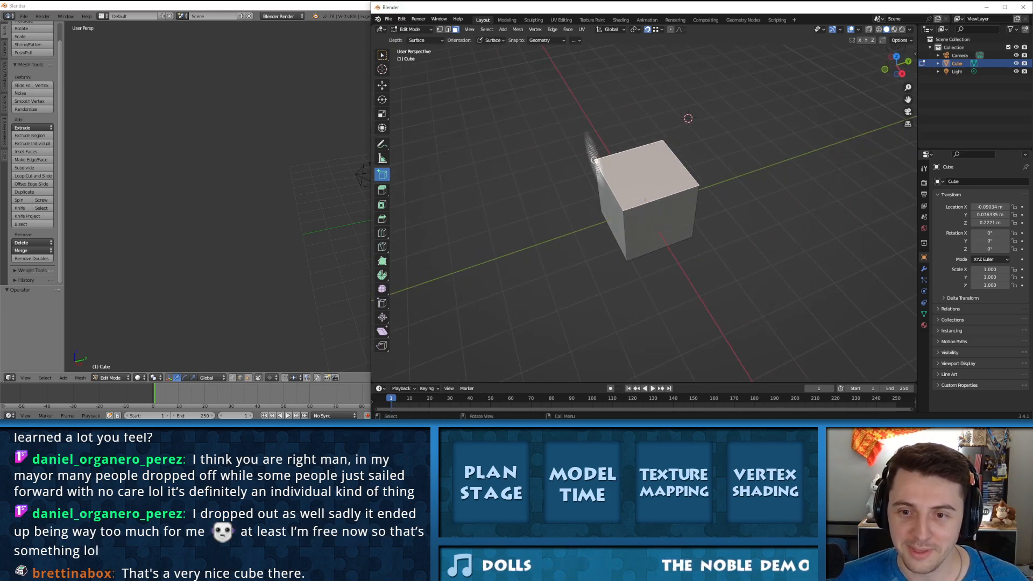
Step: Draw a larger box beside the cube with the Add Cube tool, starting from a corner of the top face
{"action": "left_click_drag", "start_coordinate": [594, 160], "coordinate": [564, 151]}
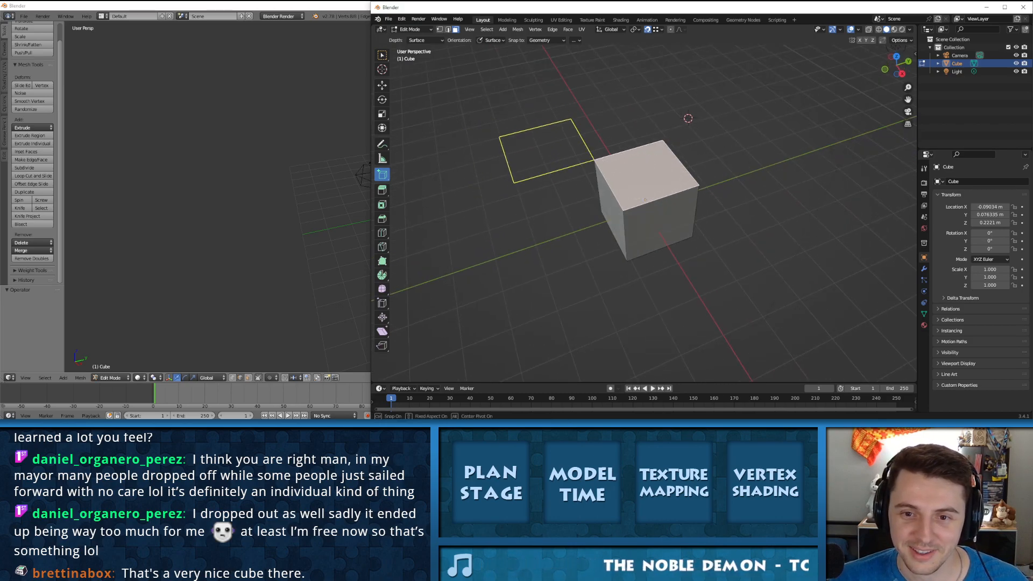
{"action": "left_click_drag", "start_coordinate": [495, 136], "coordinate": [439, 122]}
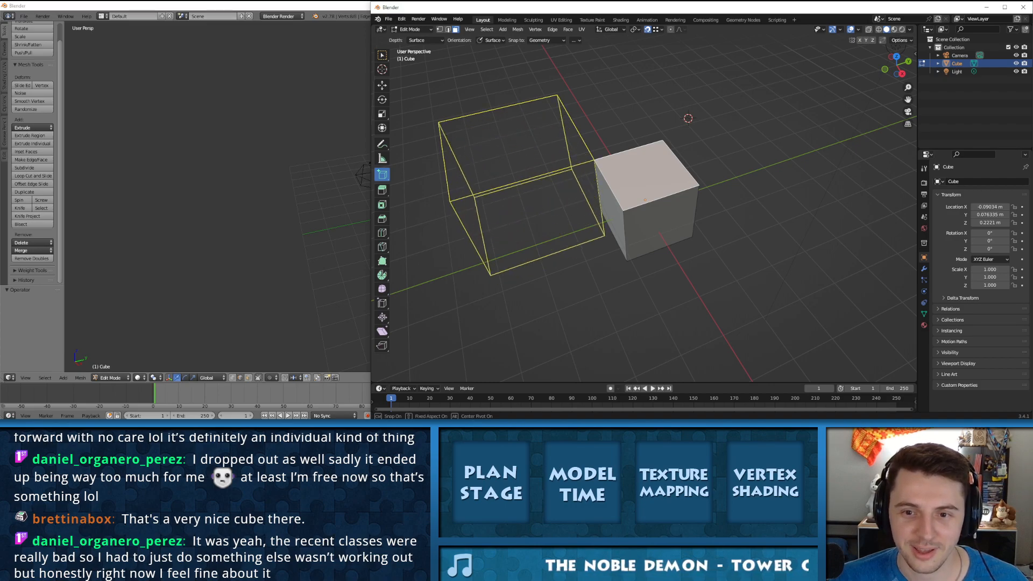
{"action": "left_click", "coordinate": [601, 211]}
{"action": "middle_click_drag", "start_coordinate": [597, 208], "coordinate": [640, 167]}
{"action": "middle_click_drag", "start_coordinate": [587, 147], "coordinate": [627, 161]}
{"action": "middle_click_drag", "start_coordinate": [727, 68], "coordinate": [652, 161]}
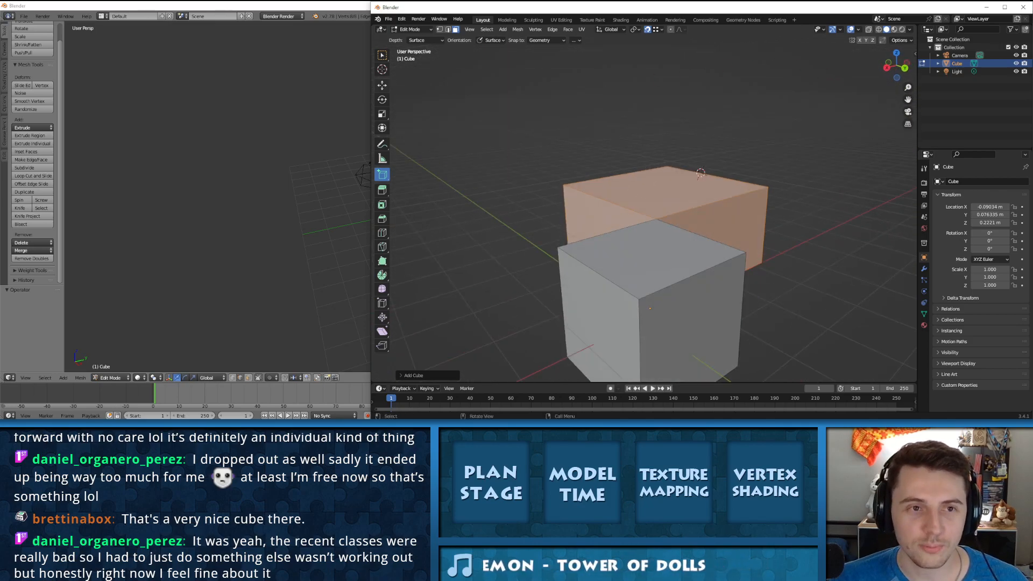
Step: Switch to the older Blender window, load its UV Editing screen layout and widen the 3D view around the cube
{"action": "left_click", "coordinate": [986, 7]}
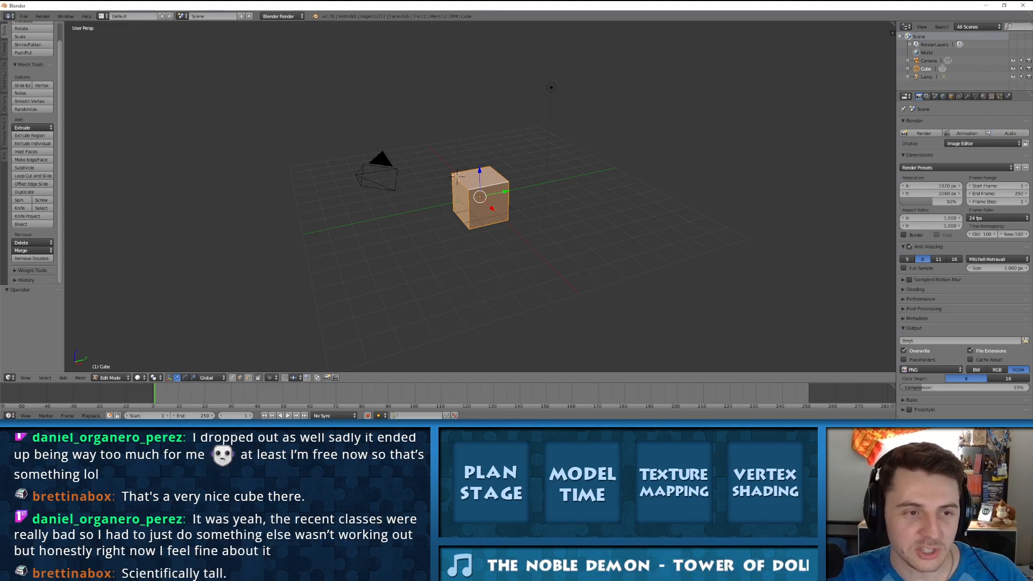
{"action": "left_click", "coordinate": [124, 17]}
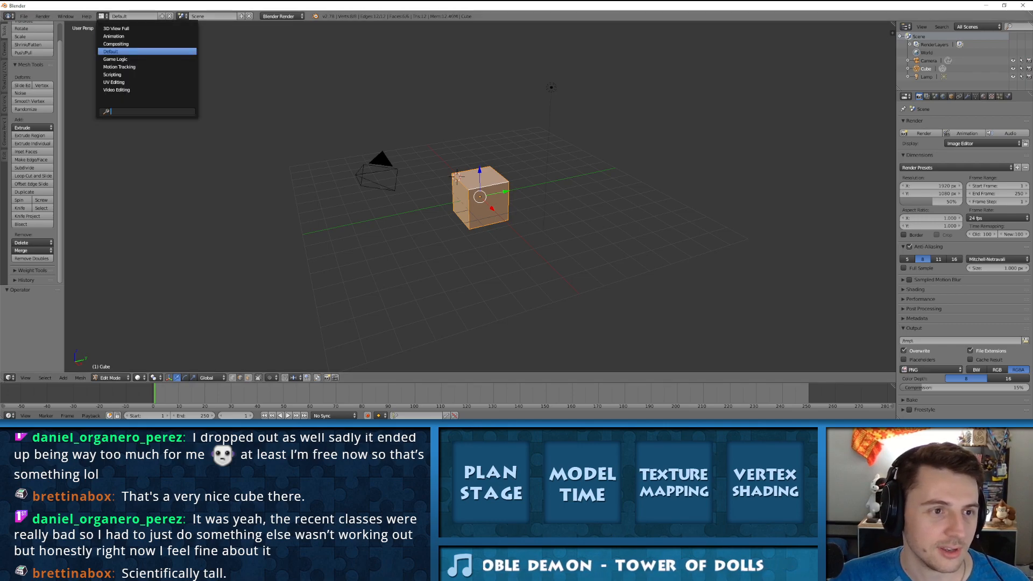
{"action": "left_click", "coordinate": [121, 82]}
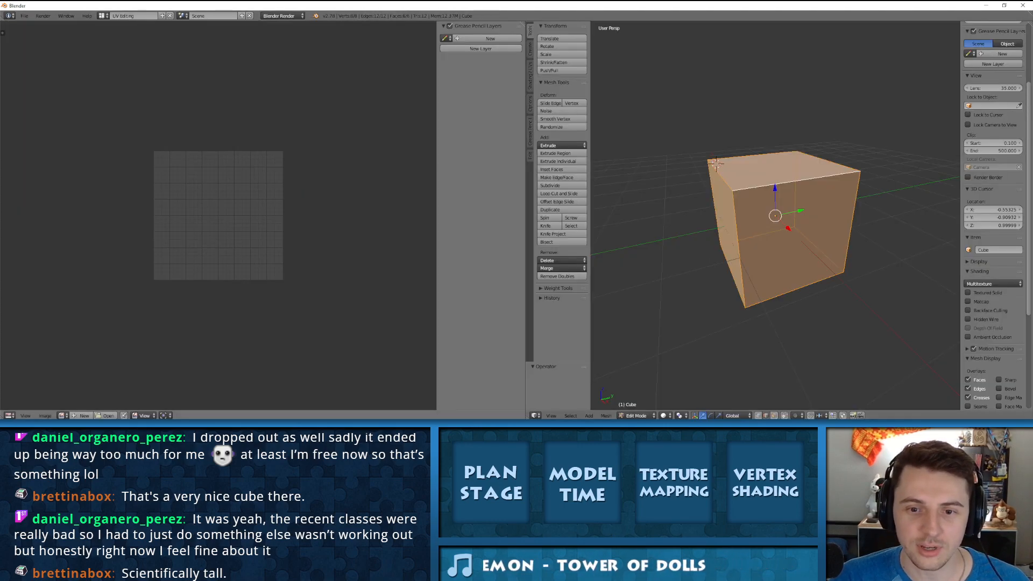
{"action": "left_click_drag", "start_coordinate": [525, 215], "coordinate": [130, 215]}
{"action": "scroll", "coordinate": [577, 215], "scroll_direction": "down", "scroll_amount": 11}
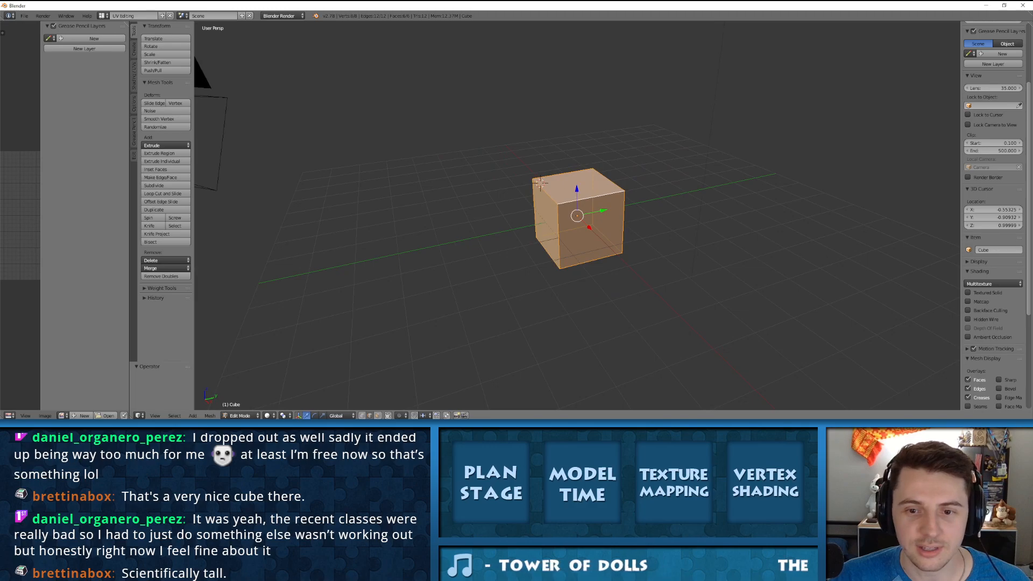
{"action": "scroll", "coordinate": [577, 215], "scroll_direction": "up", "scroll_amount": 5}
{"action": "middle_click_drag", "start_coordinate": [576, 215], "coordinate": [615, 205]}
{"action": "scroll", "coordinate": [577, 215], "scroll_direction": "up", "scroll_amount": 3}
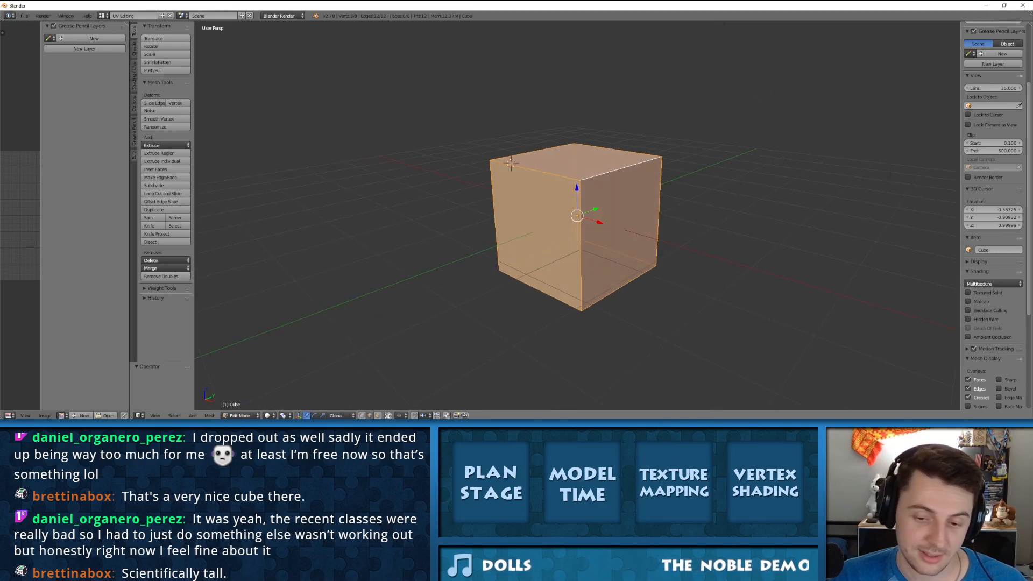
Step: Return to the newer Blender window and undo the larger box drawn beside the cube
{"action": "key", "text": "alt+Tab"}
{"action": "middle_click_drag", "start_coordinate": [698, 202], "coordinate": [639, 230]}
{"action": "middle_click_drag", "start_coordinate": [559, 228], "coordinate": [672, 194]}
{"action": "key", "text": "ctrl+z"}
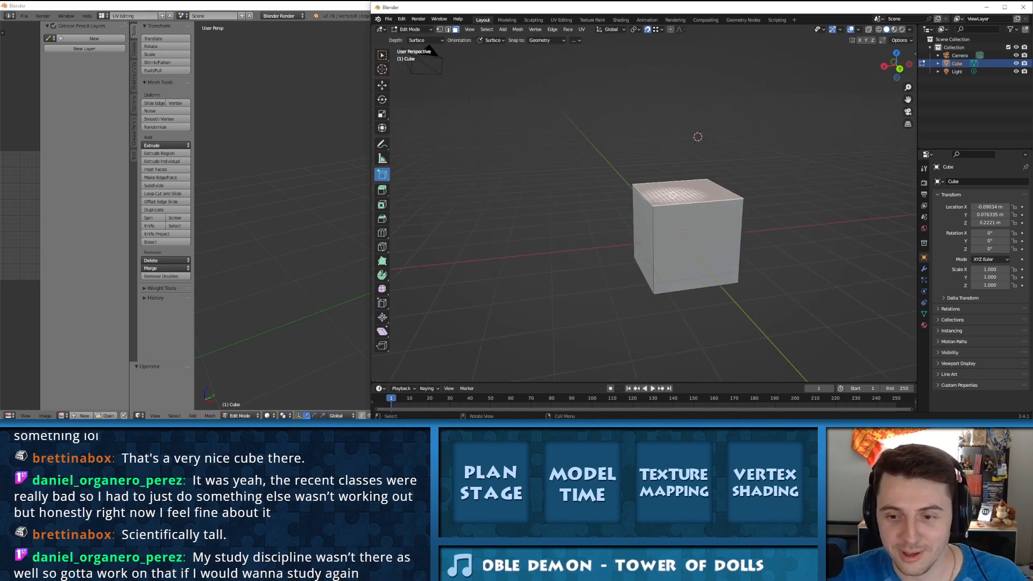
Step: Try the Add Cone tool with 32 vertices on the cube's top face, and undo the cone
{"action": "left_click_drag", "start_coordinate": [382, 175], "coordinate": [414, 191]}
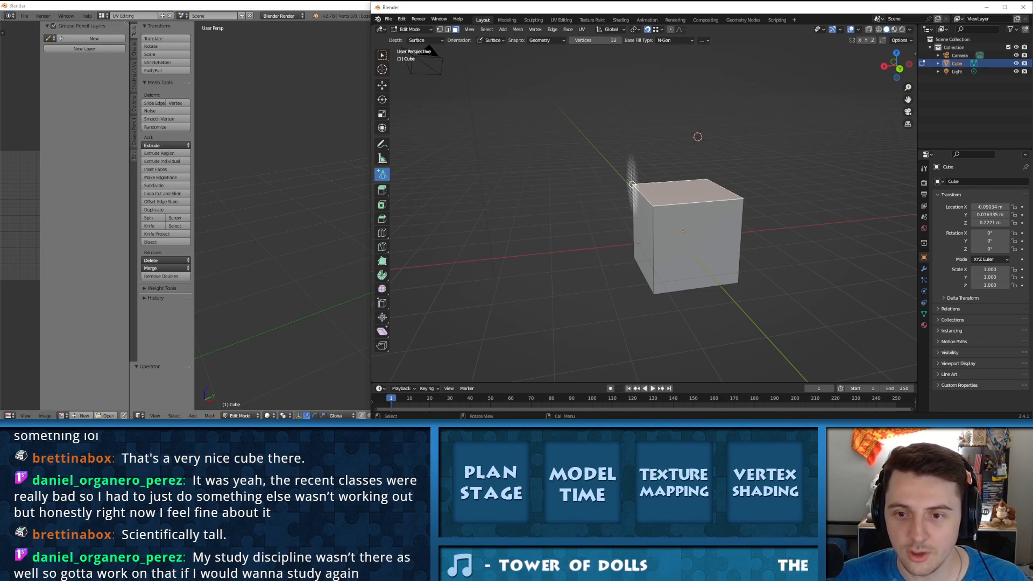
{"action": "left_click_drag", "start_coordinate": [634, 185], "coordinate": [639, 183]}
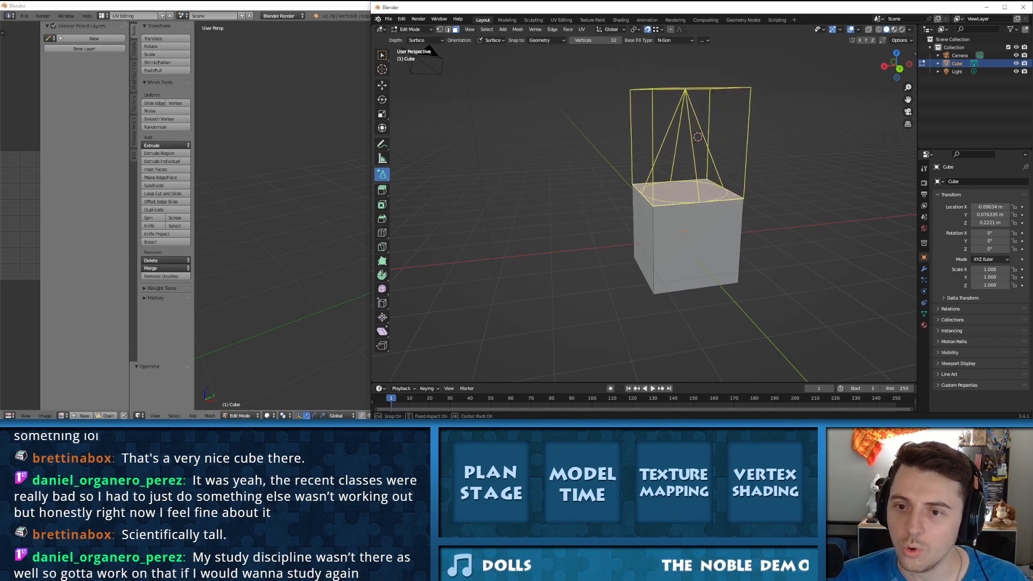
{"action": "left_click", "coordinate": [698, 137]}
{"action": "middle_click_drag", "start_coordinate": [698, 136], "coordinate": [689, 170]}
{"action": "key", "text": "ctrl+z"}
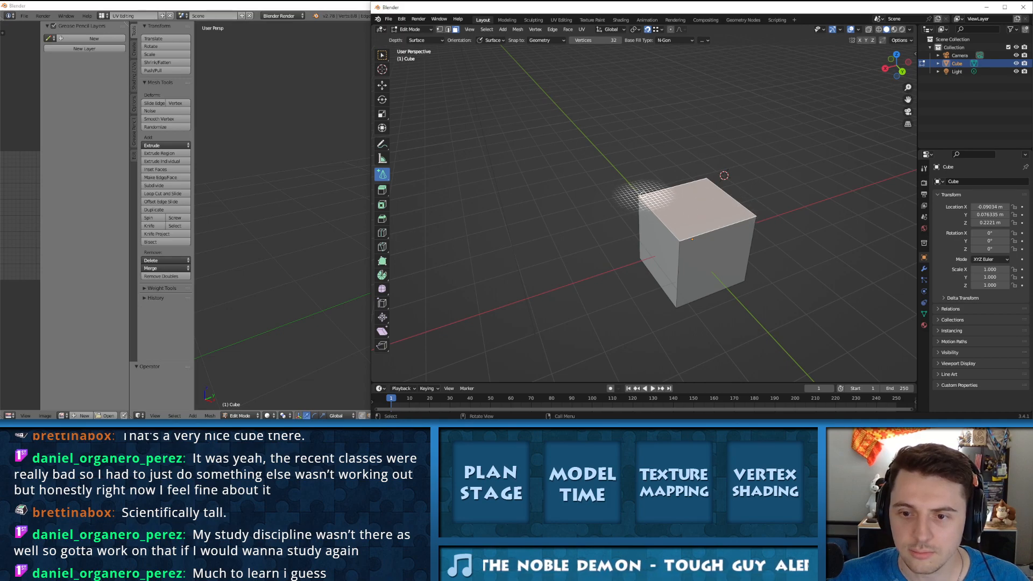
Step: Try a taller cone on the top face, undo it and set the Add Cone tool's vertices to 4
{"action": "left_click_drag", "start_coordinate": [638, 196], "coordinate": [645, 194]}
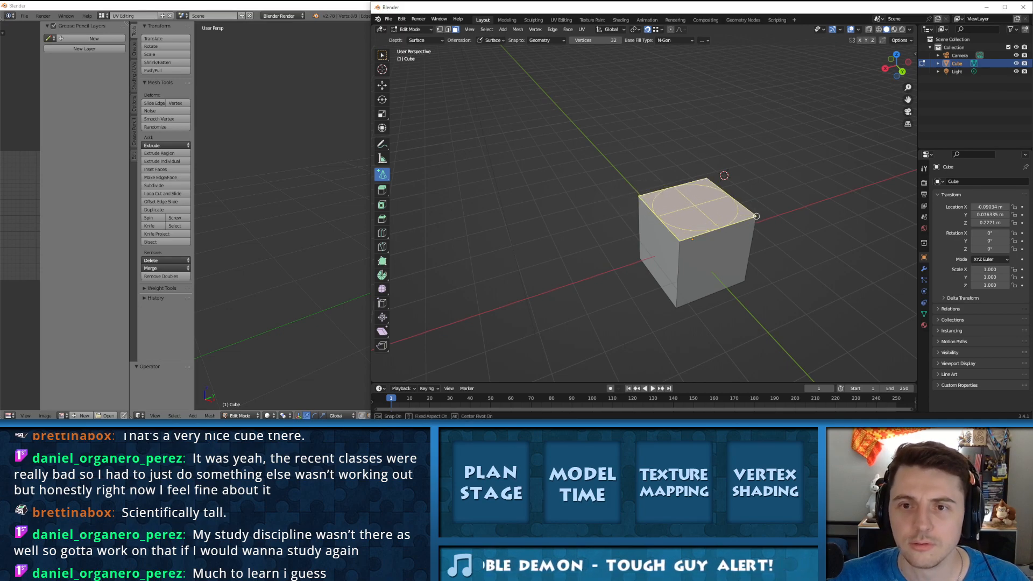
{"action": "left_click_drag", "start_coordinate": [756, 215], "coordinate": [756, 216]}
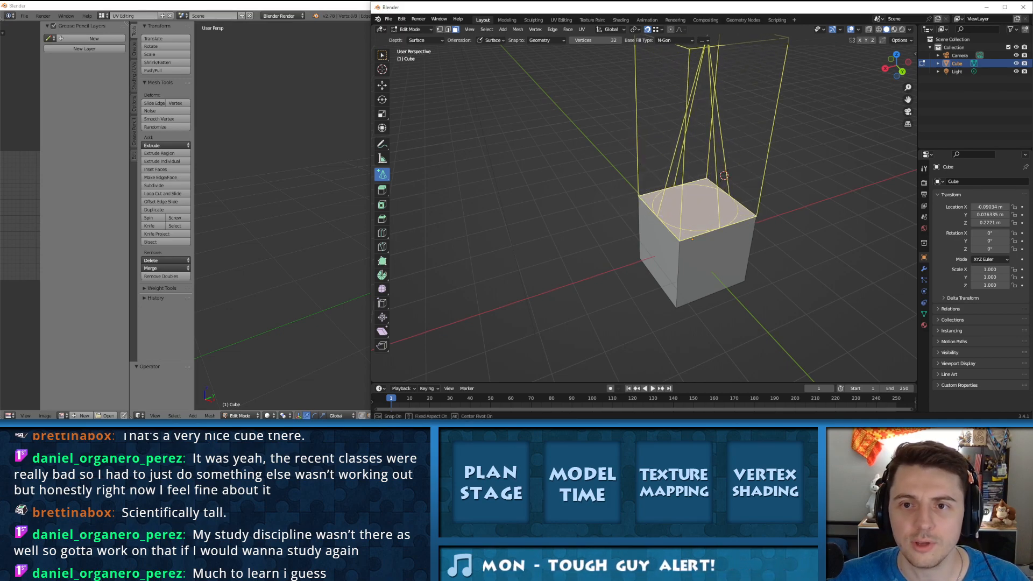
{"action": "left_click", "coordinate": [602, 41]}
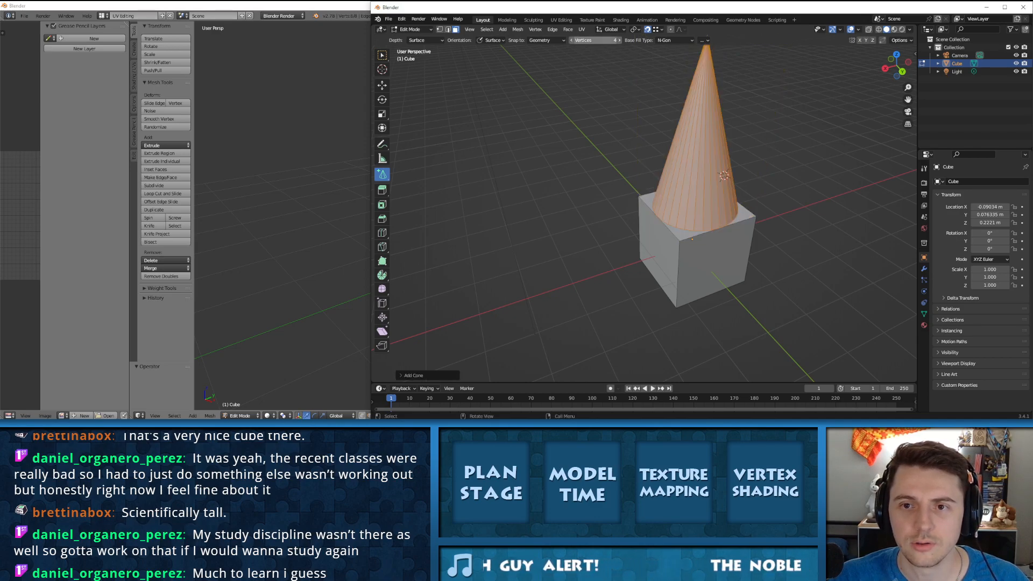
{"action": "key", "text": "ctrl+z"}
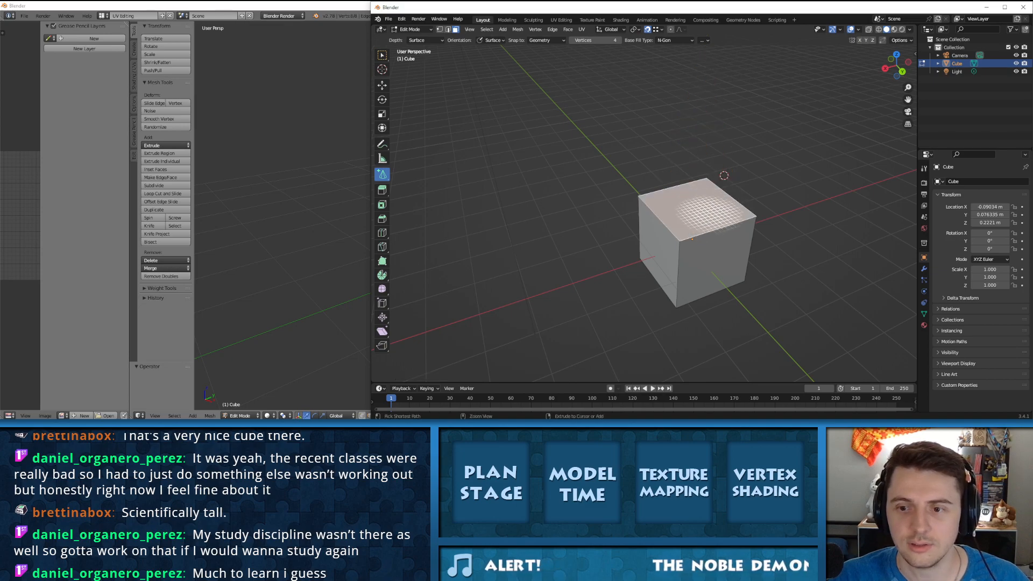
Step: Add a 4-vertex cone as a tall pyramid on the cube, snapping its base to opposite corners of the top face
{"action": "left_click_drag", "start_coordinate": [639, 195], "coordinate": [668, 202]}
{"action": "left_click_drag", "start_coordinate": [745, 208], "coordinate": [756, 215]}
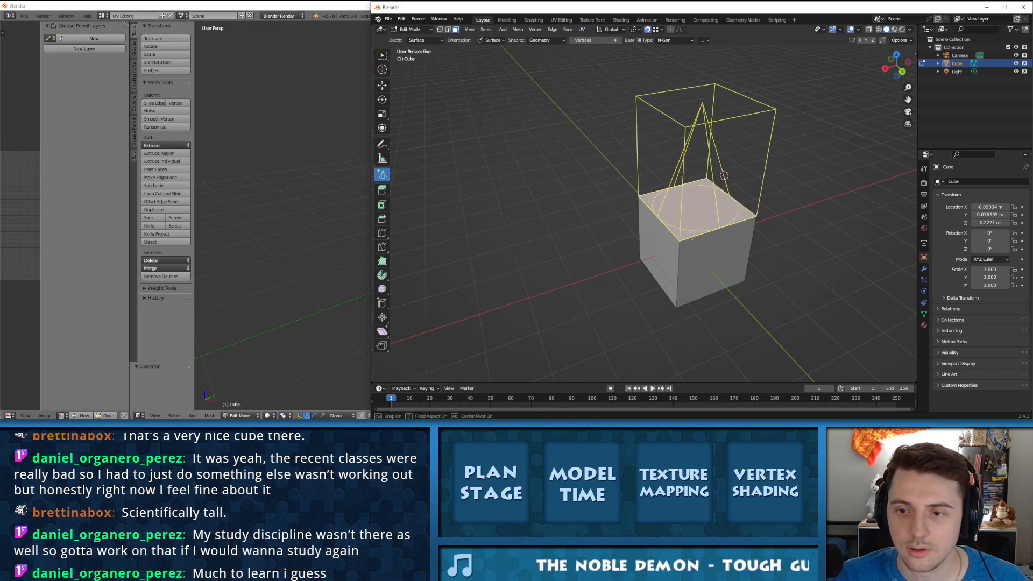
{"action": "left_click", "coordinate": [699, 69]}
{"action": "middle_click_drag", "start_coordinate": [734, 148], "coordinate": [658, 193]}
{"action": "middle_click_drag", "start_coordinate": [598, 172], "coordinate": [645, 126]}
{"action": "scroll", "coordinate": [659, 131], "scroll_direction": "down", "scroll_amount": 7}
{"action": "scroll", "coordinate": [676, 136], "scroll_direction": "up", "scroll_amount": 7}
{"action": "scroll", "coordinate": [676, 136], "scroll_direction": "down", "scroll_amount": 7}
Step: Undo the pyramid and try the Add Cylinder tool with 32 vertices on the cube's top face
{"action": "left_click_drag", "start_coordinate": [382, 174], "coordinate": [425, 208]}
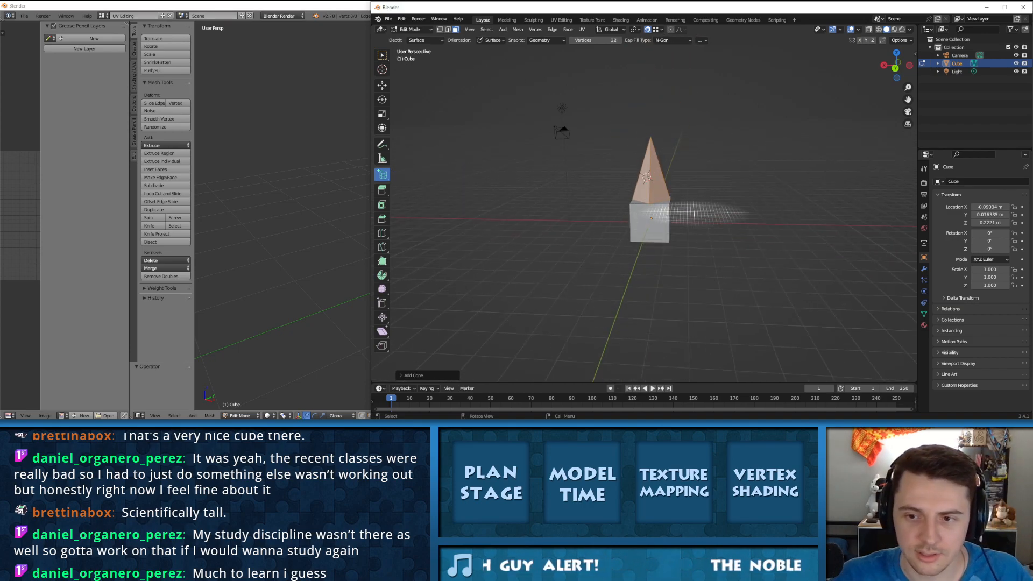
{"action": "key", "text": "ctrl+z"}
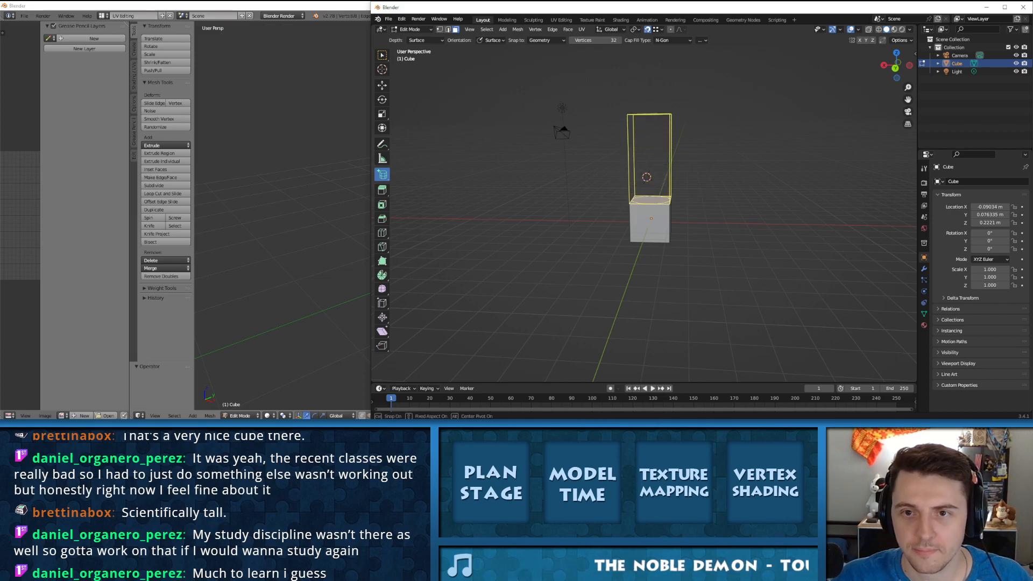
{"action": "left_click", "coordinate": [646, 177]}
{"action": "middle_click_drag", "start_coordinate": [646, 177], "coordinate": [676, 224]}
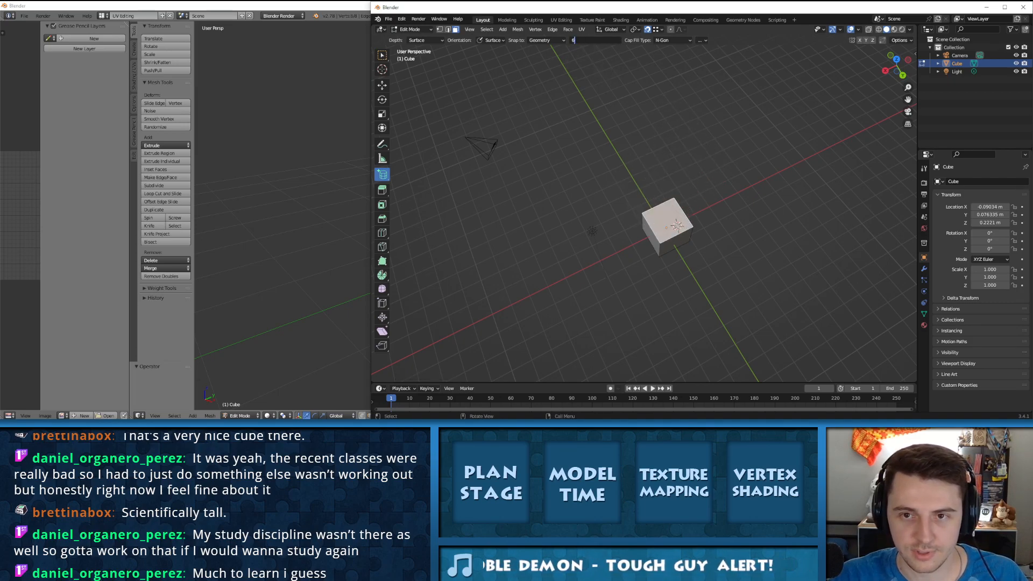
Step: Set the Add Cylinder tool's vertices to 6 and try a cylinder on the cube's top face
{"action": "key", "text": "Return"}
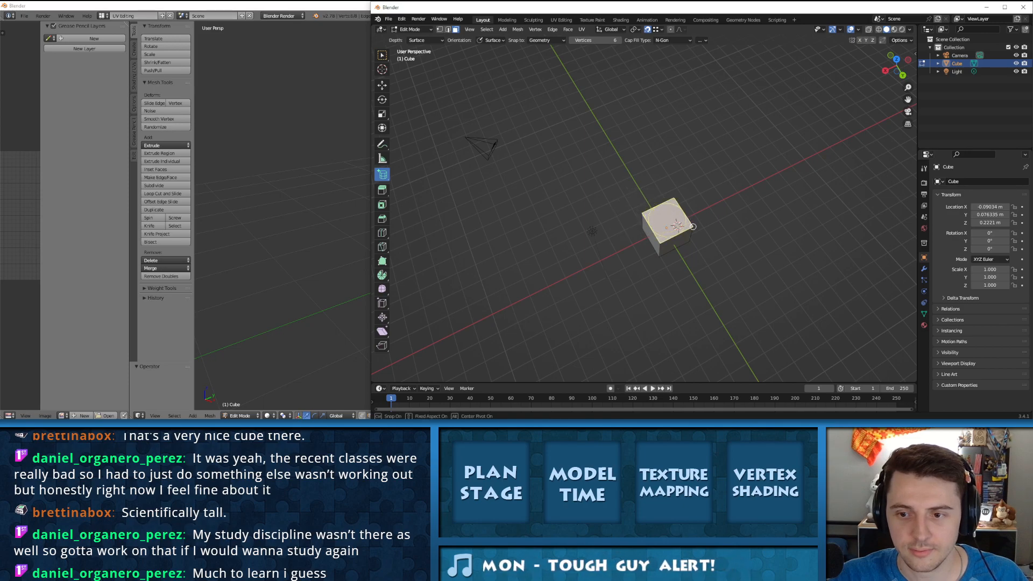
{"action": "left_click", "coordinate": [673, 214]}
{"action": "middle_click_drag", "start_coordinate": [686, 183], "coordinate": [671, 152]}
{"action": "scroll", "coordinate": [667, 176], "scroll_direction": "up", "scroll_amount": 5}
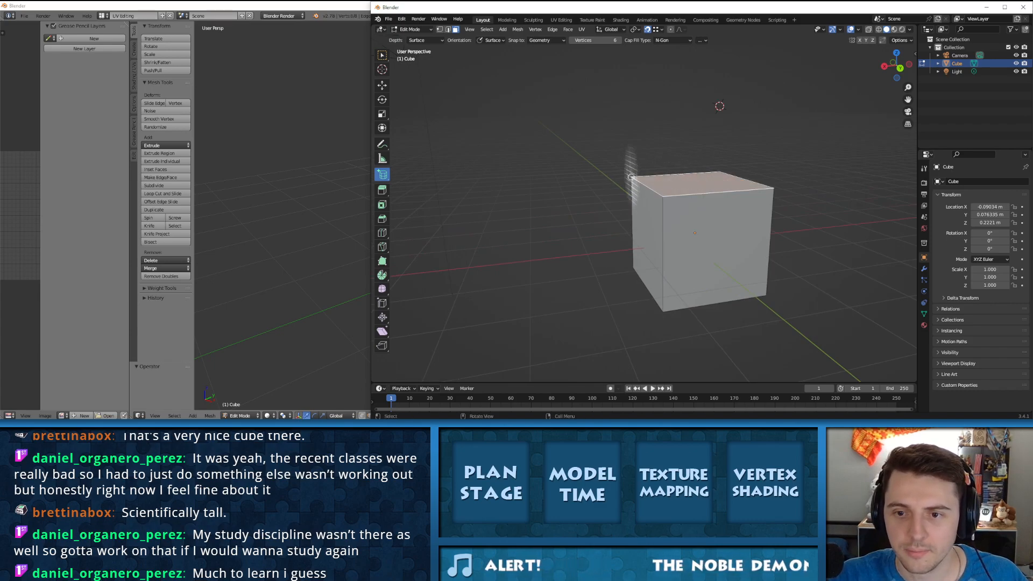
Step: Add a tall 6-vertex cylinder on the cube, snapping its base to opposite corners of the top face
{"action": "left_click_drag", "start_coordinate": [631, 177], "coordinate": [639, 177]}
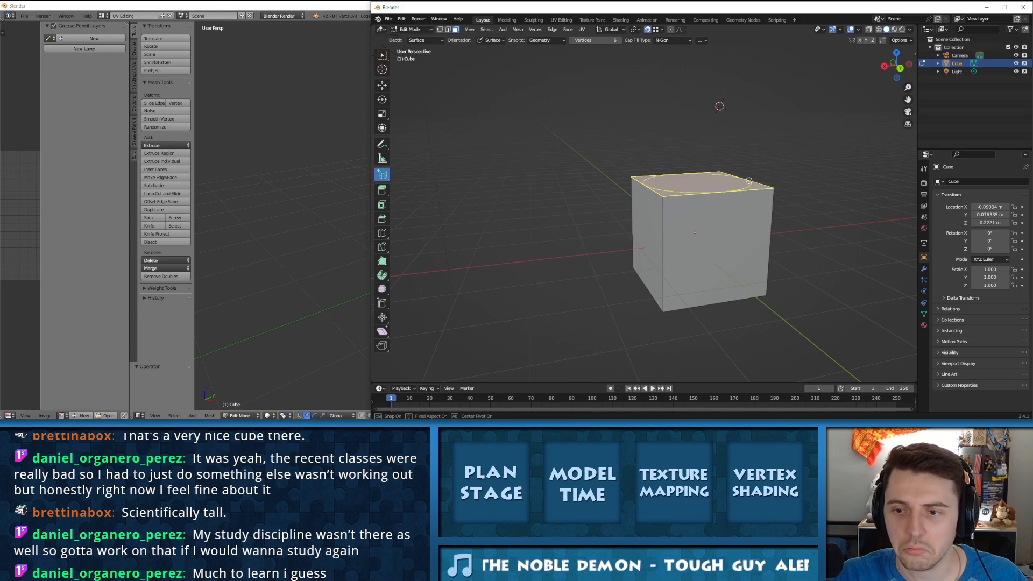
{"action": "left_click", "coordinate": [735, 65]}
{"action": "middle_click_drag", "start_coordinate": [733, 81], "coordinate": [712, 131]}
{"action": "middle_click_drag", "start_coordinate": [680, 277], "coordinate": [618, 250]}
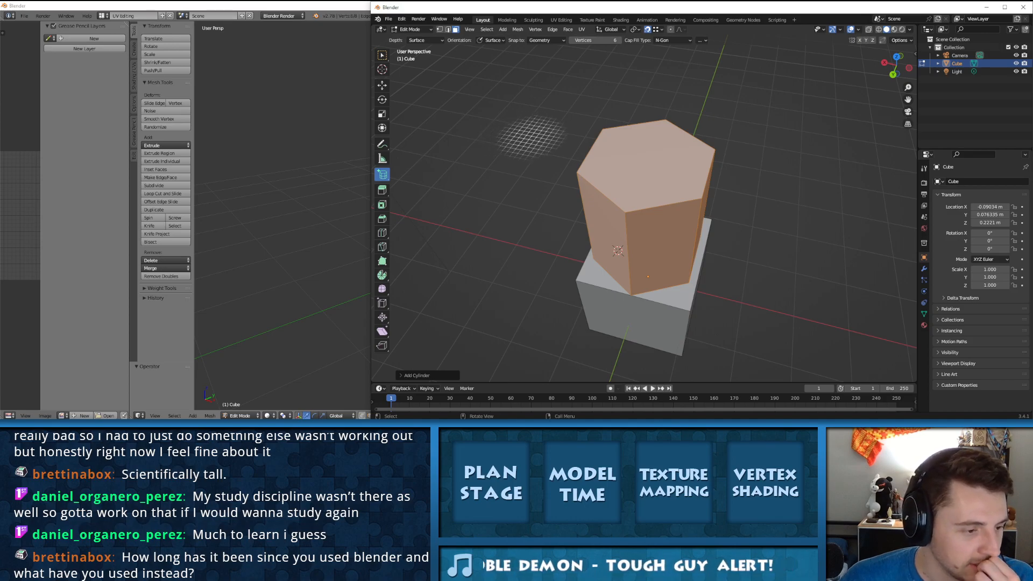
{"action": "middle_click_drag", "start_coordinate": [646, 154], "coordinate": [604, 148]}
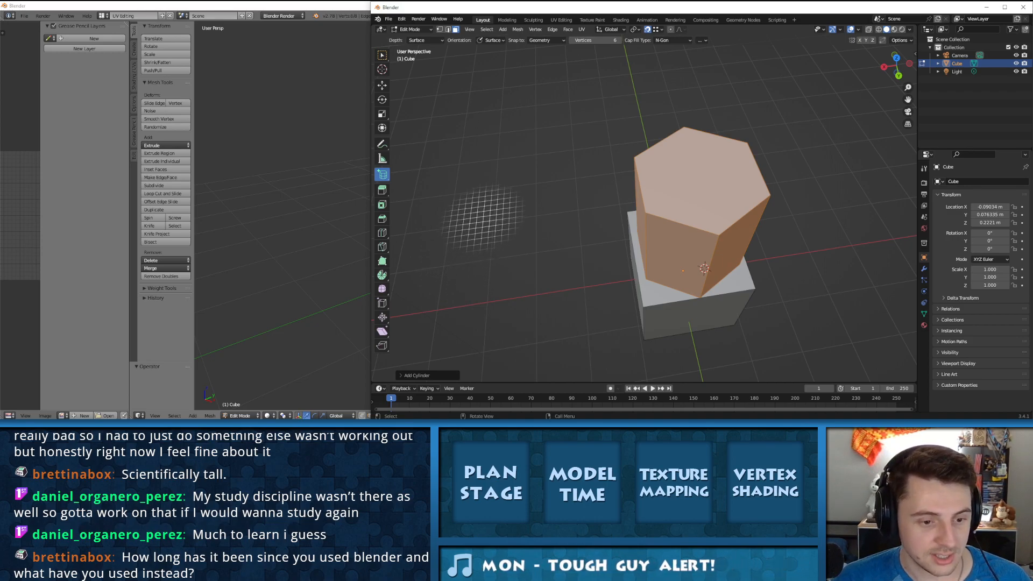
Step: Switch to the older Blender, open the most recent Floating Islands level file, and leave Edit Mode
{"action": "left_click", "coordinate": [302, 135]}
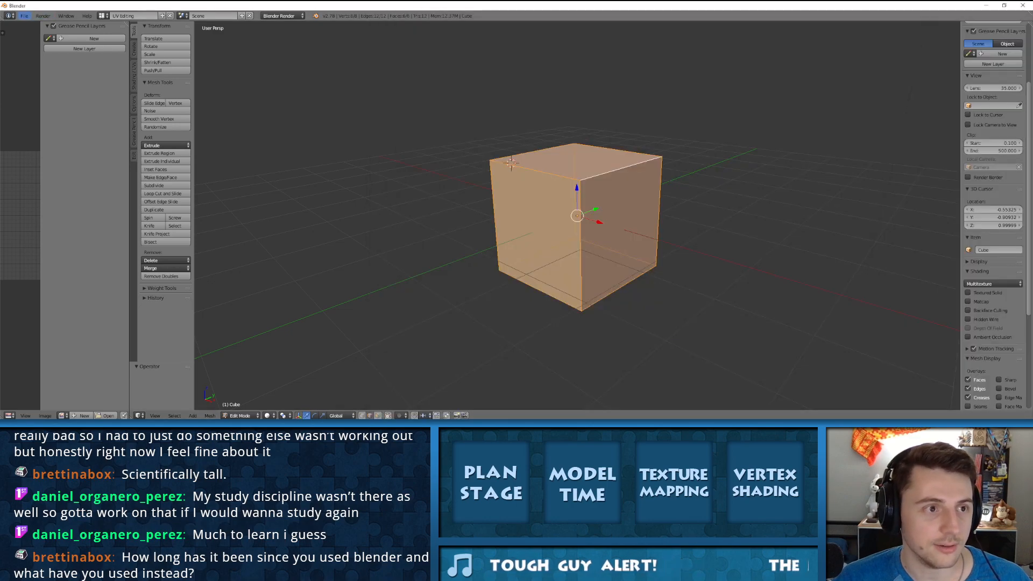
{"action": "left_click", "coordinate": [24, 16]}
{"action": "mouse_move", "coordinate": [58, 41]}
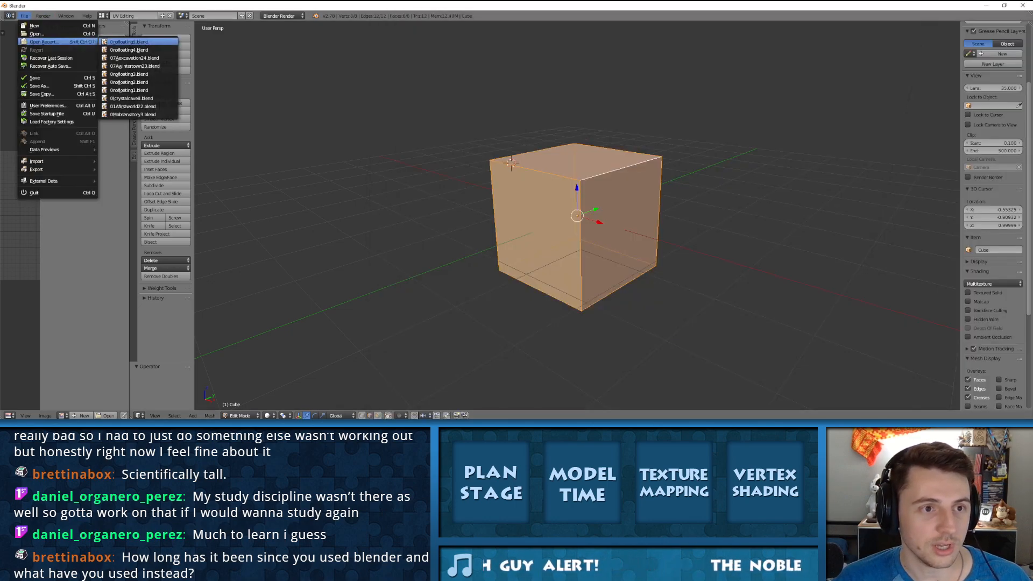
{"action": "left_click", "coordinate": [122, 41]}
{"action": "middle_click_drag", "start_coordinate": [753, 210], "coordinate": [466, 169]}
{"action": "key", "text": "Tab"}
Step: Examine the Floating Islands level, from the lamp posts and small islands to the domed tower with its windows and entrance
{"action": "middle_click_drag", "start_coordinate": [465, 169], "coordinate": [486, 57], "text": "shift"}
{"action": "scroll", "coordinate": [644, 216], "scroll_direction": "up", "scroll_amount": 3}
{"action": "middle_click_drag", "start_coordinate": [644, 269], "coordinate": [500, 269], "text": "shift"}
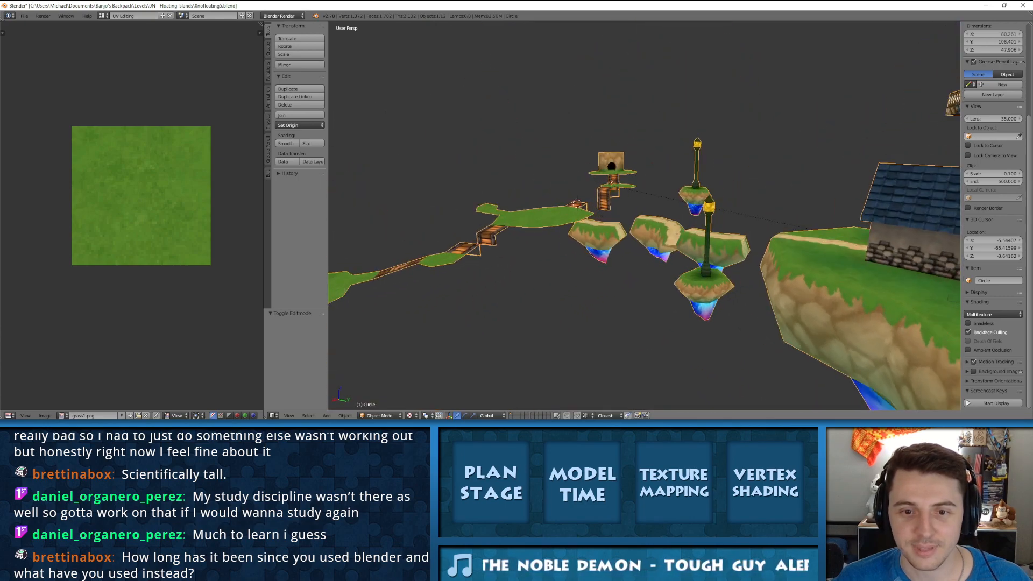
{"action": "middle_click_drag", "start_coordinate": [721, 215], "coordinate": [366, 250]}
{"action": "middle_click_drag", "start_coordinate": [646, 242], "coordinate": [355, 247]}
{"action": "middle_click_drag", "start_coordinate": [753, 269], "coordinate": [683, 264]}
{"action": "middle_click_drag", "start_coordinate": [753, 279], "coordinate": [591, 226], "text": "shift"}
{"action": "scroll", "coordinate": [644, 226], "scroll_direction": "up", "scroll_amount": 4}
{"action": "middle_click_drag", "start_coordinate": [678, 248], "coordinate": [622, 215]}
{"action": "right_click", "coordinate": [676, 225]}
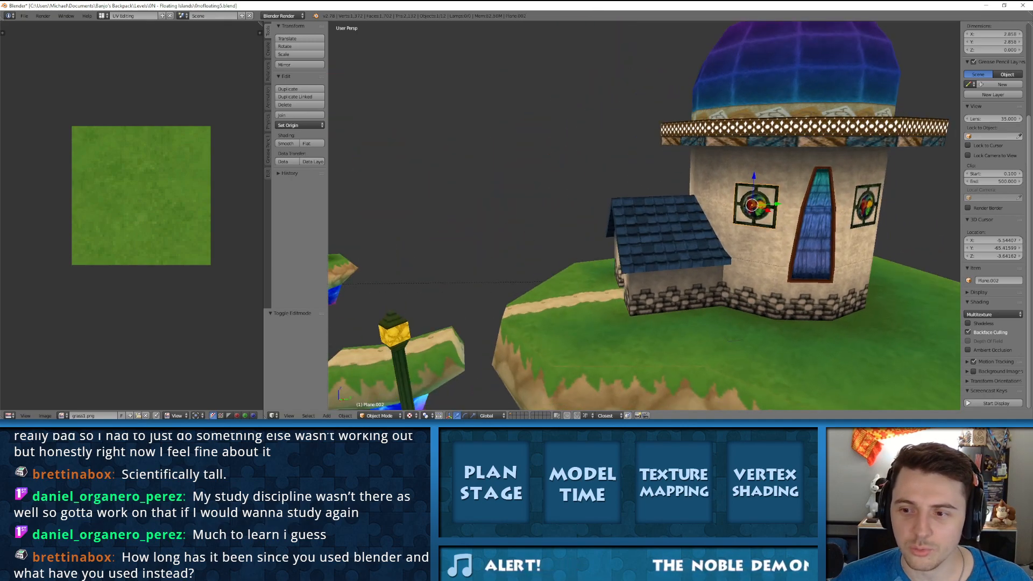
{"action": "middle_click_drag", "start_coordinate": [699, 231], "coordinate": [522, 201], "text": "shift"}
{"action": "middle_click_drag", "start_coordinate": [753, 215], "coordinate": [645, 228]}
{"action": "right_click", "coordinate": [692, 173]}
{"action": "middle_click_drag", "start_coordinate": [692, 173], "coordinate": [532, 126]}
{"action": "middle_click_drag", "start_coordinate": [764, 220], "coordinate": [530, 234]}
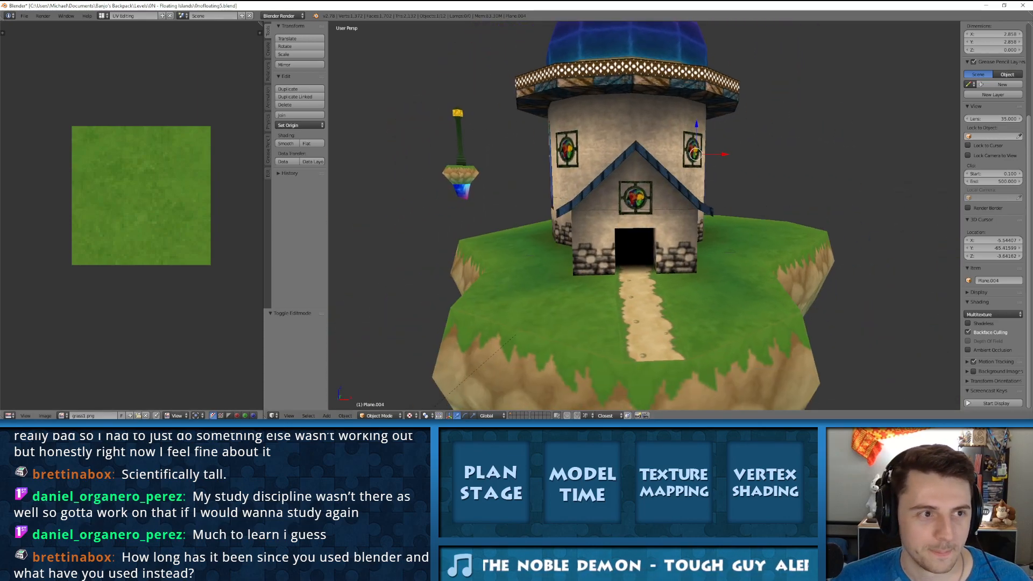
Step: Open the recent file 0Mobservatory3.blend, the Inside Observatory level
{"action": "left_click", "coordinate": [24, 16]}
{"action": "mouse_move", "coordinate": [46, 41]}
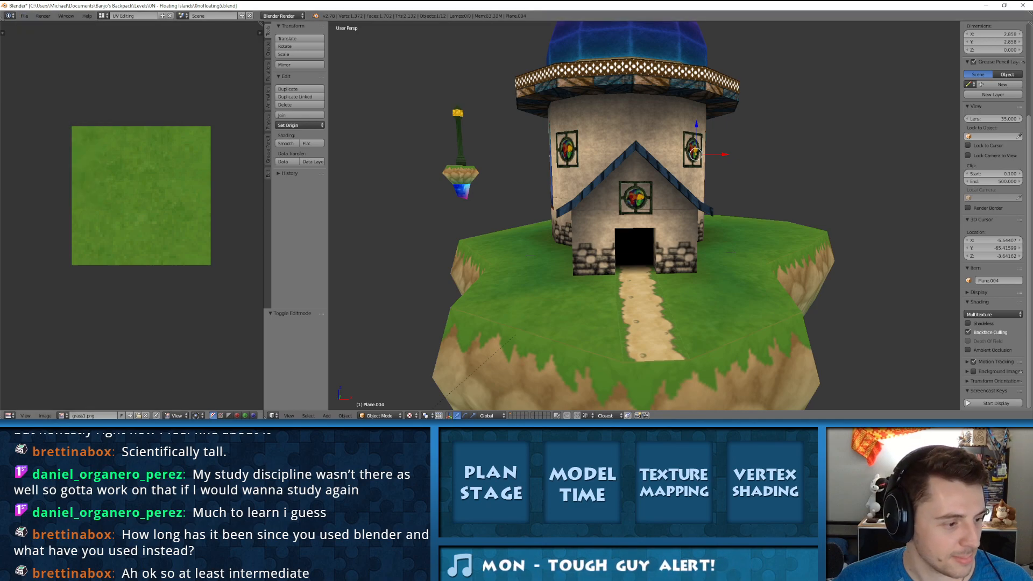
{"action": "middle_click_drag", "start_coordinate": [646, 231], "coordinate": [604, 176]}
{"action": "scroll", "coordinate": [603, 200], "scroll_direction": "down", "scroll_amount": 1}
{"action": "left_click", "coordinate": [25, 16]}
{"action": "mouse_move", "coordinate": [43, 41]}
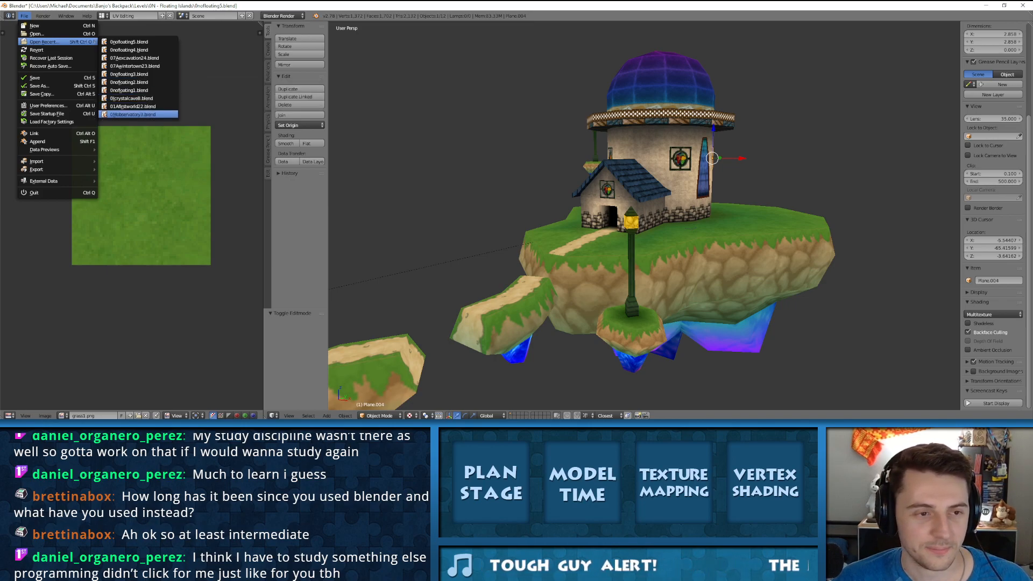
{"action": "left_click", "coordinate": [133, 115]}
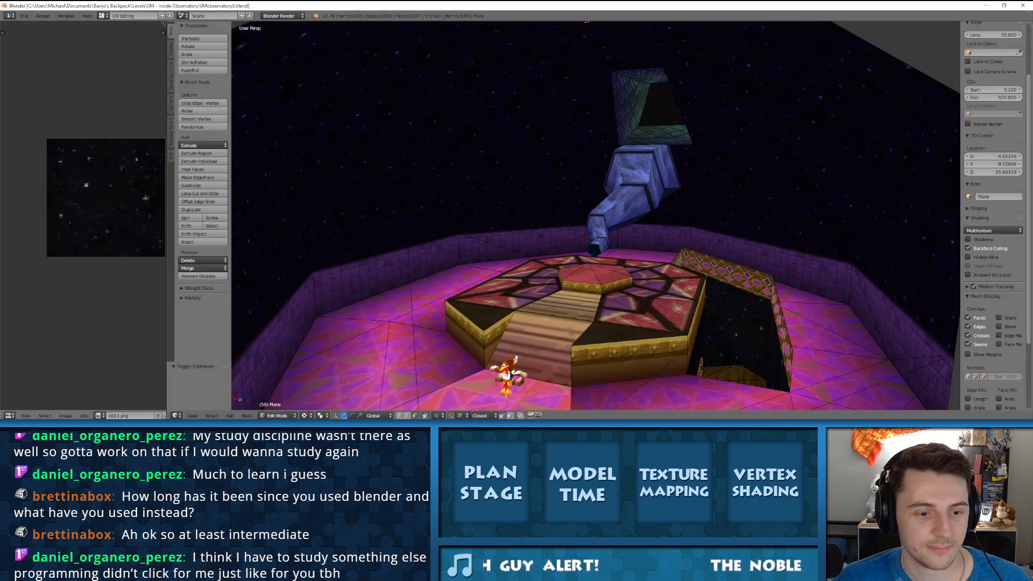
Step: Leave Edit Mode and examine the observatory level from the domed telescope room down to the wooden staircase room
{"action": "scroll", "coordinate": [595, 216], "scroll_direction": "down", "scroll_amount": 6}
{"action": "scroll", "coordinate": [595, 215], "scroll_direction": "up", "scroll_amount": 7}
{"action": "middle_click_drag", "start_coordinate": [602, 333], "coordinate": [592, 32], "text": "shift"}
{"action": "key", "text": "Tab"}
{"action": "middle_click_drag", "start_coordinate": [595, 215], "coordinate": [764, 197]}
{"action": "scroll", "coordinate": [595, 215], "scroll_direction": "down", "scroll_amount": 5}
{"action": "scroll", "coordinate": [595, 216], "scroll_direction": "down", "scroll_amount": 3}
{"action": "middle_click_drag", "start_coordinate": [376, 145], "coordinate": [602, 132]}
{"action": "scroll", "coordinate": [524, 180], "scroll_direction": "down", "scroll_amount": 5}
{"action": "scroll", "coordinate": [559, 145], "scroll_direction": "up", "scroll_amount": 5}
{"action": "scroll", "coordinate": [579, 126], "scroll_direction": "down", "scroll_amount": 6}
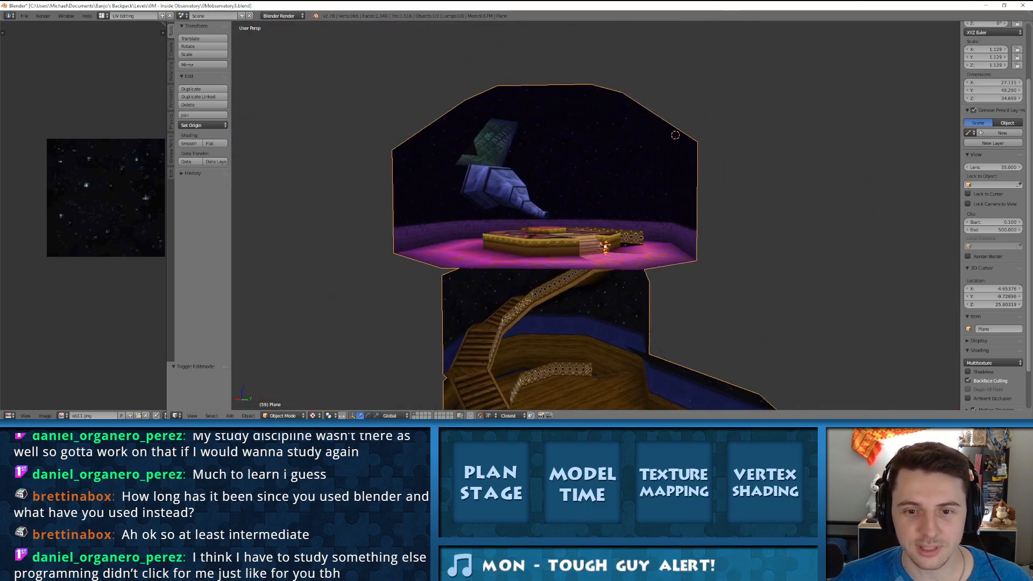
{"action": "scroll", "coordinate": [594, 165], "scroll_direction": "up", "scroll_amount": 7}
{"action": "middle_click_drag", "start_coordinate": [600, 301], "coordinate": [430, 183], "text": "shift"}
{"action": "scroll", "coordinate": [593, 165], "scroll_direction": "down", "scroll_amount": 3}
{"action": "scroll", "coordinate": [431, 183], "scroll_direction": "up", "scroll_amount": 3}
{"action": "scroll", "coordinate": [506, 205], "scroll_direction": "down", "scroll_amount": 6}
{"action": "middle_click_drag", "start_coordinate": [506, 204], "coordinate": [276, 209]}
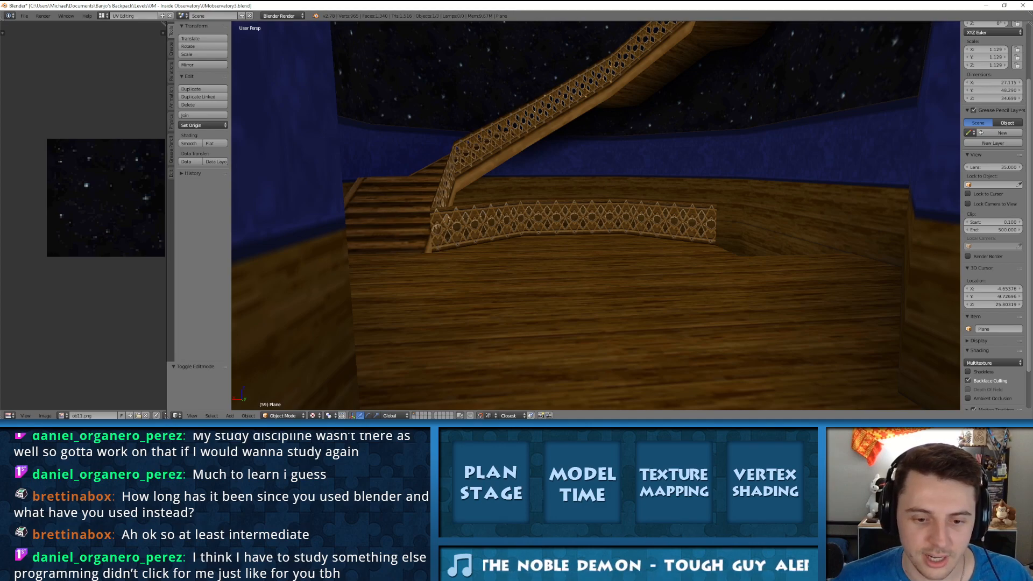
Step: Switch back to the newer Blender and undo the hexagonal cylinder on the cube
{"action": "key", "text": "alt+Tab"}
{"action": "scroll", "coordinate": [575, 157], "scroll_direction": "down", "scroll_amount": 3}
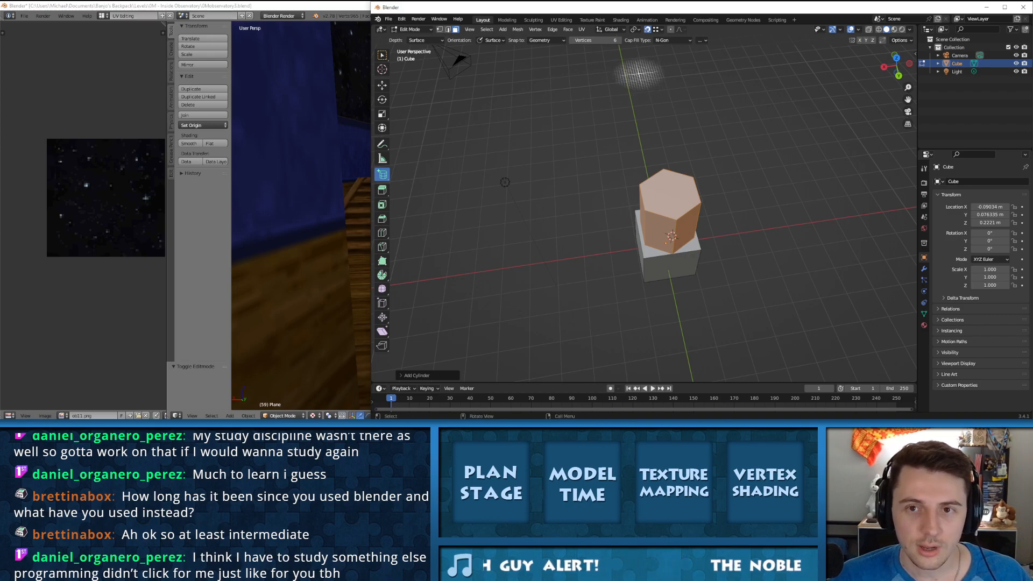
{"action": "key", "text": "ctrl+z"}
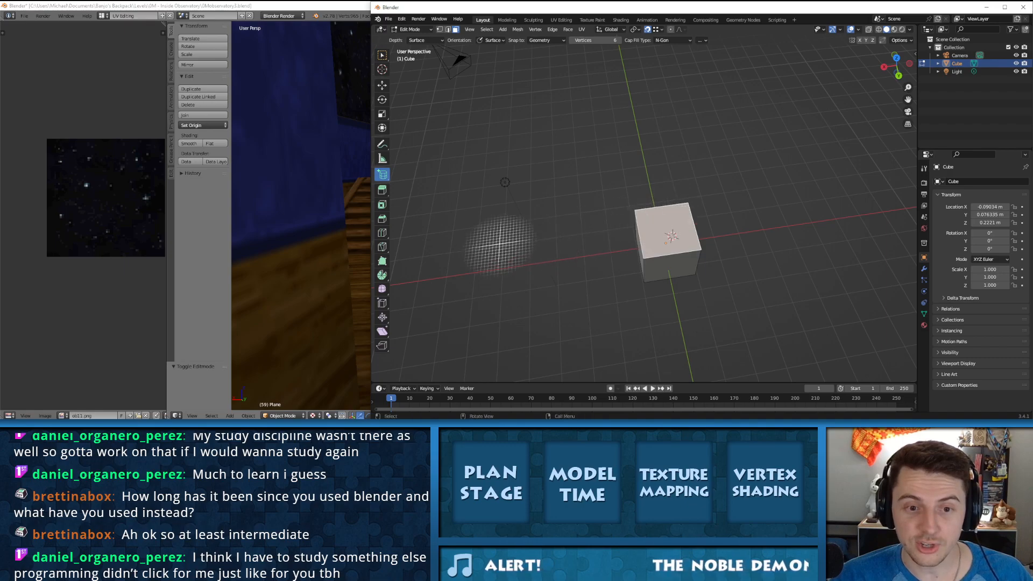
Step: Try the Add UV Sphere tool with 32 segments and 16 rings on the cube's top face, and undo the sphere
{"action": "left_click", "coordinate": [382, 175]}
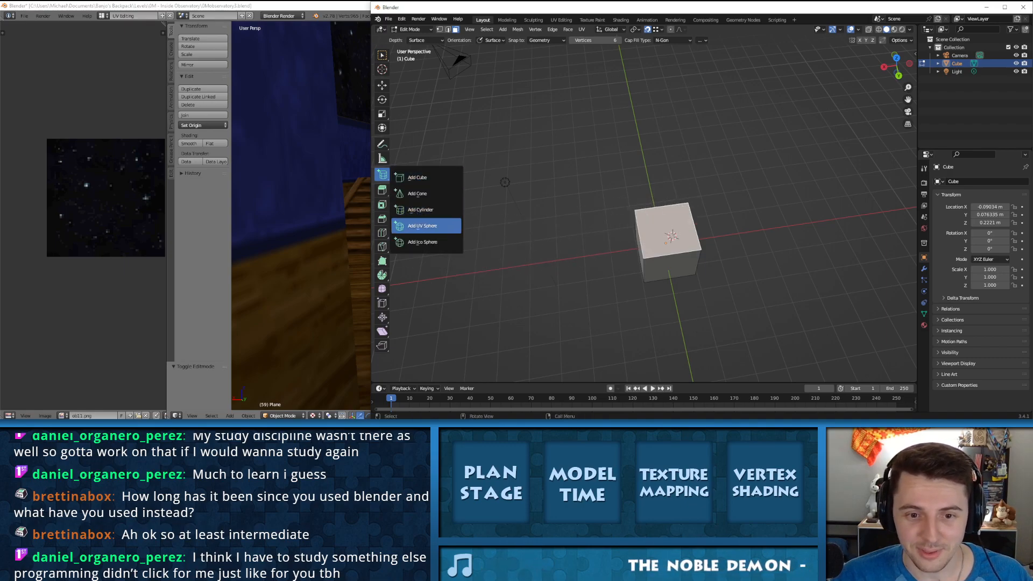
{"action": "left_click", "coordinate": [423, 226]}
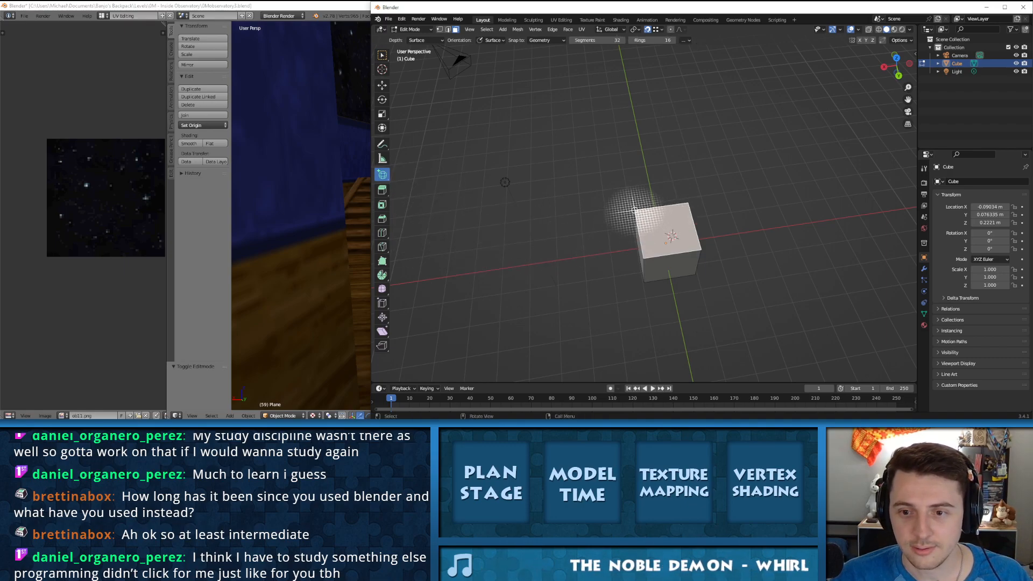
{"action": "left_click_drag", "start_coordinate": [634, 209], "coordinate": [701, 249]}
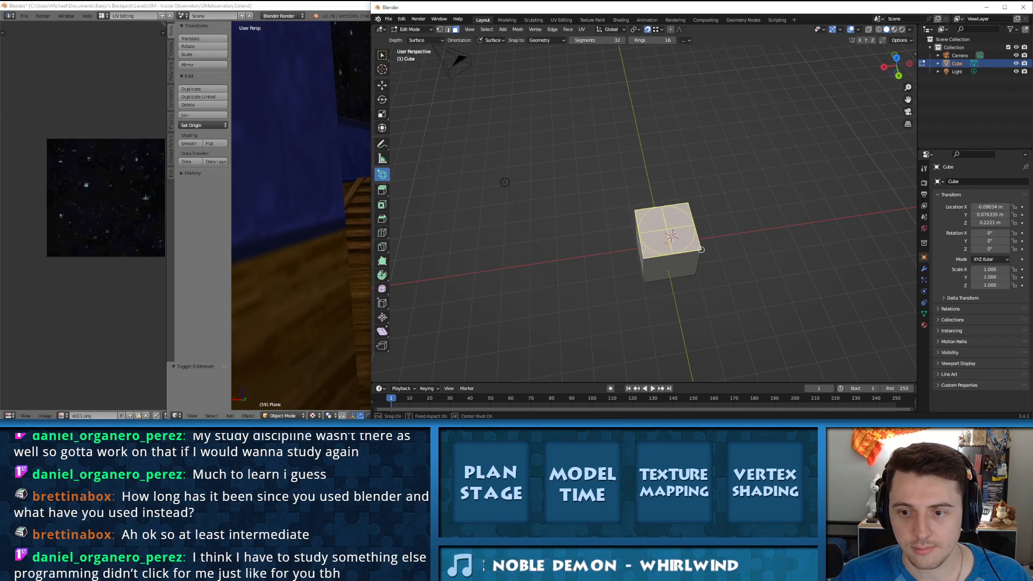
{"action": "left_click", "coordinate": [678, 185]}
{"action": "middle_click_drag", "start_coordinate": [677, 185], "coordinate": [676, 139]}
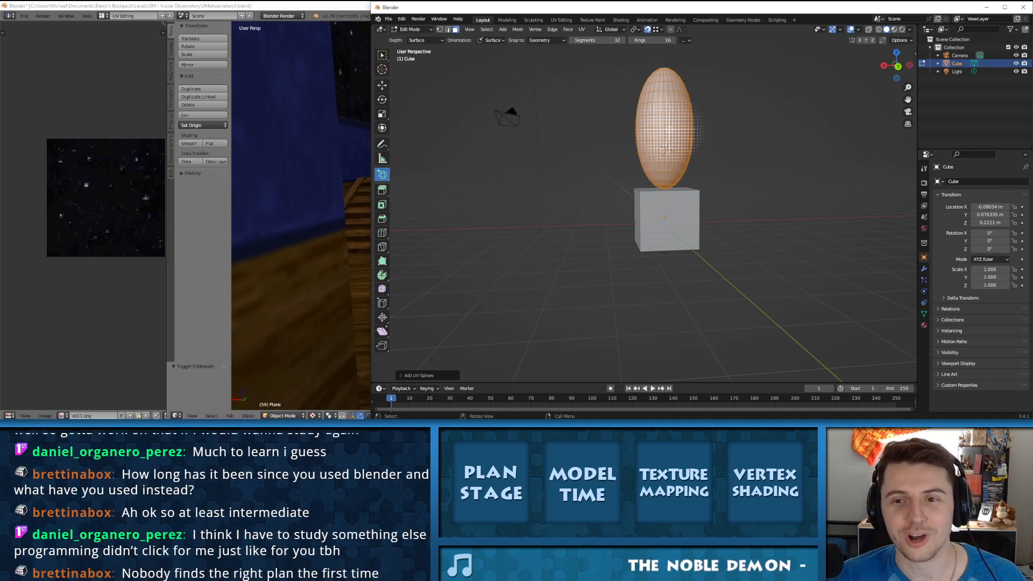
{"action": "middle_click_drag", "start_coordinate": [666, 148], "coordinate": [554, 192]}
{"action": "scroll", "coordinate": [642, 137], "scroll_direction": "up", "scroll_amount": 4}
{"action": "middle_click_drag", "start_coordinate": [554, 192], "coordinate": [630, 206], "text": "shift"}
{"action": "middle_click_drag", "start_coordinate": [630, 206], "coordinate": [614, 158], "text": "shift"}
{"action": "scroll", "coordinate": [614, 158], "scroll_direction": "down", "scroll_amount": 3}
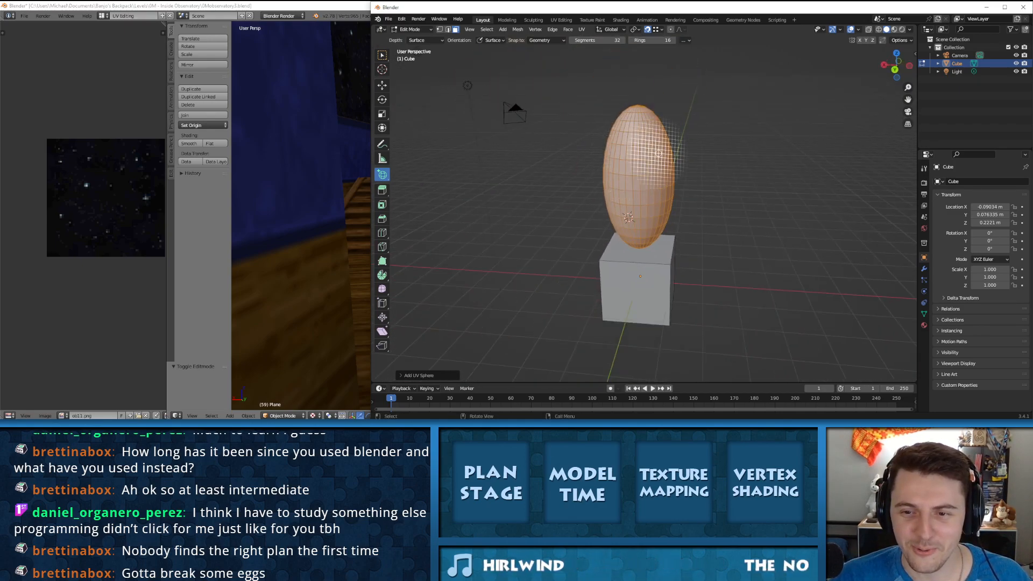
{"action": "key", "text": "ctrl+z"}
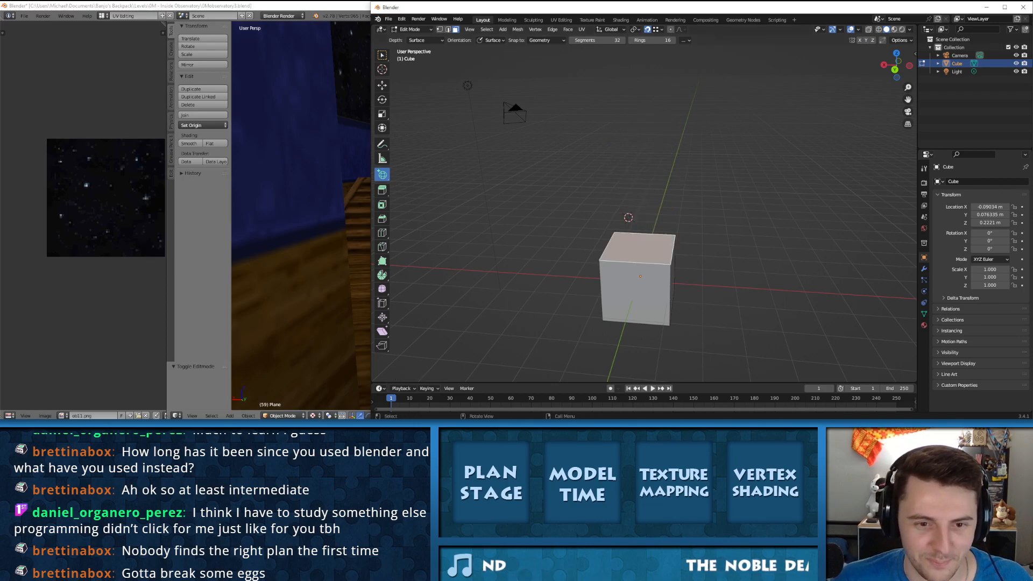
Step: Try the Add Ico Sphere tool with 2 subdivisions on the cube's top face, and undo the sphere
{"action": "left_click_drag", "start_coordinate": [382, 174], "coordinate": [425, 242]}
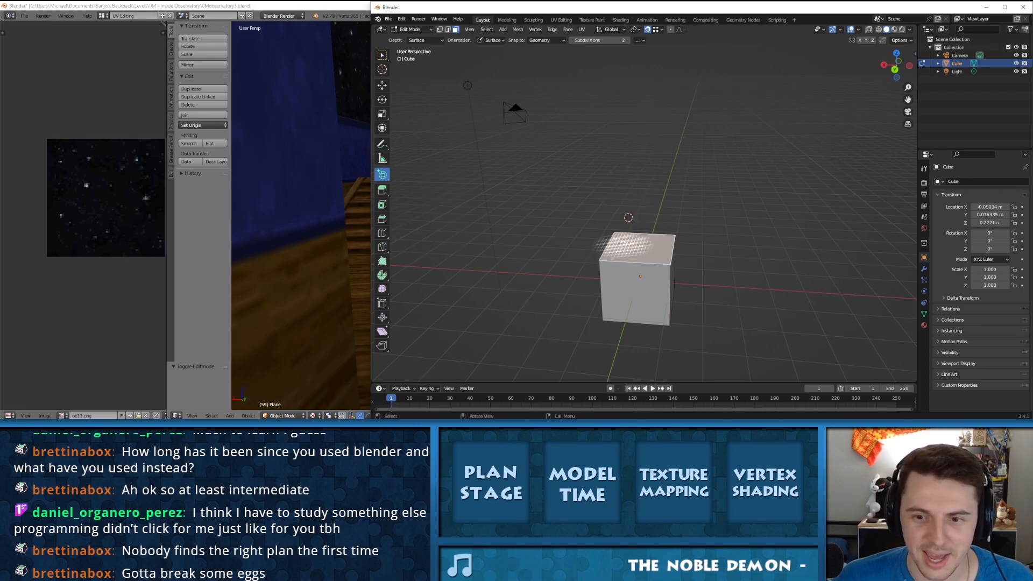
{"action": "left_click_drag", "start_coordinate": [670, 264], "coordinate": [614, 232]}
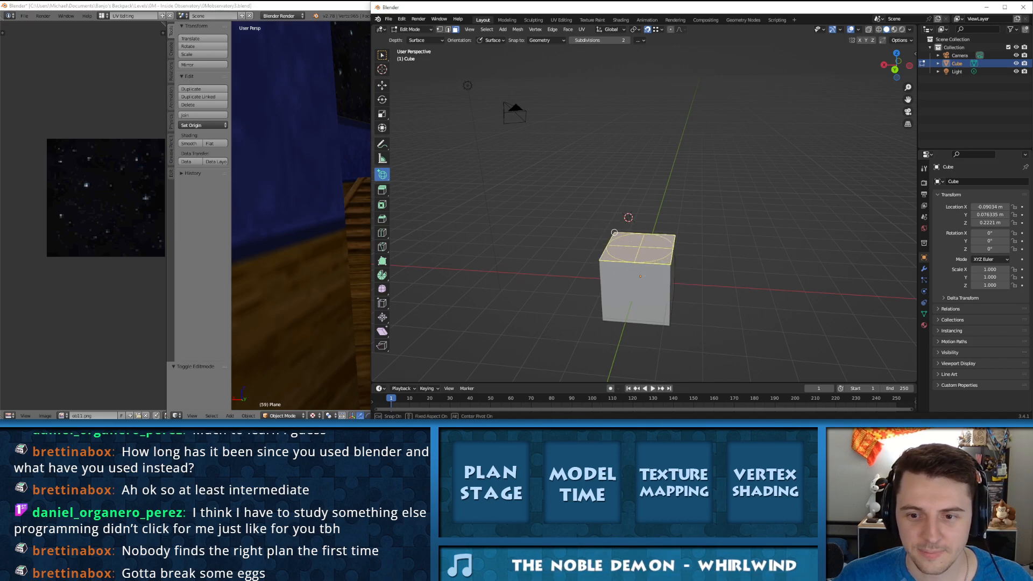
{"action": "left_click", "coordinate": [614, 232]}
{"action": "key", "text": "ctrl+z"}
{"action": "left_click_drag", "start_coordinate": [613, 232], "coordinate": [672, 265]}
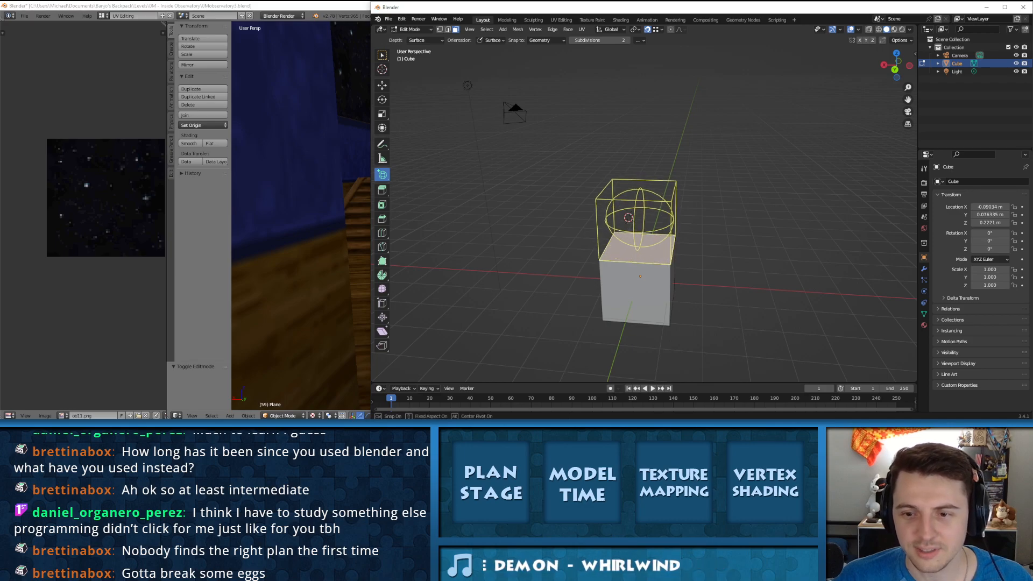
{"action": "left_click", "coordinate": [676, 139]}
{"action": "middle_click_drag", "start_coordinate": [652, 189], "coordinate": [534, 164]}
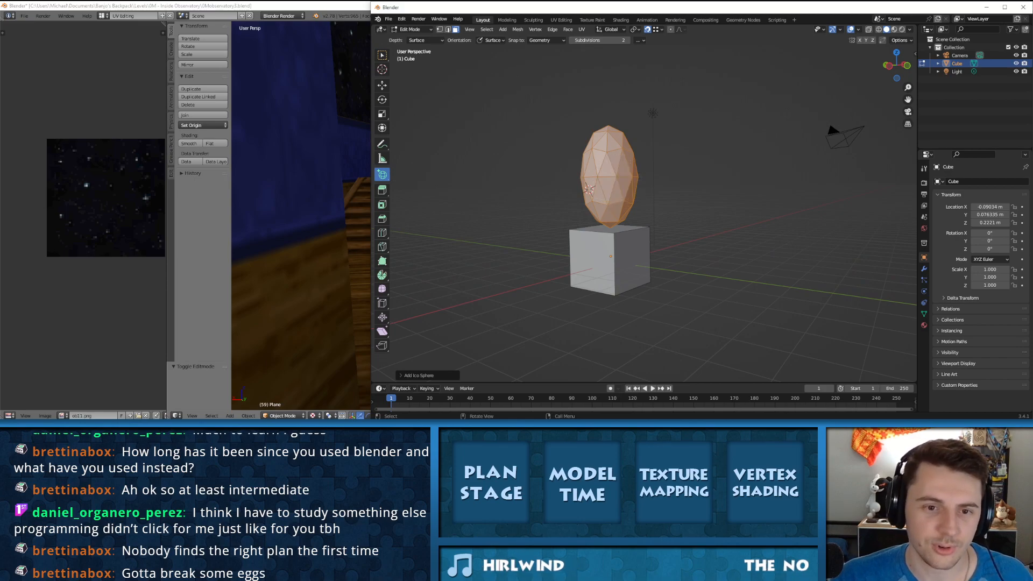
{"action": "key", "text": "ctrl+z"}
Step: Try the Extrude Region tool along the normal on the cube's top face, and undo the extrusion
{"action": "middle_click_drag", "start_coordinate": [589, 189], "coordinate": [679, 175]}
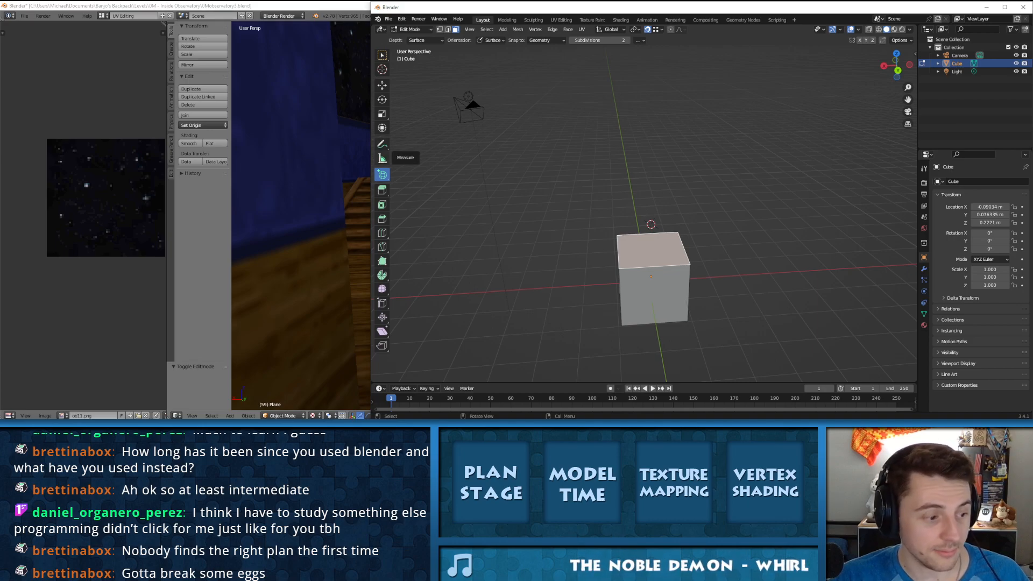
{"action": "left_click", "coordinate": [382, 190]}
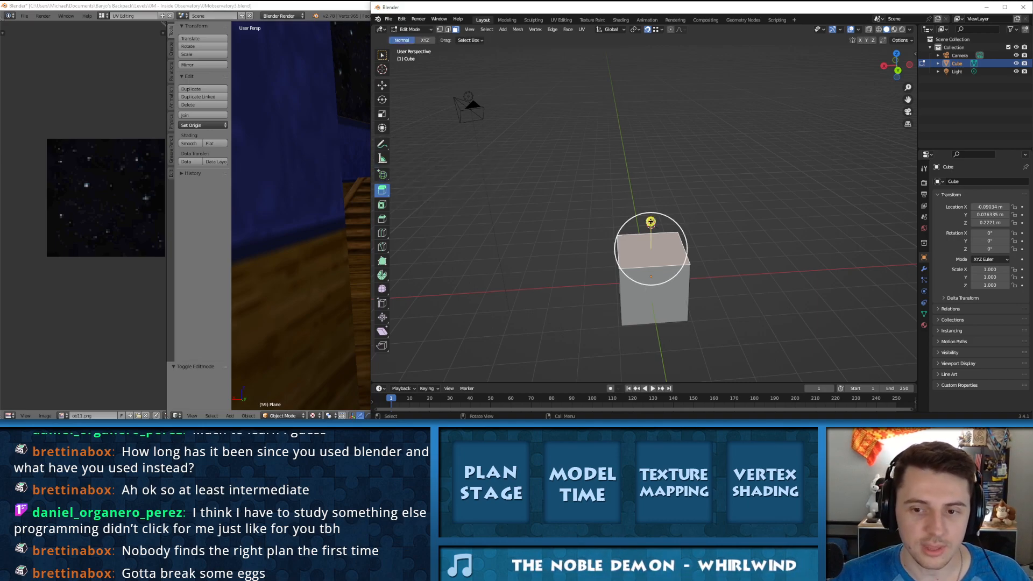
{"action": "middle_click_drag", "start_coordinate": [650, 222], "coordinate": [592, 227]}
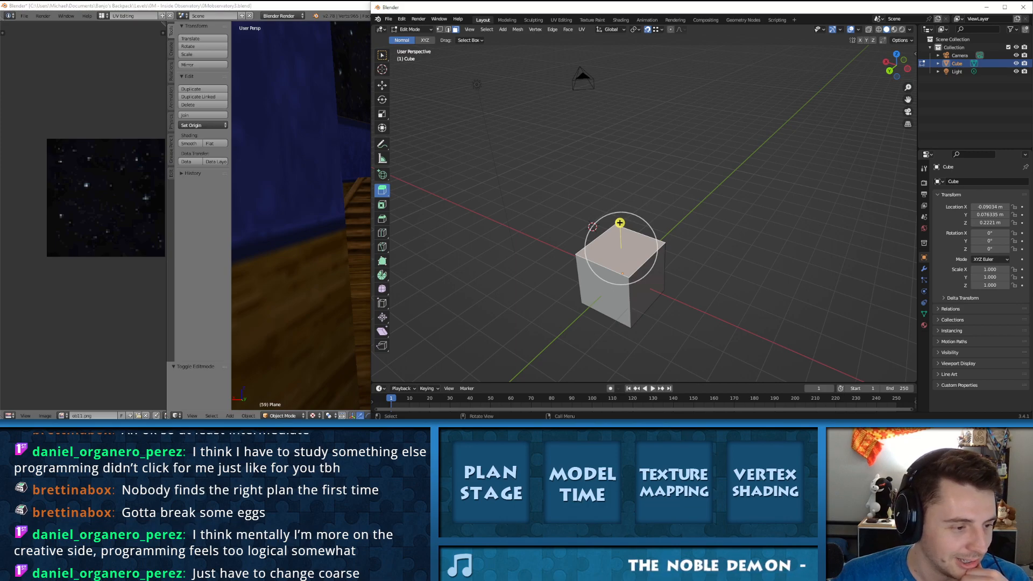
{"action": "middle_click_drag", "start_coordinate": [616, 247], "coordinate": [651, 248]}
{"action": "left_click_drag", "start_coordinate": [650, 220], "coordinate": [650, 124]}
{"action": "key", "text": "ctrl+z"}
Step: Select a side face of the cube, try extruding it with Extrude Region, and undo the extrusion
{"action": "middle_click_drag", "start_coordinate": [664, 287], "coordinate": [673, 271]}
{"action": "right_click", "coordinate": [672, 271]}
{"action": "left_click", "coordinate": [742, 243]}
{"action": "left_click", "coordinate": [666, 295]}
{"action": "left_click_drag", "start_coordinate": [668, 296], "coordinate": [689, 329]}
{"action": "middle_click_drag", "start_coordinate": [688, 329], "coordinate": [731, 263]}
{"action": "key", "text": "ctrl+z"}
{"action": "left_click", "coordinate": [631, 294]}
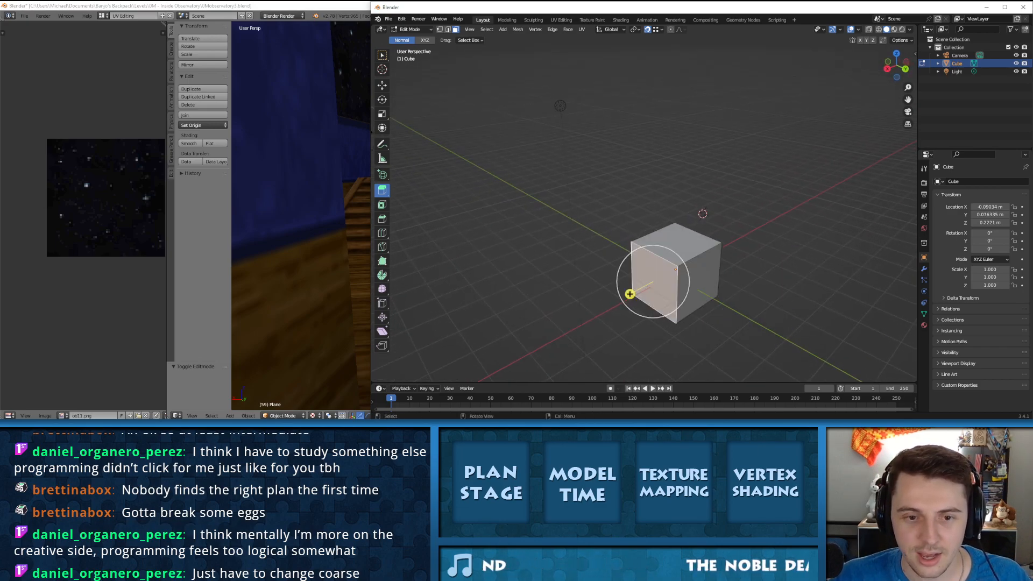
Step: Try the Scale Cage tool on the cube's selected side face using its center and corner handles, and undo the scaling
{"action": "left_click", "coordinate": [382, 190]}
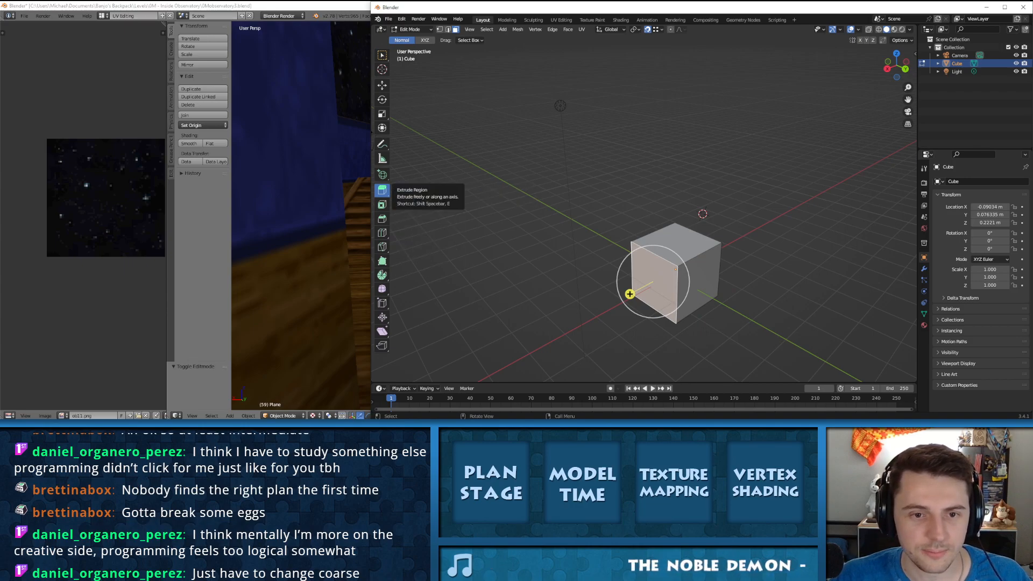
{"action": "left_click", "coordinate": [382, 113]}
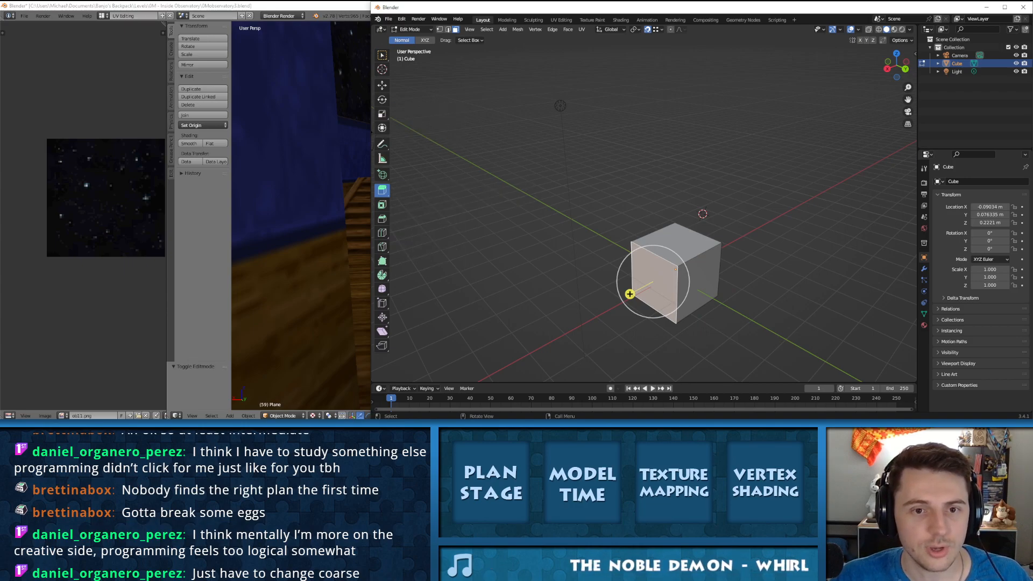
{"action": "left_click", "coordinate": [382, 145]}
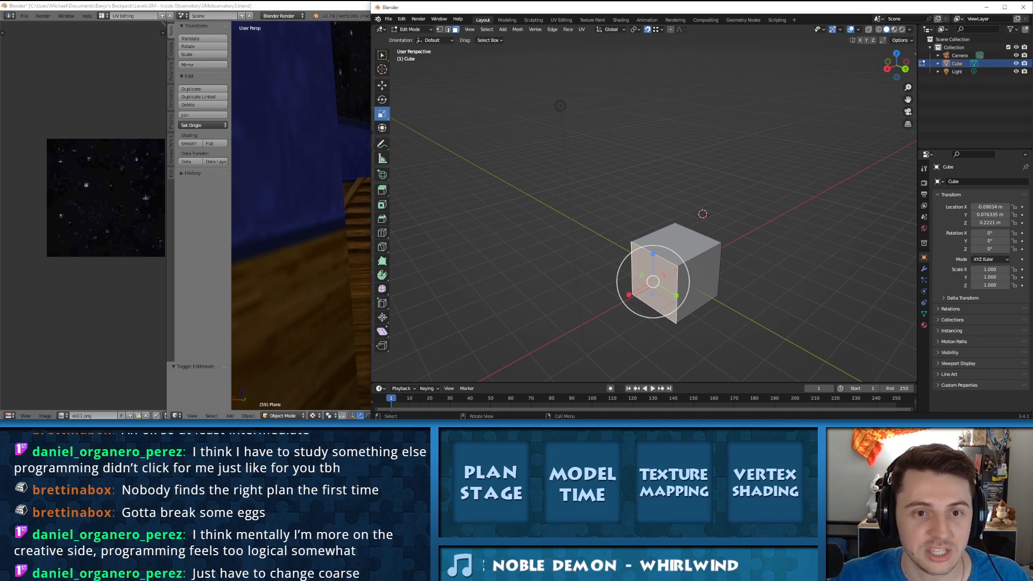
{"action": "left_click", "coordinate": [382, 113]}
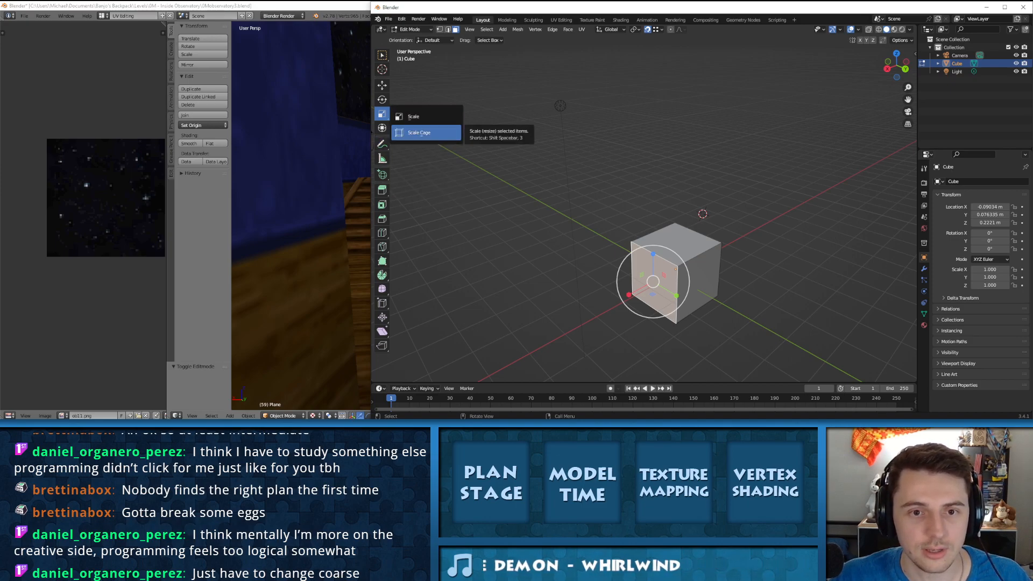
{"action": "left_click", "coordinate": [420, 132]}
{"action": "left_click_drag", "start_coordinate": [653, 281], "coordinate": [599, 282]}
{"action": "left_click_drag", "start_coordinate": [678, 266], "coordinate": [741, 226]}
{"action": "key", "text": "ctrl+z"}
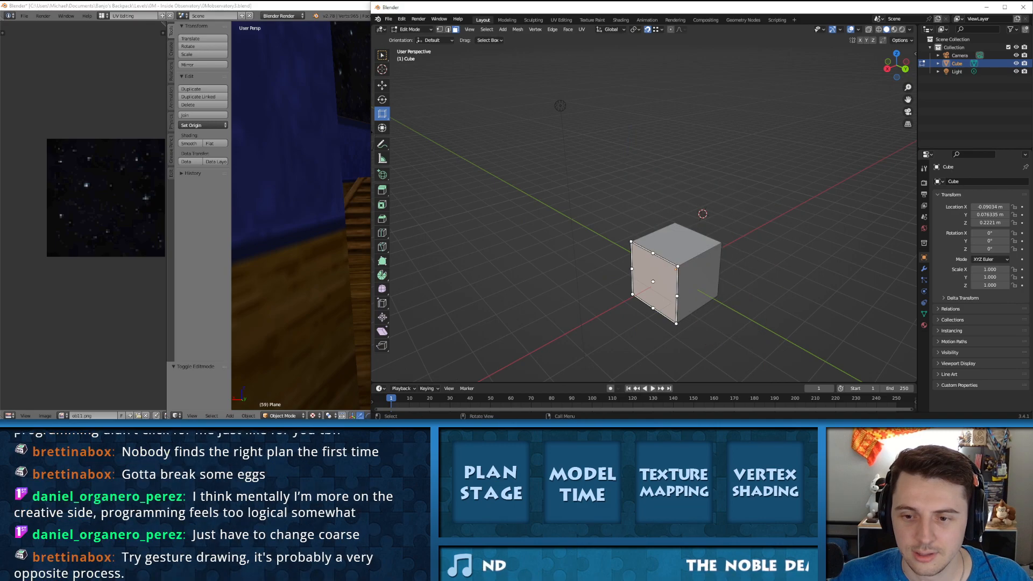
Step: Try stretching the side face from an edge handle and a lower corner handle of the scale cage, undoing each change
{"action": "left_click_drag", "start_coordinate": [632, 269], "coordinate": [540, 251]}
{"action": "key", "text": "ctrl+z"}
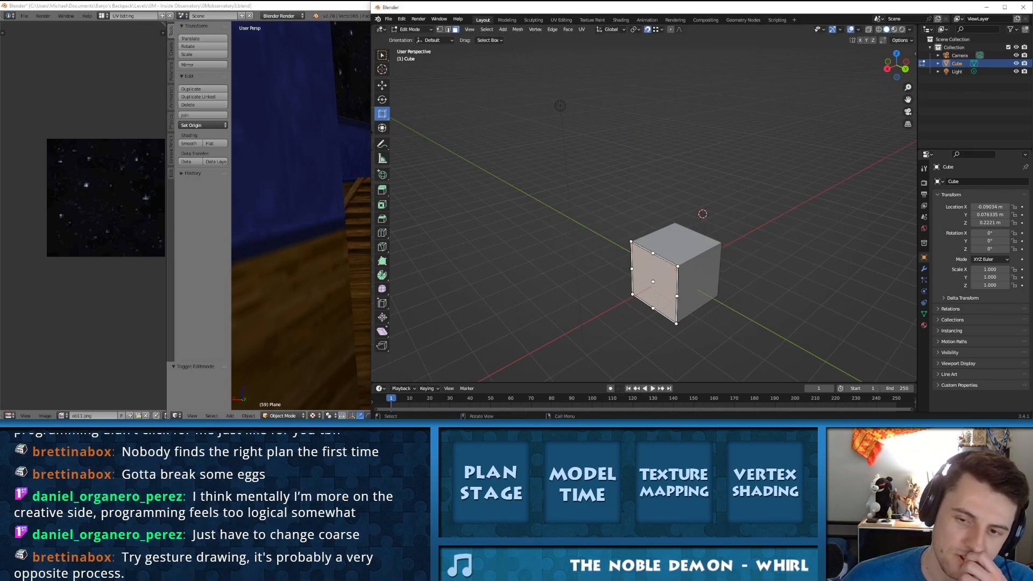
{"action": "left_click_drag", "start_coordinate": [676, 323], "coordinate": [721, 404]}
{"action": "key", "text": "ctrl+z"}
{"action": "mouse_move", "coordinate": [700, 333]}
{"action": "middle_mouse_down"}
{"action": "mouse_move", "coordinate": [754, 301]}
{"action": "mouse_move", "coordinate": [756, 271]}
{"action": "mouse_move", "coordinate": [715, 296]}
{"action": "mouse_move", "coordinate": [710, 322]}
{"action": "middle_mouse_up"}
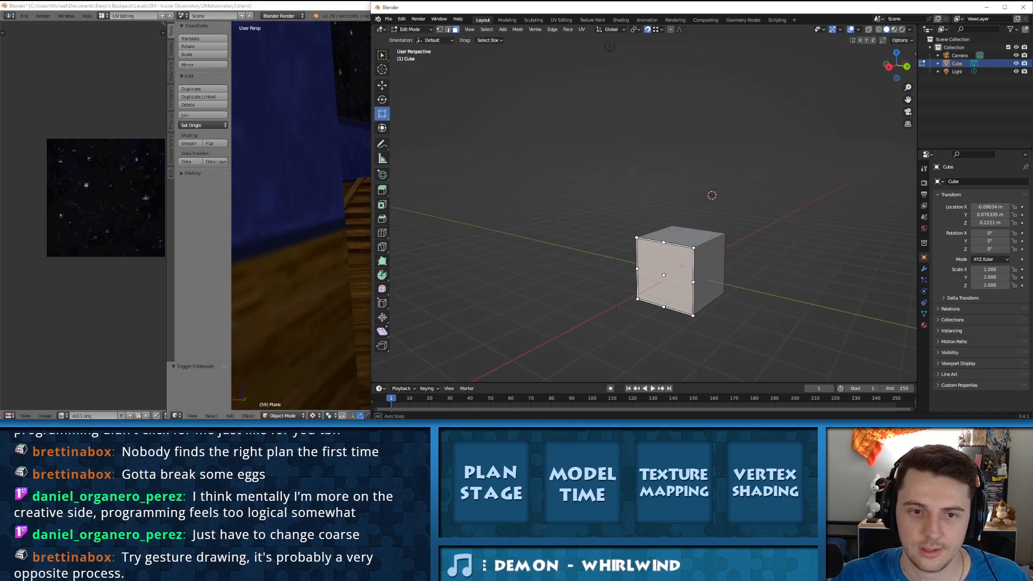
Step: Select the whole cube, try stretching it by a Scale Cage handle, and undo the change
{"action": "left_click", "coordinate": [382, 114]}
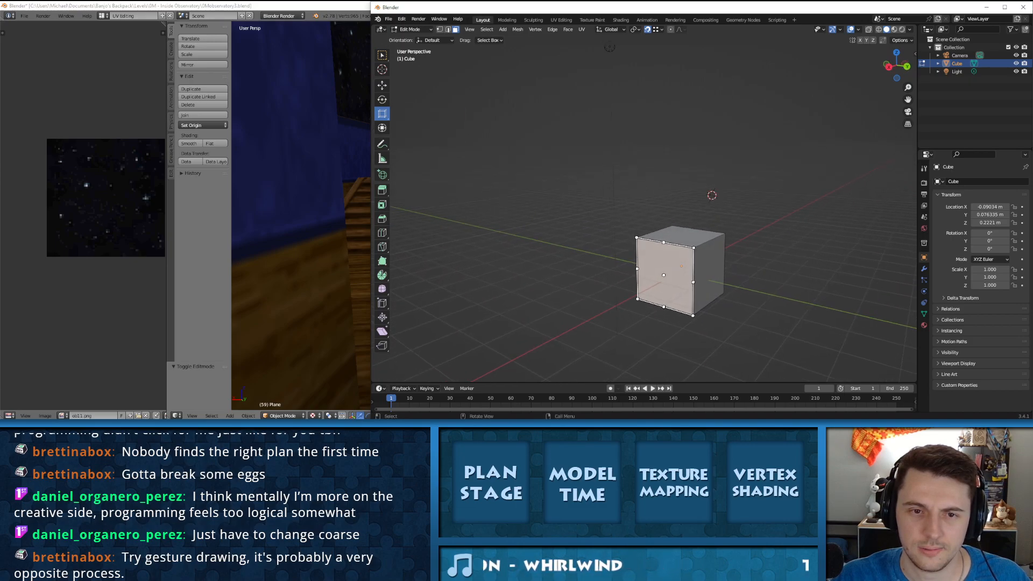
{"action": "left_click", "coordinate": [382, 113]}
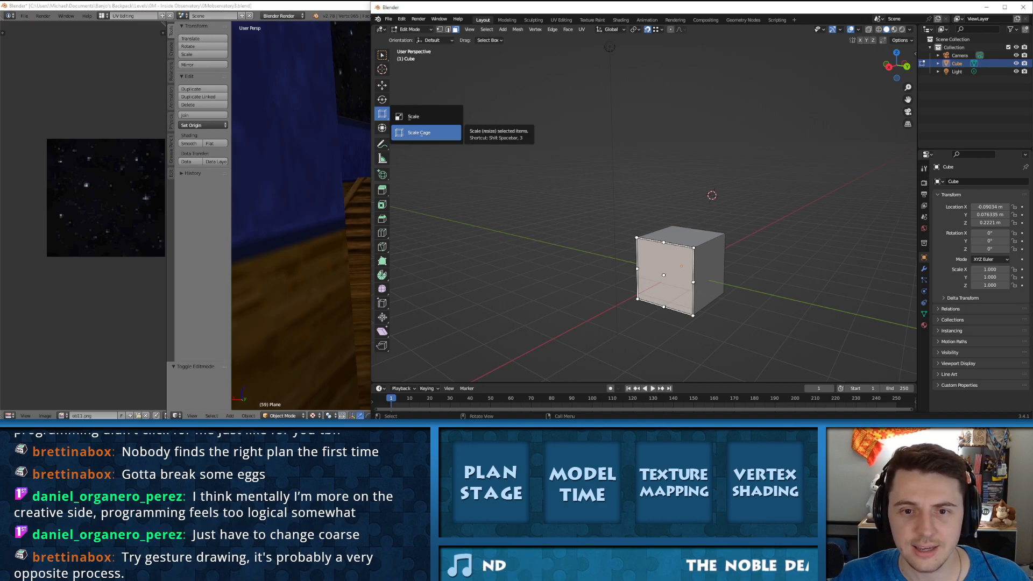
{"action": "left_click", "coordinate": [426, 132]}
{"action": "left_click_drag", "start_coordinate": [664, 275], "coordinate": [686, 309]}
{"action": "middle_click_drag", "start_coordinate": [686, 309], "coordinate": [653, 301]}
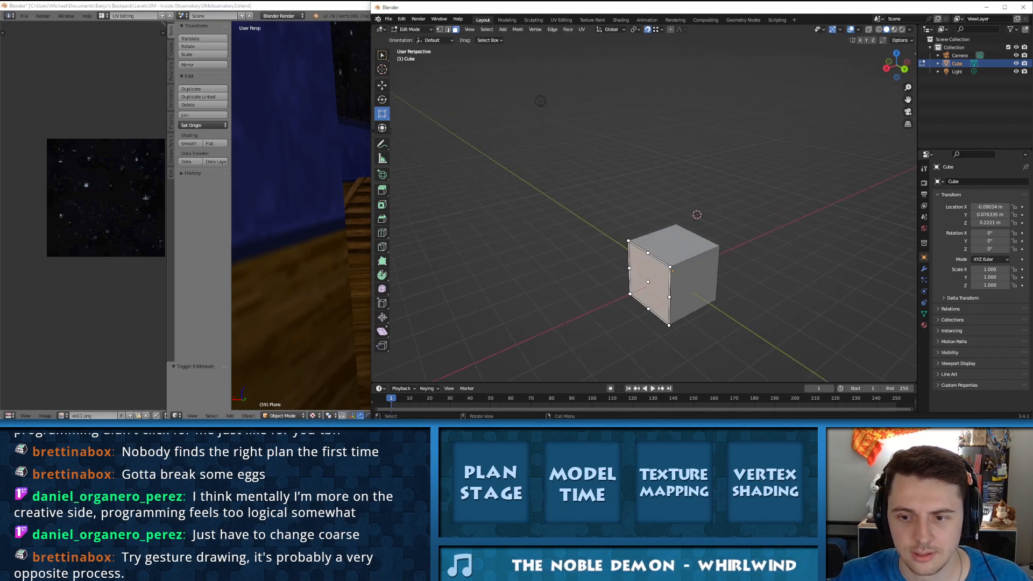
{"action": "key", "text": "a"}
{"action": "left_click_drag", "start_coordinate": [648, 253], "coordinate": [563, 212]}
{"action": "key", "text": "ctrl+z"}
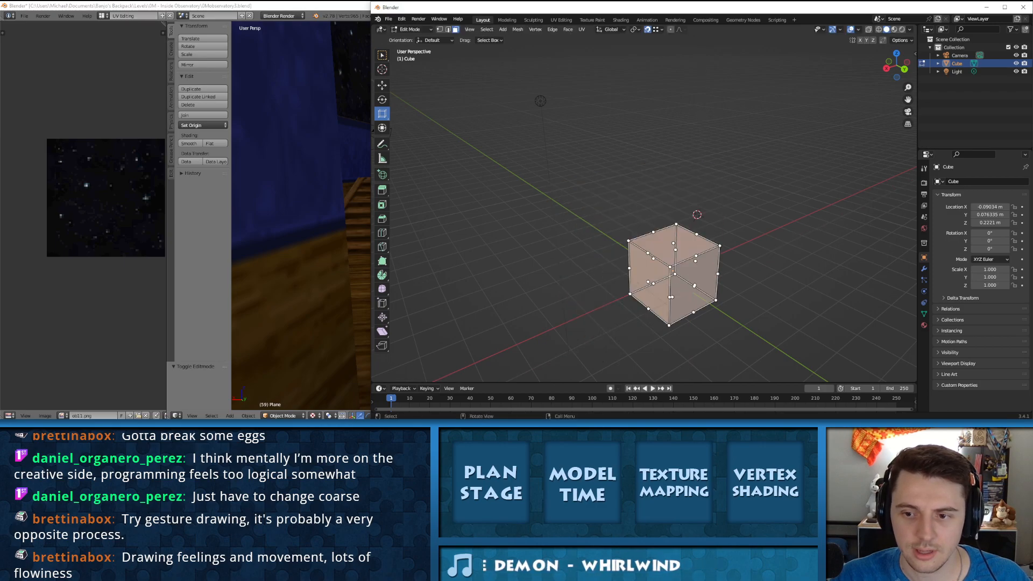
Step: Try widening the whole cube horizontally by about 2.27 from a side handle of the scale cage, and undo it
{"action": "middle_click_drag", "start_coordinate": [694, 269], "coordinate": [710, 252]}
{"action": "left_click_drag", "start_coordinate": [724, 268], "coordinate": [813, 267]}
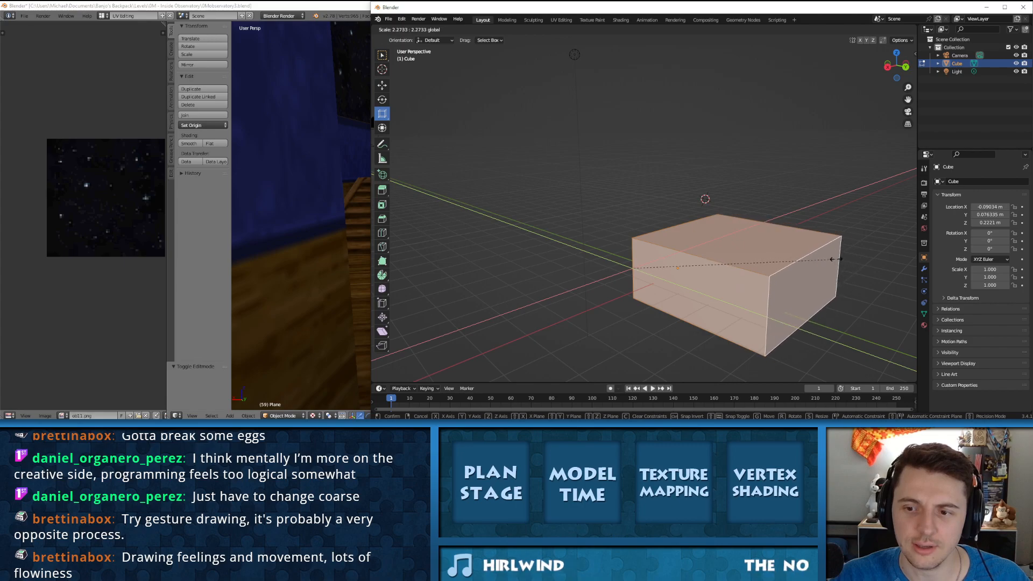
{"action": "middle_click_drag", "start_coordinate": [802, 269], "coordinate": [799, 248]}
{"action": "key", "text": "ctrl+z"}
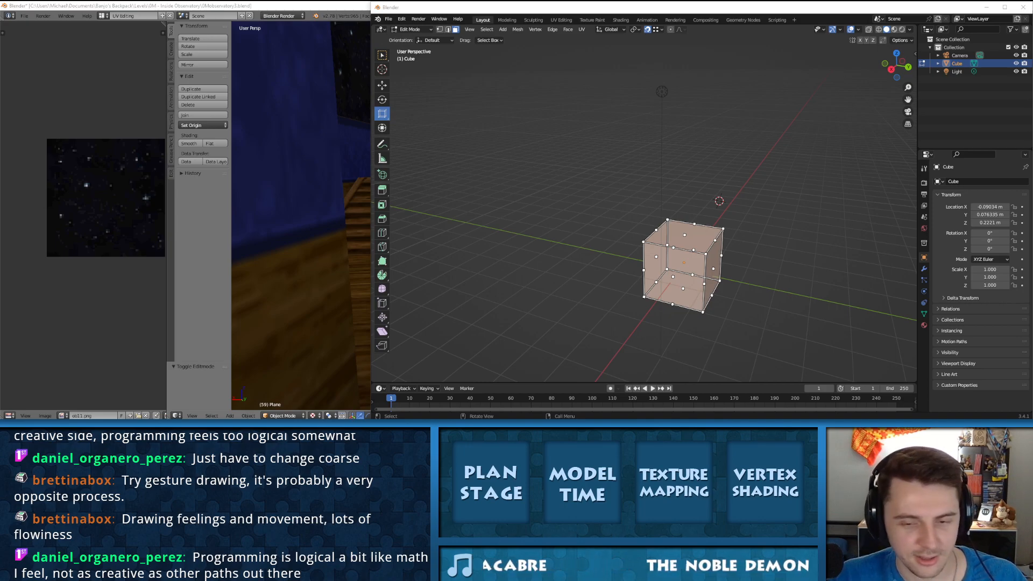
{"action": "middle_click_drag", "start_coordinate": [640, 237], "coordinate": [559, 220]}
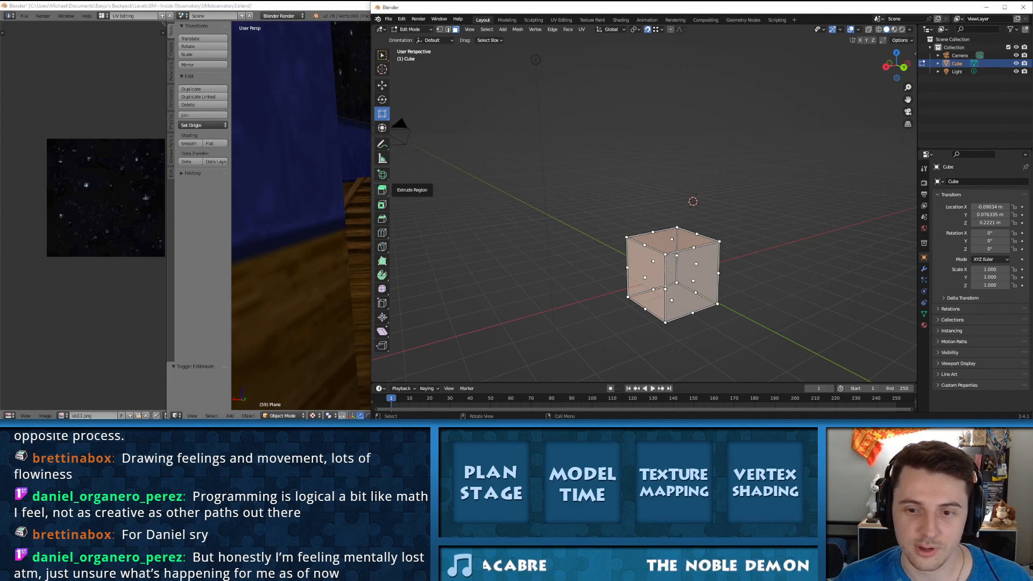
Step: Try the Annotate Line tool with several straight strokes above the cube, and undo the lines
{"action": "left_click_drag", "start_coordinate": [382, 144], "coordinate": [420, 164]}
{"action": "mouse_move", "coordinate": [492, 192]}
{"action": "left_mouse_down"}
{"action": "mouse_move", "coordinate": [647, 185]}
{"action": "mouse_move", "coordinate": [594, 111]}
{"action": "mouse_move", "coordinate": [504, 156]}
{"action": "mouse_move", "coordinate": [474, 256]}
{"action": "mouse_move", "coordinate": [594, 144]}
{"action": "mouse_move", "coordinate": [795, 189]}
{"action": "left_mouse_up"}
{"action": "mouse_move", "coordinate": [710, 133]}
{"action": "left_mouse_down"}
{"action": "mouse_move", "coordinate": [518, 232]}
{"action": "mouse_move", "coordinate": [463, 227]}
{"action": "left_mouse_up"}
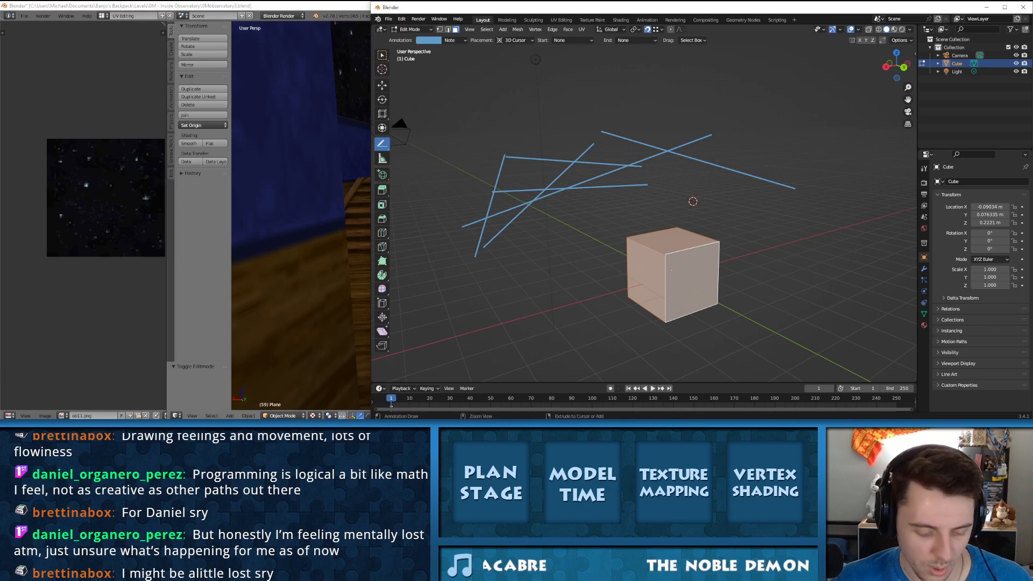
{"action": "key", "text": "ctrl+z"}
Step: Try the Annotate Polygon tool by outlining a multi-point shape above the cube, and end the shape
{"action": "mouse_move", "coordinate": [382, 144]}
{"action": "left_mouse_down"}
{"action": "mouse_move", "coordinate": [400, 147]}
{"action": "mouse_move", "coordinate": [425, 179]}
{"action": "left_mouse_up"}
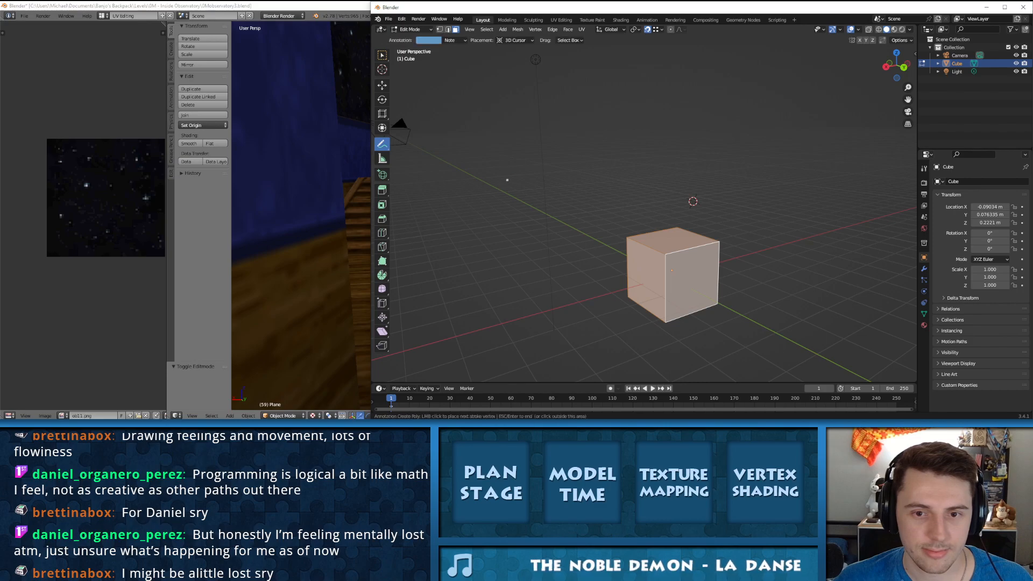
{"action": "left_click", "coordinate": [525, 144]}
{"action": "left_click", "coordinate": [603, 154]}
{"action": "left_click", "coordinate": [662, 134]}
{"action": "left_click", "coordinate": [665, 93]}
{"action": "left_click", "coordinate": [723, 127]}
{"action": "left_click", "coordinate": [690, 189]}
{"action": "left_click", "coordinate": [509, 201]}
{"action": "left_click", "coordinate": [485, 174]}
{"action": "key", "text": "Escape"}
Step: Try the Annotate Eraser on the annotation points above the cube and return to the freehand Annotate tool
{"action": "left_click_drag", "start_coordinate": [381, 144], "coordinate": [425, 195]}
{"action": "mouse_move", "coordinate": [487, 177]}
{"action": "left_mouse_down"}
{"action": "mouse_move", "coordinate": [508, 209]}
{"action": "mouse_move", "coordinate": [662, 198]}
{"action": "mouse_move", "coordinate": [700, 135]}
{"action": "mouse_move", "coordinate": [503, 144]}
{"action": "left_mouse_up"}
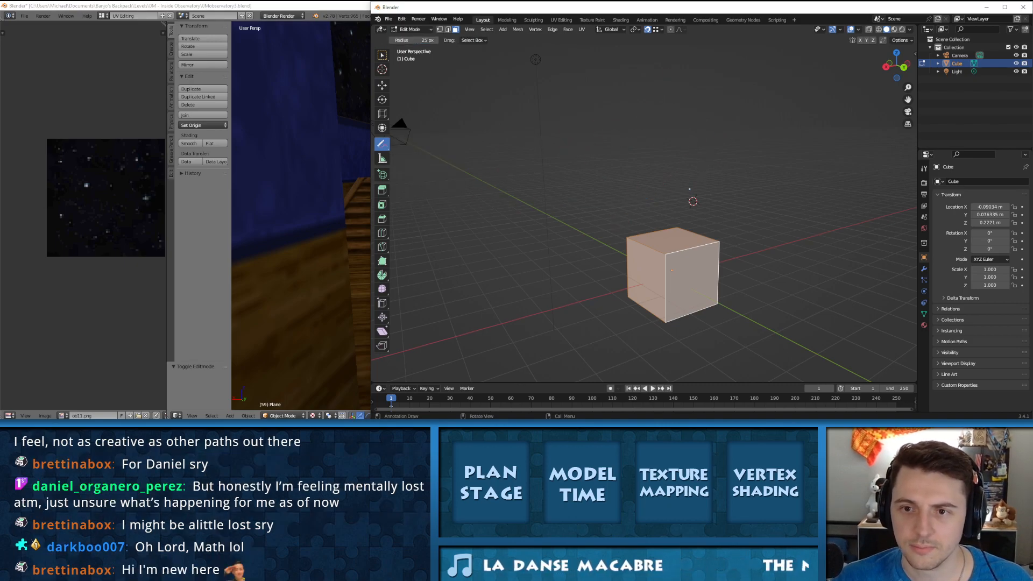
{"action": "left_click_drag", "start_coordinate": [382, 144], "coordinate": [417, 147]}
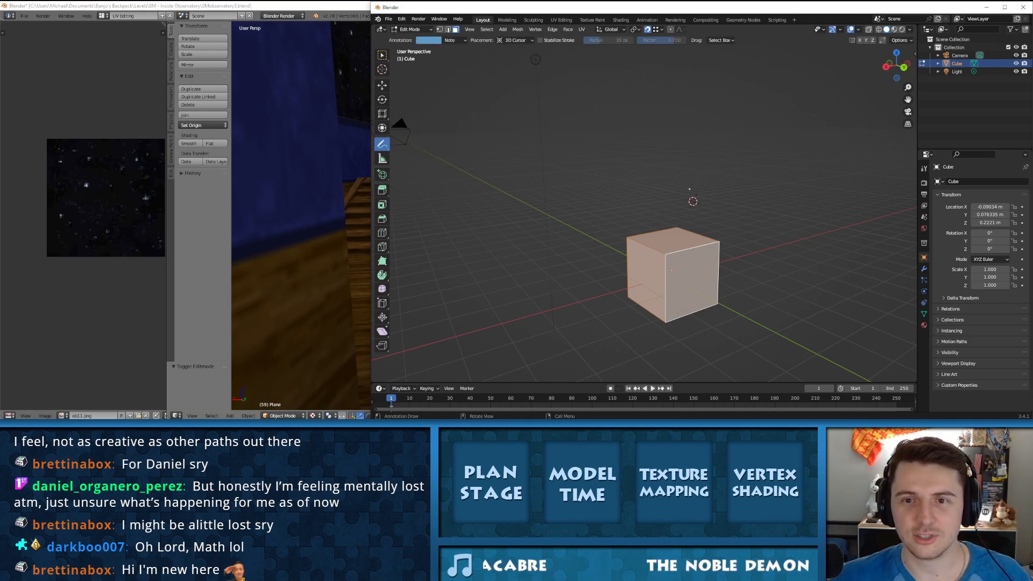
Step: Compare the Transform, Scale Cage and Scale gizmos on the cube and look over the Scale tool's orientation options
{"action": "left_click", "coordinate": [382, 128]}
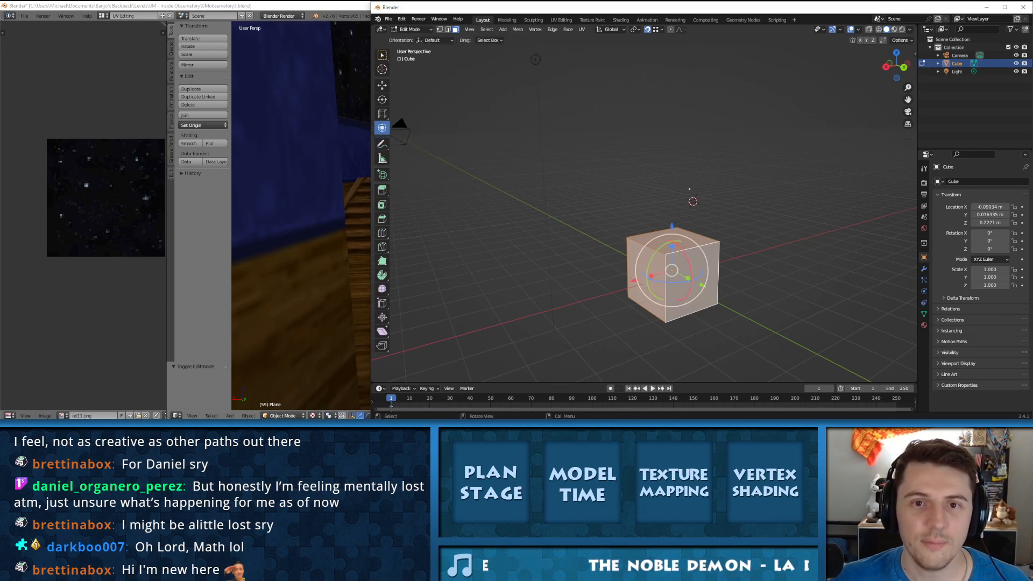
{"action": "left_click", "coordinate": [382, 114]}
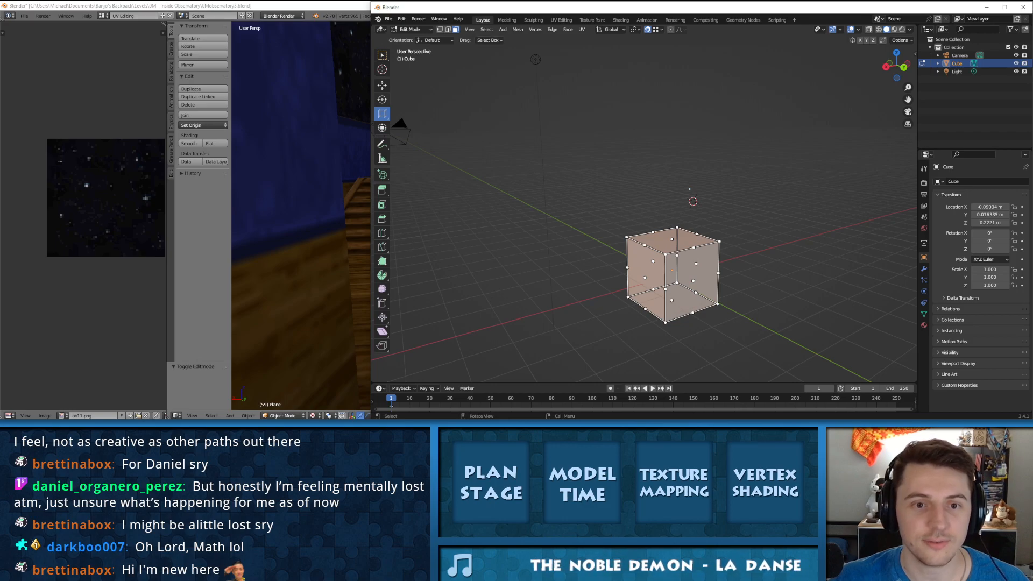
{"action": "left_click_drag", "start_coordinate": [382, 113], "coordinate": [411, 115]}
{"action": "left_click", "coordinate": [434, 39]}
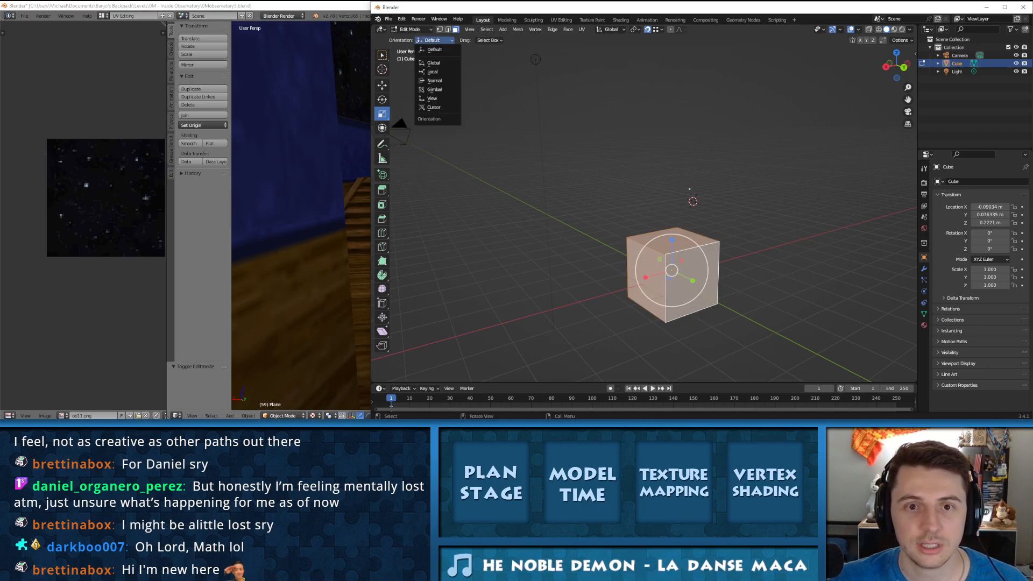
{"action": "left_click", "coordinate": [487, 40]}
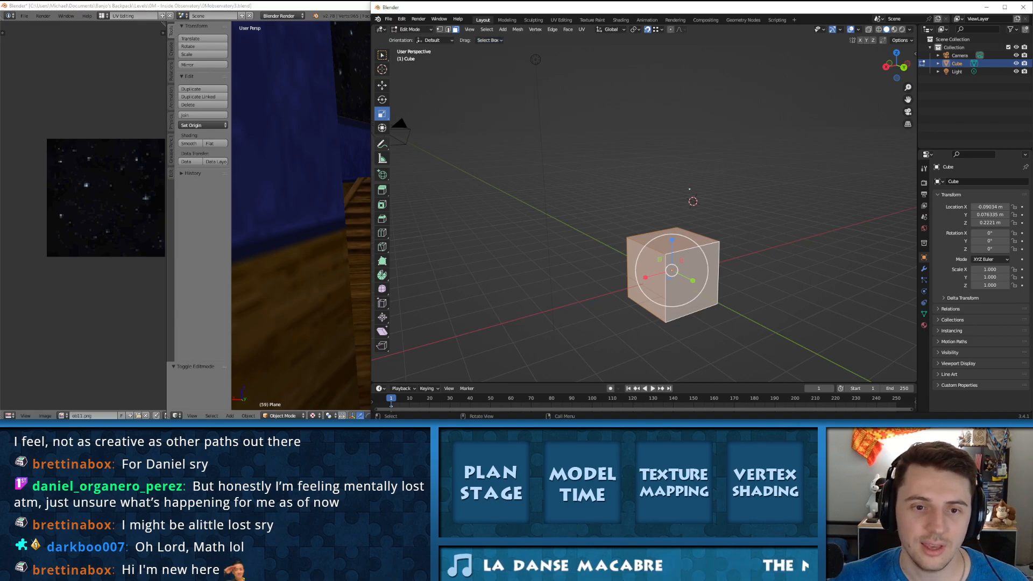
Step: Try the freehand Annotate tool with a scribble above the cube, and undo the annotation
{"action": "left_click", "coordinate": [382, 143]}
{"action": "mouse_move", "coordinate": [615, 72]}
{"action": "left_mouse_down"}
{"action": "mouse_move", "coordinate": [617, 106]}
{"action": "mouse_move", "coordinate": [643, 90]}
{"action": "mouse_move", "coordinate": [763, 95]}
{"action": "mouse_move", "coordinate": [785, 120]}
{"action": "mouse_move", "coordinate": [835, 123]}
{"action": "left_mouse_up"}
{"action": "mouse_move", "coordinate": [687, 188]}
{"action": "middle_mouse_down"}
{"action": "mouse_move", "coordinate": [708, 175]}
{"action": "mouse_move", "coordinate": [689, 207]}
{"action": "mouse_move", "coordinate": [624, 233]}
{"action": "mouse_move", "coordinate": [700, 214]}
{"action": "middle_mouse_up"}
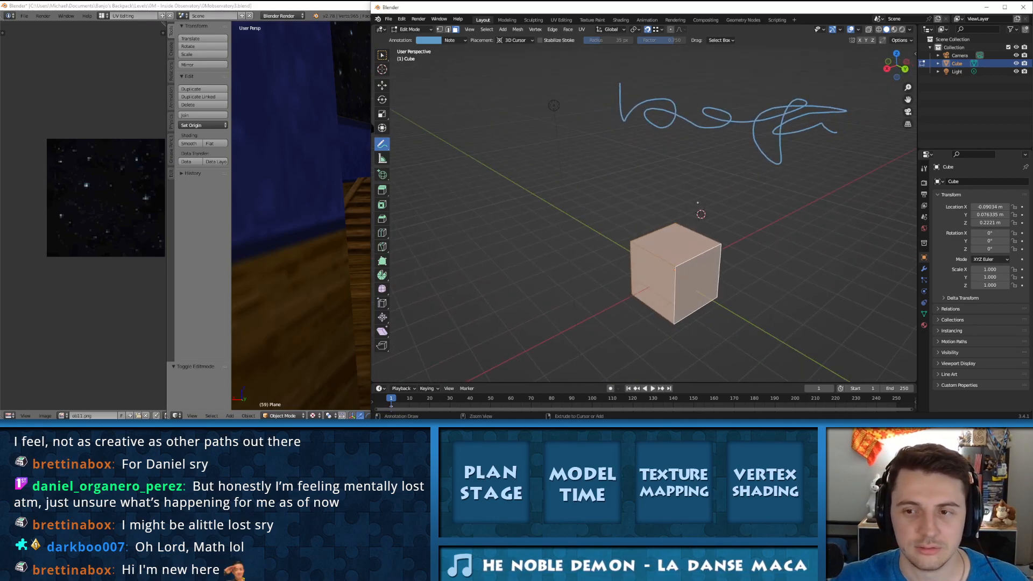
{"action": "key", "text": "ctrl+z"}
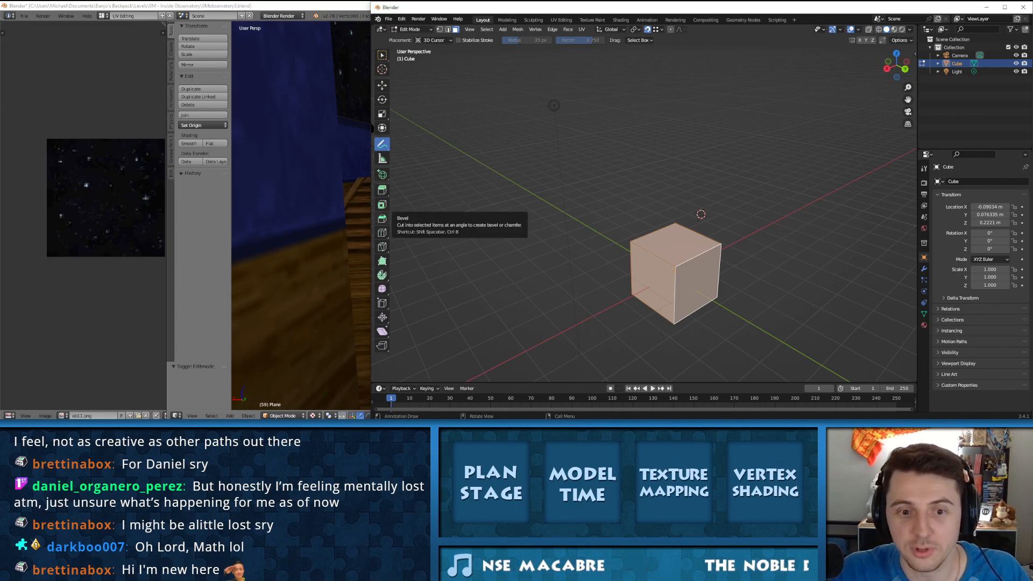
Step: Try the Inset Faces tool with the whole cube selected, and cancel the operation
{"action": "left_click", "coordinate": [382, 204]}
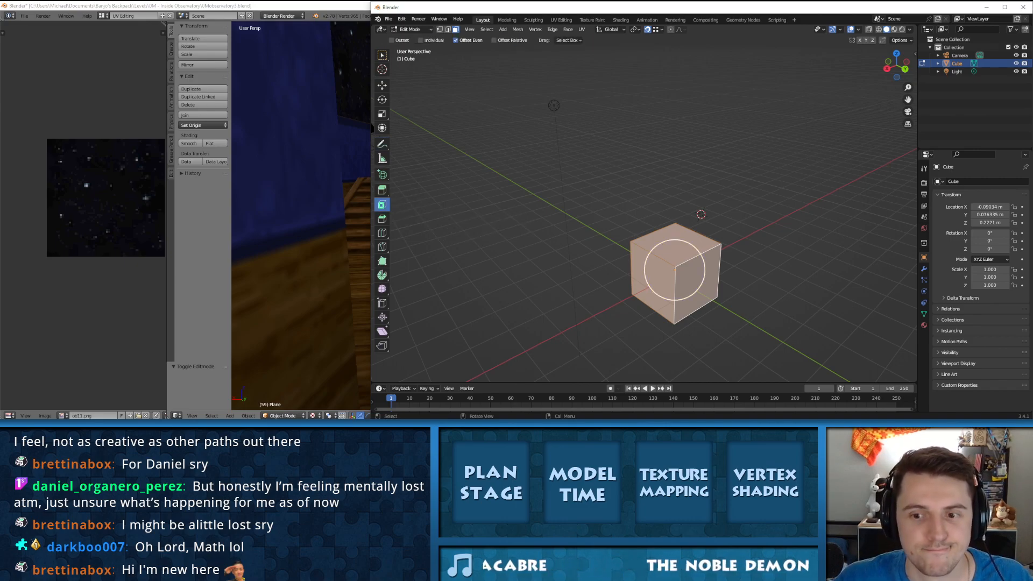
{"action": "middle_click_drag", "start_coordinate": [686, 257], "coordinate": [664, 258]}
{"action": "right_click", "coordinate": [663, 258]}
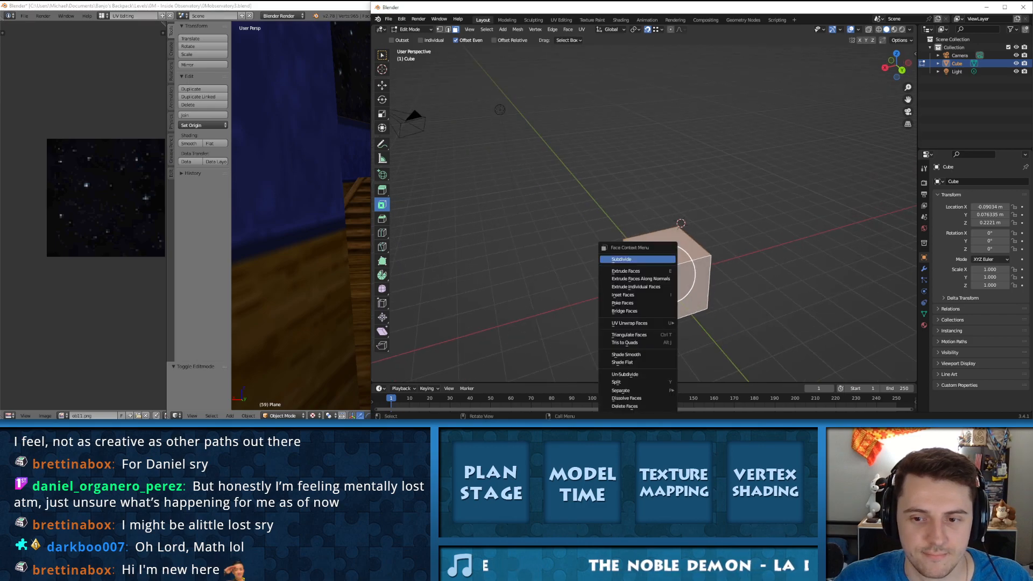
{"action": "right_click", "coordinate": [681, 223]}
{"action": "key", "text": "Escape"}
Step: Select only the cube's top face and look over the Inset Faces tool's options
{"action": "left_click", "coordinate": [680, 223]}
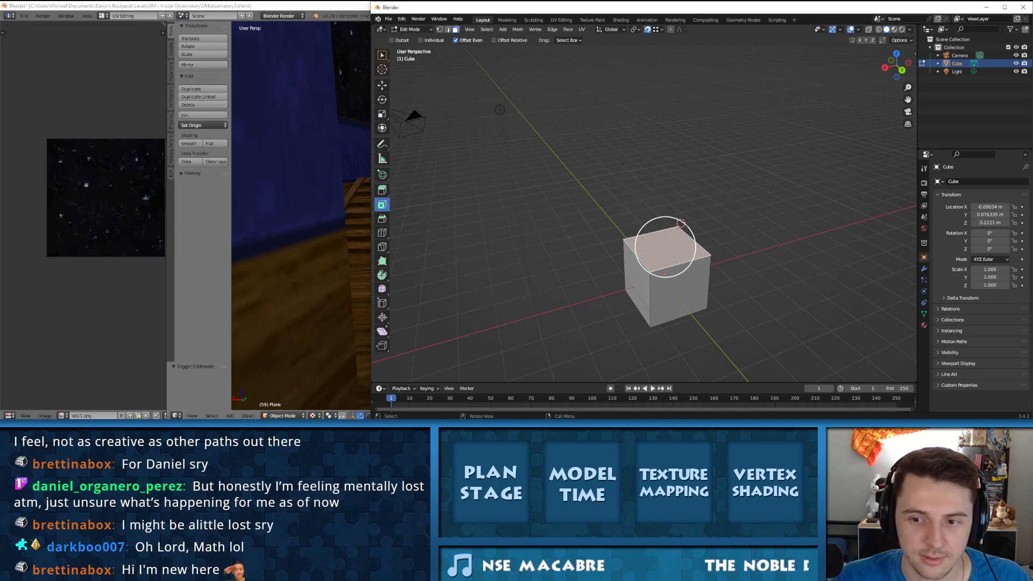
{"action": "key", "text": "alt+a"}
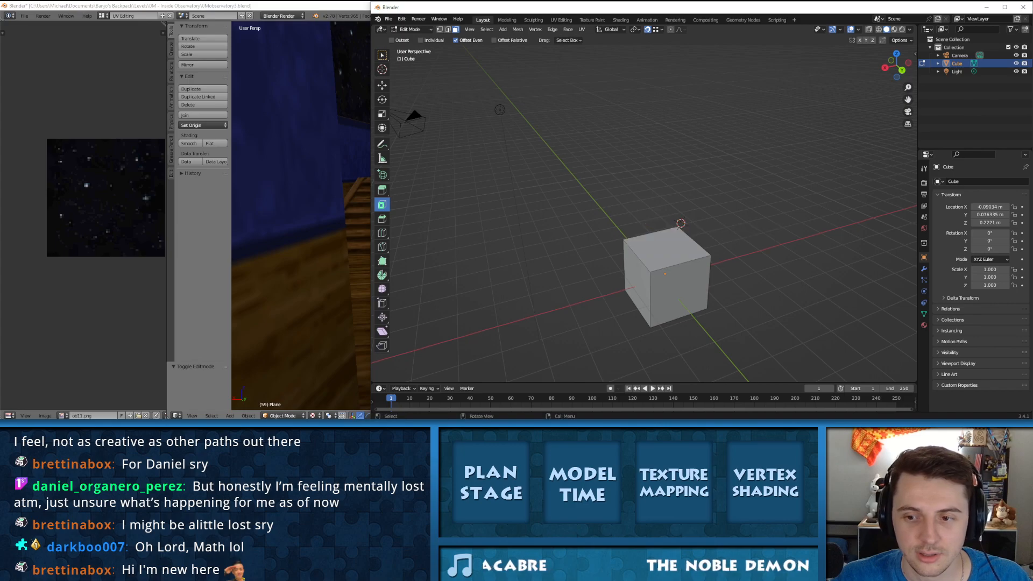
{"action": "left_click", "coordinate": [665, 248]}
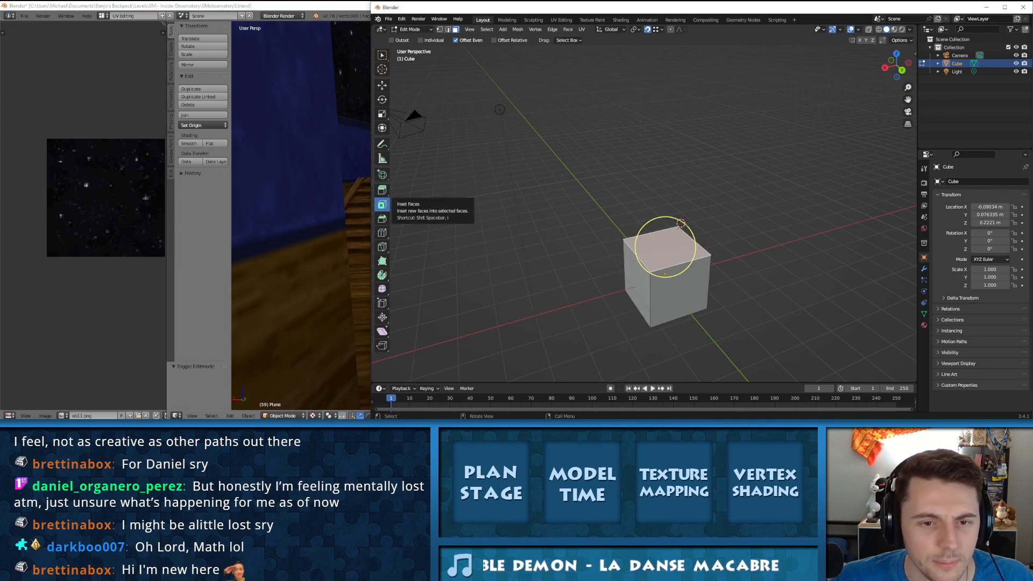
{"action": "left_click", "coordinate": [382, 205]}
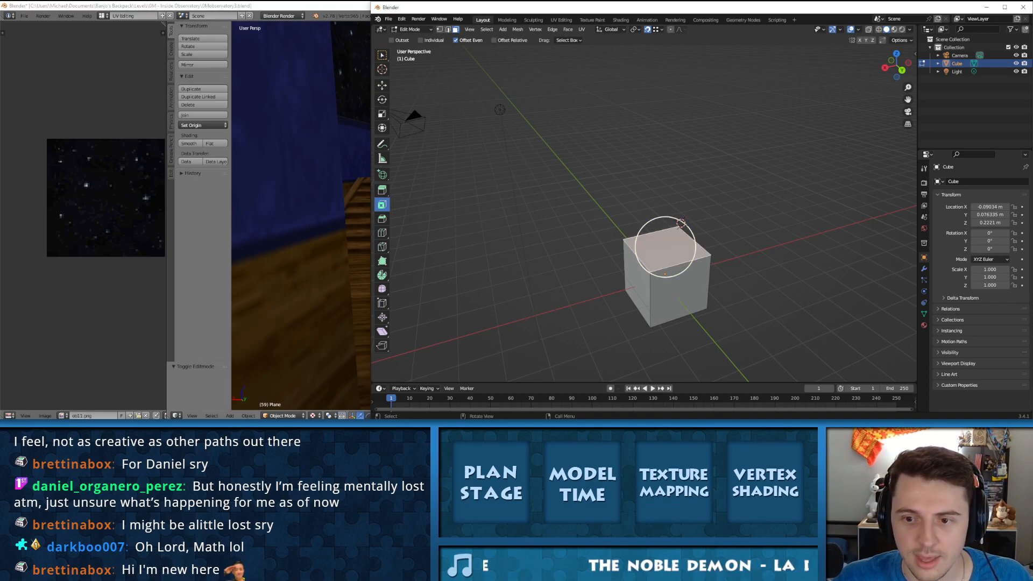
{"action": "left_click", "coordinate": [681, 292]}
{"action": "left_click", "coordinate": [422, 41]}
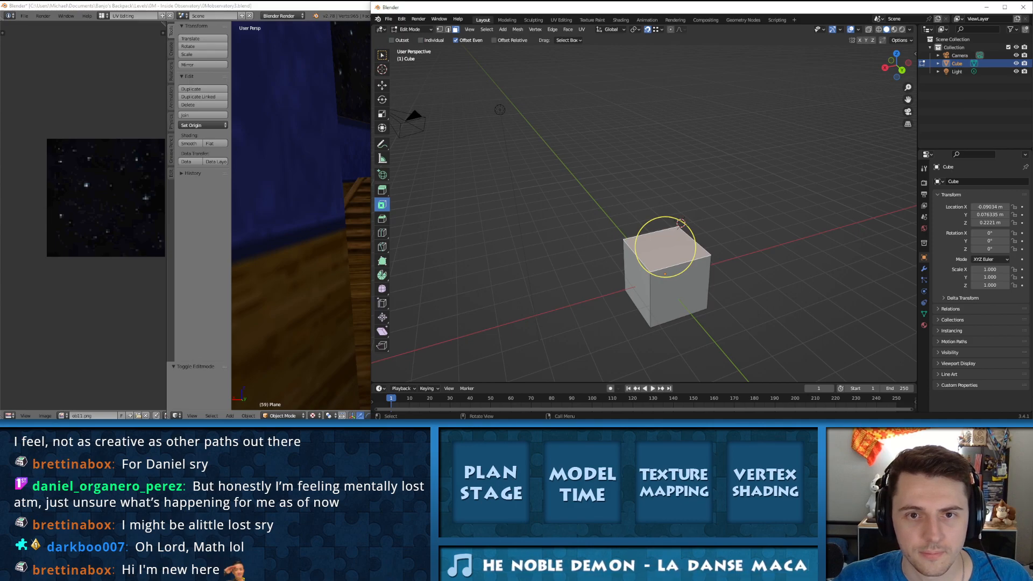
{"action": "left_click", "coordinate": [569, 41]}
{"action": "left_click", "coordinate": [568, 40]}
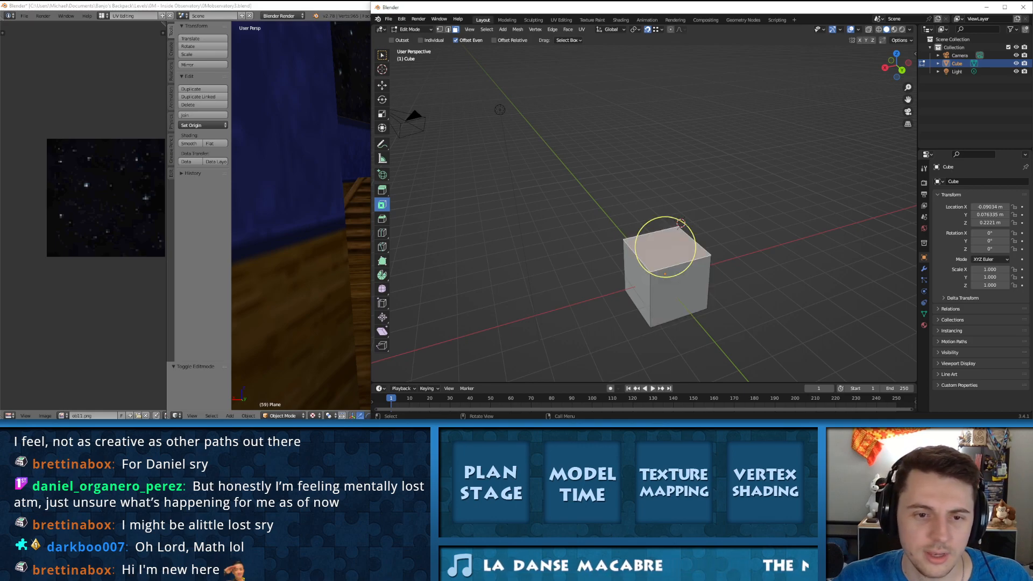
Step: Extrude the cube's top face upward, and extrude the upper and lower faces on one side outward with Extrude Region
{"action": "left_click", "coordinate": [382, 190]}
{"action": "left_click_drag", "start_coordinate": [666, 221], "coordinate": [667, 158]}
{"action": "left_click", "coordinate": [636, 228]}
{"action": "left_click_drag", "start_coordinate": [606, 231], "coordinate": [557, 242]}
{"action": "left_click", "coordinate": [638, 296]}
{"action": "left_click_drag", "start_coordinate": [607, 290], "coordinate": [562, 301]}
Step: Try the Inset Faces tool on one of the four front faces of the extruded block, and undo the inset
{"action": "key", "text": "shift+space"}
{"action": "key", "text": "i"}
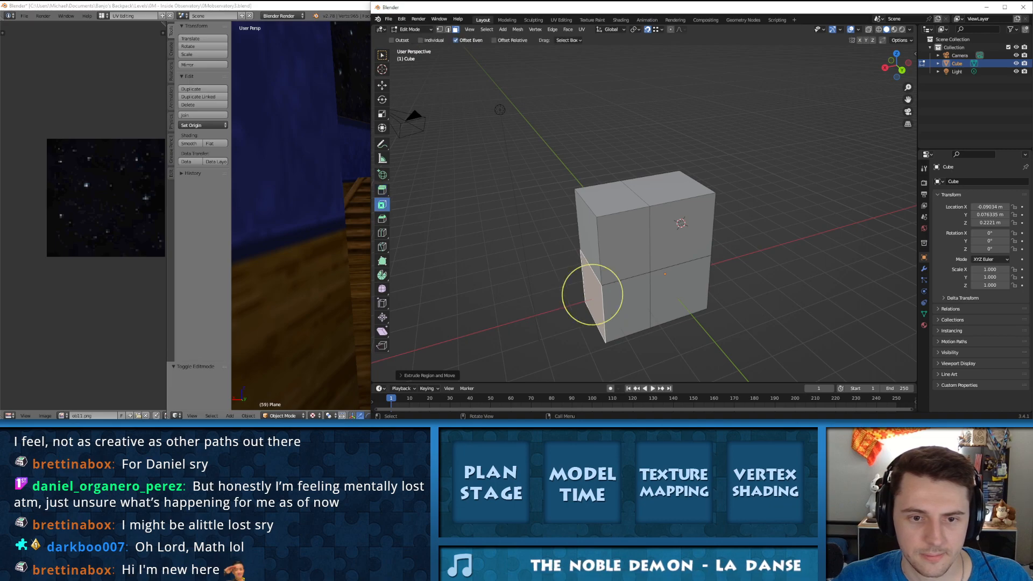
{"action": "left_click", "coordinate": [625, 246]}
{"action": "left_click", "coordinate": [679, 240], "text": "shift"}
{"action": "left_click", "coordinate": [677, 289], "text": "shift"}
{"action": "left_click", "coordinate": [632, 297], "text": "shift"}
{"action": "left_click_drag", "start_coordinate": [636, 292], "coordinate": [641, 287]}
{"action": "key", "text": "ctrl+z"}
Step: Inset the upper front face above the original cube to form a smaller inner face
{"action": "left_click", "coordinate": [682, 232]}
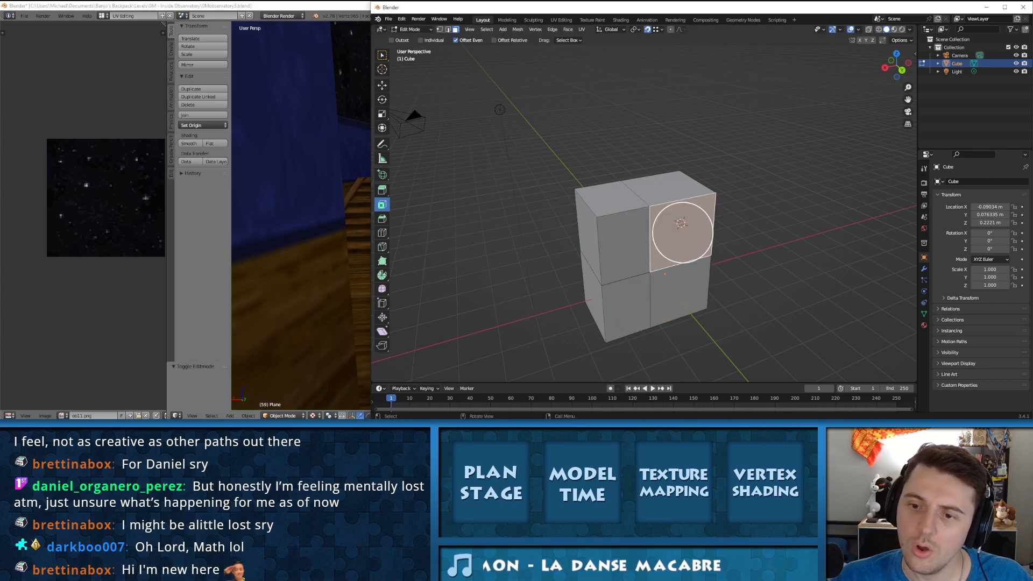
{"action": "left_click_drag", "start_coordinate": [708, 215], "coordinate": [753, 295]}
Step: Try extruding the inset inner face along its normal with Extrude Region, and undo the extrusion
{"action": "left_click", "coordinate": [381, 190]}
{"action": "middle_click_drag", "start_coordinate": [753, 295], "coordinate": [790, 273]}
{"action": "key", "text": "ctrl+z"}
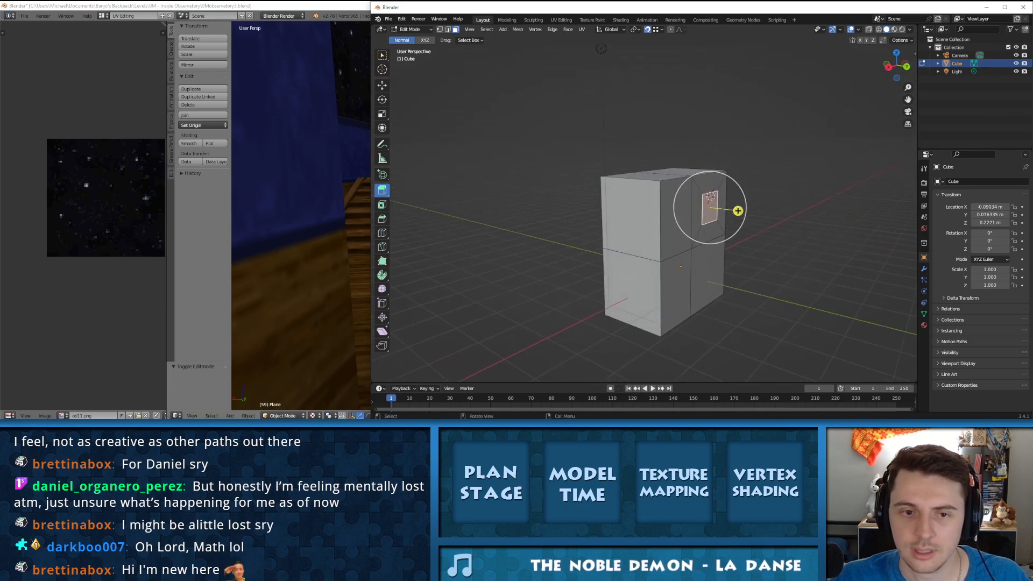
Step: Pull the inset inner face outward along the Y axis with the Move tool
{"action": "left_click", "coordinate": [382, 86]}
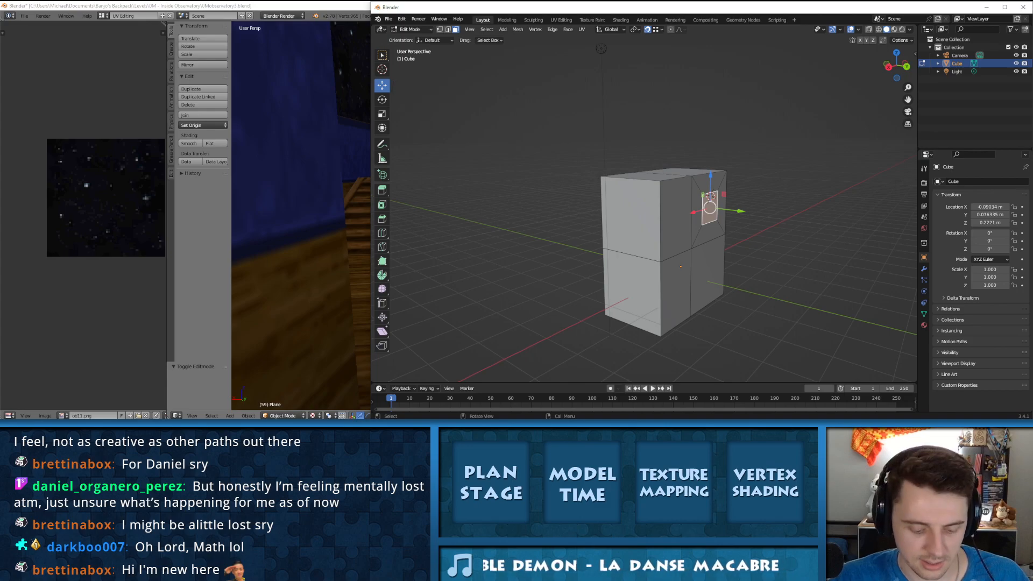
{"action": "left_click", "coordinate": [741, 211]}
{"action": "left_click_drag", "start_coordinate": [741, 211], "coordinate": [788, 216]}
{"action": "middle_click_drag", "start_coordinate": [788, 216], "coordinate": [581, 221]}
Step: Select the whole mesh and try to bring up the old Specials commands
{"action": "key", "text": "a"}
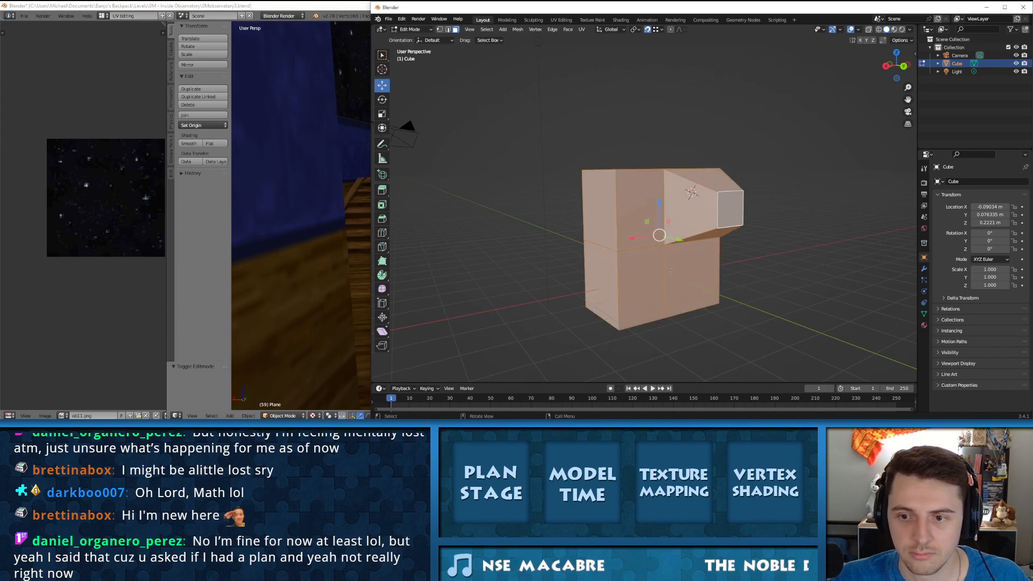
{"action": "key", "text": "w"}
{"action": "key", "text": "w"}
{"action": "key", "text": "w"}
{"action": "key", "text": "w"}
{"action": "key", "text": "w"}
{"action": "key", "text": "w"}
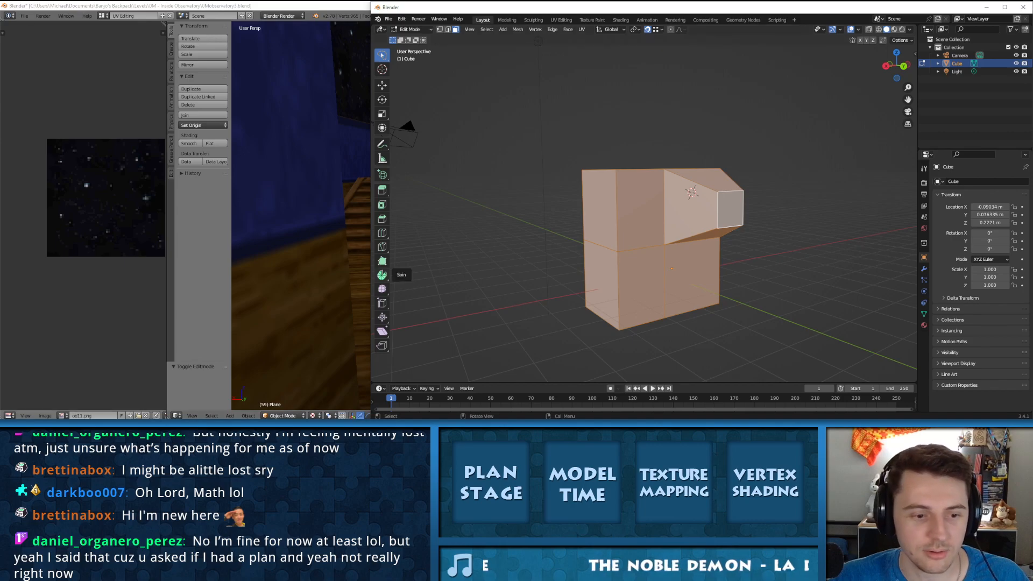
Step: Switch to the older Blender, select a railing face in Edit Mode and view Remove Doubles among the Specials commands
{"action": "key", "text": "alt+Tab"}
{"action": "key", "text": "w"}
{"action": "left_click", "coordinate": [660, 148]}
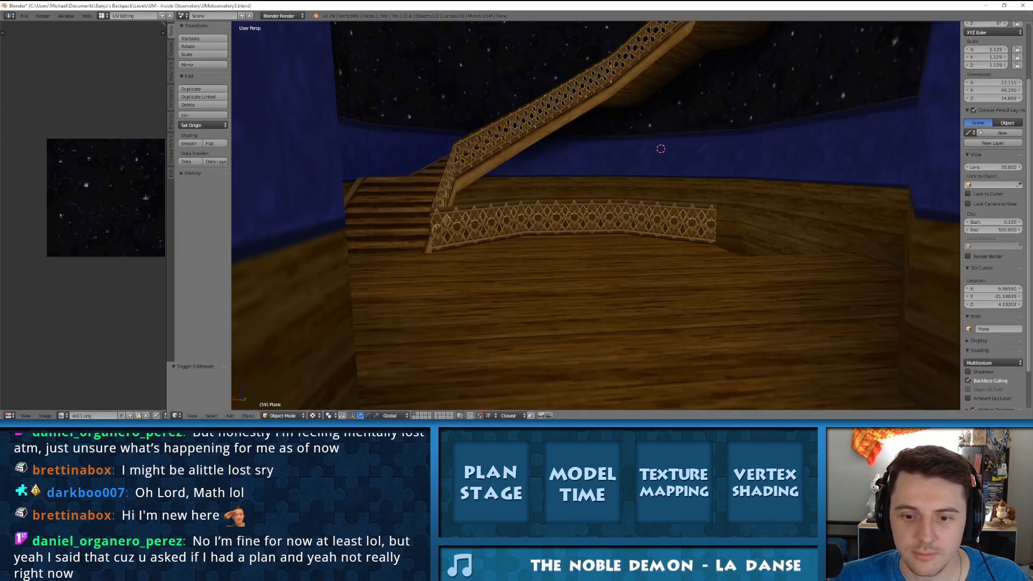
{"action": "key", "text": "Tab"}
{"action": "right_click", "coordinate": [635, 217]}
{"action": "key", "text": "w"}
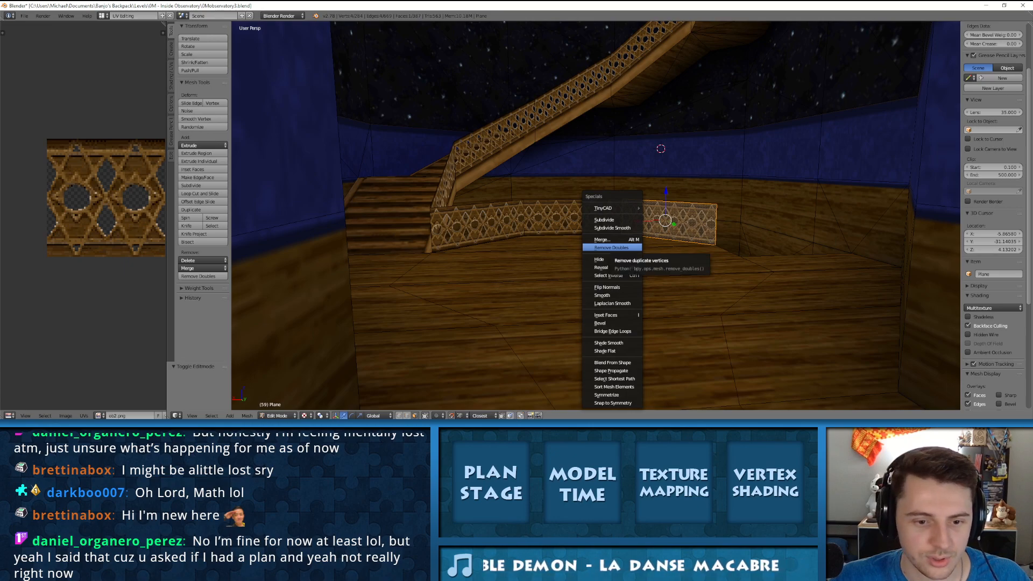
{"action": "left_click", "coordinate": [611, 248]}
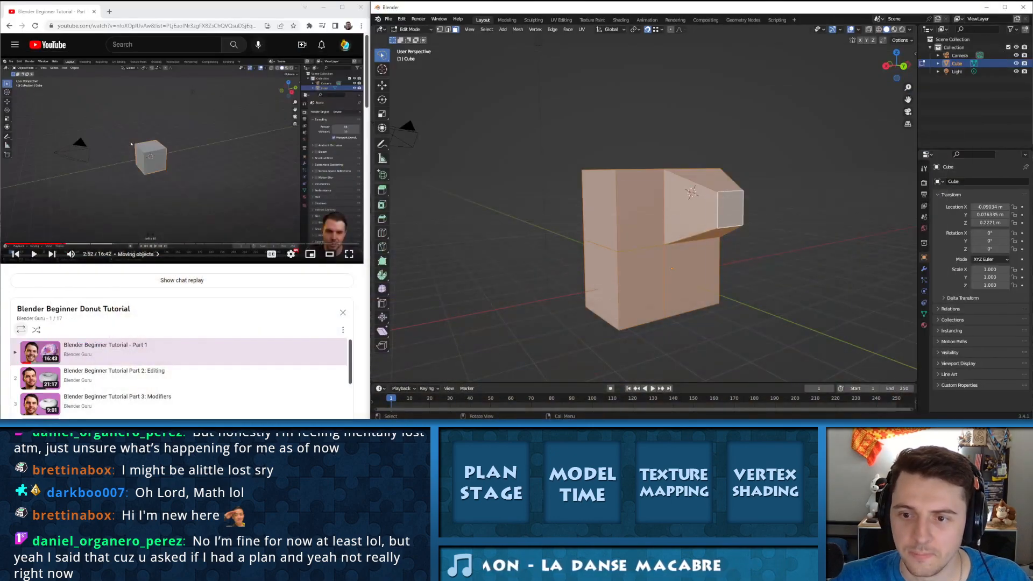
Step: Return to the newer Blender, reselect the whole extruded mesh and try again to call up its Specials commands
{"action": "key", "text": "Escape"}
{"action": "left_click", "coordinate": [682, 210]}
{"action": "right_click", "coordinate": [683, 209]}
{"action": "key", "text": "Escape"}
{"action": "middle_click_drag", "start_coordinate": [682, 210], "coordinate": [671, 230]}
{"action": "key", "text": "a"}
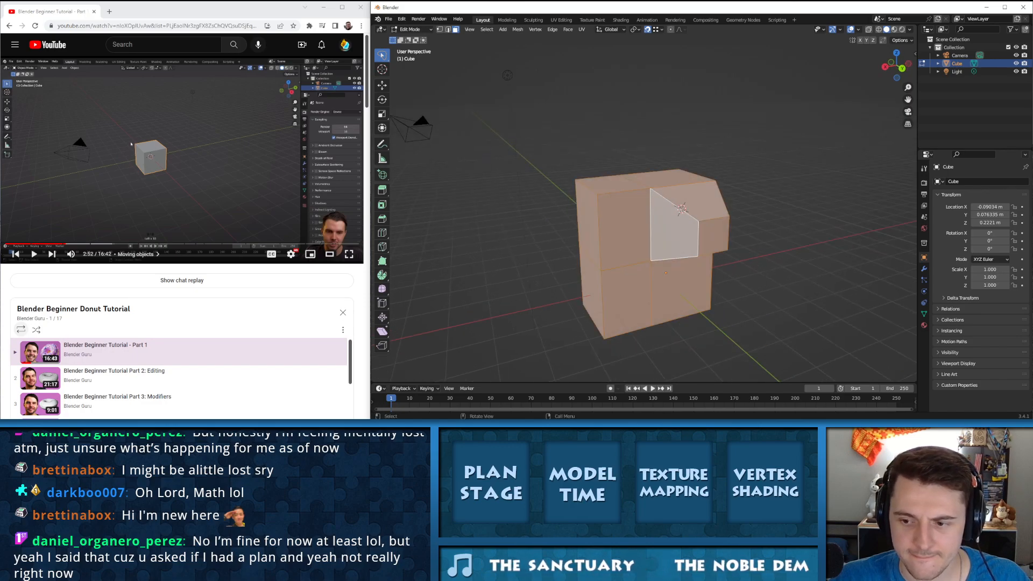
{"action": "key", "text": "w"}
{"action": "key", "text": "w"}
{"action": "key", "text": "w"}
{"action": "key", "text": "w"}
{"action": "key", "text": "w"}
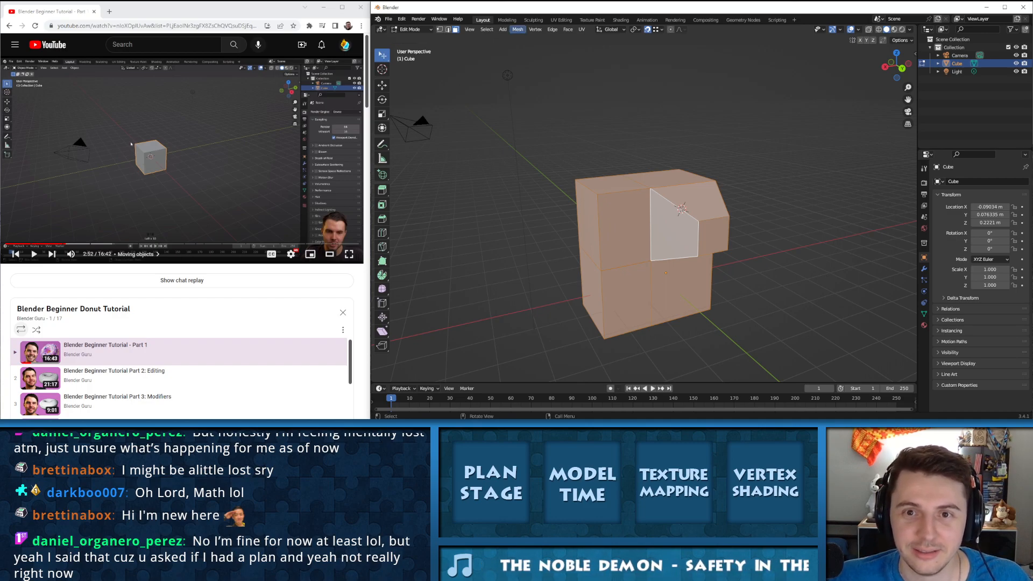
Step: Look through the edge, view, mesh, UV and face commands for a Remove Doubles equivalent, and deselect the mesh
{"action": "left_click", "coordinate": [567, 29]}
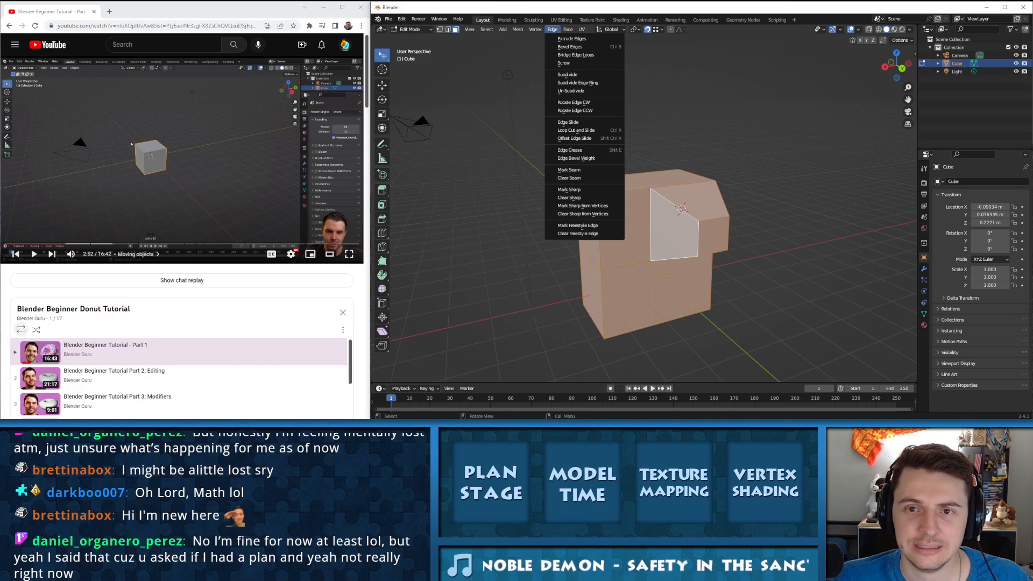
{"action": "mouse_move", "coordinate": [469, 29]}
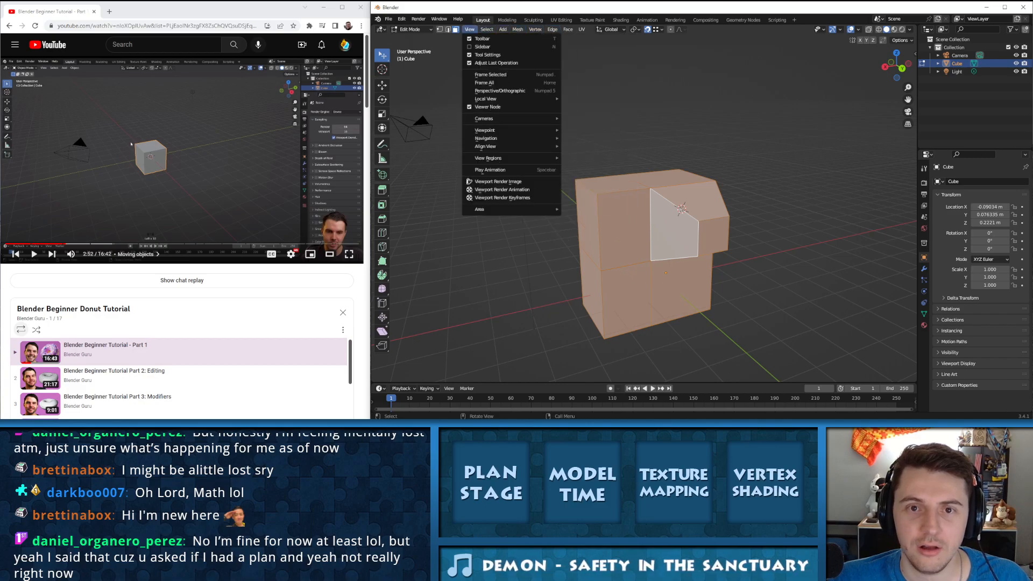
{"action": "mouse_move", "coordinate": [517, 29]}
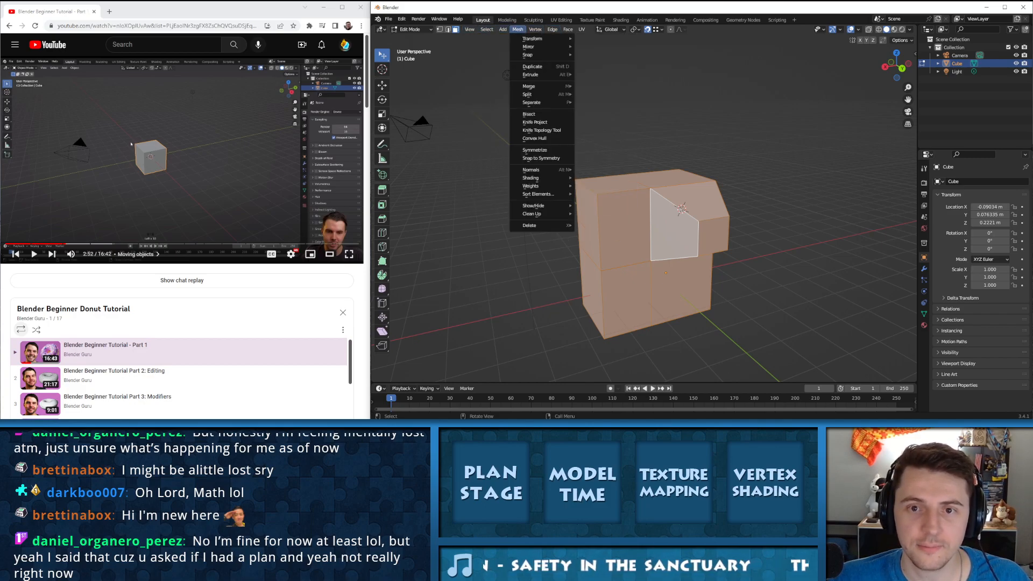
{"action": "mouse_move", "coordinate": [552, 29]}
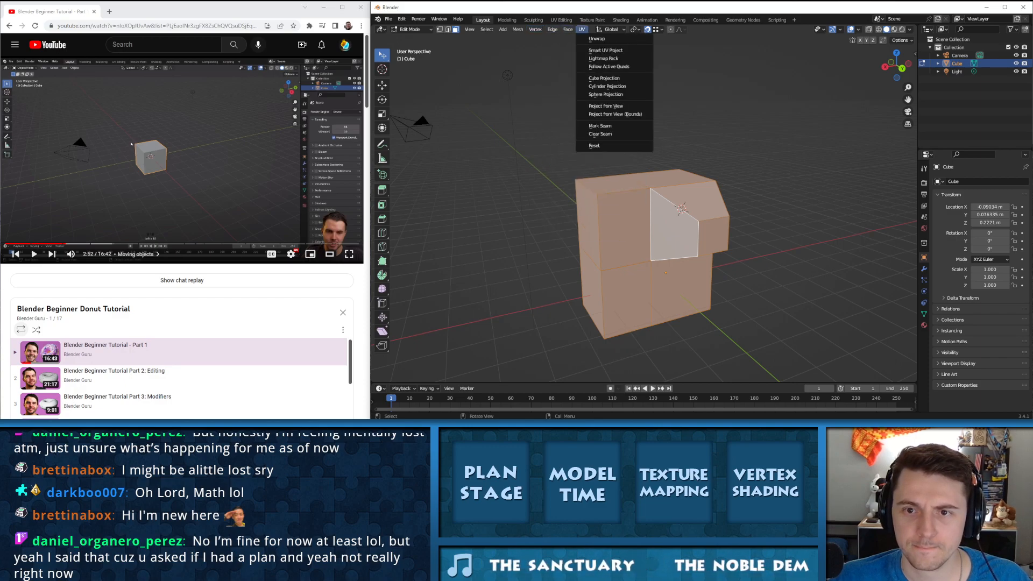
{"action": "right_click", "coordinate": [664, 221]}
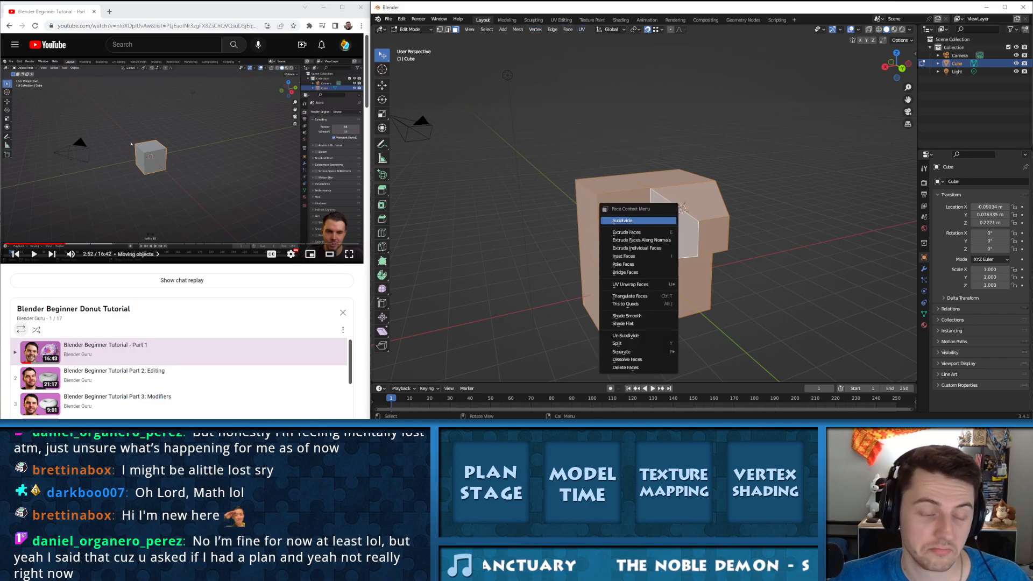
{"action": "key", "text": "alt+a"}
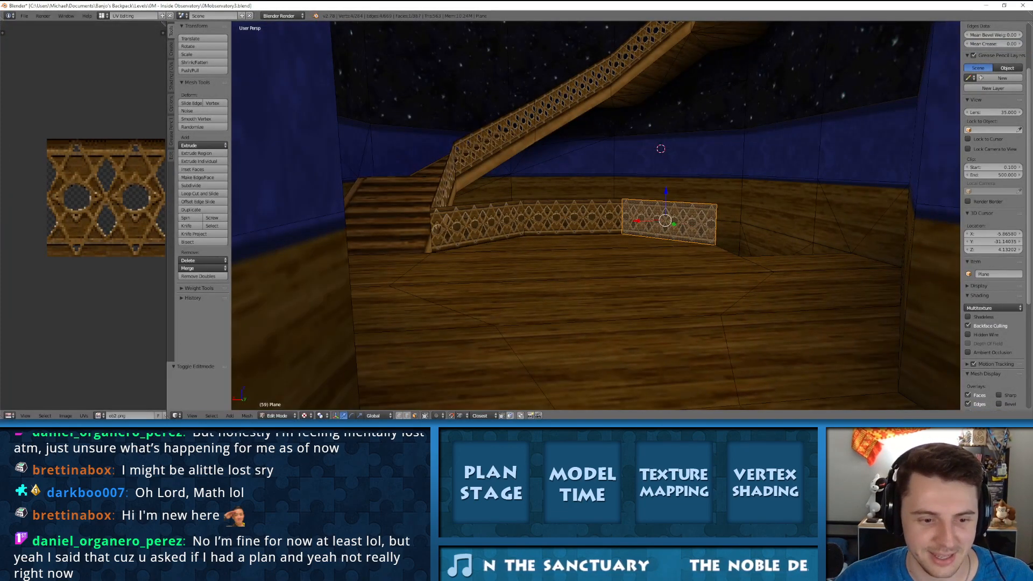
Step: In the older Blender, inspect the gold trim, dark corner and pink floor faces beside the octagonal platform one at a time
{"action": "scroll", "coordinate": [596, 215], "scroll_direction": "down", "scroll_amount": 12}
{"action": "middle_click_drag", "start_coordinate": [596, 215], "coordinate": [562, 272]}
{"action": "scroll", "coordinate": [562, 272], "scroll_direction": "up", "scroll_amount": 10}
{"action": "scroll", "coordinate": [596, 215], "scroll_direction": "down", "scroll_amount": 6}
{"action": "middle_click_drag", "start_coordinate": [595, 215], "coordinate": [613, 189]}
{"action": "scroll", "coordinate": [595, 215], "scroll_direction": "down", "scroll_amount": 8}
{"action": "scroll", "coordinate": [596, 216], "scroll_direction": "up", "scroll_amount": 4}
{"action": "right_click", "coordinate": [527, 213]}
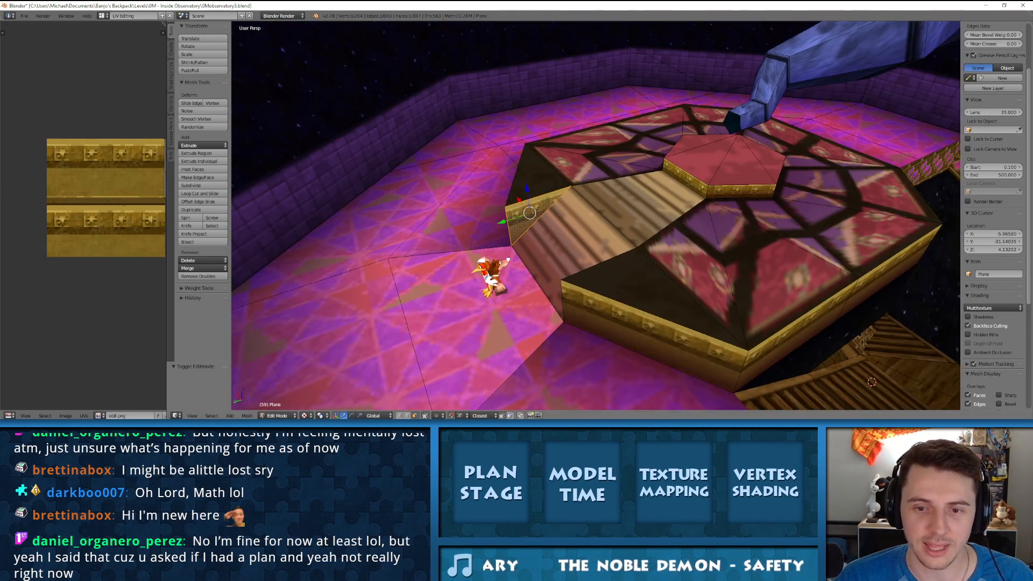
{"action": "right_click", "coordinate": [533, 176]}
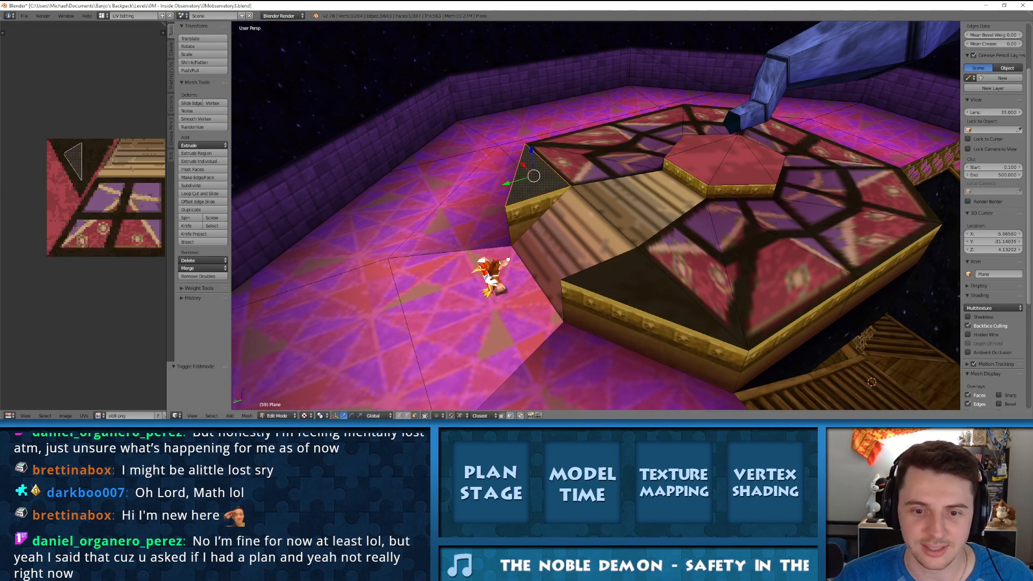
{"action": "right_click", "coordinate": [468, 221]}
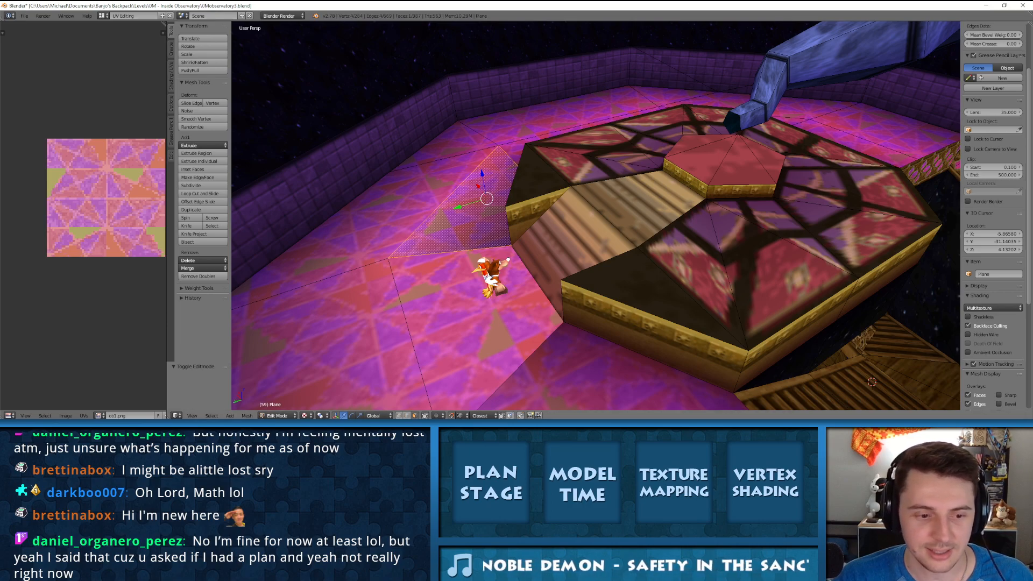
Step: View the export formats available for the observatory level, including the Wavefront (.obj) variants
{"action": "key", "text": "alt+Tab"}
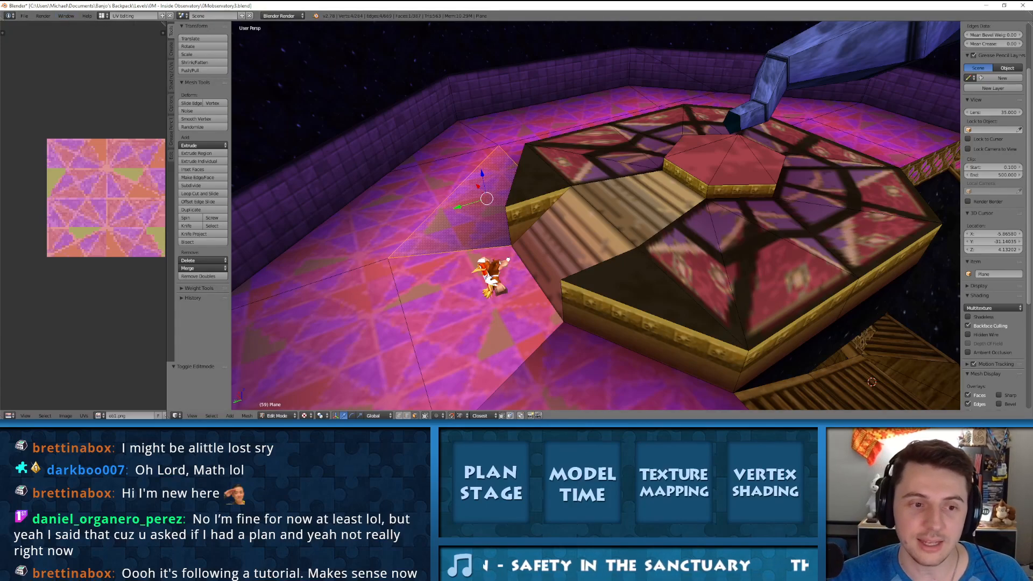
{"action": "left_click", "coordinate": [24, 16]}
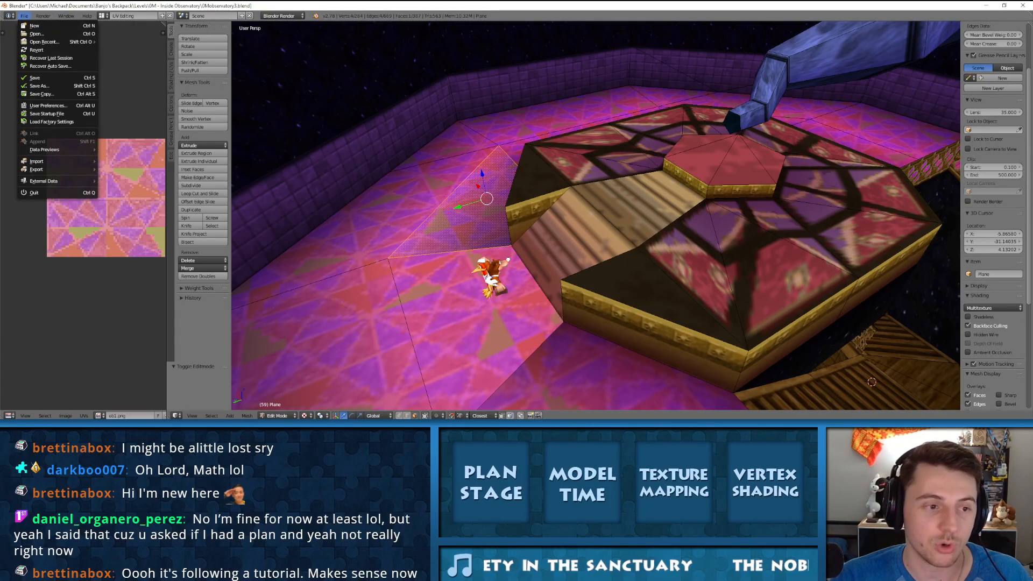
{"action": "mouse_move", "coordinate": [65, 169]}
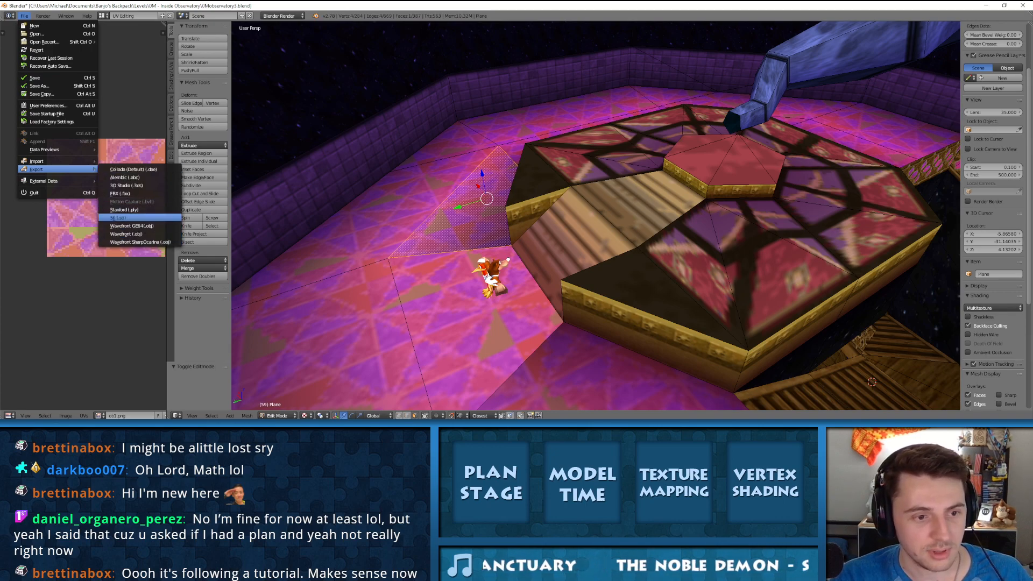
{"action": "left_click", "coordinate": [132, 226]}
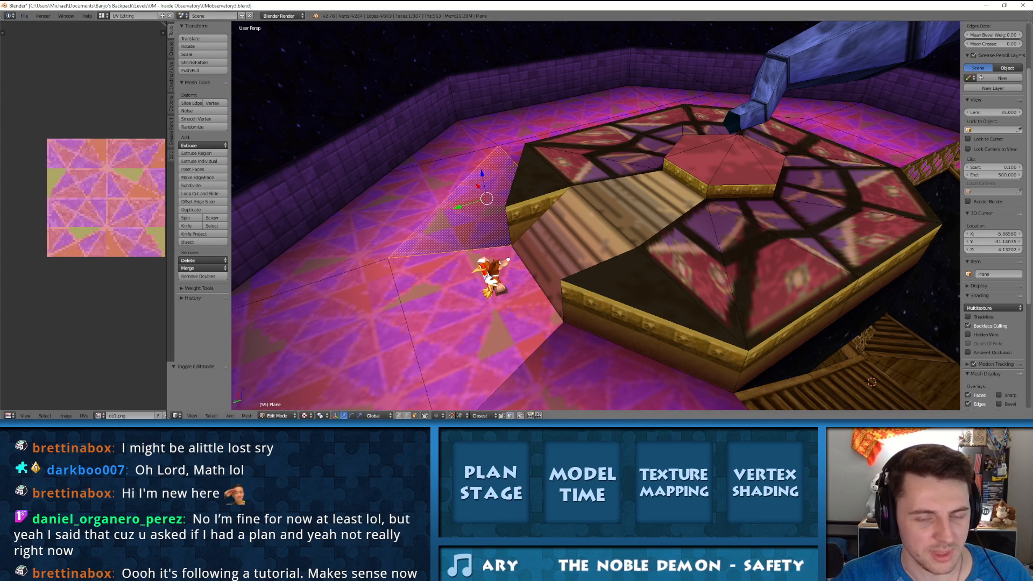
Step: Select the octagonal platform's top faces around the raised centre, including the patterned triangles, wooden ramp and dark corners
{"action": "left_click", "coordinate": [550, 75]}
{"action": "right_click", "coordinate": [634, 202]}
{"action": "right_click", "coordinate": [584, 168]}
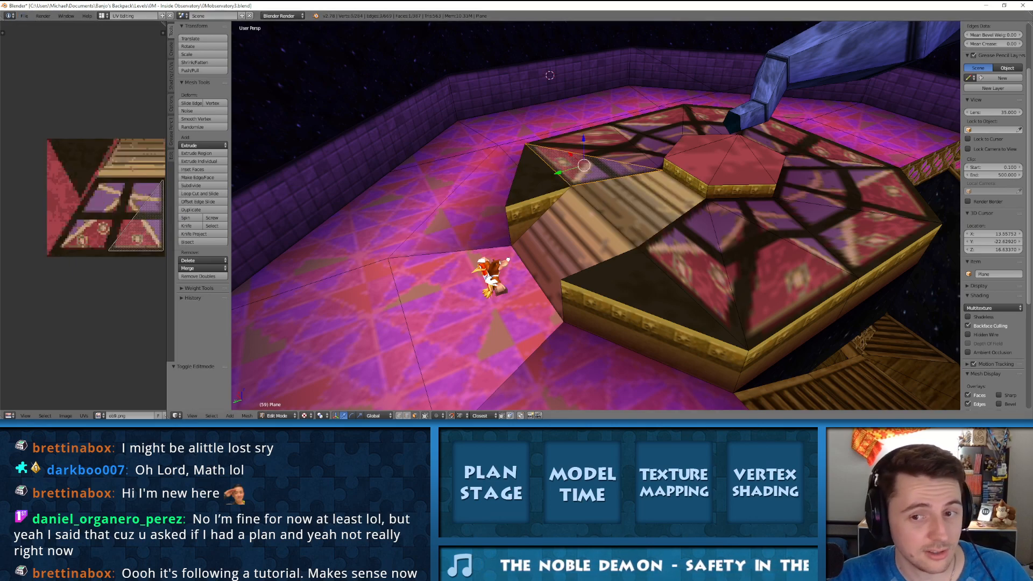
{"action": "right_click", "coordinate": [599, 145], "text": "shift"}
{"action": "right_click", "coordinate": [646, 145], "text": "shift"}
{"action": "right_click", "coordinate": [658, 125], "text": "shift"}
{"action": "right_click", "coordinate": [693, 126], "text": "shift"}
{"action": "right_click", "coordinate": [712, 118], "text": "shift"}
{"action": "right_click", "coordinate": [797, 140], "text": "shift"}
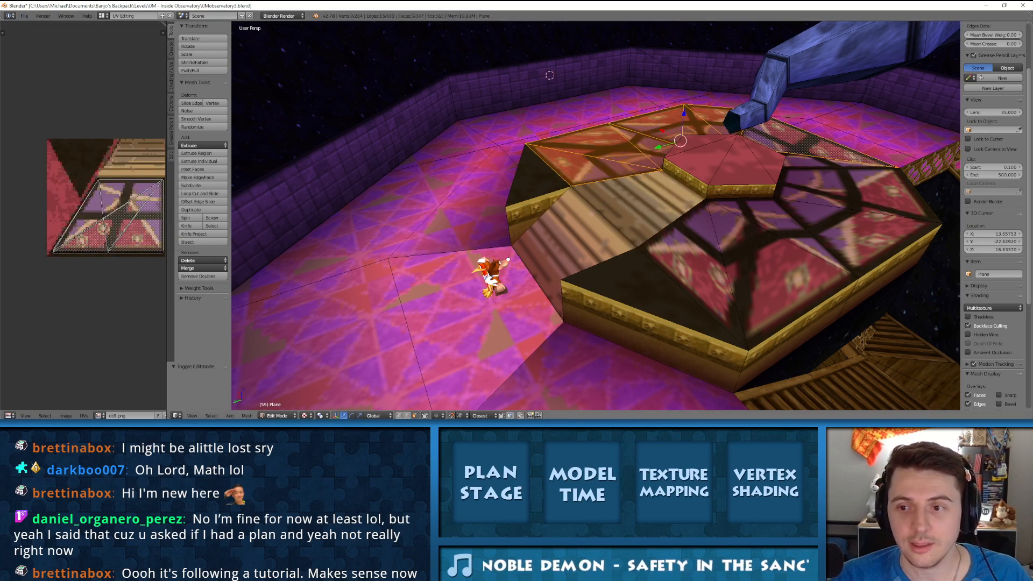
{"action": "right_click", "coordinate": [812, 162], "text": "shift"}
{"action": "right_click", "coordinate": [844, 187], "text": "shift"}
{"action": "right_click", "coordinate": [850, 231], "text": "shift"}
{"action": "right_click", "coordinate": [781, 226], "text": "shift"}
{"action": "right_click", "coordinate": [761, 272], "text": "shift"}
{"action": "right_click", "coordinate": [702, 261], "text": "shift"}
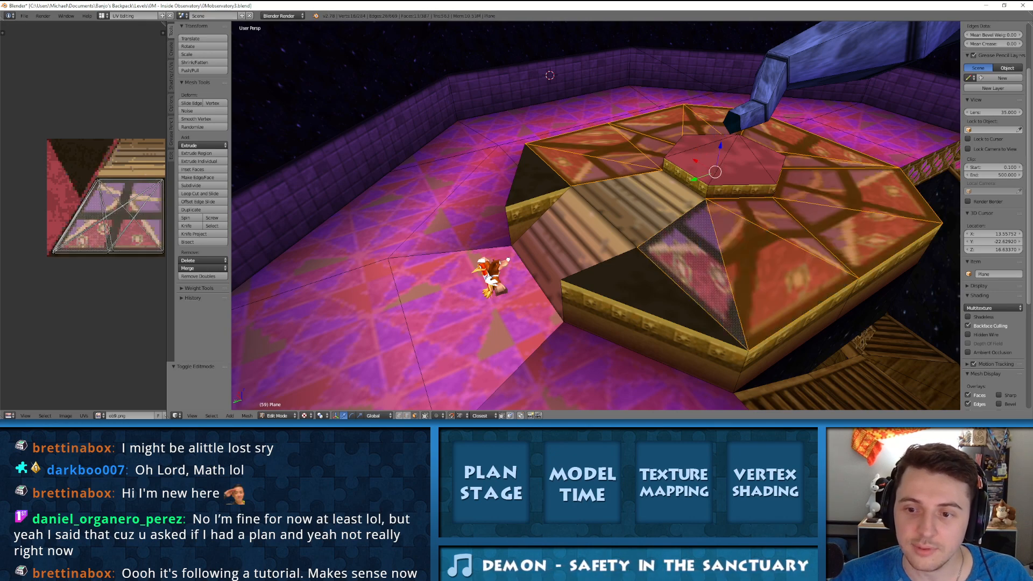
{"action": "right_click", "coordinate": [640, 291], "text": "shift"}
{"action": "right_click", "coordinate": [578, 244], "text": "shift"}
{"action": "right_click", "coordinate": [632, 201], "text": "shift"}
{"action": "right_click", "coordinate": [538, 179], "text": "shift"}
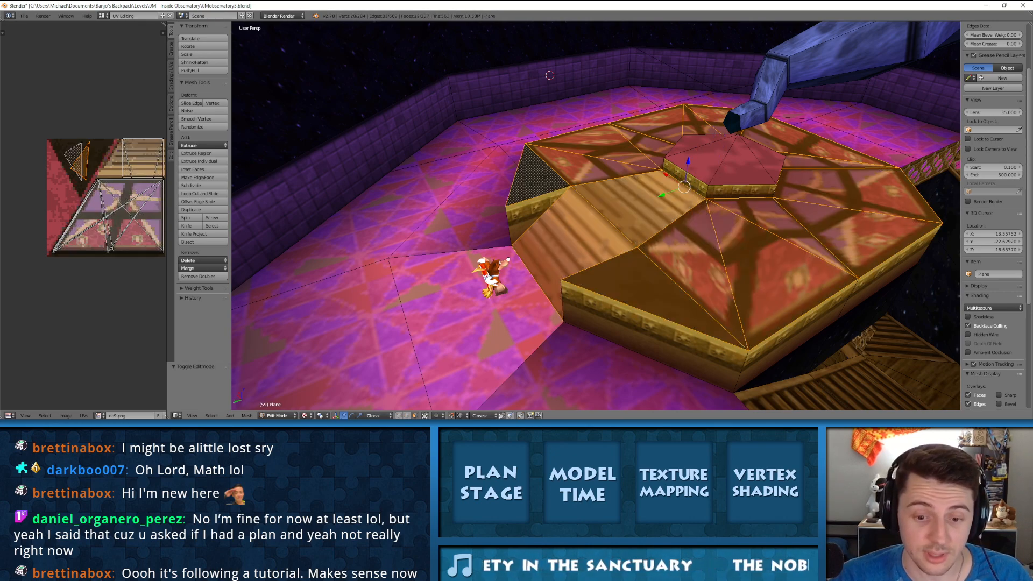
Step: Switch to the newer Blender and undo the inset and extrusions back to the original cube with its top face selected
{"action": "key", "text": "alt+Tab"}
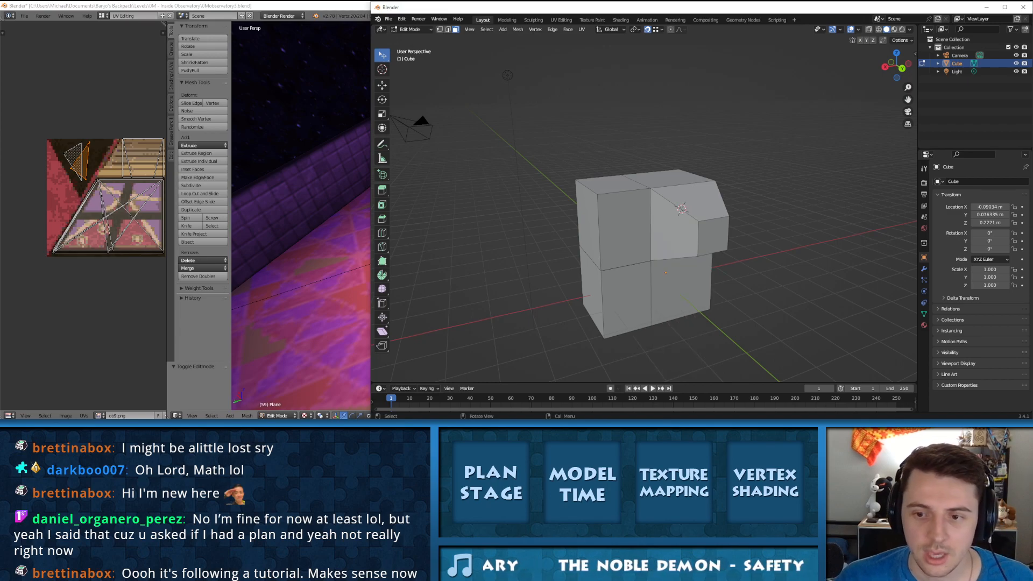
{"action": "key", "text": "ctrl+z"}
{"action": "key", "text": "ctrl+z"}
{"action": "key", "text": "ctrl+z"}
{"action": "key", "text": "ctrl+z"}
{"action": "key", "text": "ctrl+z"}
{"action": "key", "text": "ctrl+z"}
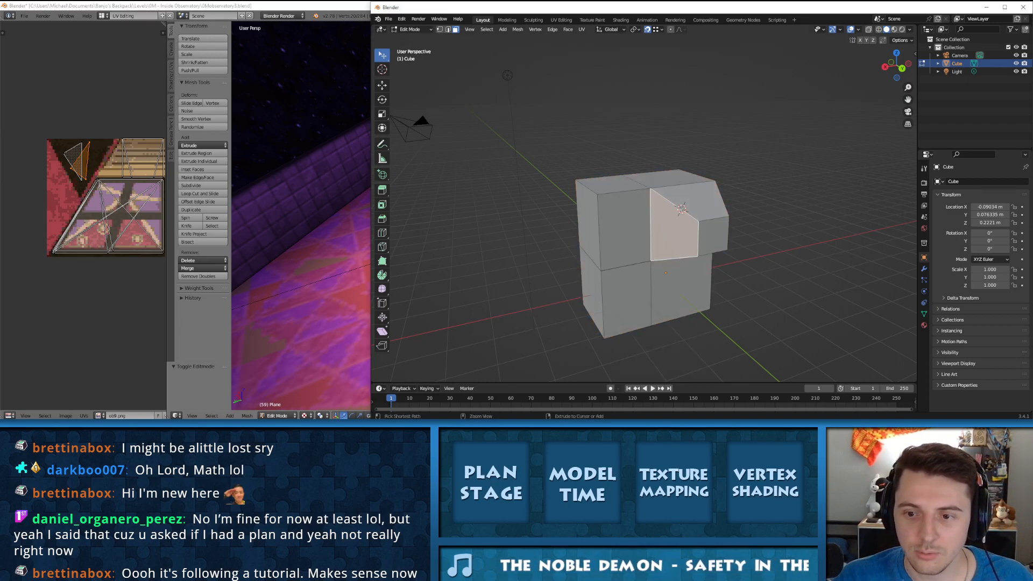
{"action": "key", "text": "ctrl+z"}
{"action": "key", "text": "ctrl+z"}
{"action": "key", "text": "ctrl+z"}
{"action": "key", "text": "ctrl+z"}
{"action": "key", "text": "ctrl+z"}
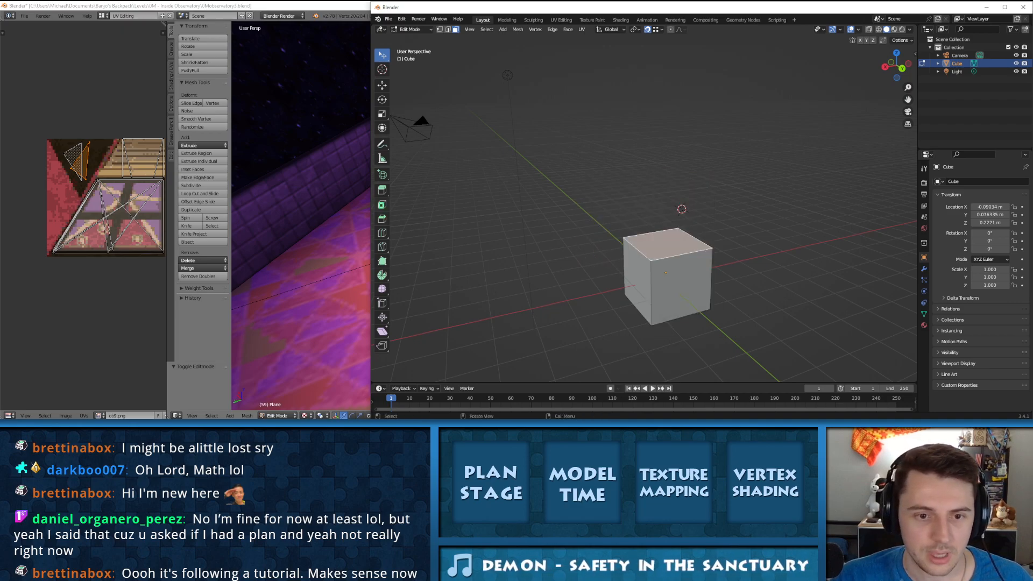
Step: Extrude the cube's top face upward by about the cube's own height with Extrude Manifold
{"action": "left_click", "coordinate": [381, 189]}
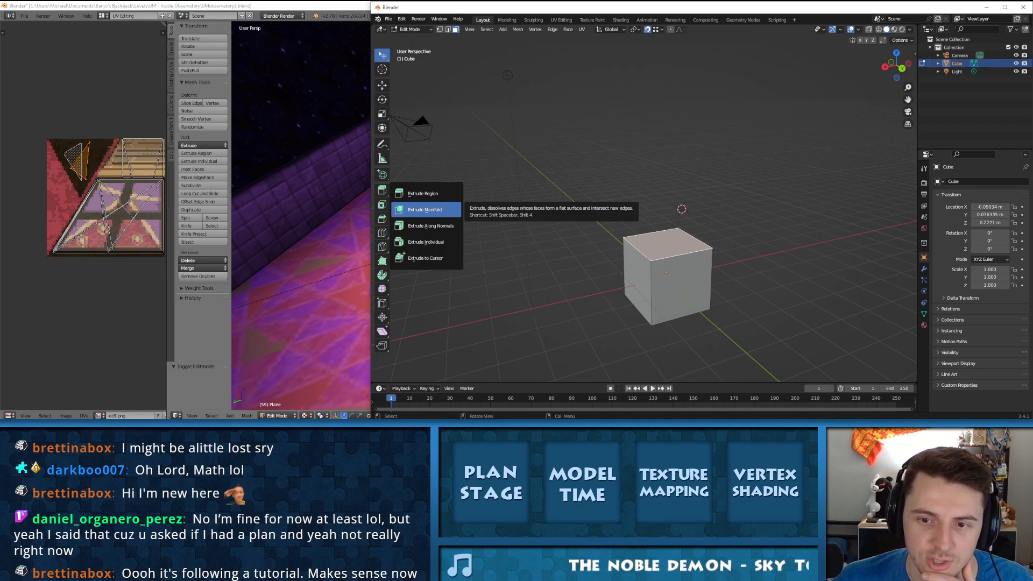
{"action": "left_click", "coordinate": [424, 209]}
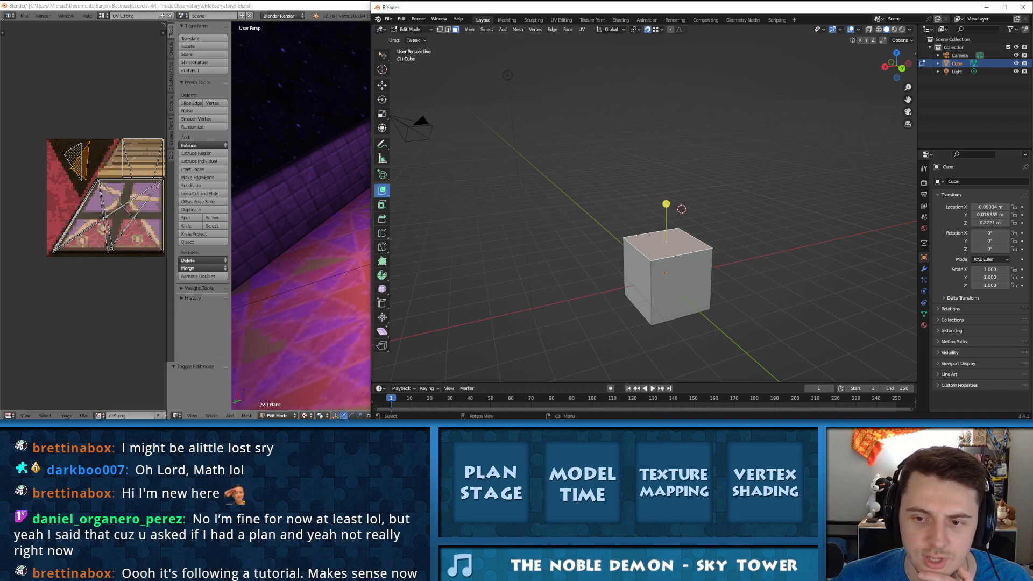
{"action": "left_click_drag", "start_coordinate": [666, 204], "coordinate": [666, 145]}
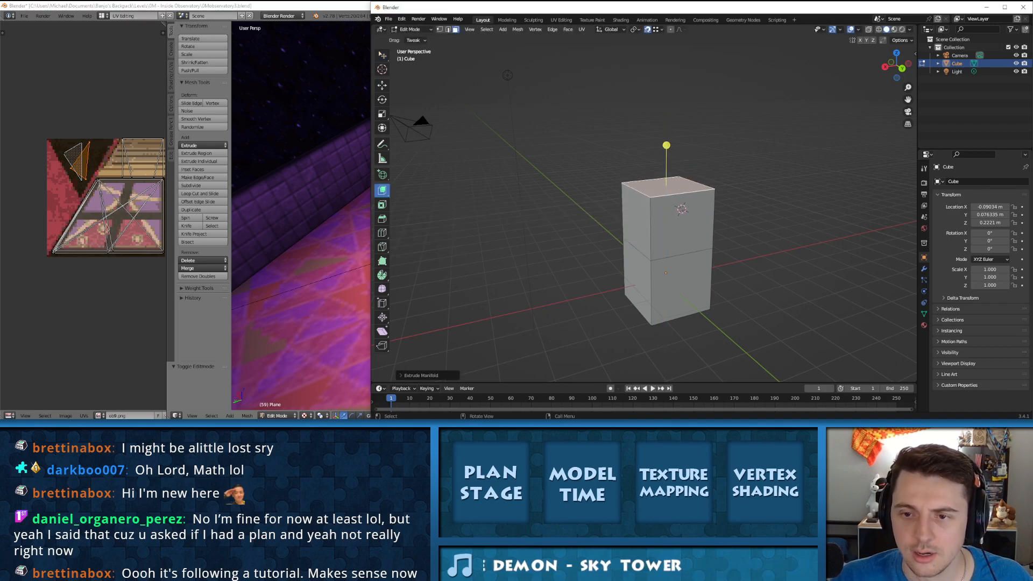
Step: Extrude one side face of the upper block outward with Extrude Manifold to form an overhang
{"action": "left_click", "coordinate": [688, 227]}
{"action": "left_click_drag", "start_coordinate": [706, 236], "coordinate": [772, 273]}
{"action": "key", "text": "ctrl+z"}
{"action": "middle_click_drag", "start_coordinate": [771, 272], "coordinate": [842, 257]}
{"action": "left_click_drag", "start_coordinate": [757, 205], "coordinate": [800, 205]}
Step: Select the upper block's wide side face and the face below it to examine the face divisions left by Extrude Manifold
{"action": "right_click", "coordinate": [715, 228]}
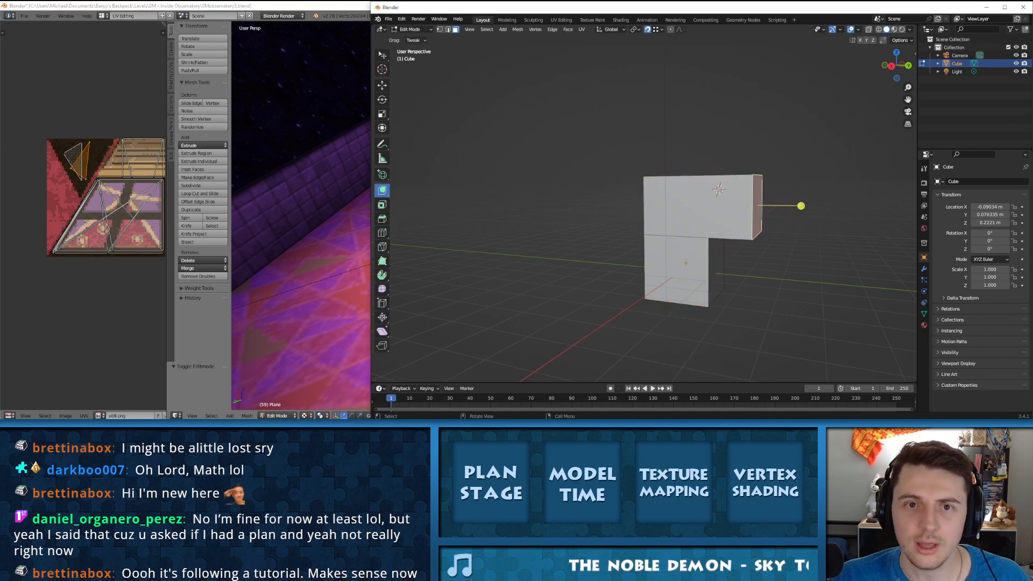
{"action": "right_click", "coordinate": [746, 209]}
{"action": "left_click", "coordinate": [699, 207]}
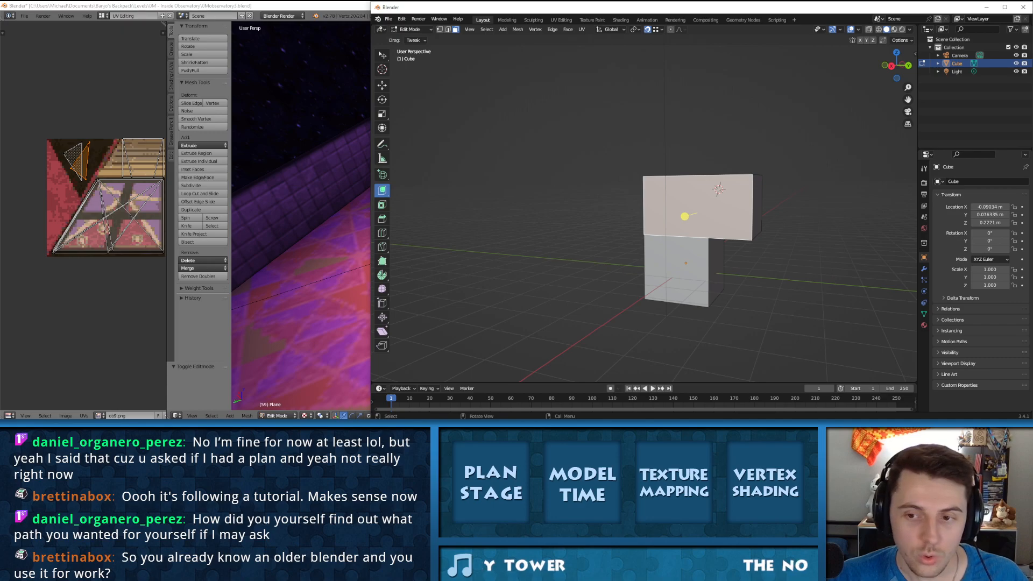
{"action": "left_click", "coordinate": [657, 277]}
{"action": "left_click", "coordinate": [685, 216]}
{"action": "left_click", "coordinate": [660, 278]}
Step: Triangulate the wide side faces of the overhanging upper block
{"action": "middle_click_drag", "start_coordinate": [757, 267], "coordinate": [544, 253]}
{"action": "left_click", "coordinate": [550, 217]}
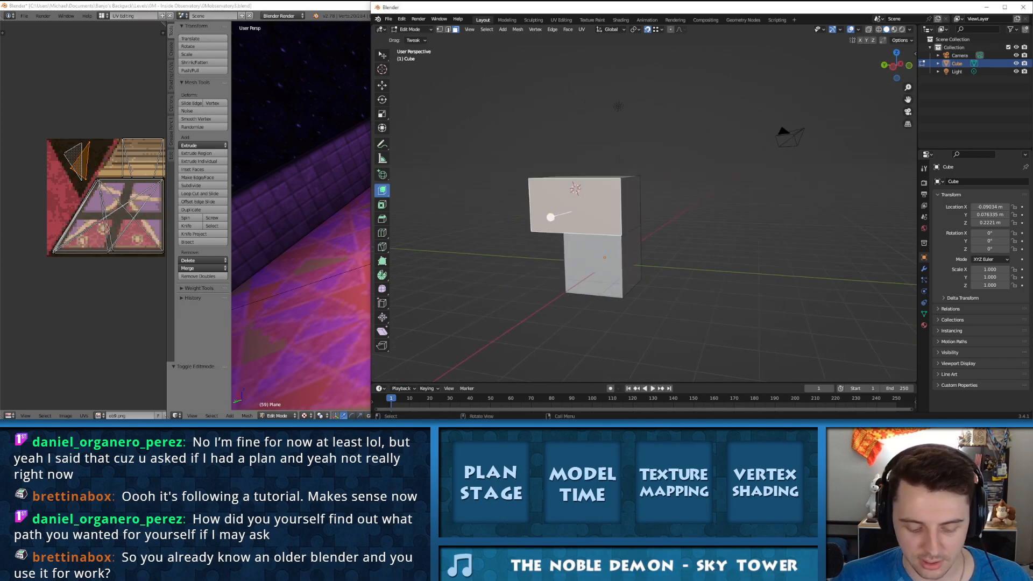
{"action": "key", "text": "ctrl+t"}
{"action": "middle_click_drag", "start_coordinate": [550, 216], "coordinate": [625, 168]}
{"action": "key", "text": "ctrl+t"}
{"action": "right_click", "coordinate": [624, 169]}
{"action": "key", "text": "Escape"}
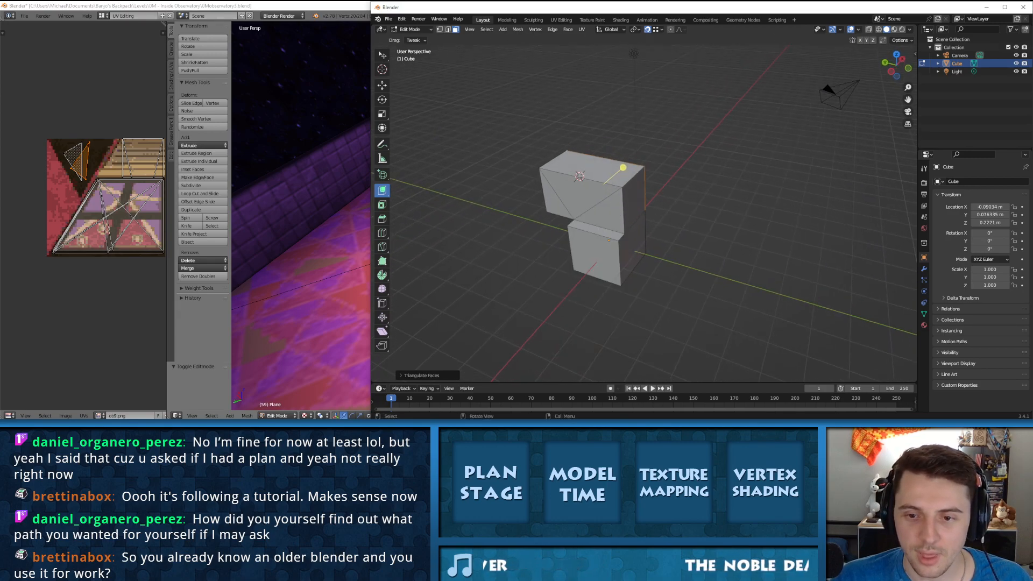
Step: Extrude the lower triangle of the overhanging block's wide side outward with Extrude Manifold
{"action": "key", "text": "ctrl+Tab"}
{"action": "key", "text": "Escape"}
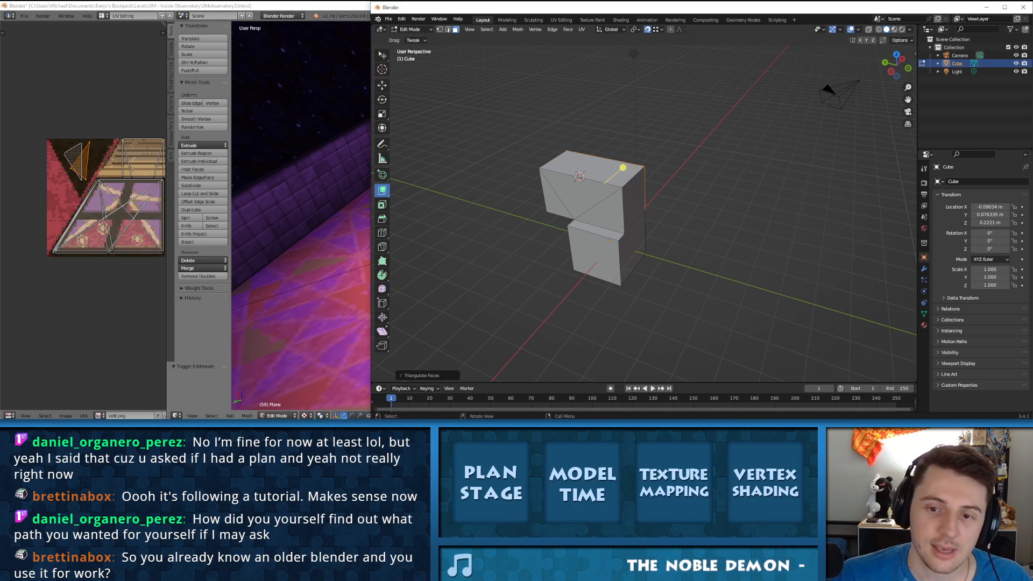
{"action": "left_click", "coordinate": [586, 229]}
{"action": "key", "text": "e"}
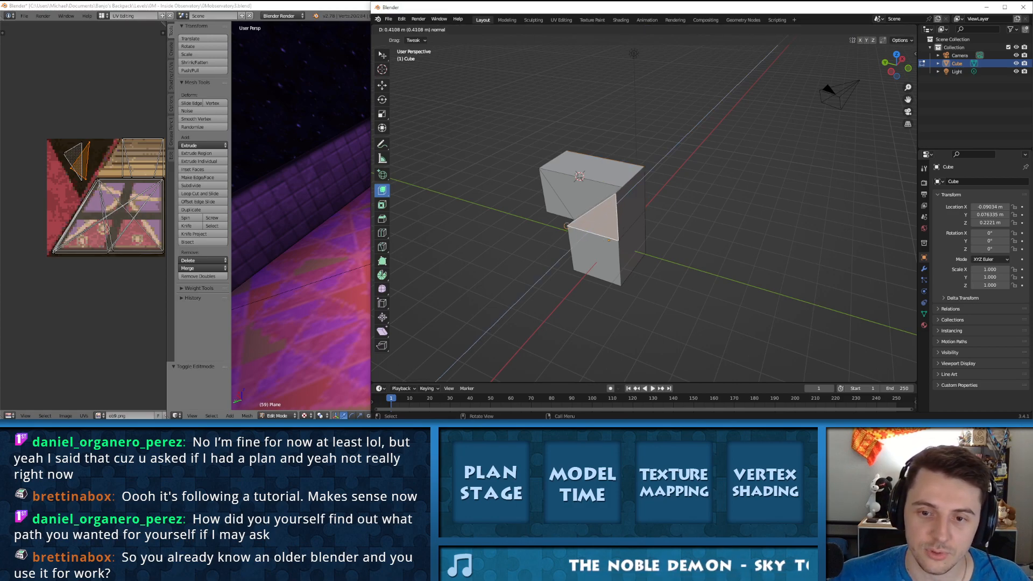
{"action": "left_click_drag", "start_coordinate": [568, 227], "coordinate": [567, 226]}
{"action": "middle_click_drag", "start_coordinate": [568, 227], "coordinate": [633, 229]}
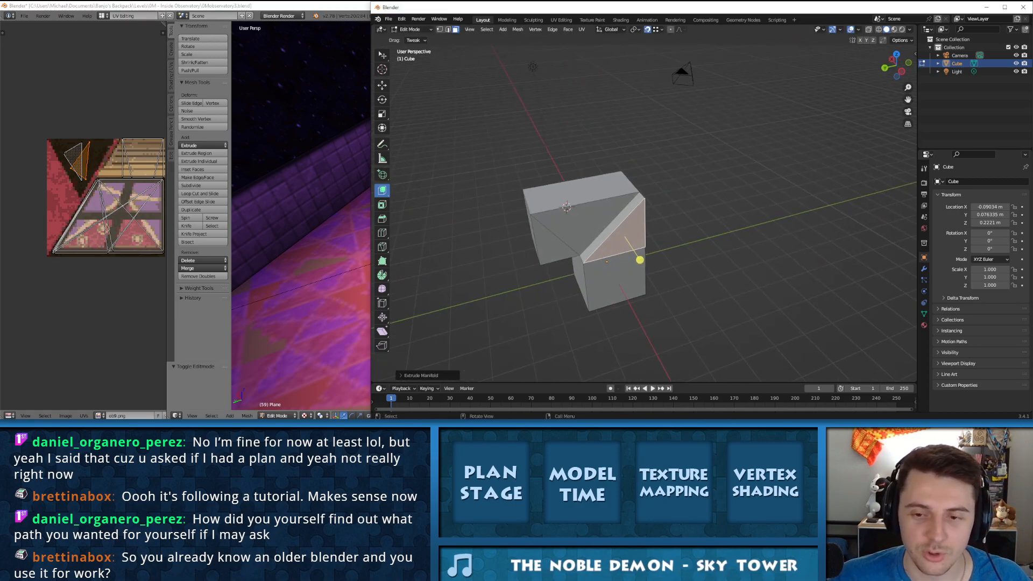
{"action": "right_click", "coordinate": [570, 209]}
{"action": "key", "text": "Escape"}
{"action": "key", "text": "ctrl+z"}
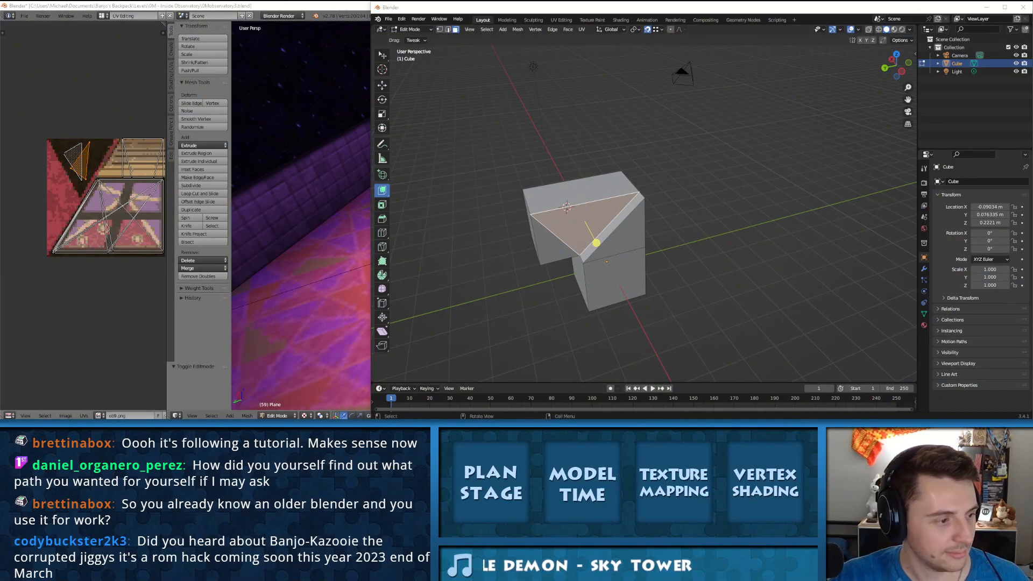
Step: Extrude the large upper triangle of the same side outward with Extrude Manifold, level with the neighbouring extruded part
{"action": "middle_click_drag", "start_coordinate": [640, 226], "coordinate": [603, 227]}
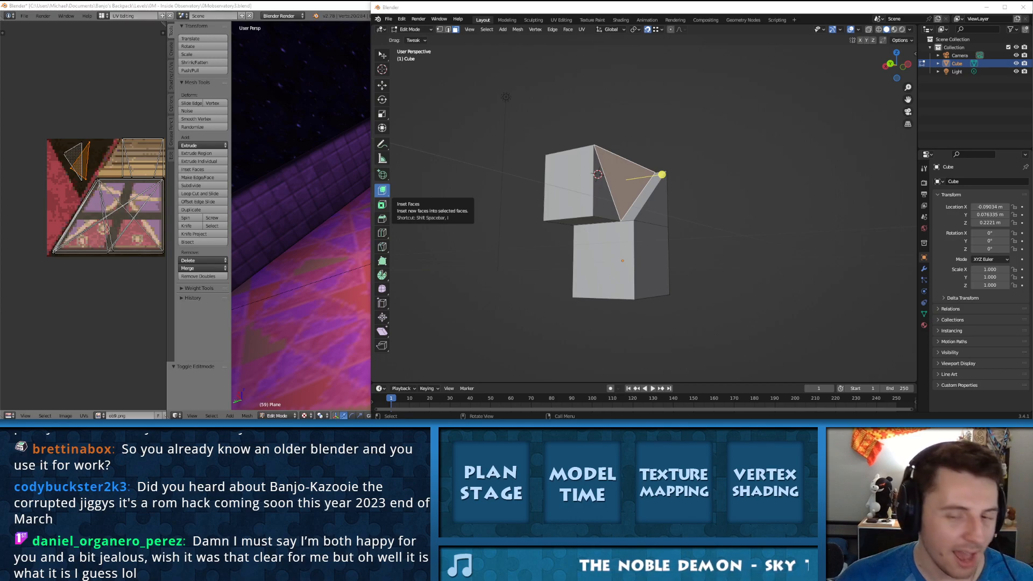
{"action": "middle_click_drag", "start_coordinate": [672, 185], "coordinate": [641, 236]}
{"action": "left_click_drag", "start_coordinate": [641, 238], "coordinate": [652, 244]}
{"action": "middle_click_drag", "start_coordinate": [630, 256], "coordinate": [627, 219]}
{"action": "right_click", "coordinate": [587, 236]}
{"action": "key", "text": "Escape"}
Step: Extrude the small corner triangle beside the overhang's end with Extrude Manifold and clear the selection
{"action": "left_click", "coordinate": [578, 228]}
{"action": "mouse_move", "coordinate": [604, 233]}
{"action": "left_mouse_down"}
{"action": "mouse_move", "coordinate": [568, 227]}
{"action": "mouse_move", "coordinate": [613, 243]}
{"action": "mouse_move", "coordinate": [605, 233]}
{"action": "left_mouse_up"}
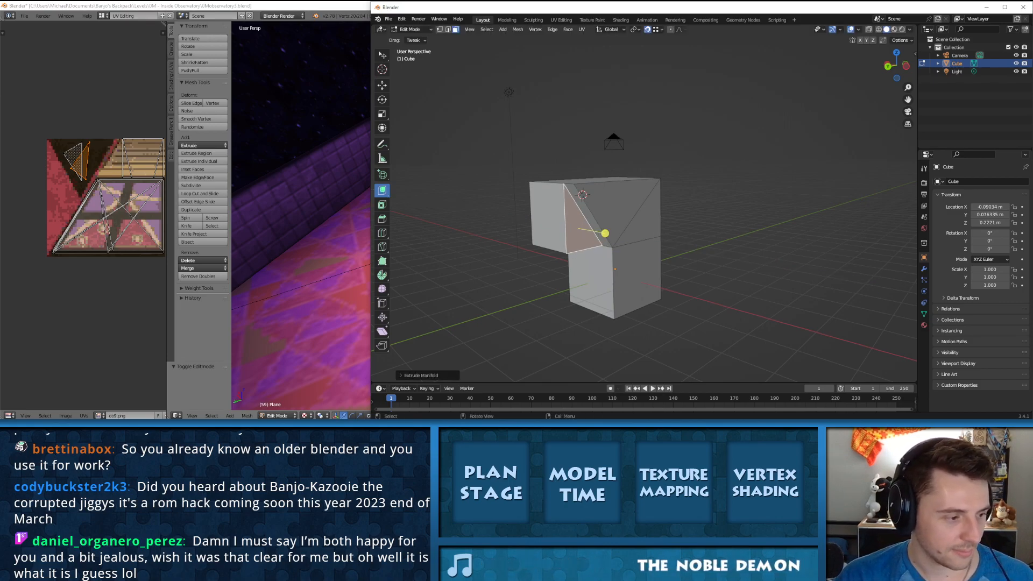
{"action": "middle_click_drag", "start_coordinate": [605, 233], "coordinate": [669, 229]}
{"action": "left_click_drag", "start_coordinate": [688, 226], "coordinate": [629, 243]}
{"action": "middle_click_drag", "start_coordinate": [628, 243], "coordinate": [576, 283]}
{"action": "key", "text": "a"}
{"action": "key", "text": "a"}
{"action": "key", "text": "a"}
{"action": "key", "text": "a"}
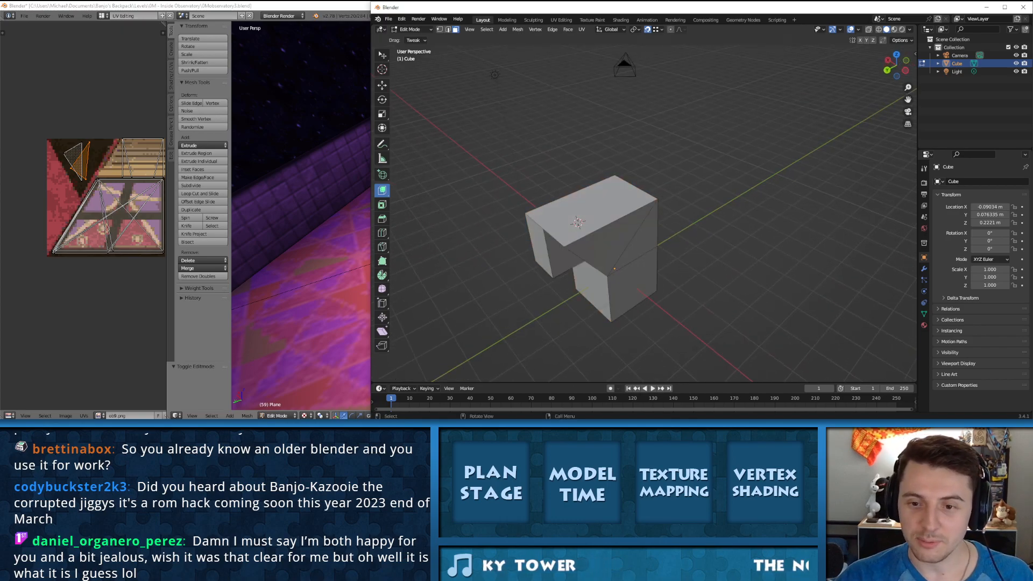
Step: Undo all Extrude Manifold and triangulation edits back to the plain cube
{"action": "key", "text": "ctrl+z"}
{"action": "key", "text": "ctrl+z"}
{"action": "key", "text": "ctrl+z"}
{"action": "key", "text": "ctrl+z"}
{"action": "key", "text": "ctrl+z"}
{"action": "key", "text": "ctrl+z"}
{"action": "key", "text": "ctrl+z"}
{"action": "key", "text": "ctrl+z"}
{"action": "key", "text": "ctrl+z"}
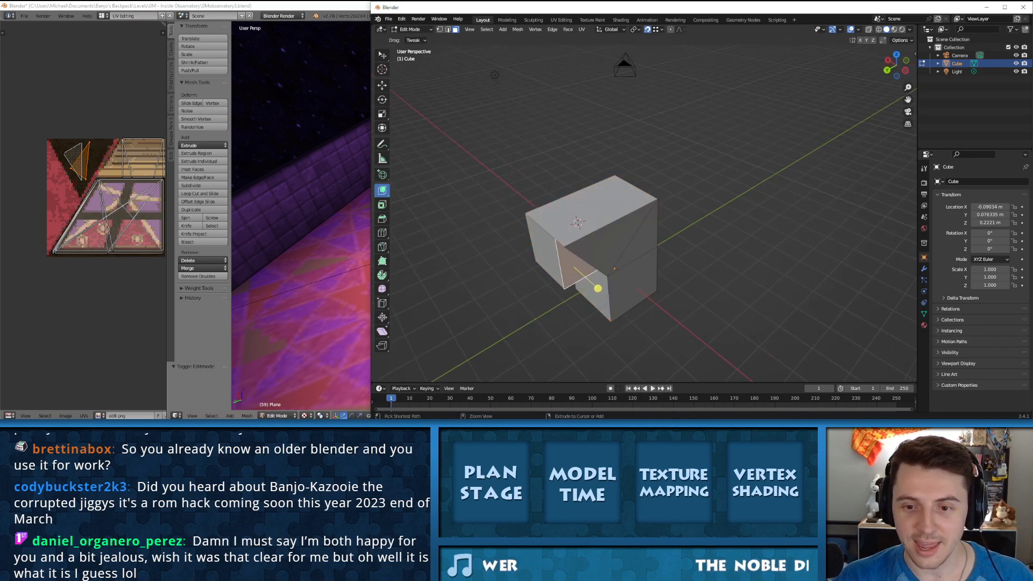
{"action": "key", "text": "ctrl+z"}
{"action": "key", "text": "ctrl+z"}
{"action": "key", "text": "ctrl+z"}
{"action": "key", "text": "ctrl+z"}
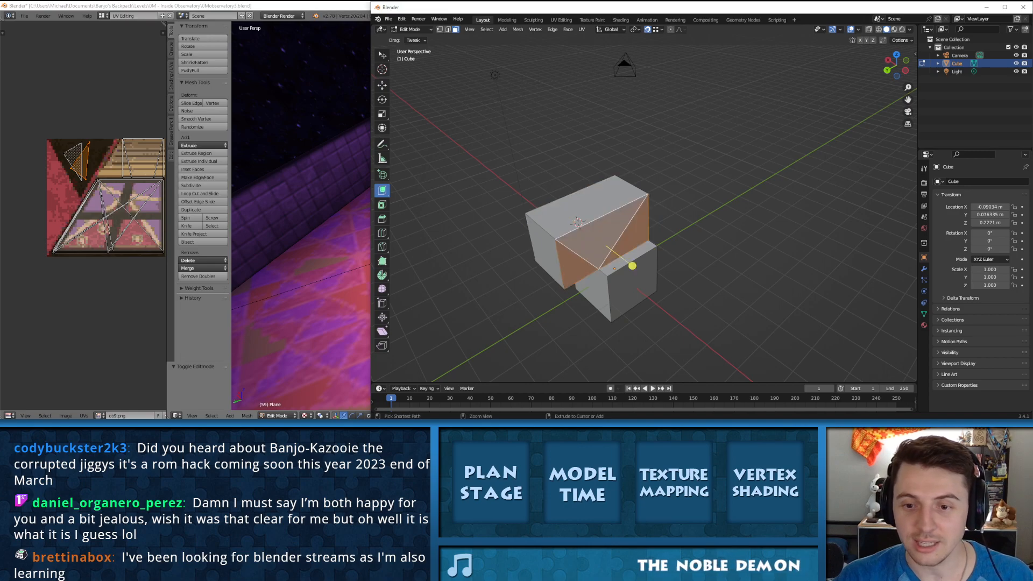
{"action": "key", "text": "ctrl+z"}
{"action": "key", "text": "ctrl+z"}
{"action": "key", "text": "ctrl+z"}
{"action": "key", "text": "ctrl+z"}
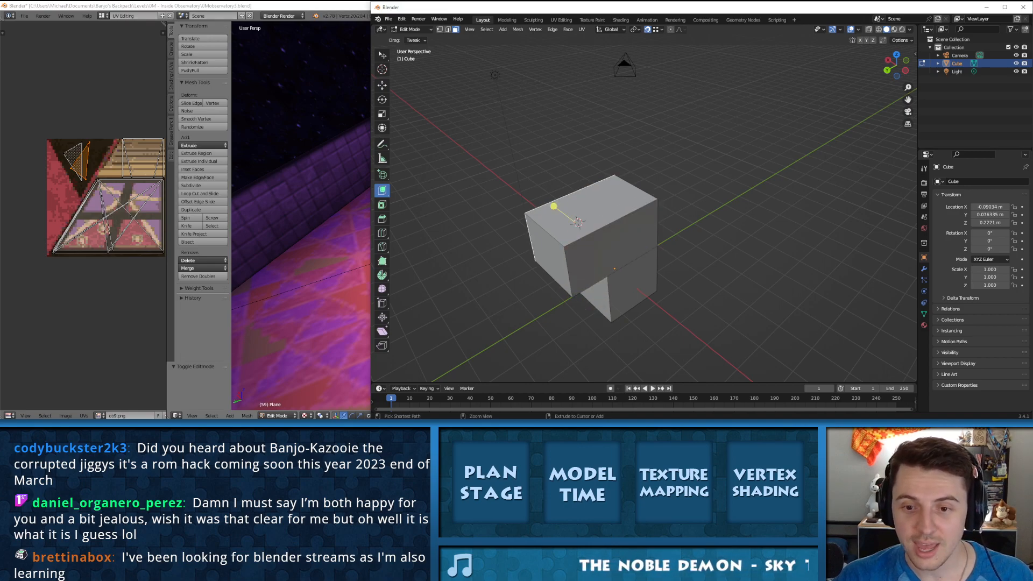
{"action": "key", "text": "ctrl+z"}
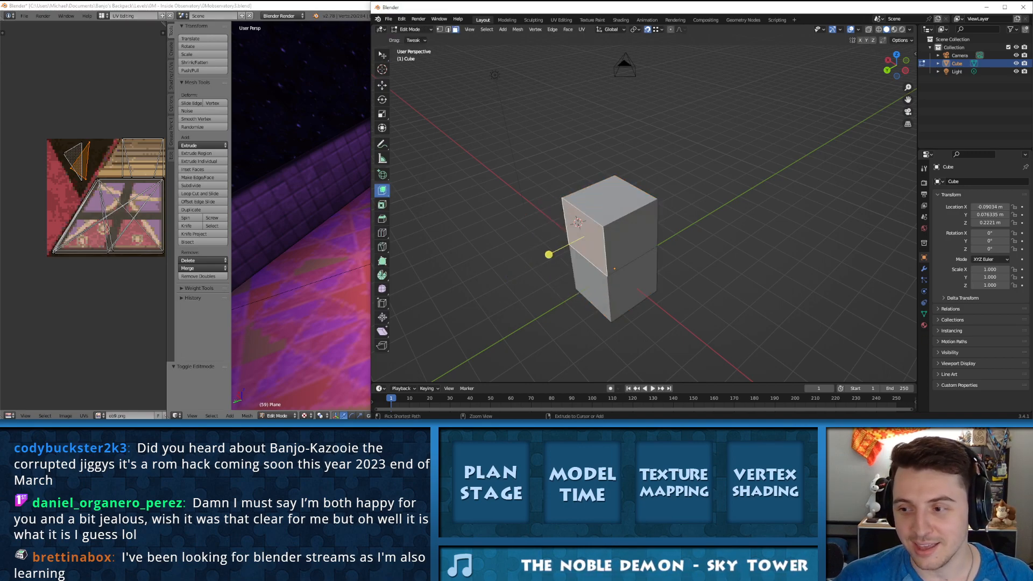
{"action": "key", "text": "ctrl+z"}
Step: Extrude the cube's top face upward by about the cube's own height with Extrude Along Normals
{"action": "middle_click_drag", "start_coordinate": [611, 299], "coordinate": [624, 272]}
{"action": "right_click", "coordinate": [626, 271]}
{"action": "left_click", "coordinate": [638, 274]}
{"action": "left_click", "coordinate": [598, 278]}
{"action": "left_click", "coordinate": [617, 242]}
{"action": "left_click", "coordinate": [643, 274], "text": "shift"}
{"action": "left_click", "coordinate": [601, 277], "text": "shift"}
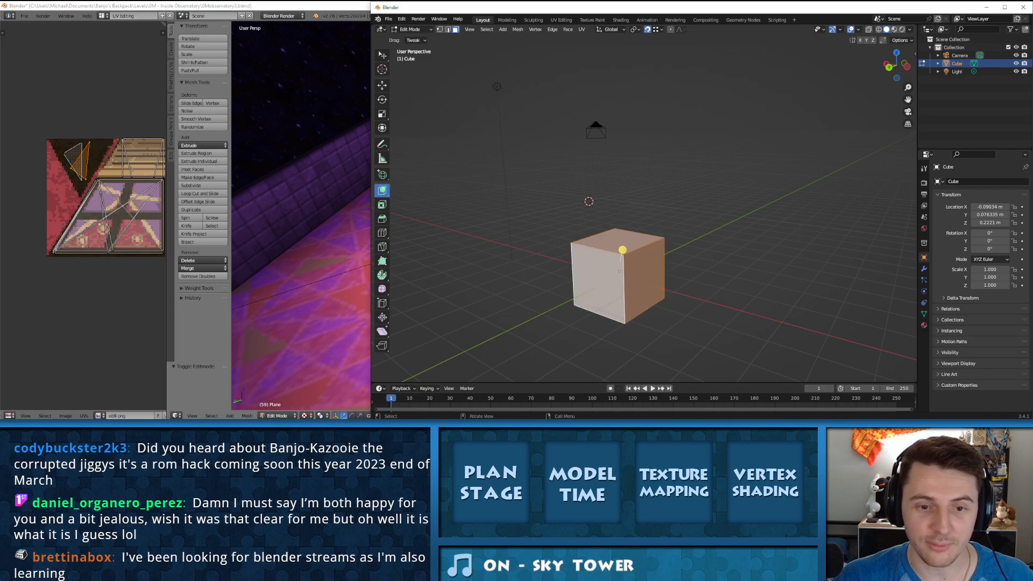
{"action": "left_click", "coordinate": [621, 243]}
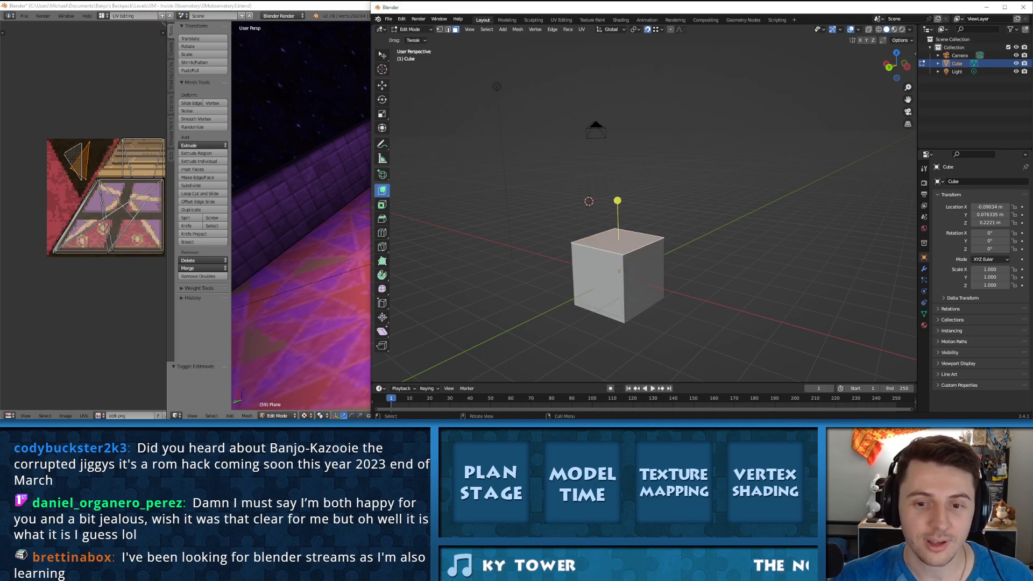
{"action": "left_click", "coordinate": [382, 190]}
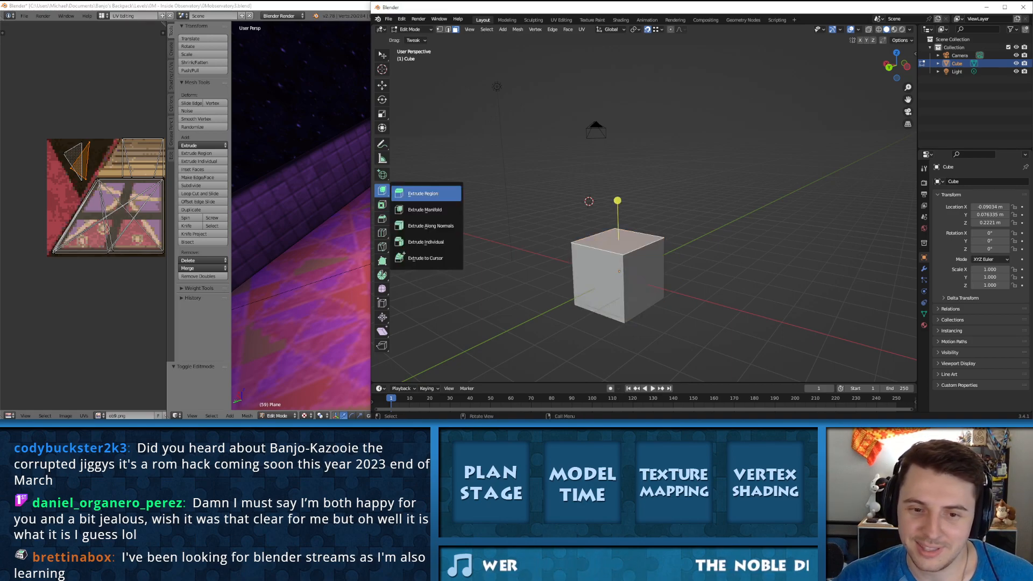
{"action": "left_click", "coordinate": [431, 225]}
{"action": "left_click_drag", "start_coordinate": [617, 200], "coordinate": [616, 145]}
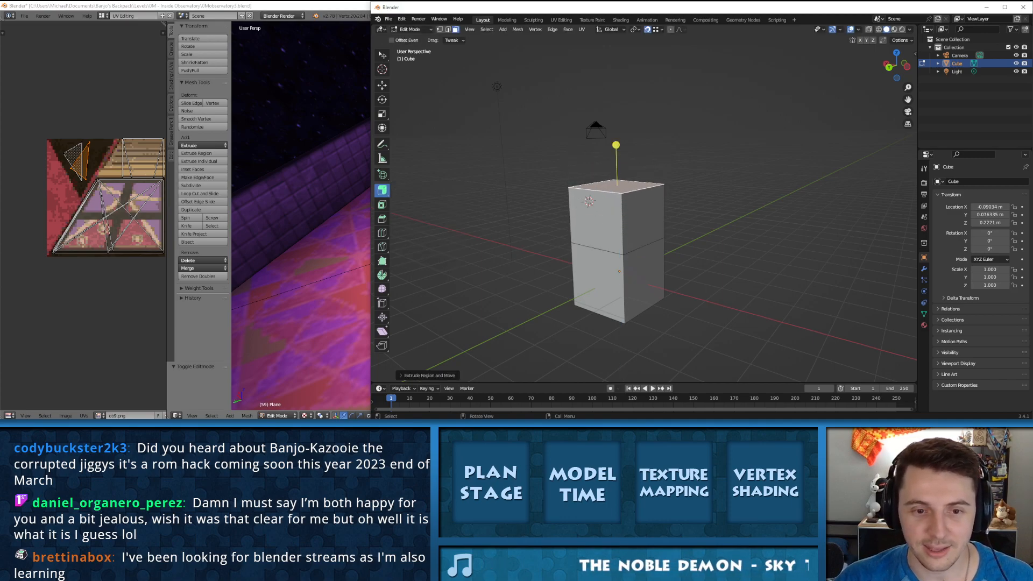
Step: Try Extrude Along Normals on side faces of the stacked block
{"action": "left_click", "coordinate": [382, 190]}
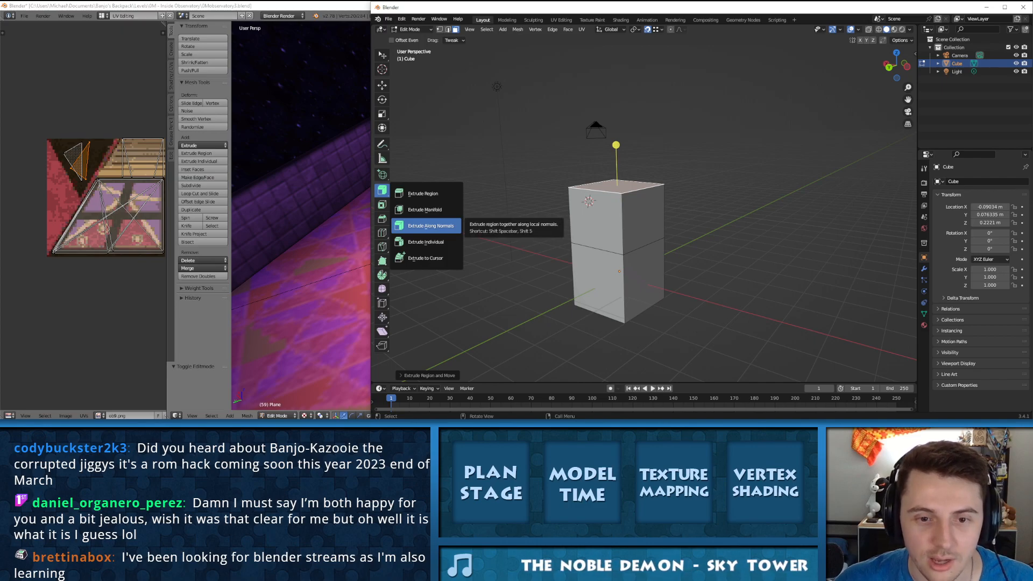
{"action": "left_click", "coordinate": [430, 226]}
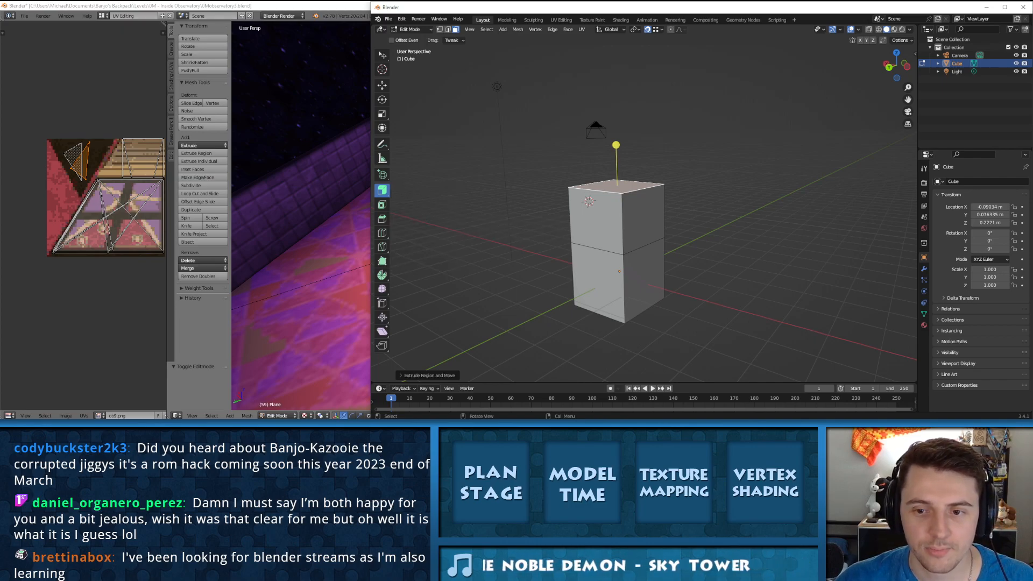
{"action": "left_click", "coordinate": [644, 218]}
{"action": "left_click_drag", "start_coordinate": [679, 223], "coordinate": [796, 241]}
{"action": "middle_click_drag", "start_coordinate": [754, 256], "coordinate": [739, 180]}
{"action": "left_click", "coordinate": [687, 174]}
{"action": "left_click_drag", "start_coordinate": [681, 209], "coordinate": [684, 278]}
{"action": "middle_click_drag", "start_coordinate": [685, 278], "coordinate": [662, 330]}
{"action": "left_click", "coordinate": [666, 308]}
{"action": "left_click_drag", "start_coordinate": [690, 318], "coordinate": [777, 358]}
{"action": "middle_click_drag", "start_coordinate": [777, 358], "coordinate": [878, 359]}
Step: Undo the Extrude Along Normals edits back to the plain cube
{"action": "key", "text": "ctrl+z"}
{"action": "key", "text": "ctrl+z"}
{"action": "key", "text": "ctrl+z"}
{"action": "key", "text": "ctrl+z"}
{"action": "key", "text": "ctrl+z"}
{"action": "key", "text": "ctrl+z"}
{"action": "key", "text": "ctrl+z"}
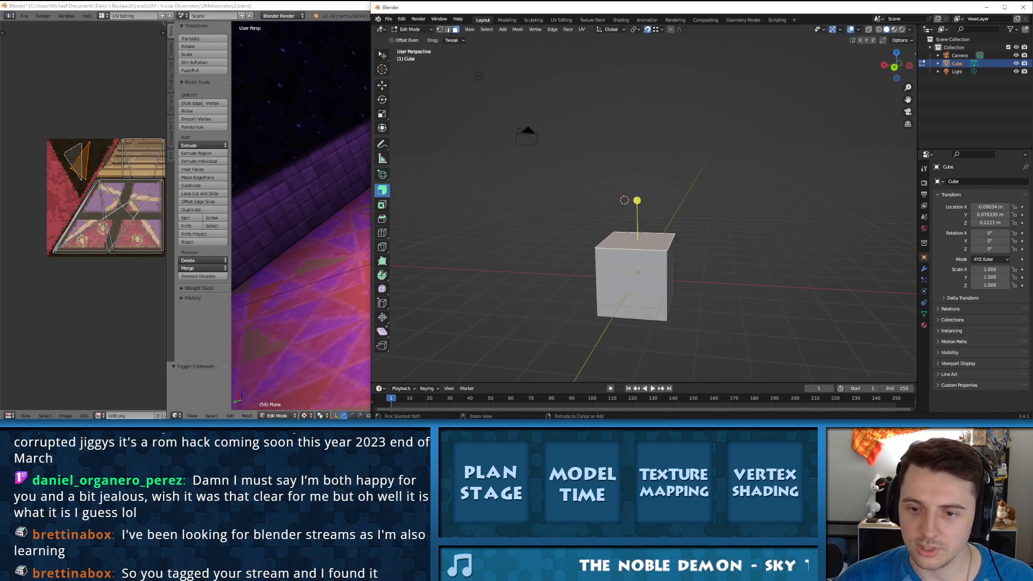
{"action": "middle_click_drag", "start_coordinate": [639, 268], "coordinate": [612, 268]}
{"action": "right_click", "coordinate": [612, 267]}
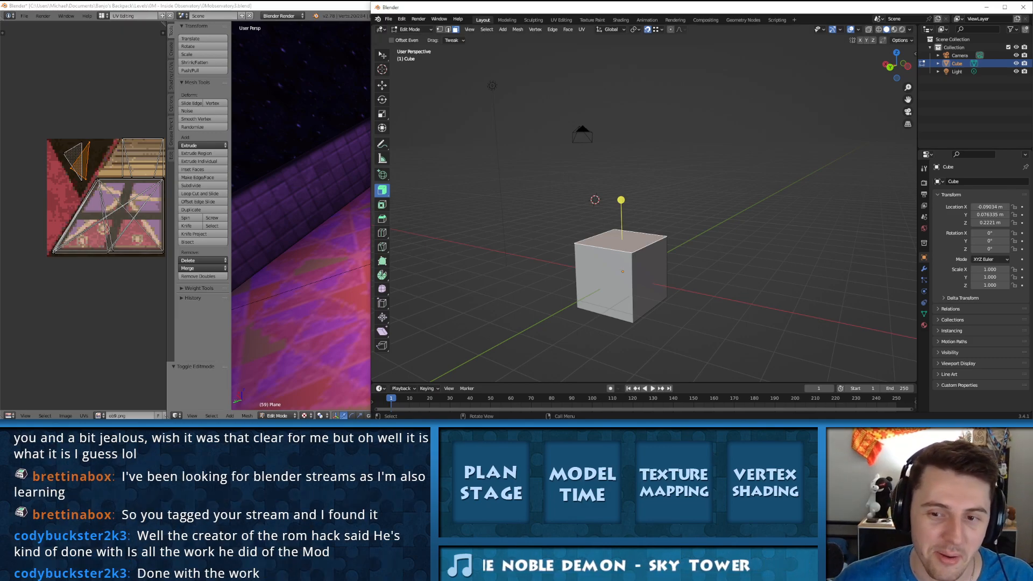
Step: Activate Extrude Individual, switch briefly to the Blender Beginner Donut Tutorial on YouTube and dismiss it
{"action": "left_click", "coordinate": [381, 204]}
{"action": "left_click_drag", "start_coordinate": [382, 190], "coordinate": [425, 240]}
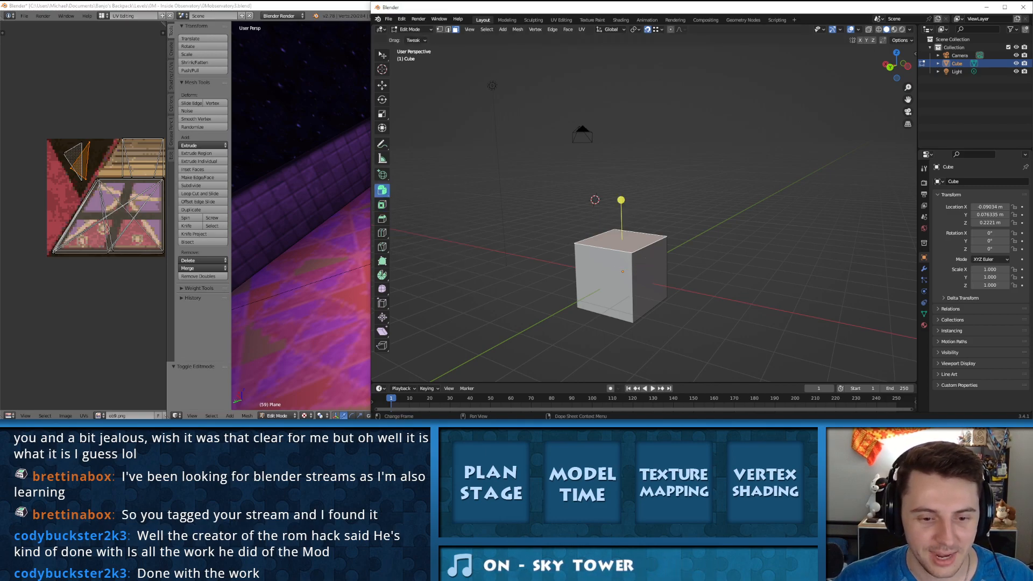
{"action": "key", "text": "alt+Tab"}
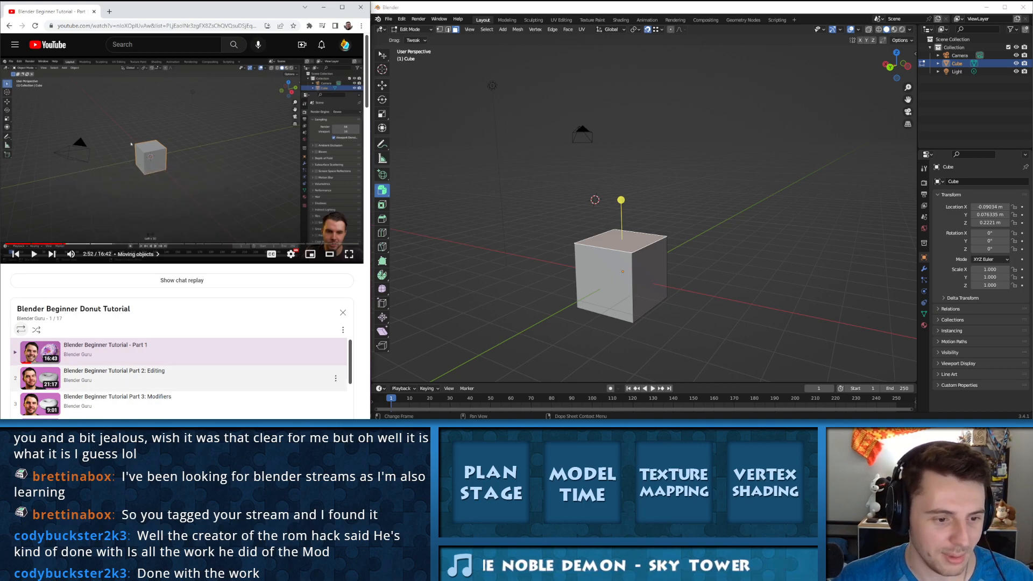
{"action": "left_click", "coordinate": [323, 7]}
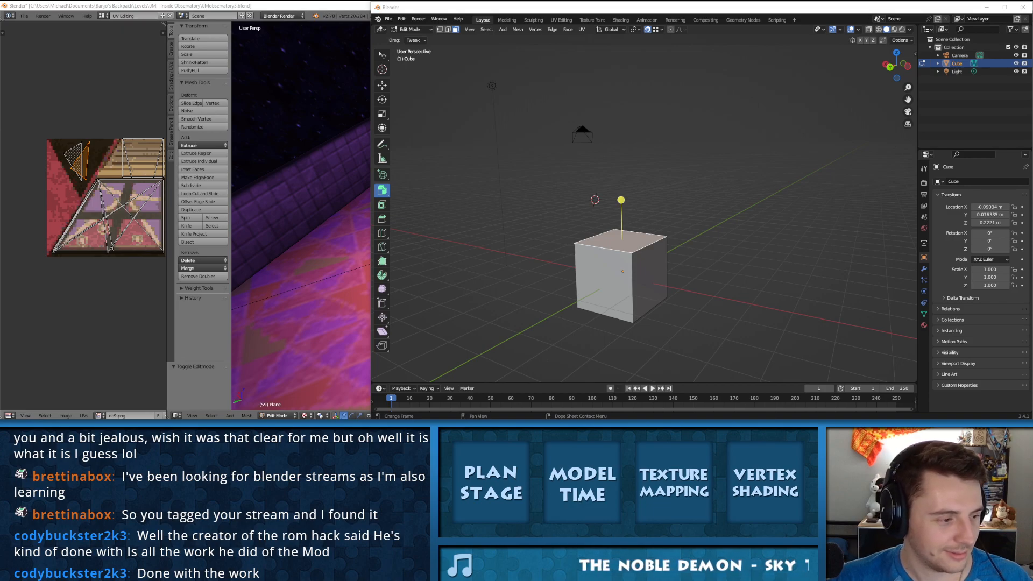
Step: Try extruding faces of the cube outward with Extrude Individual
{"action": "middle_click_drag", "start_coordinate": [630, 253], "coordinate": [714, 259]}
{"action": "left_click_drag", "start_coordinate": [668, 204], "coordinate": [749, 191]}
{"action": "left_click_drag", "start_coordinate": [667, 159], "coordinate": [676, 136]}
{"action": "middle_click_drag", "start_coordinate": [676, 137], "coordinate": [576, 146]}
{"action": "left_click", "coordinate": [642, 181]}
{"action": "left_click_drag", "start_coordinate": [676, 184], "coordinate": [557, 157]}
{"action": "left_click_drag", "start_coordinate": [715, 192], "coordinate": [627, 168]}
Step: Undo the Extrude Individual edits back to the plain cube
{"action": "key", "text": "ctrl+z"}
{"action": "key", "text": "ctrl+z"}
{"action": "key", "text": "ctrl+z"}
{"action": "key", "text": "ctrl+z"}
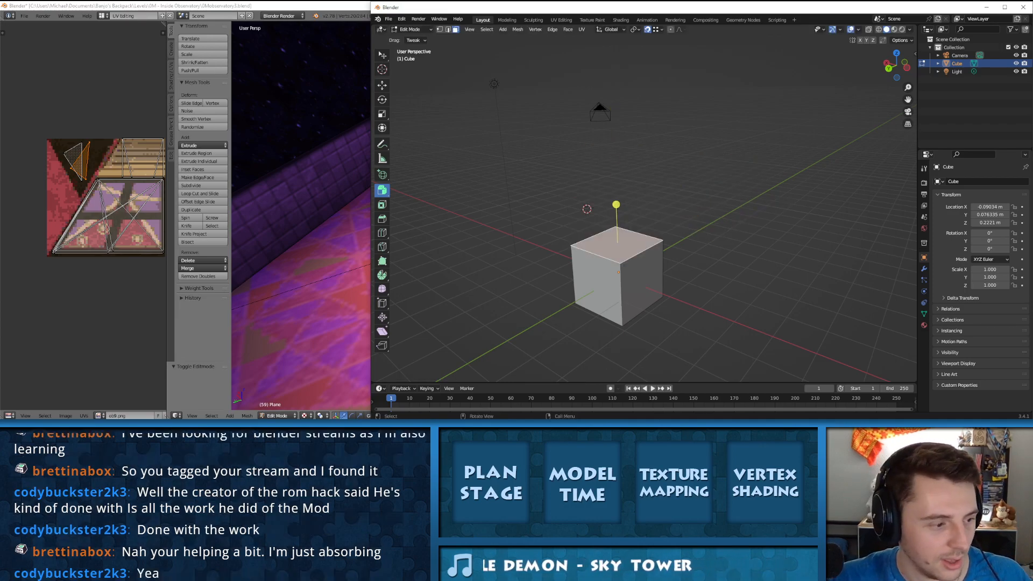
{"action": "middle_click_drag", "start_coordinate": [626, 168], "coordinate": [600, 212]}
{"action": "left_click", "coordinate": [638, 283]}
{"action": "left_click", "coordinate": [594, 283]}
{"action": "left_click", "coordinate": [615, 246]}
{"action": "left_click", "coordinate": [638, 284]}
{"action": "left_click", "coordinate": [594, 283]}
{"action": "left_click", "coordinate": [615, 246]}
{"action": "left_click", "coordinate": [638, 284]}
{"action": "left_click", "coordinate": [594, 283]}
{"action": "left_click", "coordinate": [615, 246]}
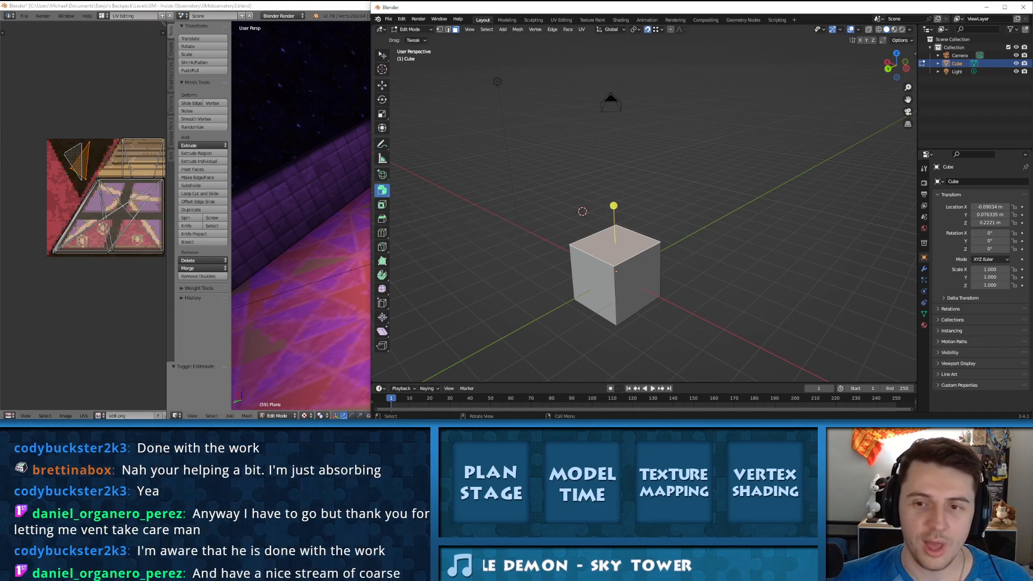
{"action": "middle_click_drag", "start_coordinate": [616, 274], "coordinate": [620, 188], "text": "shift"}
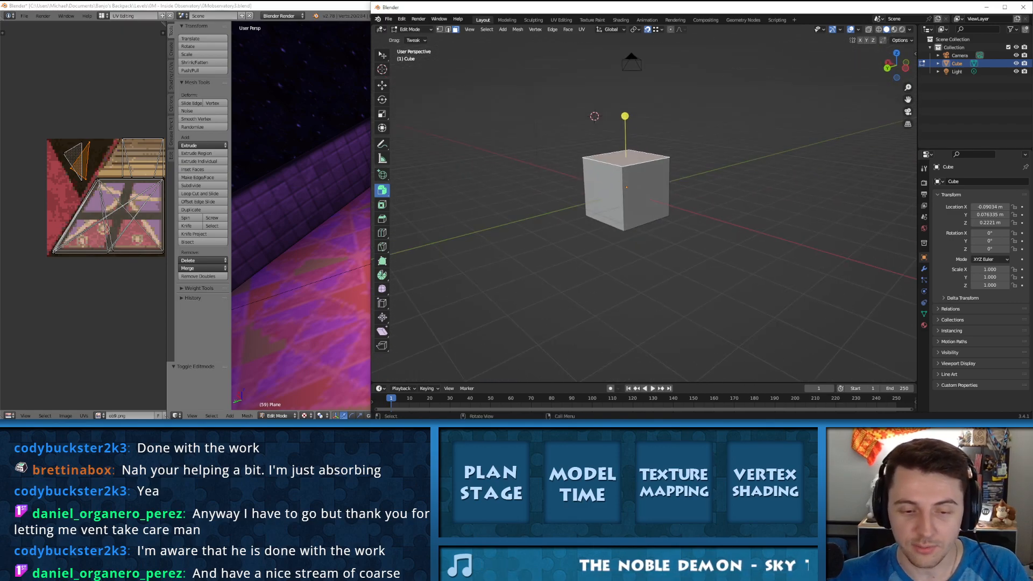
Step: Extrude the cube's top face away from the cube in several connected segments with Extrude to Cursor
{"action": "left_click_drag", "start_coordinate": [382, 190], "coordinate": [417, 256]}
{"action": "key", "text": "ctrl+z"}
{"action": "left_click", "coordinate": [571, 189]}
{"action": "key", "text": "ctrl+z"}
{"action": "left_click", "coordinate": [644, 158]}
{"action": "key", "text": "ctrl+z"}
{"action": "left_click", "coordinate": [815, 68]}
{"action": "key", "text": "ctrl+z"}
{"action": "left_click", "coordinate": [774, 230]}
{"action": "left_click", "coordinate": [786, 143]}
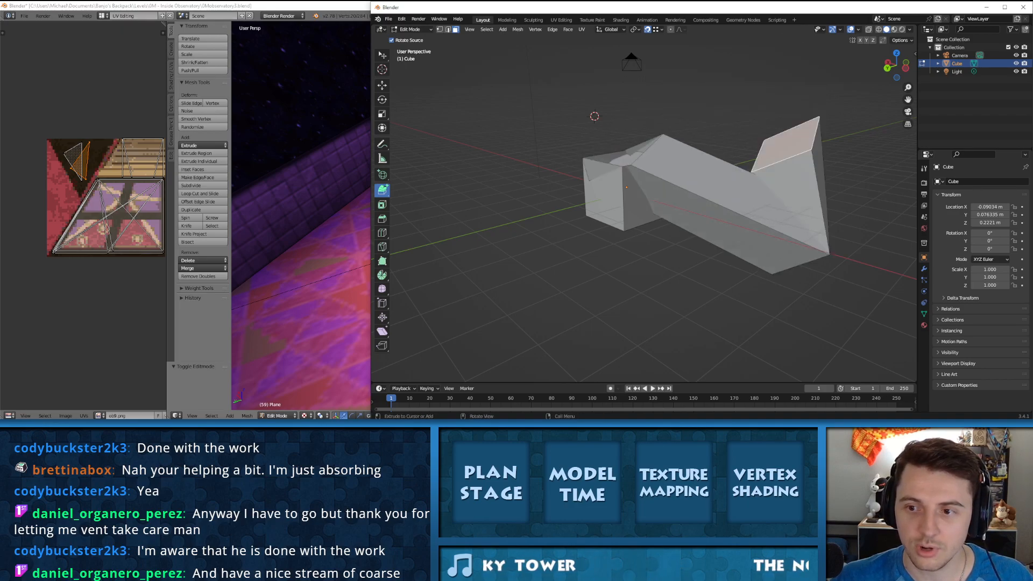
Step: Continue the Extrude to Cursor segments in a wide loop around the cube
{"action": "left_click", "coordinate": [773, 91]}
{"action": "left_click", "coordinate": [611, 91]}
{"action": "left_click", "coordinate": [514, 125]}
{"action": "left_click", "coordinate": [487, 172]}
{"action": "left_click", "coordinate": [501, 198]}
{"action": "left_click", "coordinate": [572, 248]}
{"action": "left_click", "coordinate": [644, 266]}
{"action": "left_click", "coordinate": [719, 281]}
{"action": "left_click", "coordinate": [769, 250]}
{"action": "left_click", "coordinate": [762, 173]}
{"action": "left_click", "coordinate": [722, 118]}
{"action": "left_click", "coordinate": [609, 113]}
Step: Undo the looping Extrude to Cursor segments back to the plain cube
{"action": "key", "text": "ctrl+z"}
{"action": "key", "text": "ctrl+z"}
{"action": "key", "text": "ctrl+z"}
{"action": "key", "text": "ctrl+z"}
{"action": "key", "text": "ctrl+z"}
{"action": "key", "text": "ctrl+z"}
{"action": "key", "text": "ctrl+z"}
{"action": "key", "text": "ctrl+z"}
{"action": "key", "text": "ctrl+z"}
{"action": "key", "text": "ctrl+z"}
{"action": "key", "text": "ctrl+z"}
{"action": "key", "text": "ctrl+z"}
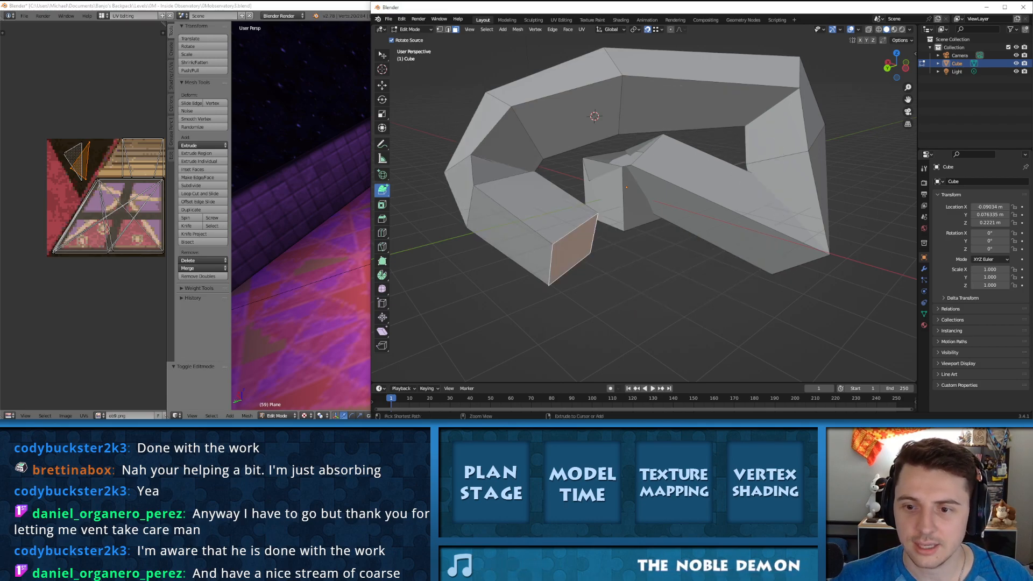
{"action": "key", "text": "ctrl+z"}
{"action": "key", "text": "ctrl+z"}
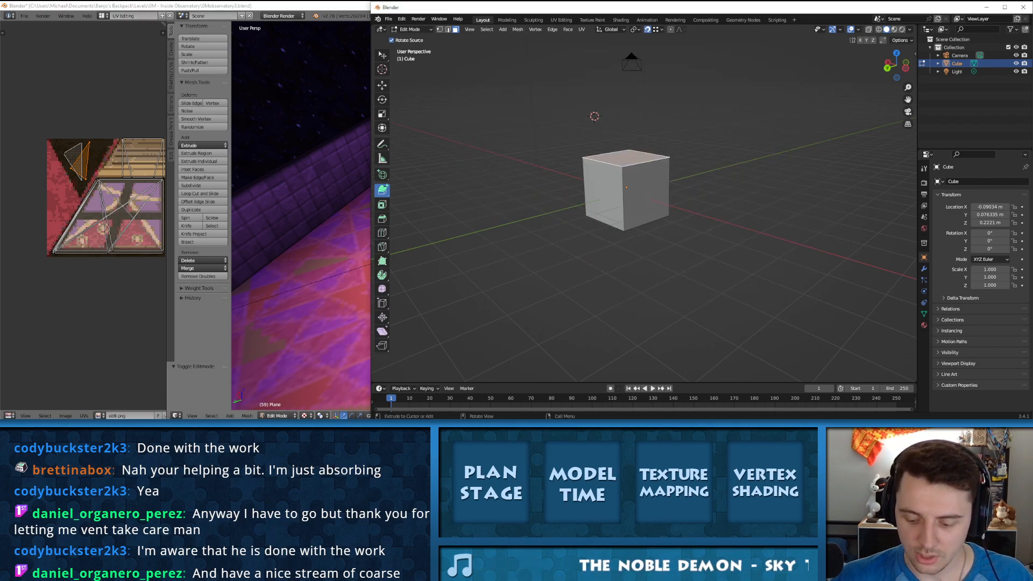
Step: From the top view, extrude the cube's top face into a counterclockwise curved arm with Extrude to Cursor
{"action": "key", "text": "KP_7"}
{"action": "scroll", "coordinate": [644, 210], "scroll_direction": "down", "scroll_amount": 5}
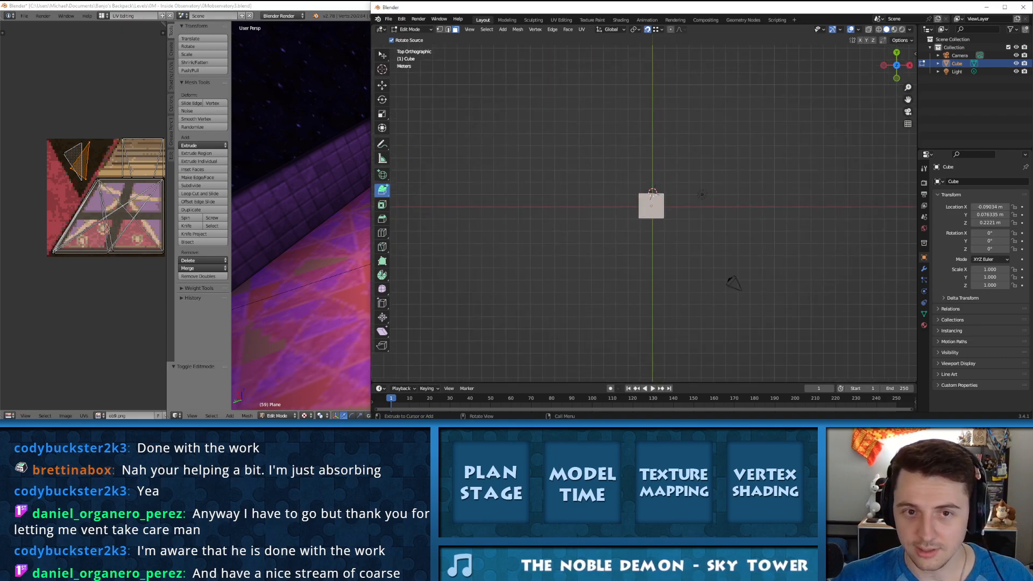
{"action": "left_click", "coordinate": [651, 154]}
{"action": "left_click", "coordinate": [617, 140]}
{"action": "left_click", "coordinate": [562, 148]}
{"action": "left_click", "coordinate": [536, 175]}
{"action": "left_click", "coordinate": [533, 214]}
{"action": "left_click", "coordinate": [581, 264]}
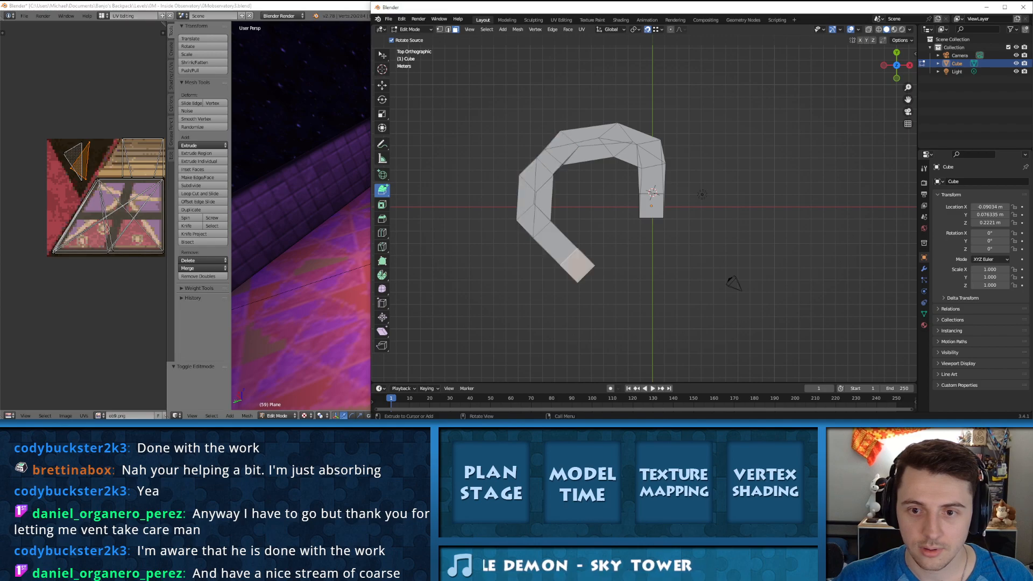
Step: Continue the curved arm's segments around to the cube to form a ring and inspect it in perspective
{"action": "left_click", "coordinate": [667, 300]}
{"action": "left_click", "coordinate": [721, 270]}
{"action": "left_click", "coordinate": [736, 208]}
{"action": "left_click", "coordinate": [741, 167]}
{"action": "left_click", "coordinate": [718, 135]}
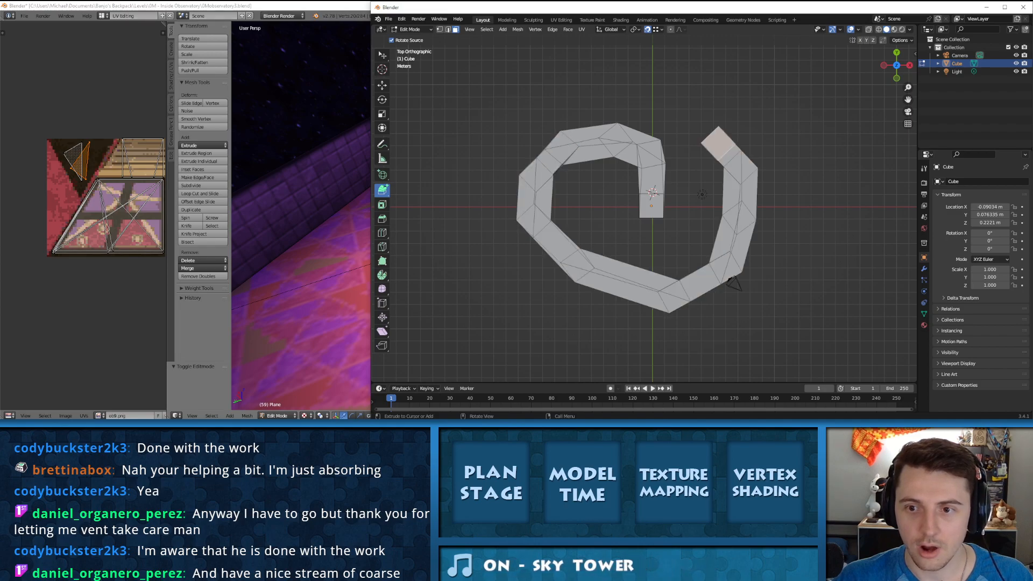
{"action": "left_click", "coordinate": [681, 155]}
{"action": "left_click", "coordinate": [661, 185]}
{"action": "left_click", "coordinate": [648, 216]}
{"action": "middle_click_drag", "start_coordinate": [648, 216], "coordinate": [637, 167]}
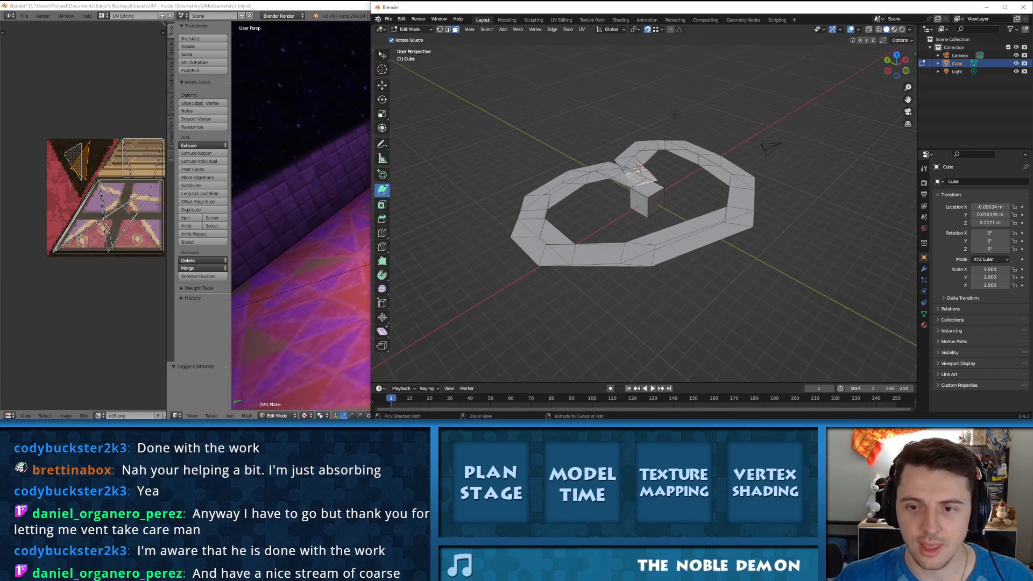
Step: Undo the ring-shaped Extrude to Cursor segments back to the plain cube
{"action": "key", "text": "ctrl+z"}
{"action": "key", "text": "ctrl+z"}
{"action": "key", "text": "ctrl+z"}
{"action": "key", "text": "ctrl+z"}
{"action": "key", "text": "ctrl+z"}
{"action": "key", "text": "ctrl+z"}
{"action": "key", "text": "ctrl+z"}
{"action": "key", "text": "ctrl+z"}
{"action": "key", "text": "ctrl+z"}
{"action": "key", "text": "ctrl+z"}
{"action": "key", "text": "ctrl+z"}
{"action": "key", "text": "ctrl+z"}
{"action": "key", "text": "ctrl+z"}
{"action": "key", "text": "ctrl+z"}
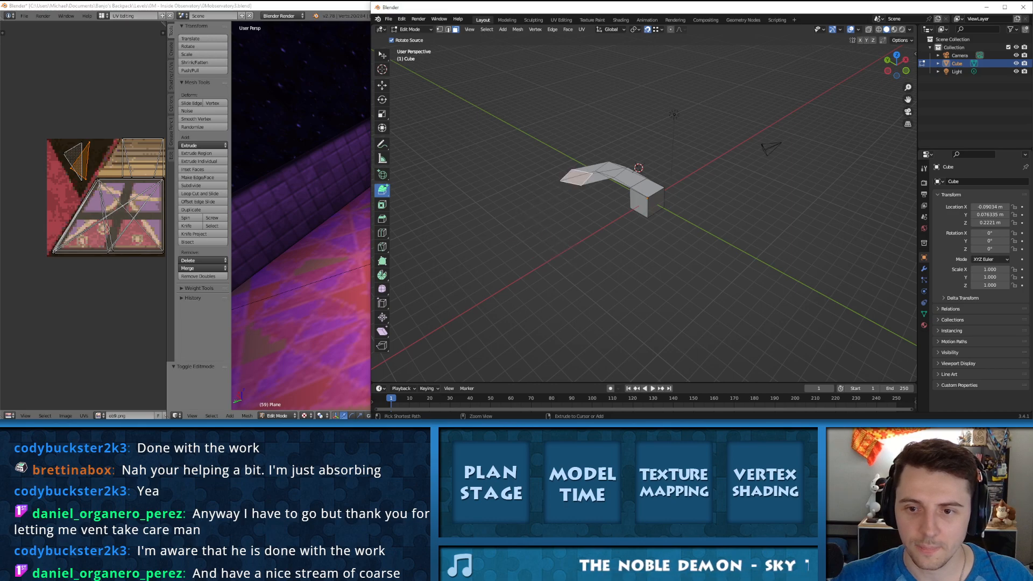
{"action": "key", "text": "ctrl+z"}
{"action": "key", "text": "ctrl+z"}
{"action": "key", "text": "ctrl+z"}
{"action": "key", "text": "ctrl+z"}
Step: Try Extrude to Cursor with a target point on the cube itself, and undo it
{"action": "middle_click_drag", "start_coordinate": [556, 226], "coordinate": [637, 209]}
{"action": "left_click", "coordinate": [636, 212]}
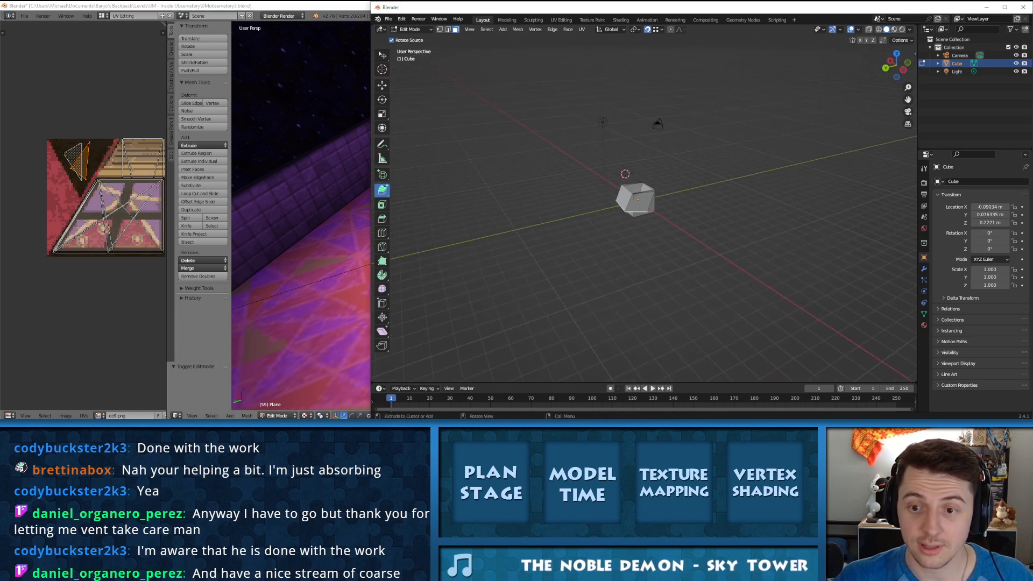
{"action": "key", "text": "ctrl+z"}
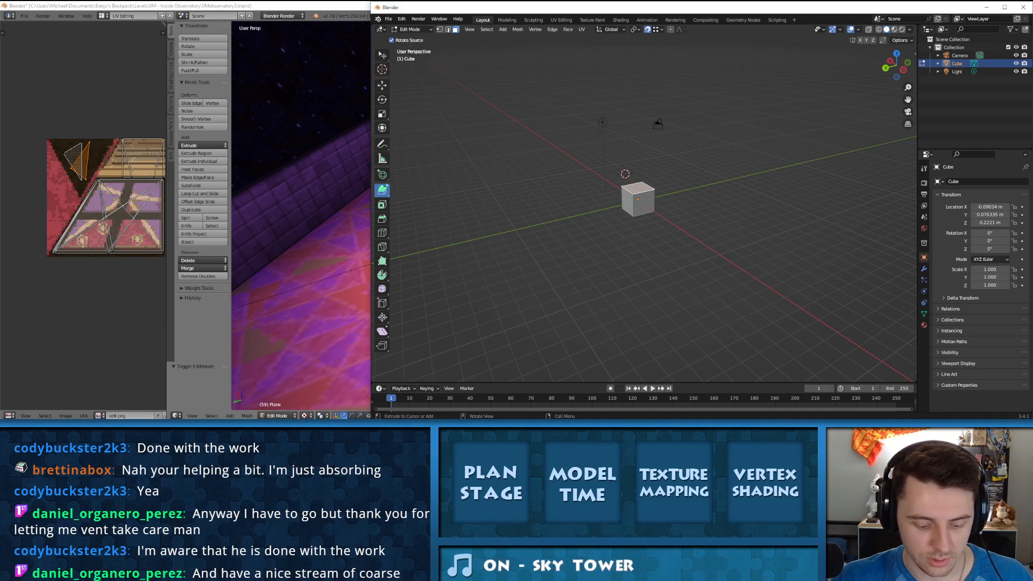
Step: Select one side face of the cube with the Tweak tool and bring up the list of tool shortcuts
{"action": "left_click", "coordinate": [382, 55]}
{"action": "left_click", "coordinate": [628, 203]}
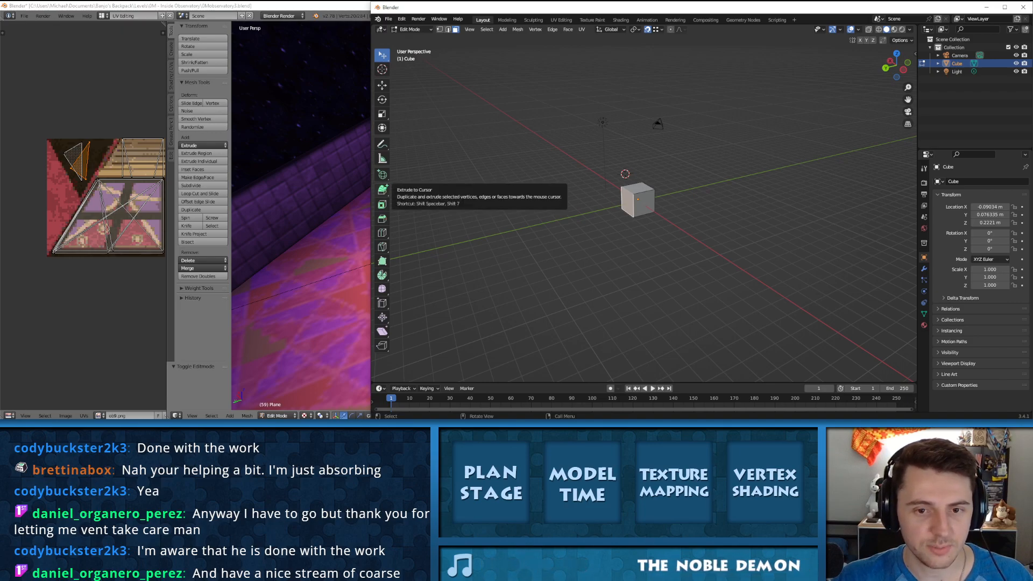
{"action": "key", "text": "shift+space"}
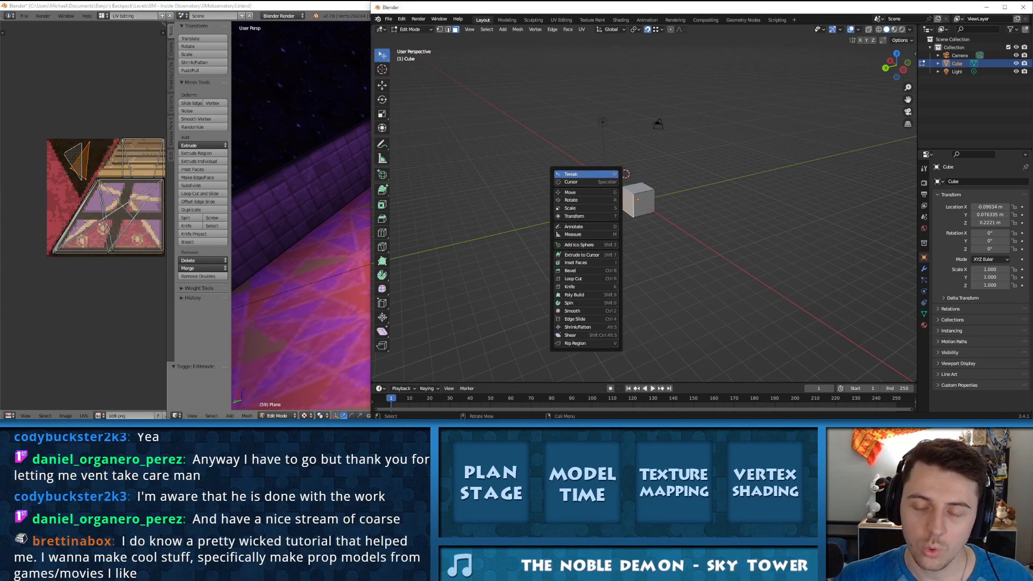
{"action": "key", "text": "Escape"}
{"action": "key", "text": "ctrl+space"}
{"action": "key", "text": "ctrl+space"}
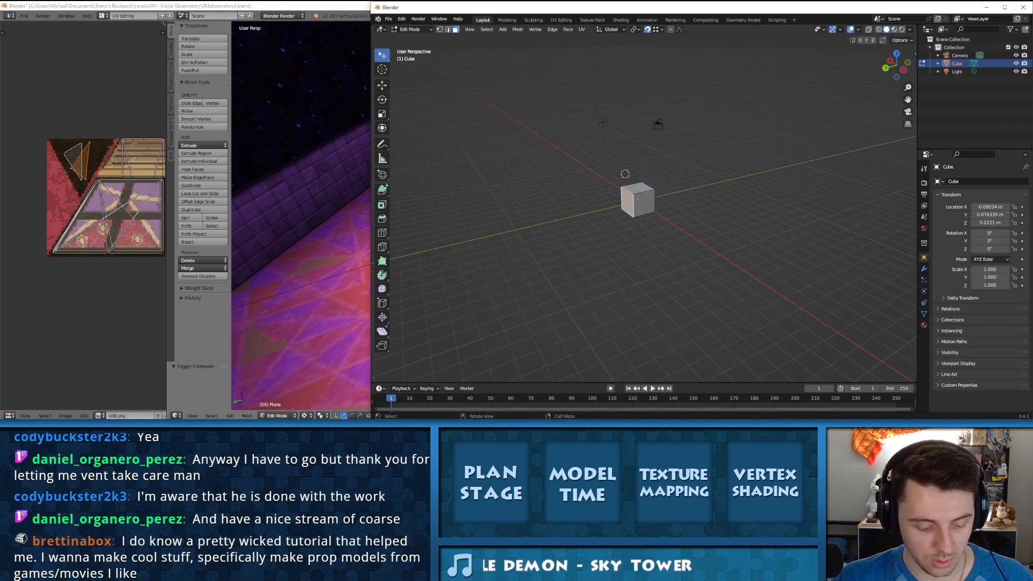
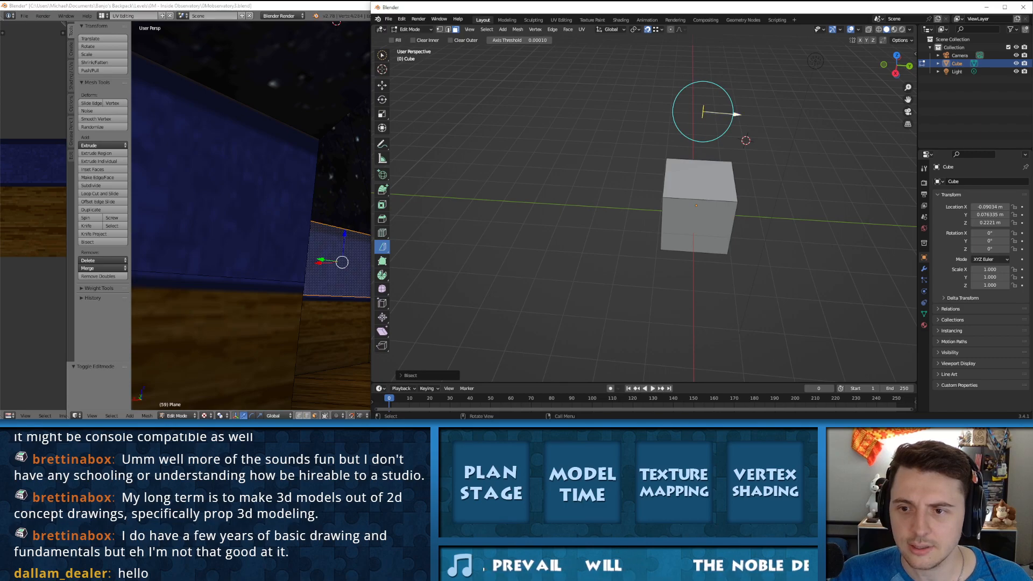
Step: Adjust the Bisect plane's direction and position with its gizmo beside the cube, and undo it
{"action": "left_click_drag", "start_coordinate": [737, 115], "coordinate": [655, 106]}
{"action": "middle_click_drag", "start_coordinate": [656, 106], "coordinate": [775, 60]}
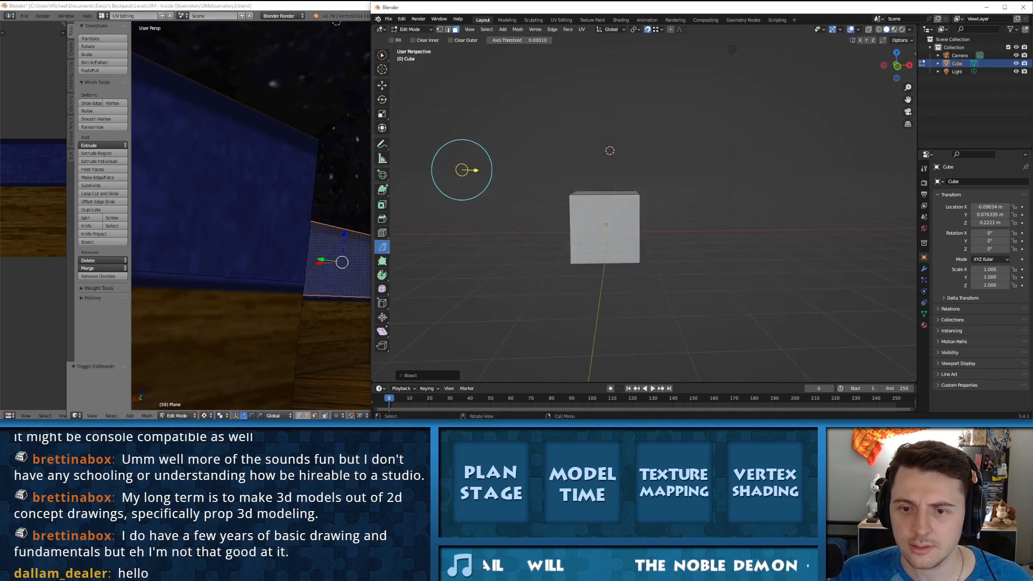
{"action": "left_click_drag", "start_coordinate": [476, 170], "coordinate": [429, 169]}
{"action": "key", "text": "ctrl+z"}
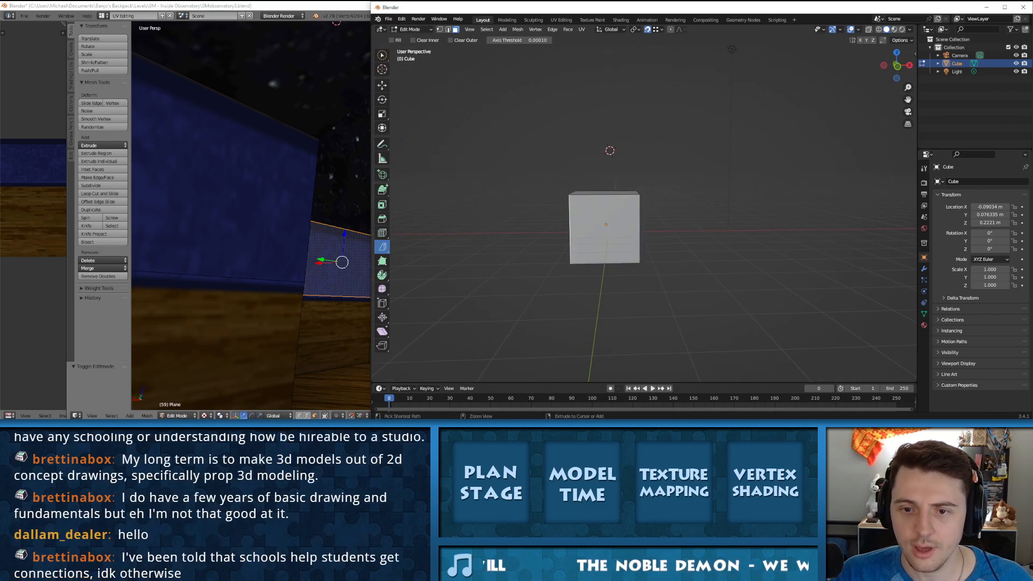
Step: Try to bisect the cube diagonally from one face's upper corner, rotate the cut plane, and toggle between Edit Mode and Object Mode
{"action": "middle_click_drag", "start_coordinate": [608, 172], "coordinate": [575, 214]}
{"action": "scroll", "coordinate": [602, 211], "scroll_direction": "up", "scroll_amount": 4}
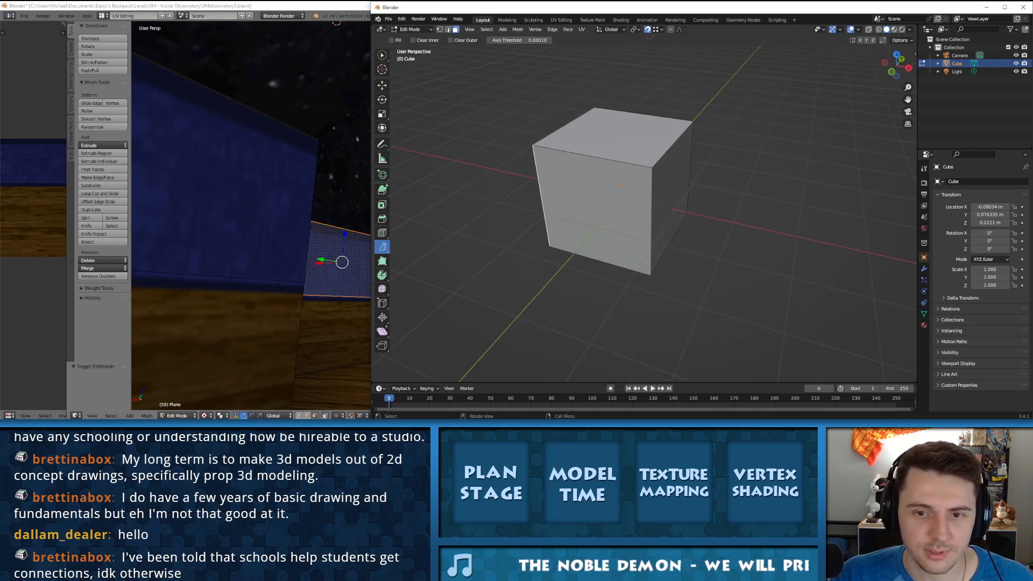
{"action": "left_click", "coordinate": [534, 146]}
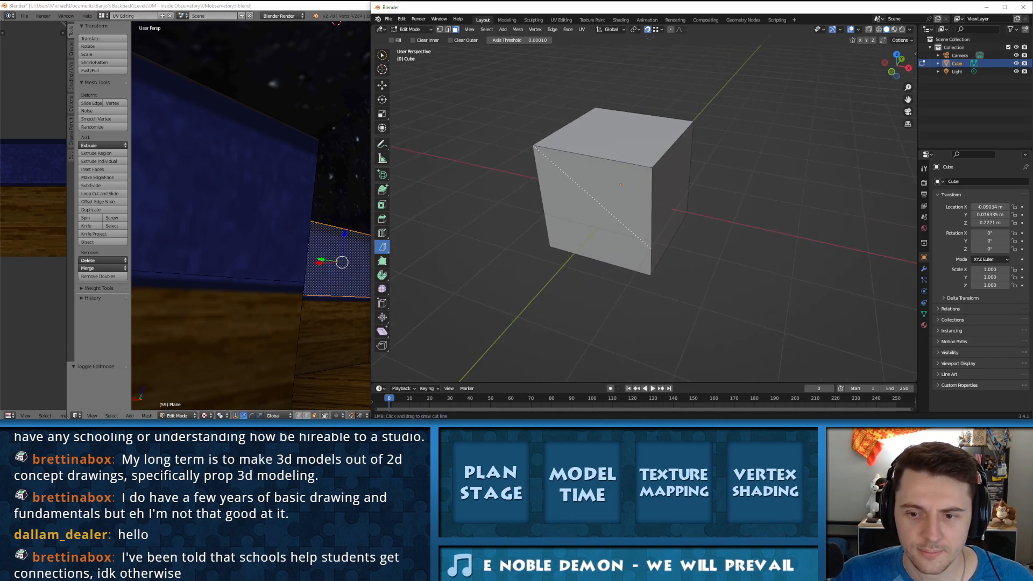
{"action": "left_click_drag", "start_coordinate": [650, 249], "coordinate": [650, 248]}
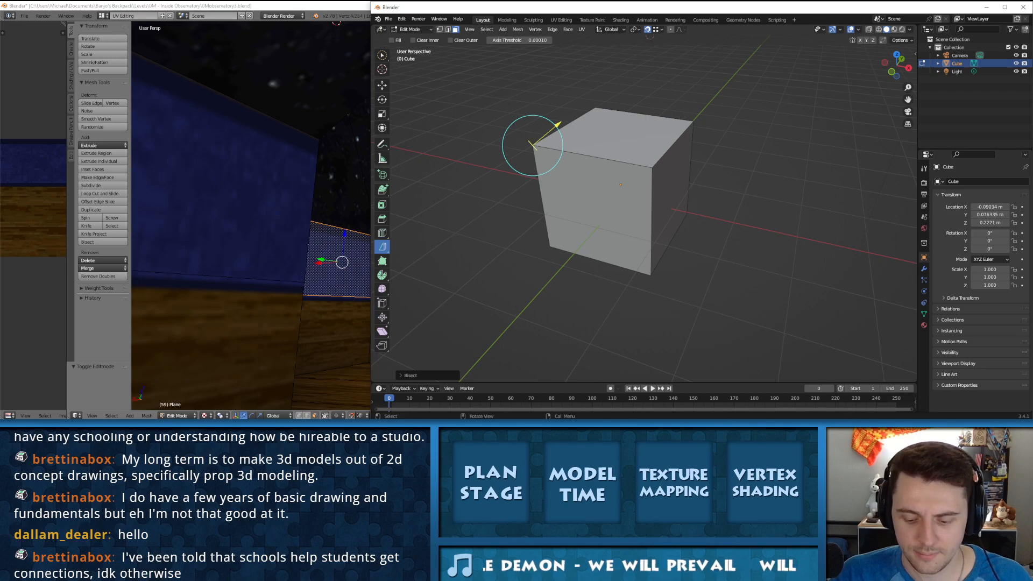
{"action": "left_click_drag", "start_coordinate": [561, 156], "coordinate": [538, 175]}
{"action": "left_click", "coordinate": [548, 175]}
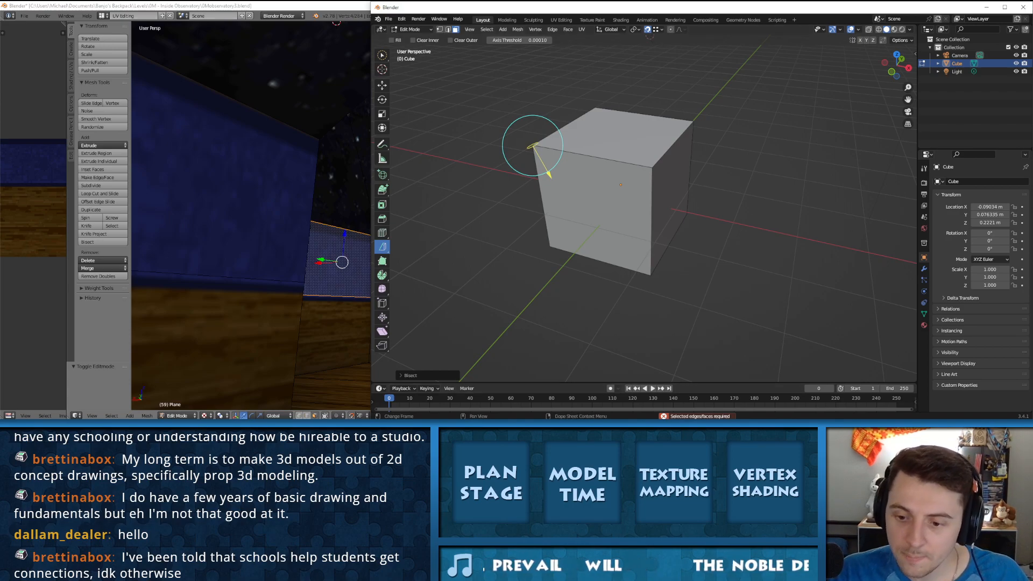
{"action": "key", "text": "Tab"}
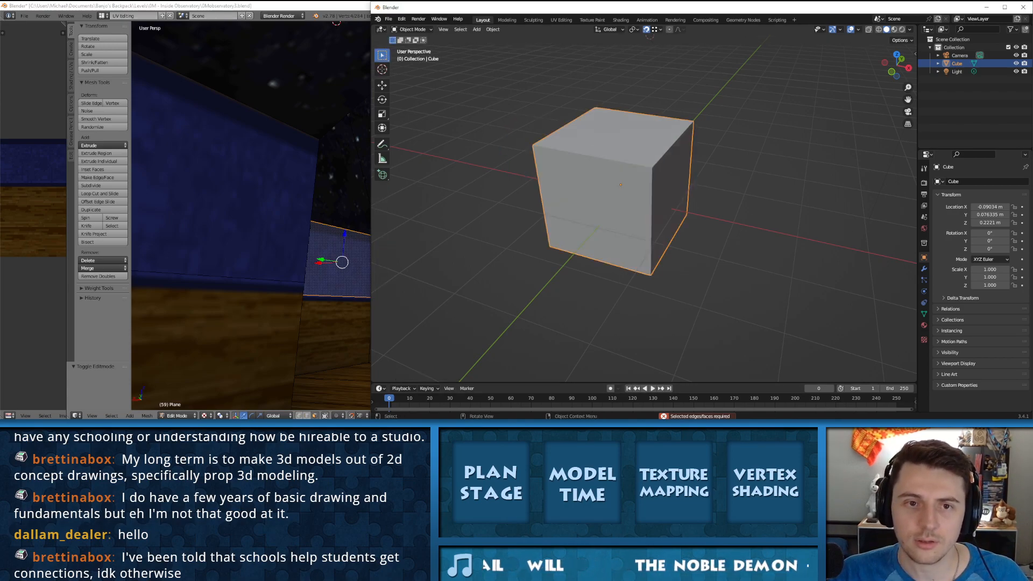
{"action": "key", "text": "Tab"}
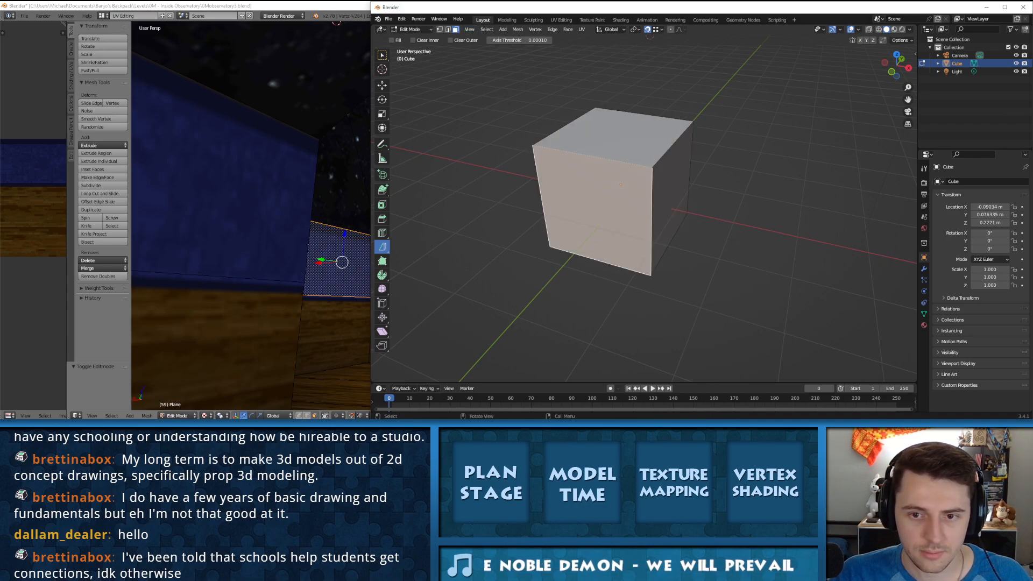
Step: Bisect the selected side face diagonally from corner to corner and select each resulting triangle in turn
{"action": "left_click", "coordinate": [534, 146]}
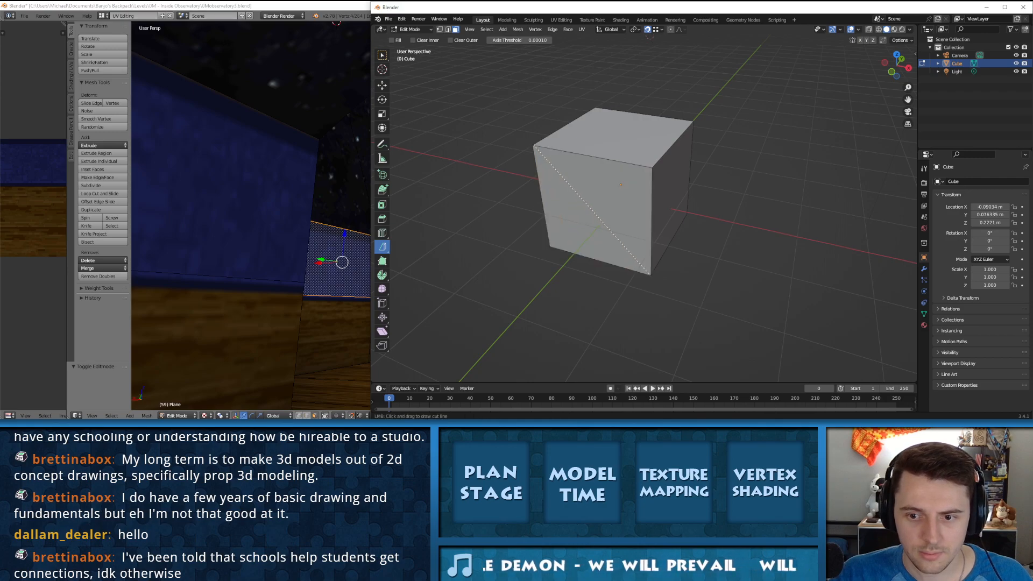
{"action": "left_click_drag", "start_coordinate": [650, 274], "coordinate": [645, 270]}
{"action": "middle_click_drag", "start_coordinate": [645, 270], "coordinate": [697, 241]}
{"action": "key", "text": "Tab"}
{"action": "key", "text": "Tab"}
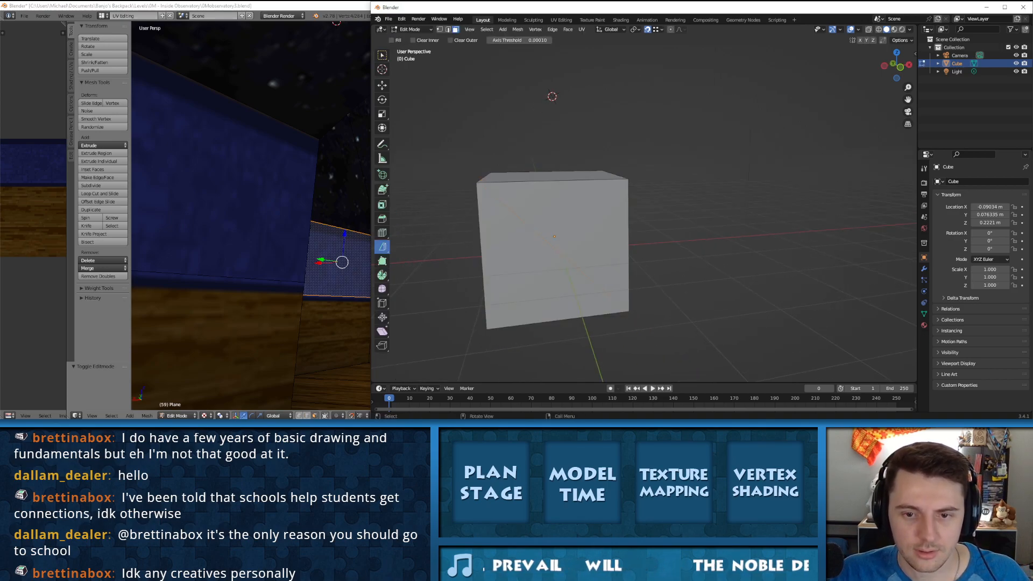
{"action": "left_click", "coordinate": [579, 229]}
{"action": "left_click", "coordinate": [532, 269]}
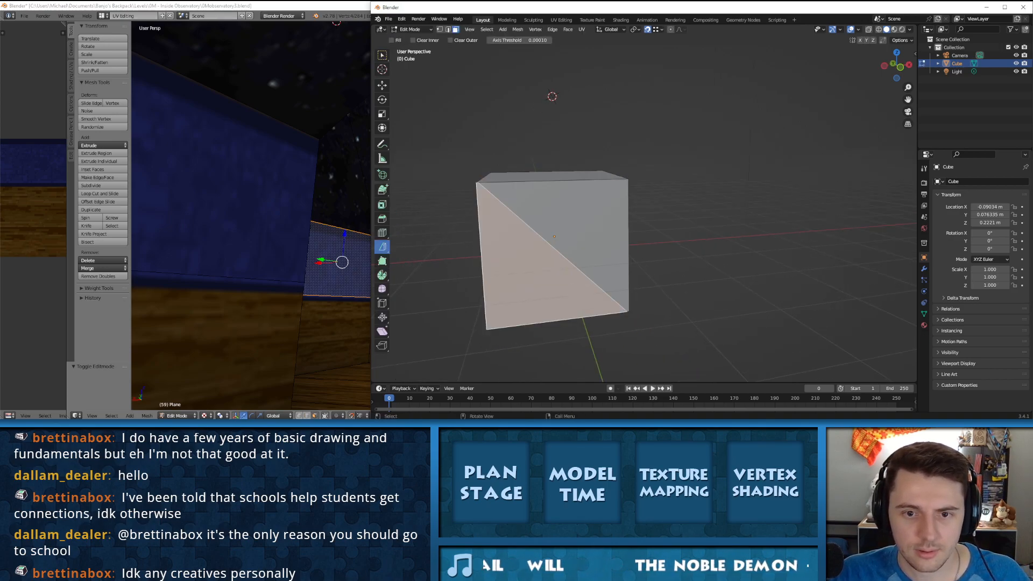
{"action": "middle_click_drag", "start_coordinate": [538, 264], "coordinate": [543, 173]}
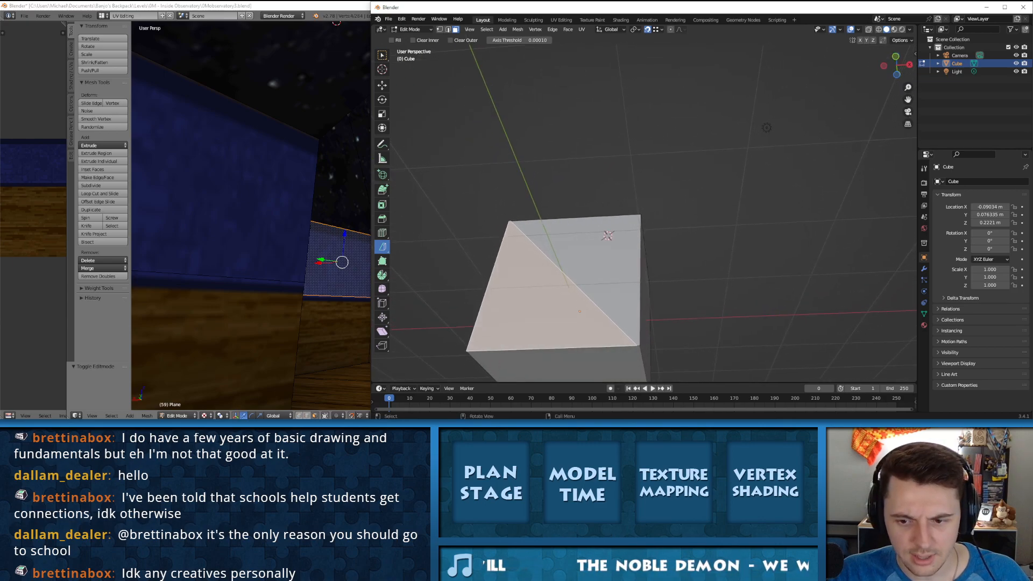
{"action": "left_click", "coordinate": [597, 261]}
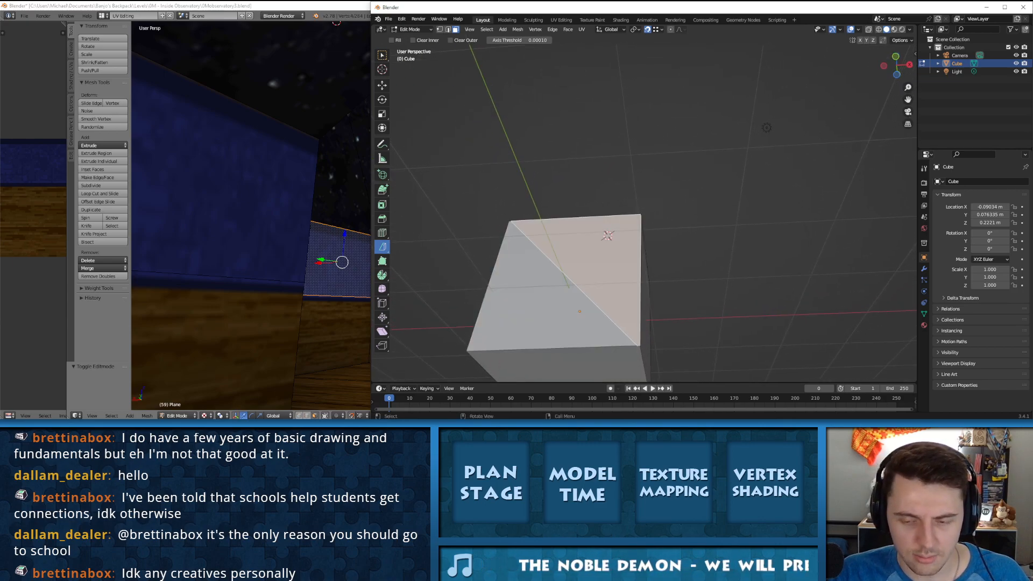
Step: Extrude one triangle of the bisected face, and undo the extrusion and the diagonal cut
{"action": "key", "text": "e"}
{"action": "left_click", "coordinate": [590, 207]}
{"action": "middle_click_drag", "start_coordinate": [589, 207], "coordinate": [544, 296]}
{"action": "key", "text": "ctrl+z"}
{"action": "key", "text": "ctrl+z"}
{"action": "key", "text": "ctrl+z"}
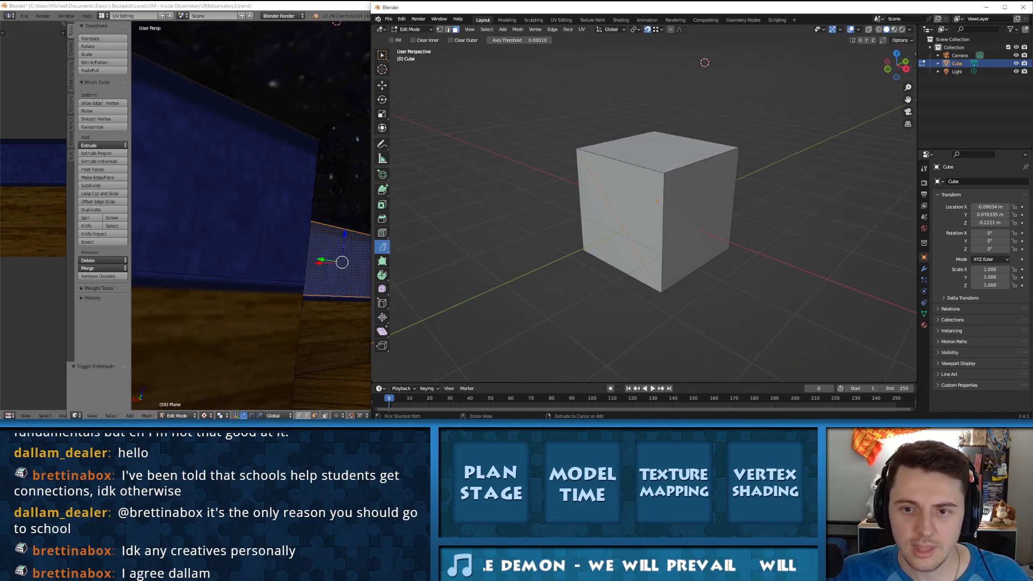
{"action": "key", "text": "ctrl+z"}
{"action": "key", "text": "ctrl+z"}
{"action": "key", "text": "ctrl+z"}
{"action": "key", "text": "ctrl+z"}
{"action": "key", "text": "ctrl+z"}
{"action": "key", "text": "ctrl+z"}
{"action": "key", "text": "ctrl+z"}
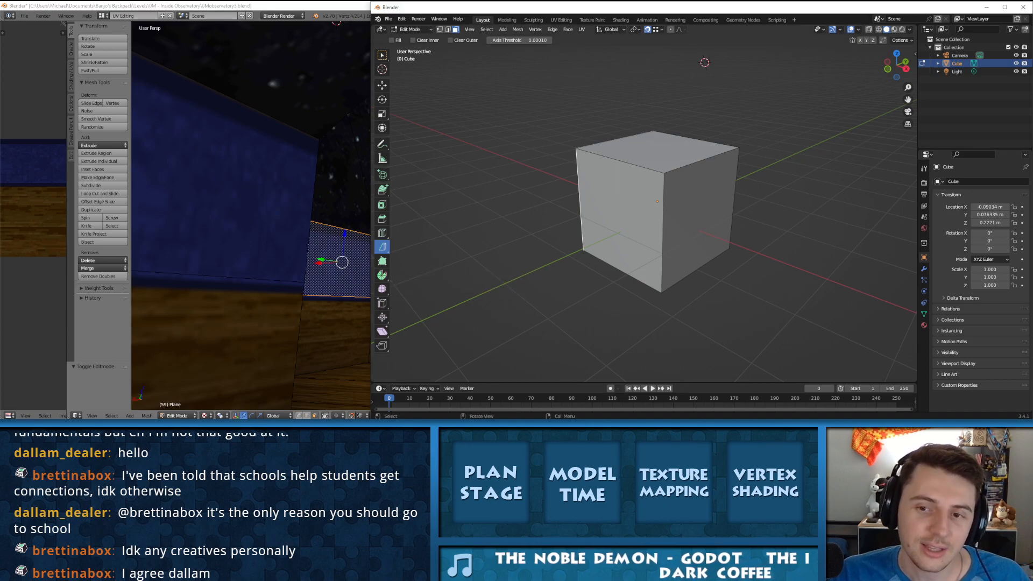
Step: Select the cube's three visible faces, first one at a time and finally all together
{"action": "left_click", "coordinate": [622, 216]}
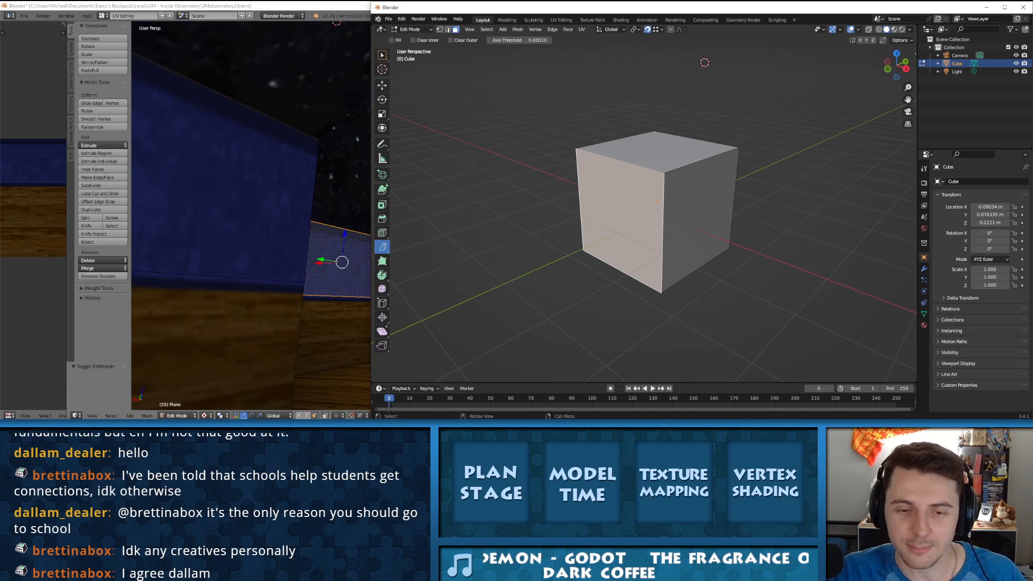
{"action": "left_click", "coordinate": [658, 153]}
{"action": "left_click", "coordinate": [698, 218]}
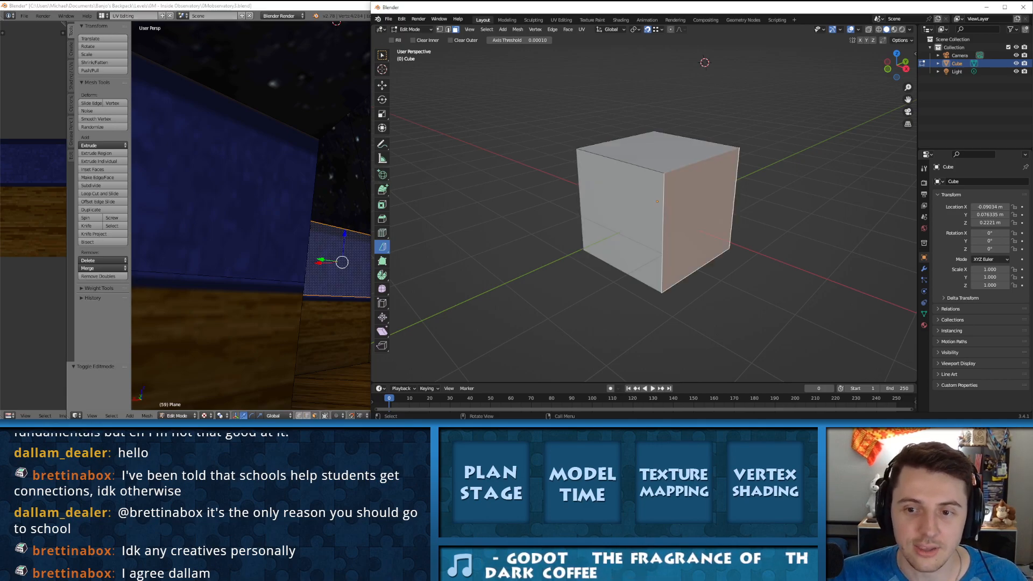
{"action": "left_click", "coordinate": [621, 217]}
{"action": "left_click", "coordinate": [657, 153], "text": "shift"}
{"action": "left_click", "coordinate": [698, 218], "text": "shift"}
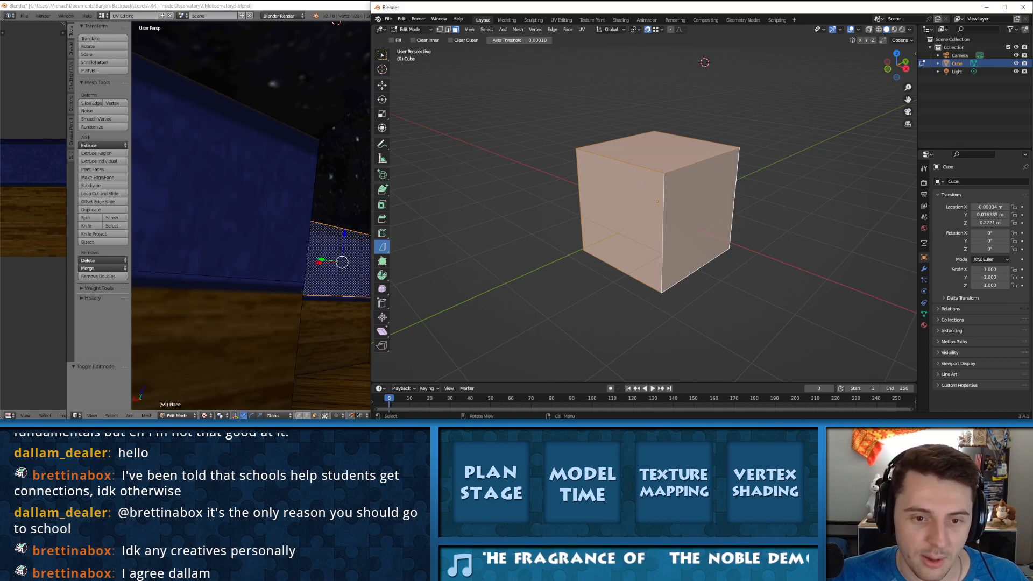
Step: Try Poly Build by pulling the cube's top corner vertices to new positions, and undo each pull
{"action": "left_click", "coordinate": [382, 261]}
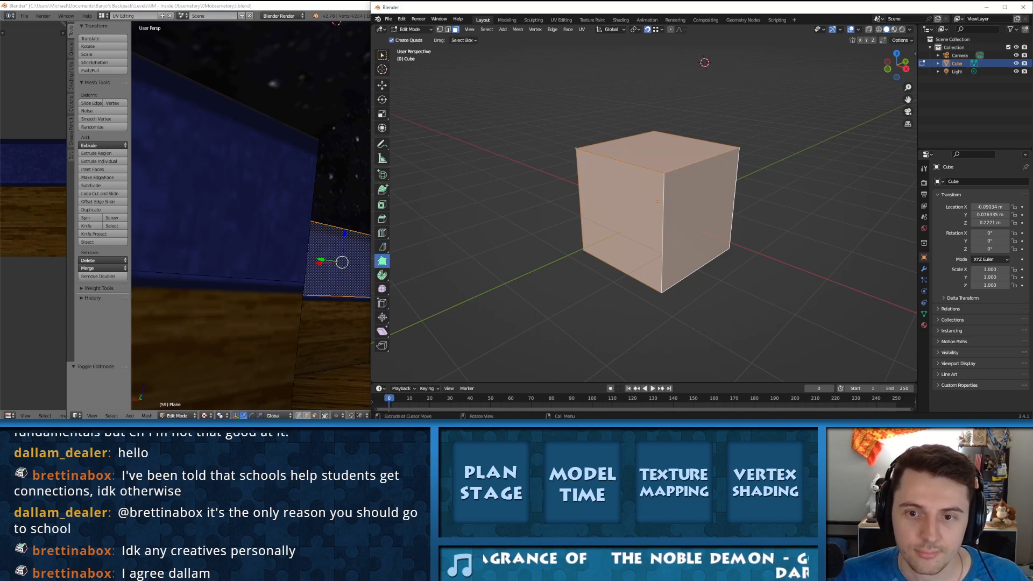
{"action": "left_click_drag", "start_coordinate": [576, 149], "coordinate": [654, 90]}
{"action": "middle_click_drag", "start_coordinate": [655, 90], "coordinate": [720, 110]}
{"action": "scroll", "coordinate": [667, 102], "scroll_direction": "down", "scroll_amount": 4}
{"action": "key", "text": "ctrl+z"}
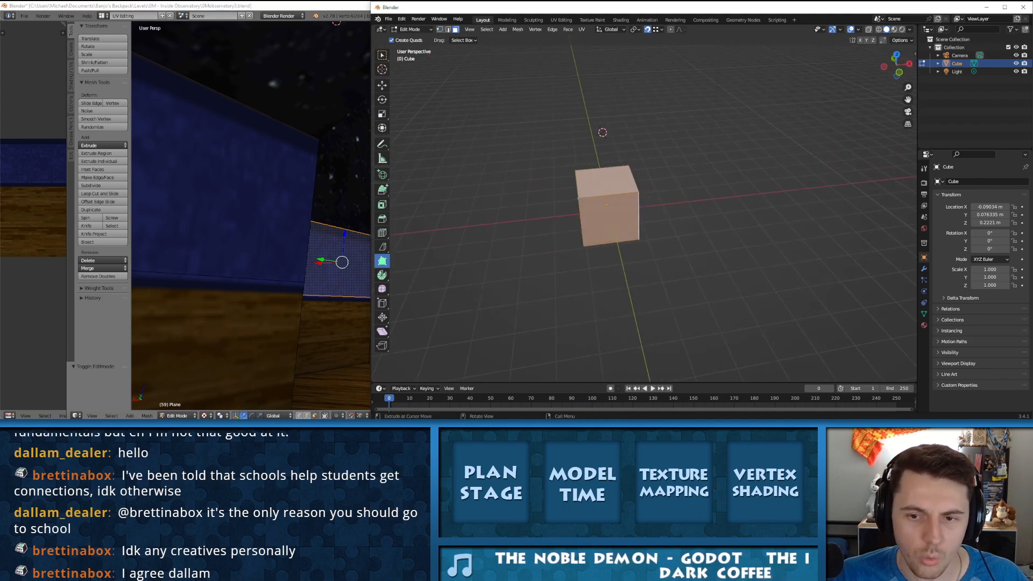
{"action": "scroll", "coordinate": [634, 134], "scroll_direction": "up", "scroll_amount": 4}
{"action": "left_click", "coordinate": [617, 130]}
{"action": "left_click_drag", "start_coordinate": [617, 131], "coordinate": [628, 92]}
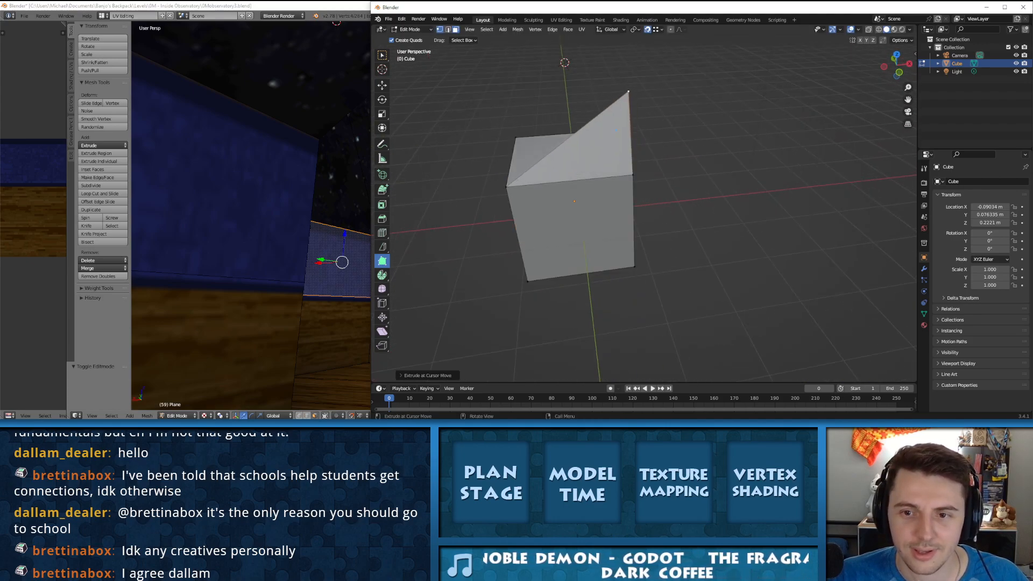
{"action": "key", "text": "ctrl+z"}
{"action": "left_click_drag", "start_coordinate": [515, 137], "coordinate": [593, 79]}
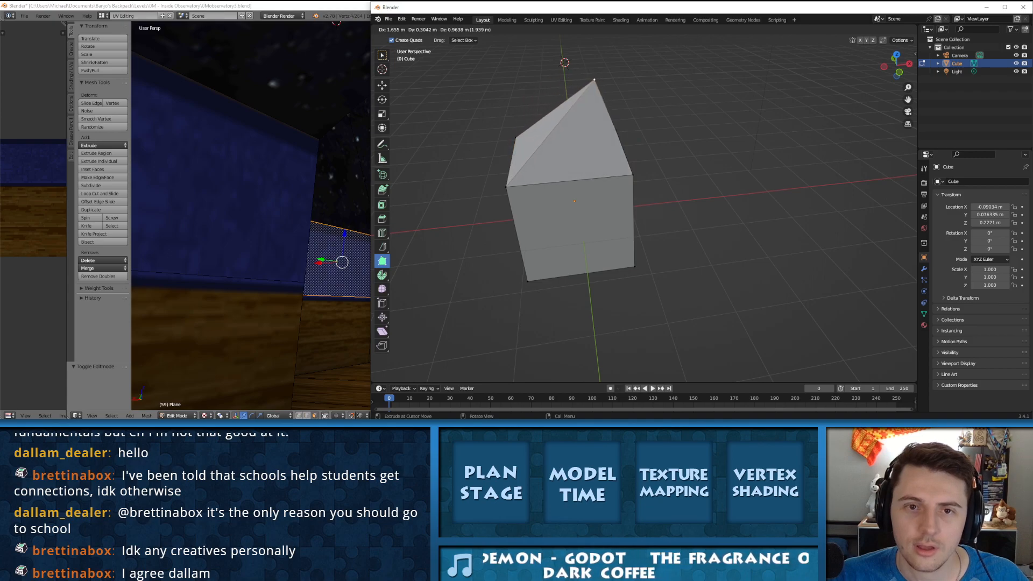
{"action": "key", "text": "ctrl+z"}
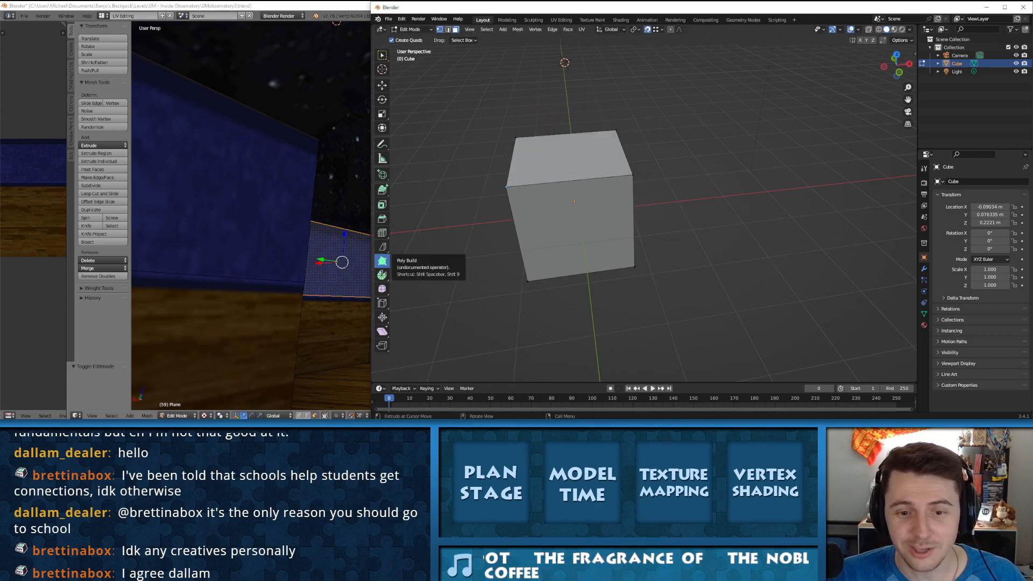
Step: Pull several of the cube's top corners upward and outward with Poly Build to form a wider top
{"action": "left_click", "coordinate": [382, 261]}
{"action": "left_click_drag", "start_coordinate": [615, 130], "coordinate": [634, 67]}
{"action": "middle_click_drag", "start_coordinate": [634, 67], "coordinate": [584, 71]}
{"action": "left_click_drag", "start_coordinate": [572, 144], "coordinate": [514, 72]}
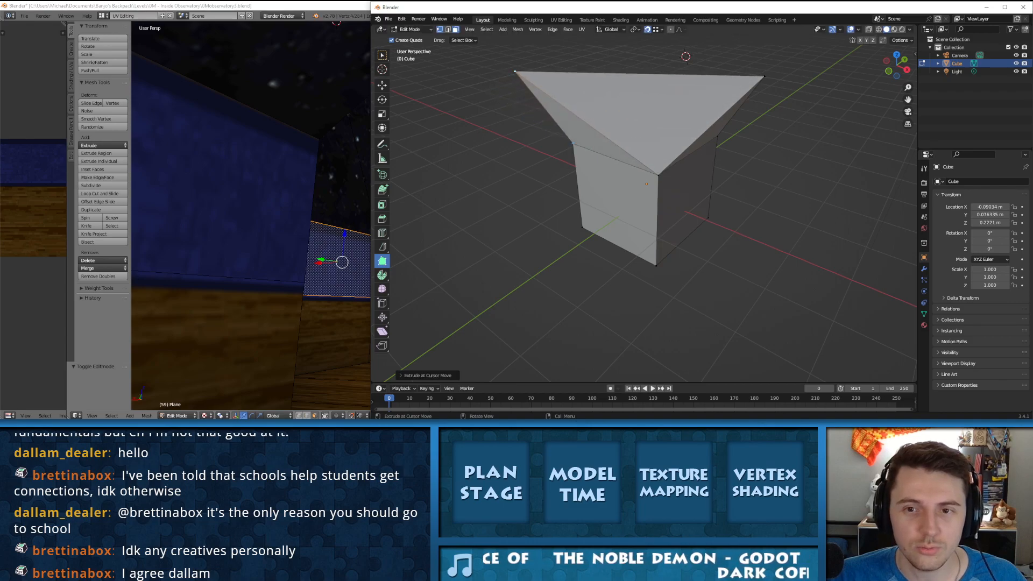
{"action": "middle_click_drag", "start_coordinate": [514, 72], "coordinate": [558, 46]}
{"action": "left_click_drag", "start_coordinate": [641, 172], "coordinate": [640, 107]}
{"action": "middle_click_drag", "start_coordinate": [640, 108], "coordinate": [807, 148]}
{"action": "scroll", "coordinate": [807, 148], "scroll_direction": "down", "scroll_amount": 4}
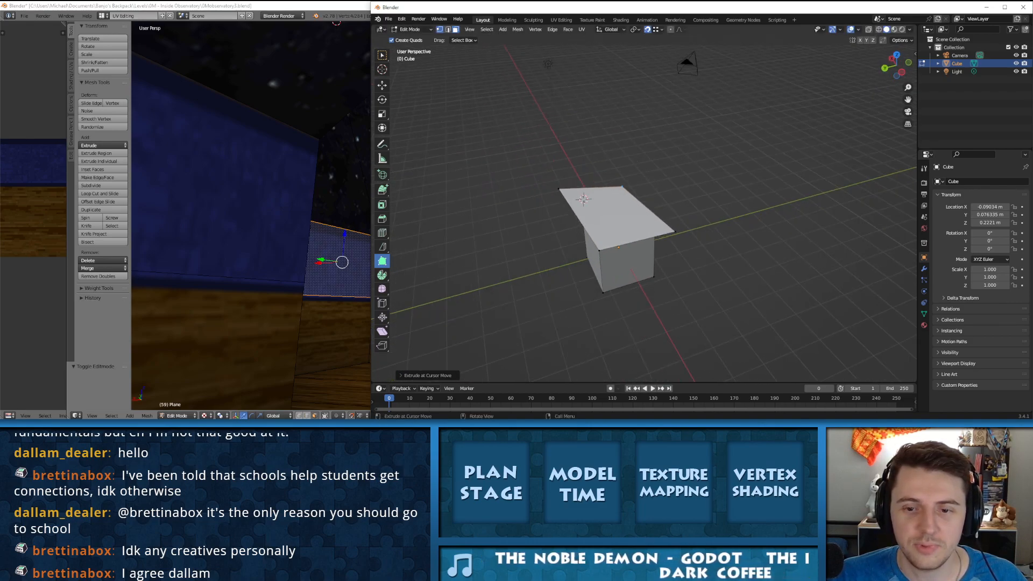
Step: Reshape the raised top further with Poly Build by pulling another corner upward, and use vertex selection
{"action": "left_click_drag", "start_coordinate": [591, 242], "coordinate": [541, 201]}
{"action": "middle_click_drag", "start_coordinate": [541, 201], "coordinate": [451, 184]}
{"action": "left_click_drag", "start_coordinate": [623, 158], "coordinate": [642, 133]}
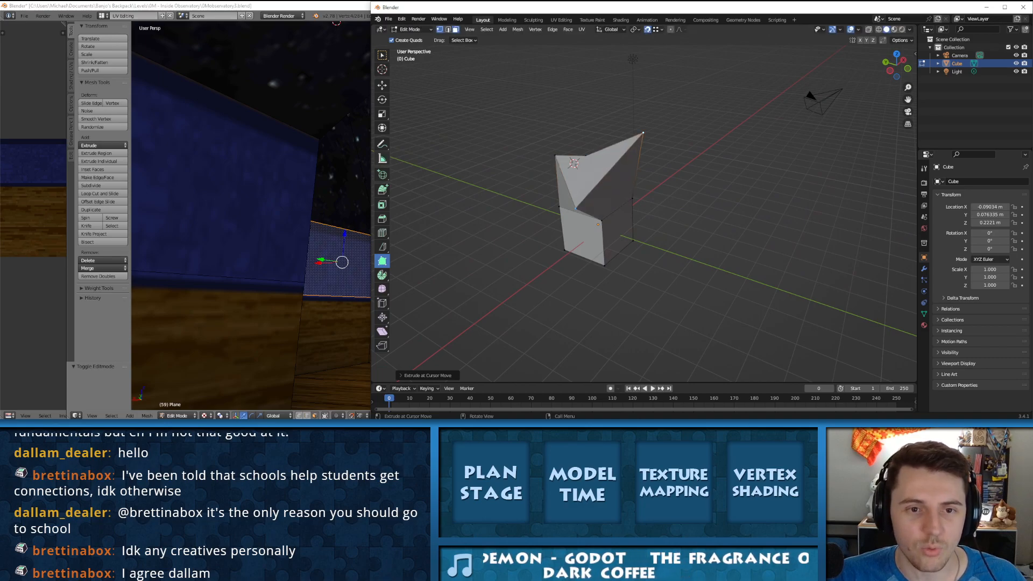
{"action": "key", "text": "1"}
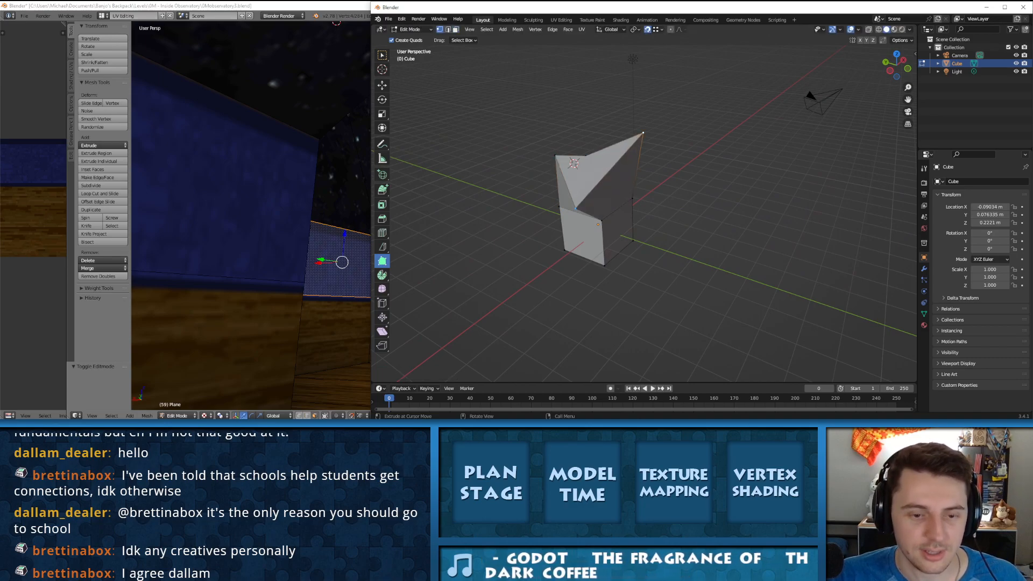
{"action": "middle_click_drag", "start_coordinate": [576, 208], "coordinate": [569, 171]}
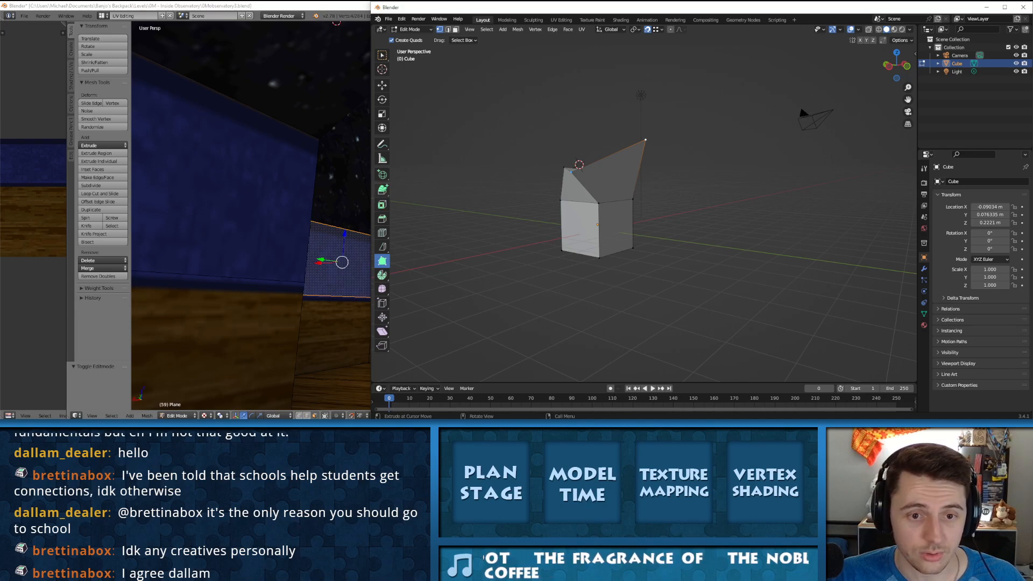
Step: Try extruding a single bottom corner vertex away from the cube with Extrude Region, and undo it
{"action": "left_click", "coordinate": [382, 190]}
{"action": "left_click", "coordinate": [423, 193]}
{"action": "middle_click_drag", "start_coordinate": [666, 121], "coordinate": [667, 130]}
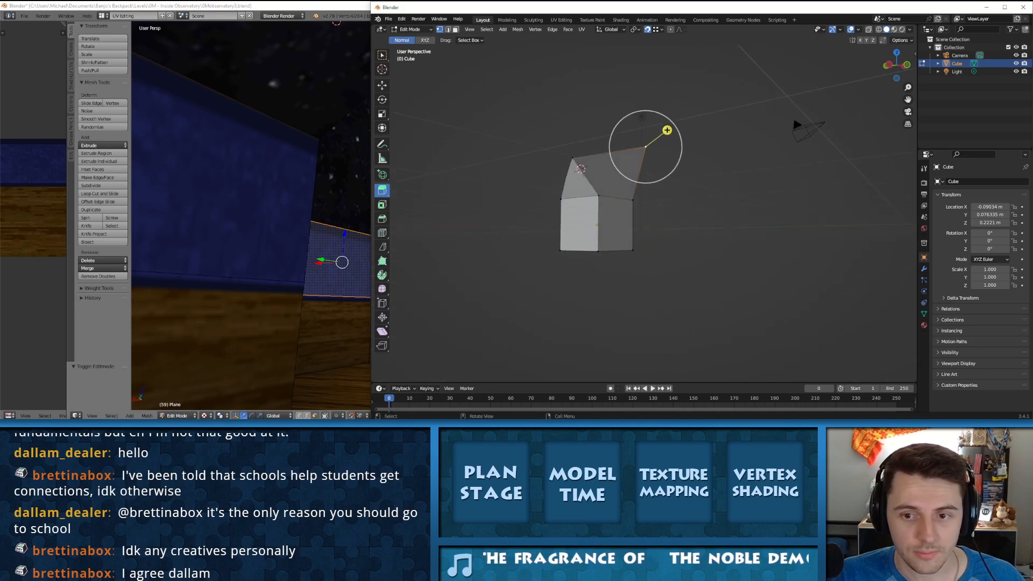
{"action": "left_click", "coordinate": [597, 251]}
{"action": "key", "text": "e"}
{"action": "left_click", "coordinate": [527, 290]}
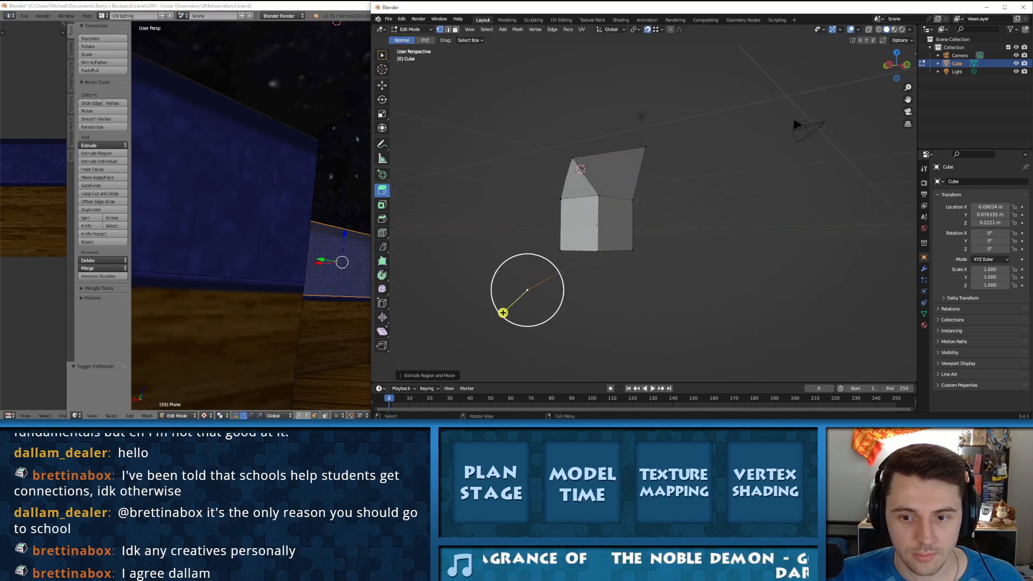
{"action": "key", "text": "ctrl+z"}
Step: Undo the Poly Build corner changes back to the plain cube
{"action": "middle_click_drag", "start_coordinate": [597, 269], "coordinate": [578, 270]}
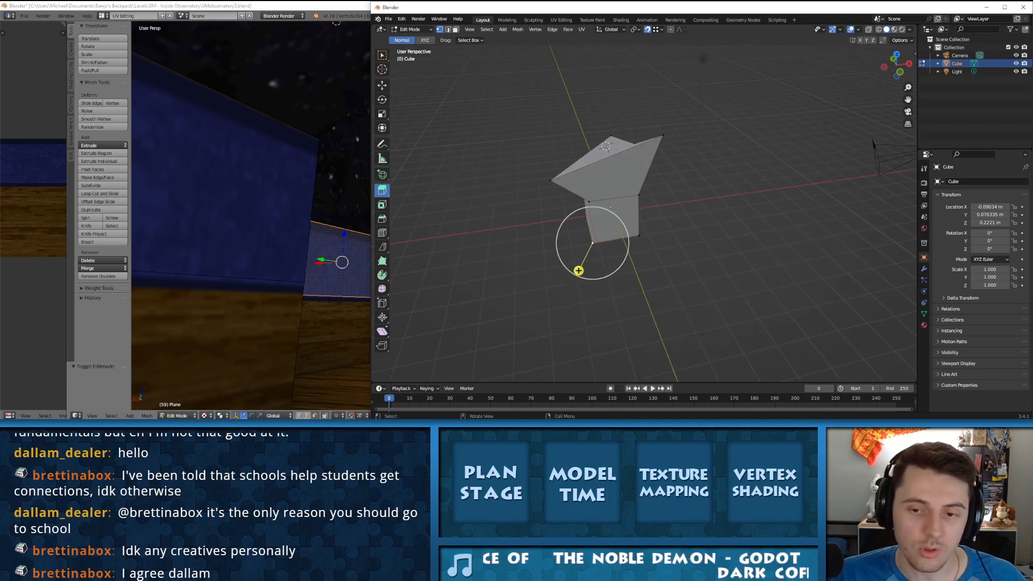
{"action": "key", "text": "ctrl+z"}
{"action": "key", "text": "ctrl+z"}
{"action": "key", "text": "ctrl+z"}
{"action": "key", "text": "ctrl+z"}
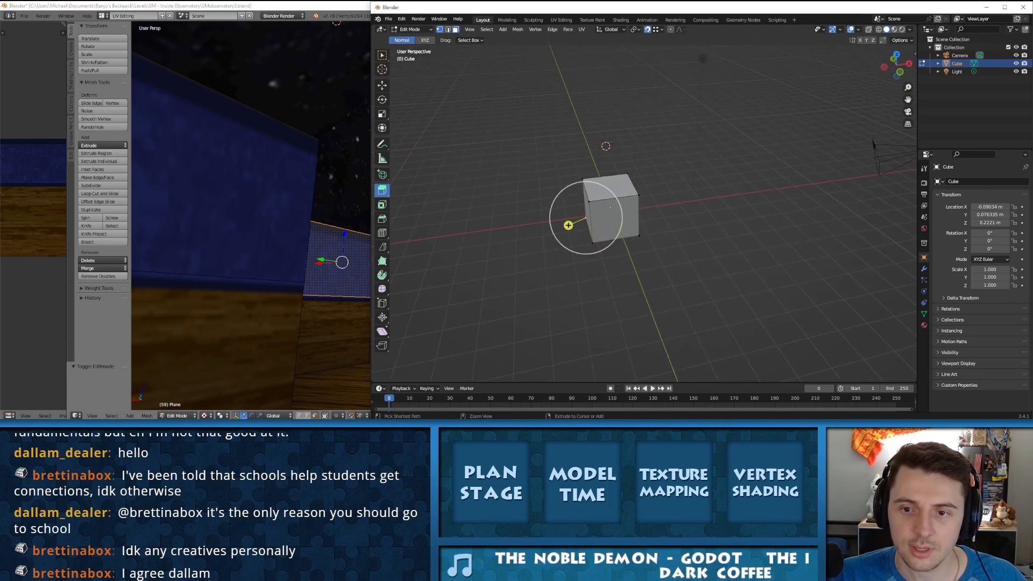
Step: Stretch the cube's top corners far outward with Poly Build into an overhanging wedge on one side
{"action": "left_click", "coordinate": [382, 261]}
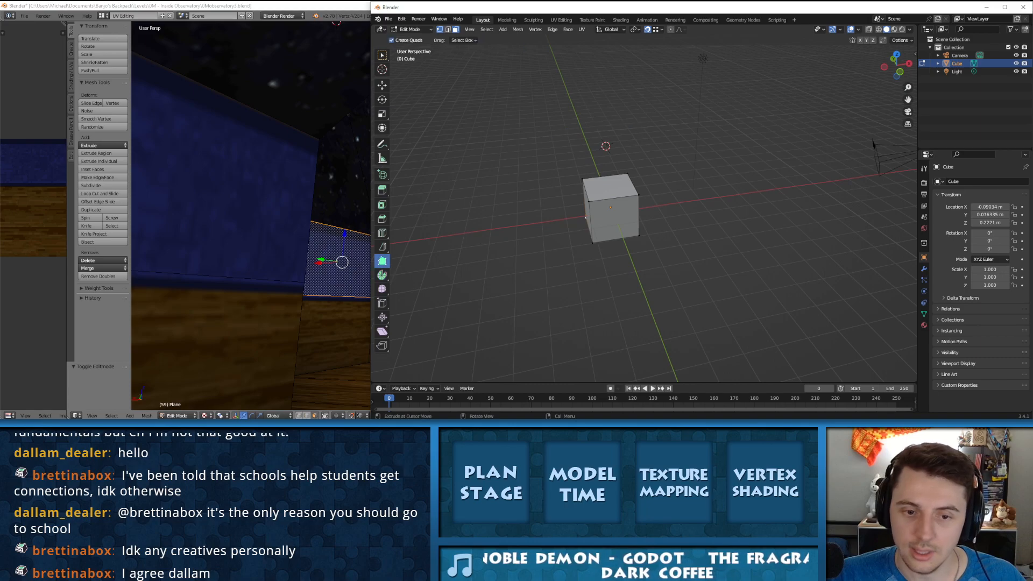
{"action": "left_click_drag", "start_coordinate": [582, 179], "coordinate": [568, 119]}
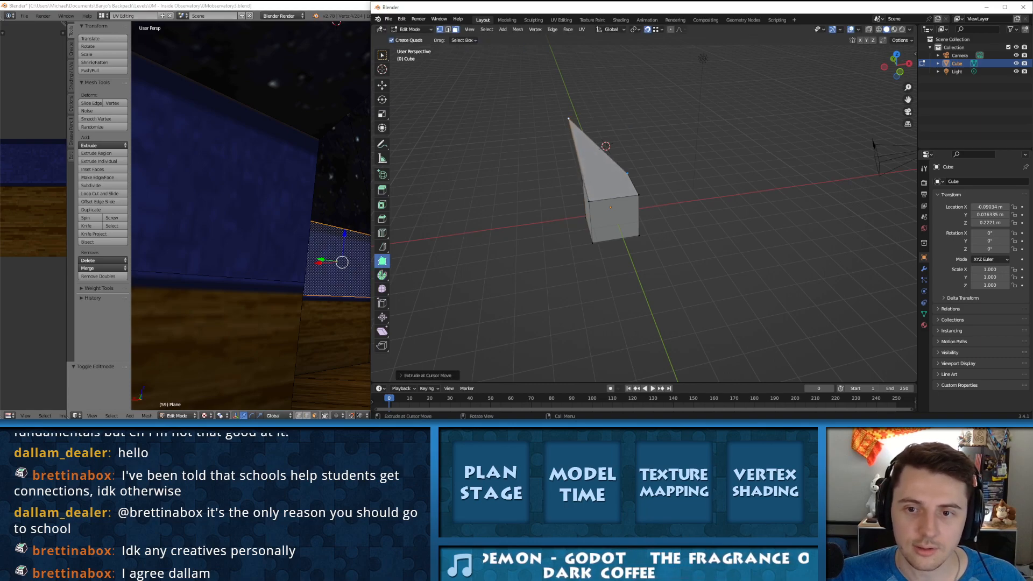
{"action": "left_click_drag", "start_coordinate": [628, 174], "coordinate": [671, 108]}
{"action": "left_click_drag", "start_coordinate": [639, 194], "coordinate": [760, 156]}
{"action": "middle_click_drag", "start_coordinate": [760, 156], "coordinate": [758, 119]}
{"action": "left_click_drag", "start_coordinate": [639, 200], "coordinate": [784, 223]}
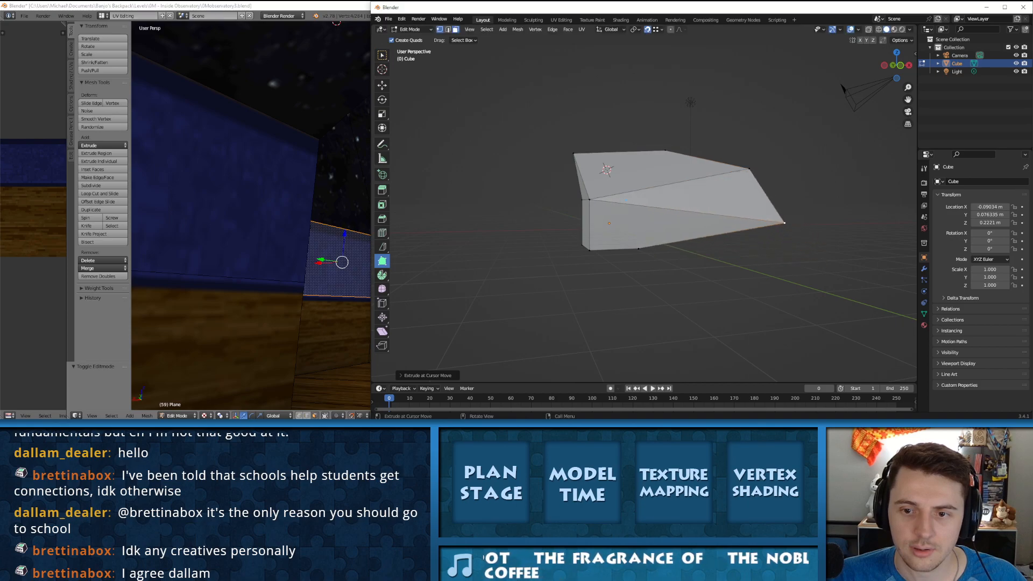
Step: Pull another top corner of the wedge outward with Poly Build, and undo the corner changes back to the plain cube
{"action": "left_click_drag", "start_coordinate": [589, 200], "coordinate": [583, 153]}
{"action": "key", "text": "ctrl+z"}
{"action": "key", "text": "ctrl+z"}
{"action": "key", "text": "ctrl+z"}
{"action": "key", "text": "ctrl+z"}
{"action": "key", "text": "ctrl+z"}
{"action": "key", "text": "ctrl+z"}
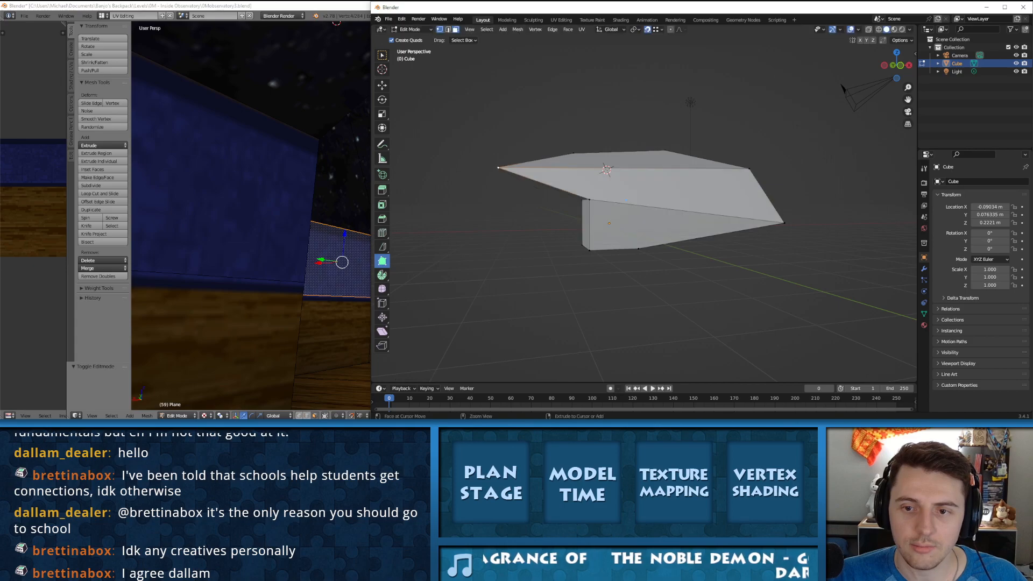
{"action": "middle_click_drag", "start_coordinate": [639, 193], "coordinate": [633, 223]}
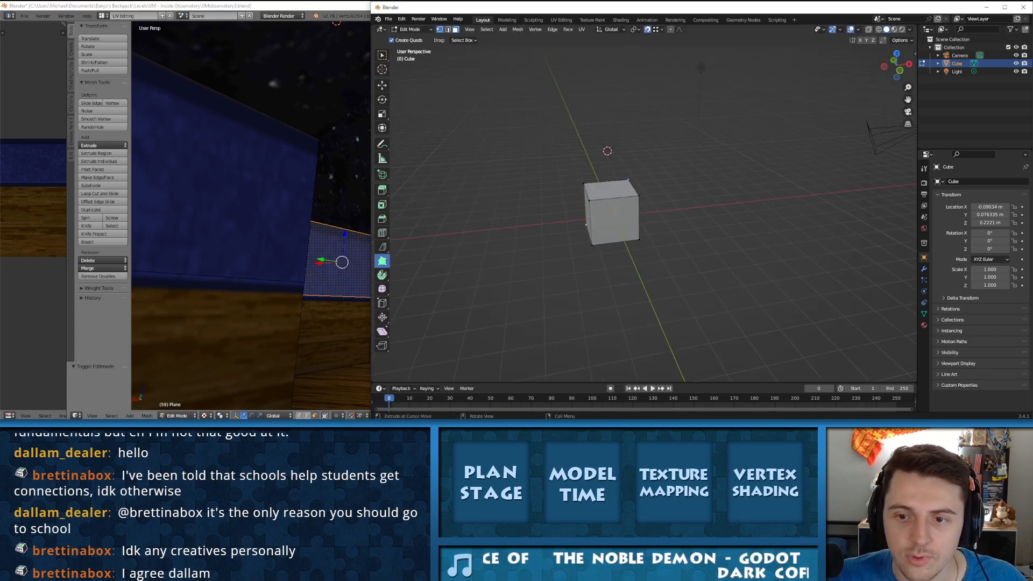
Step: Try raising two of the cube's top corners with Poly Build into a peaked shape, and undo both pulls
{"action": "left_click_drag", "start_coordinate": [633, 182], "coordinate": [630, 136]}
{"action": "middle_click_drag", "start_coordinate": [629, 138], "coordinate": [479, 138]}
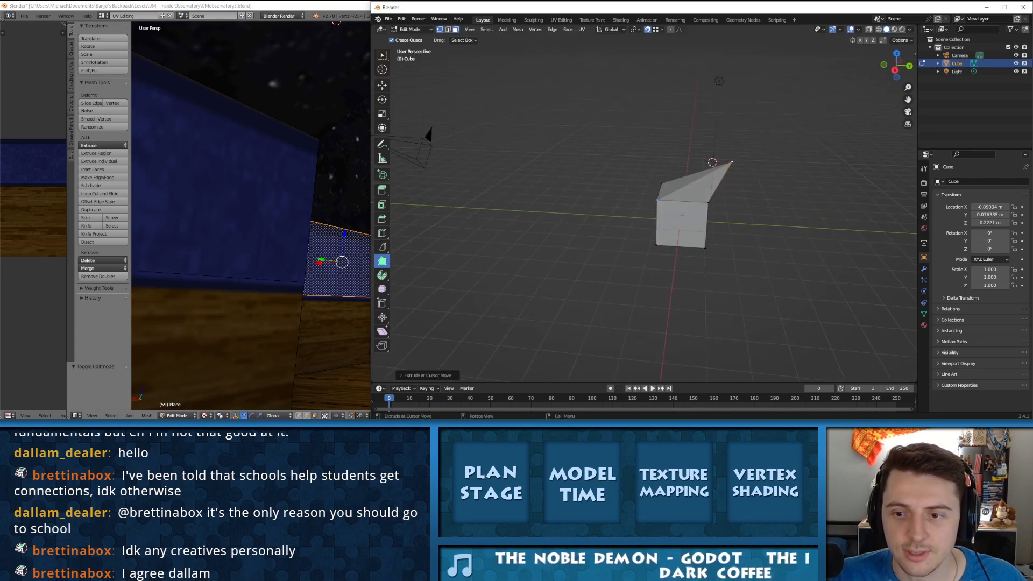
{"action": "left_click_drag", "start_coordinate": [673, 179], "coordinate": [636, 153]}
{"action": "middle_click_drag", "start_coordinate": [637, 153], "coordinate": [744, 163]}
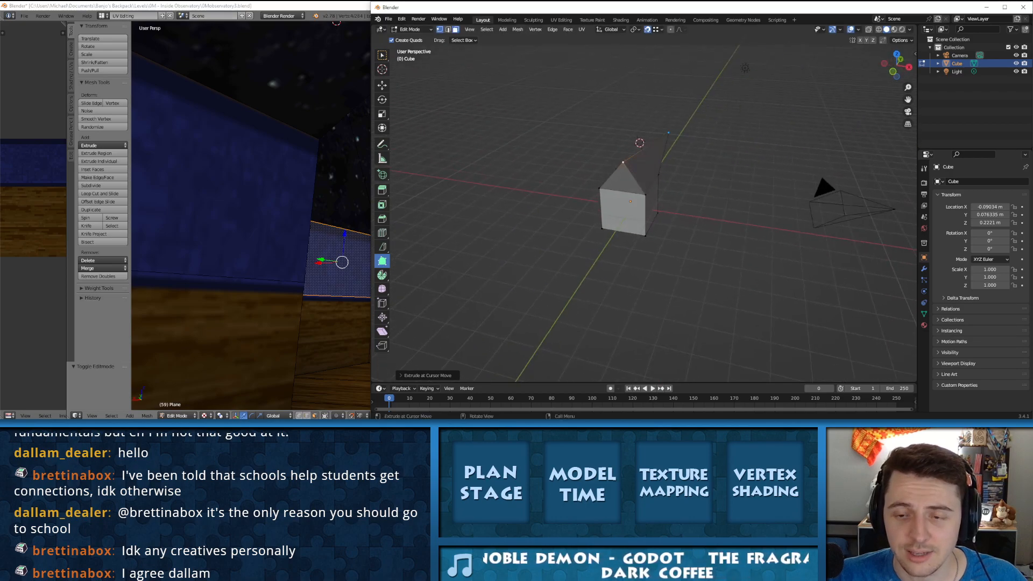
{"action": "key", "text": "ctrl+z"}
{"action": "key", "text": "ctrl+z"}
{"action": "scroll", "coordinate": [619, 175], "scroll_direction": "up", "scroll_amount": 4}
{"action": "middle_click_drag", "start_coordinate": [618, 175], "coordinate": [687, 157]}
{"action": "left_click_drag", "start_coordinate": [504, 270], "coordinate": [504, 269]}
{"action": "middle_click_drag", "start_coordinate": [576, 173], "coordinate": [633, 157], "text": "shift"}
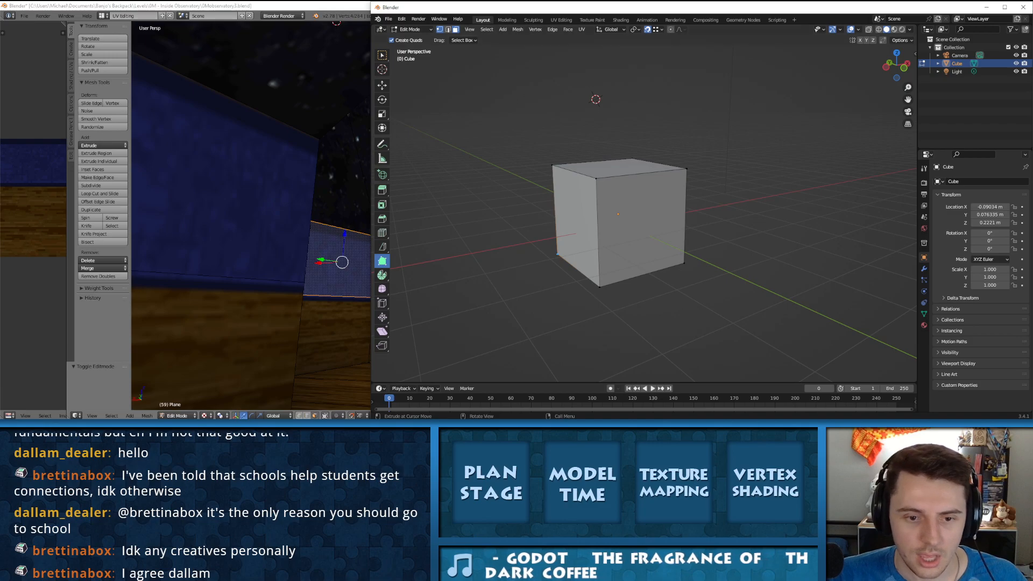
Step: Activate the Spin tool for the cube's mesh
{"action": "left_click", "coordinate": [383, 276]}
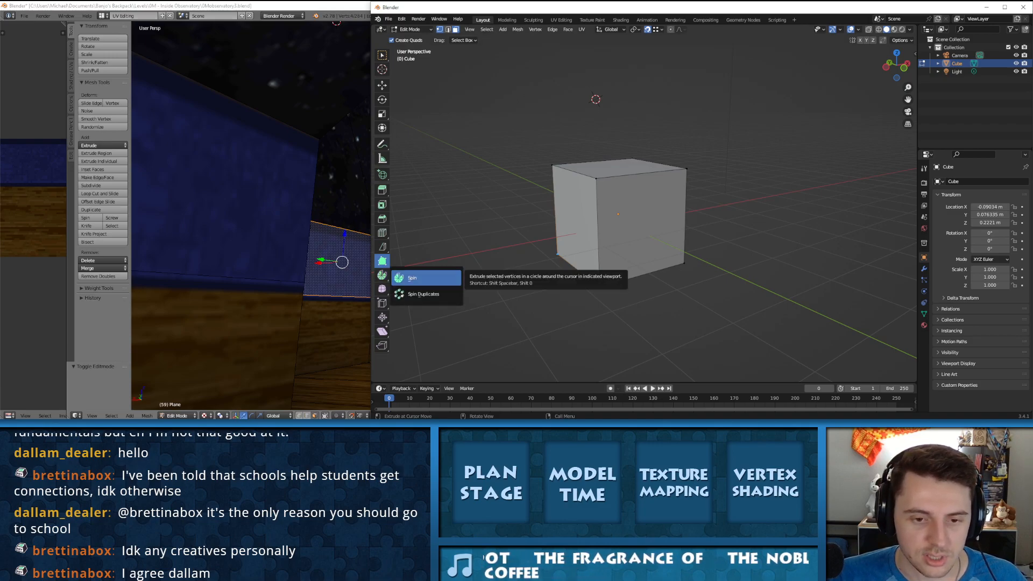
{"action": "left_click", "coordinate": [412, 277]}
{"action": "middle_click_drag", "start_coordinate": [530, 215], "coordinate": [531, 245]}
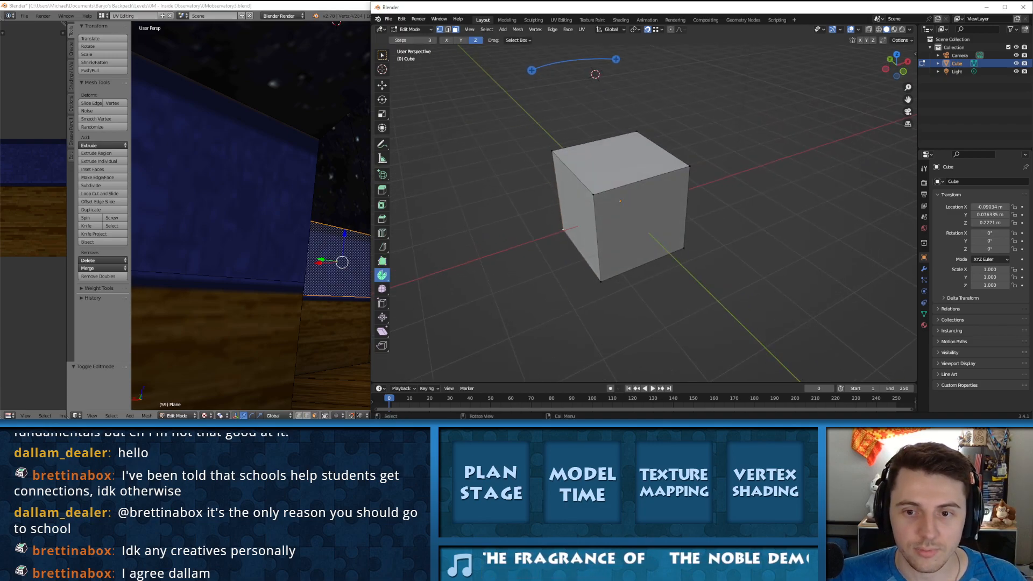
Step: Try sweeping the cube's top face around the 3D cursor with Spin Duplicates, and undo it
{"action": "left_click", "coordinate": [383, 275]}
{"action": "left_click", "coordinate": [422, 291]}
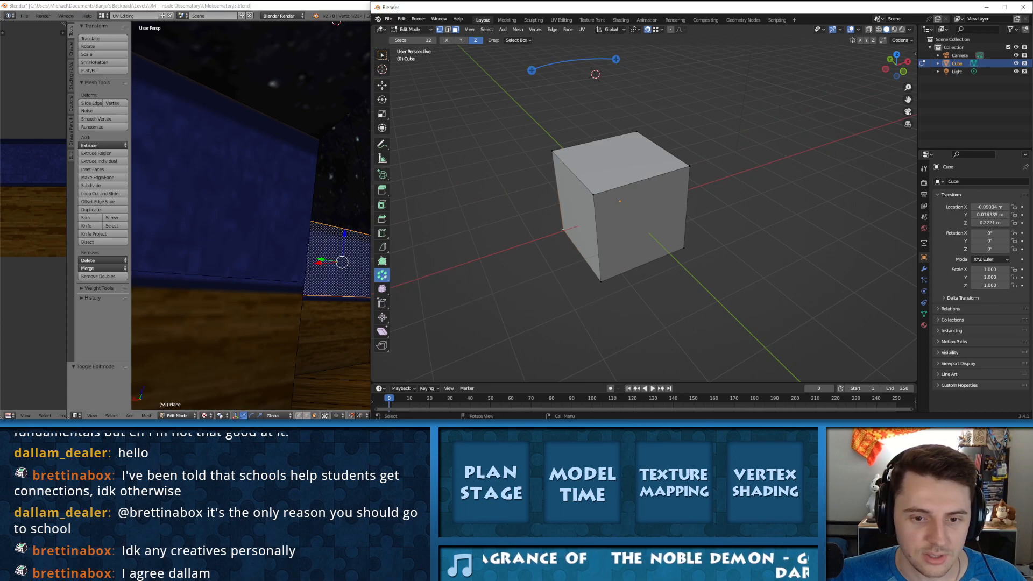
{"action": "left_click", "coordinate": [619, 161], "text": "shift"}
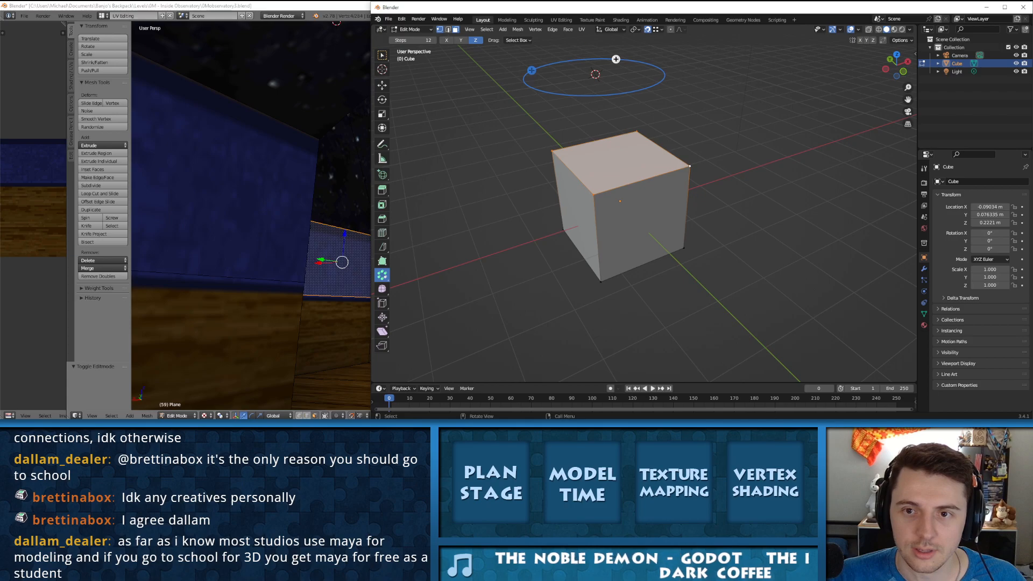
{"action": "left_click_drag", "start_coordinate": [616, 59], "coordinate": [580, 57]}
{"action": "scroll", "coordinate": [615, 115], "scroll_direction": "down", "scroll_amount": 3}
{"action": "left_click_drag", "start_coordinate": [550, 124], "coordinate": [752, 62]}
{"action": "scroll", "coordinate": [752, 62], "scroll_direction": "down", "scroll_amount": 4}
{"action": "middle_click_drag", "start_coordinate": [745, 115], "coordinate": [723, 88]}
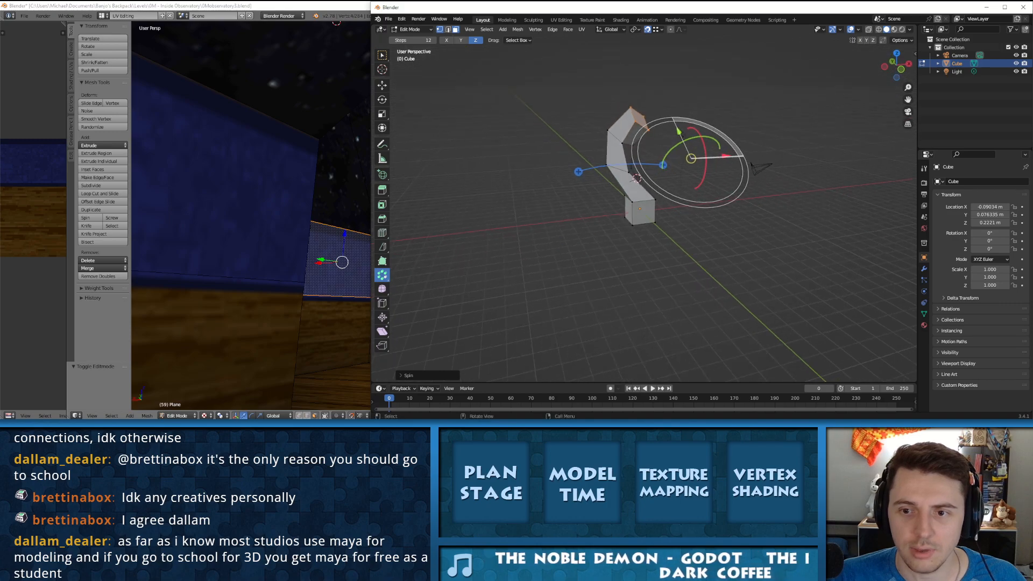
{"action": "middle_click_drag", "start_coordinate": [705, 157], "coordinate": [608, 151]}
{"action": "middle_click_drag", "start_coordinate": [642, 196], "coordinate": [610, 220]}
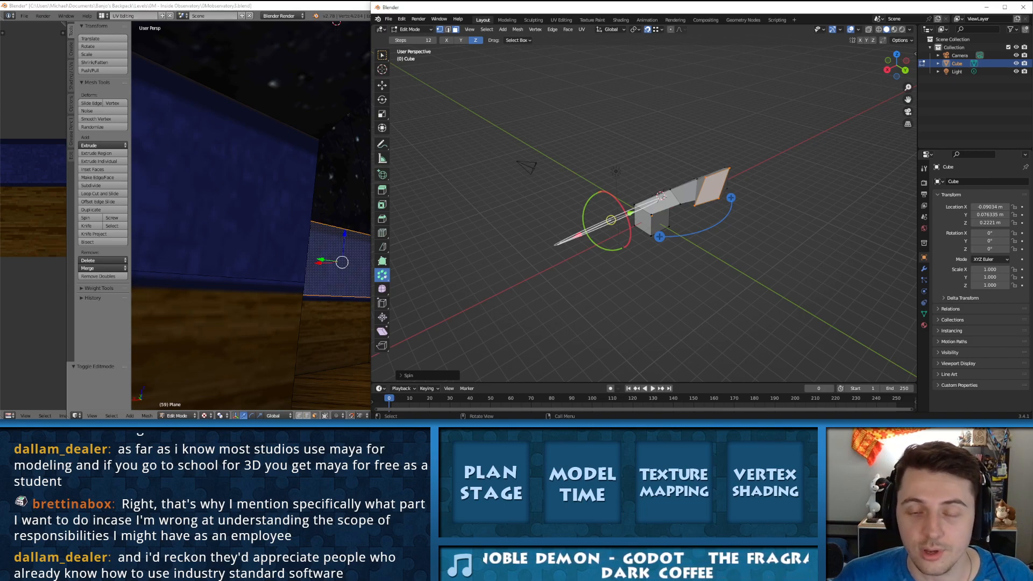
{"action": "key", "text": "ctrl+z"}
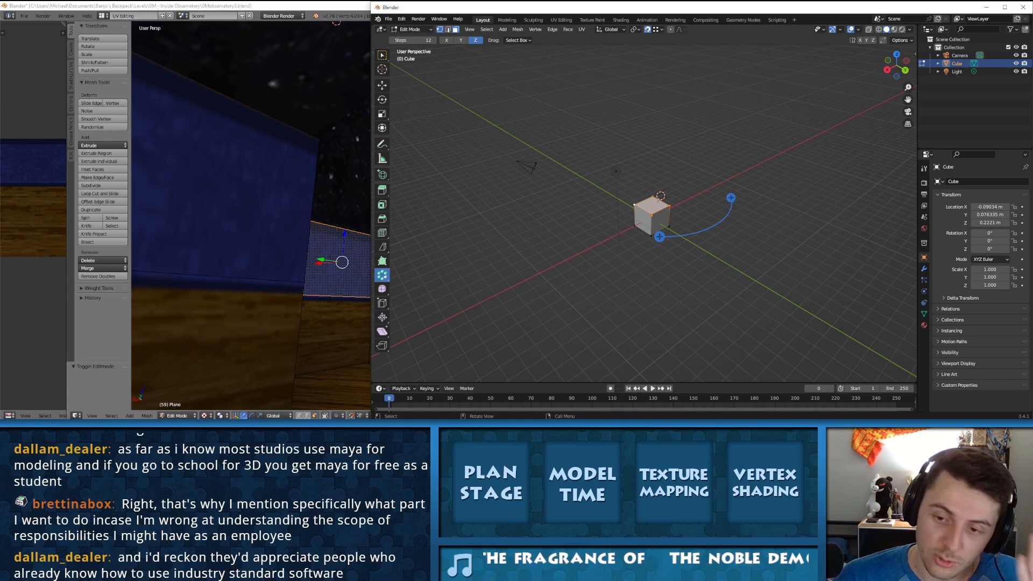
{"action": "key", "text": "KP_Decimal"}
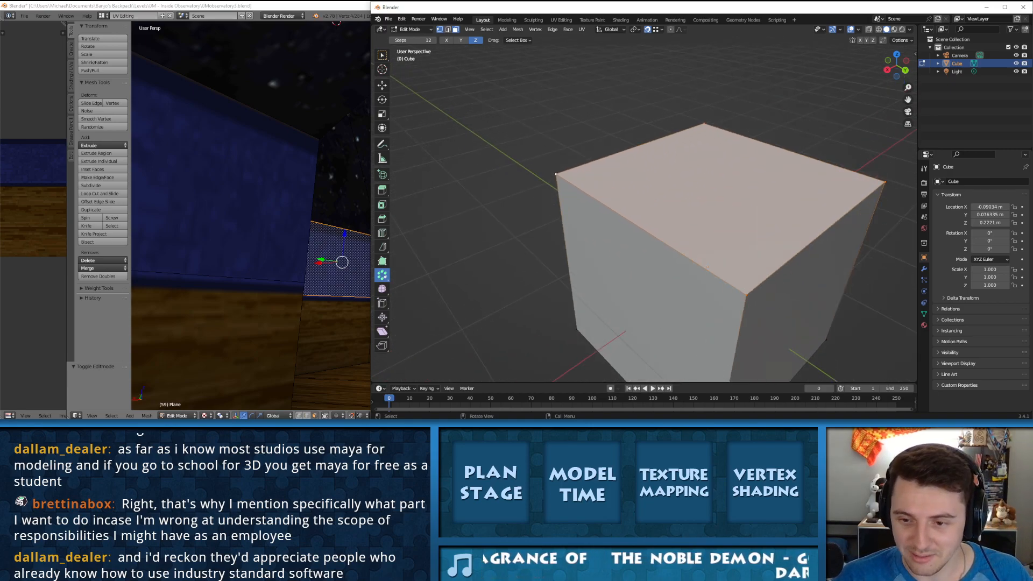
{"action": "scroll", "coordinate": [723, 217], "scroll_direction": "down", "scroll_amount": 6}
{"action": "middle_click_drag", "start_coordinate": [724, 218], "coordinate": [543, 226]}
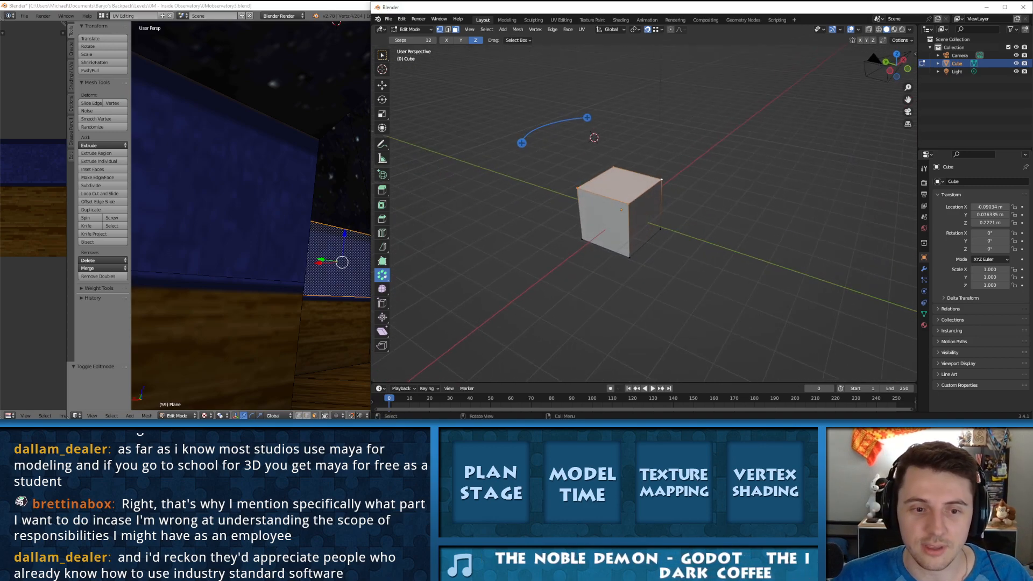
Step: Try different vertex combinations on the cube, ending with the corners of its adjoining side faces selected
{"action": "left_click", "coordinate": [577, 188]}
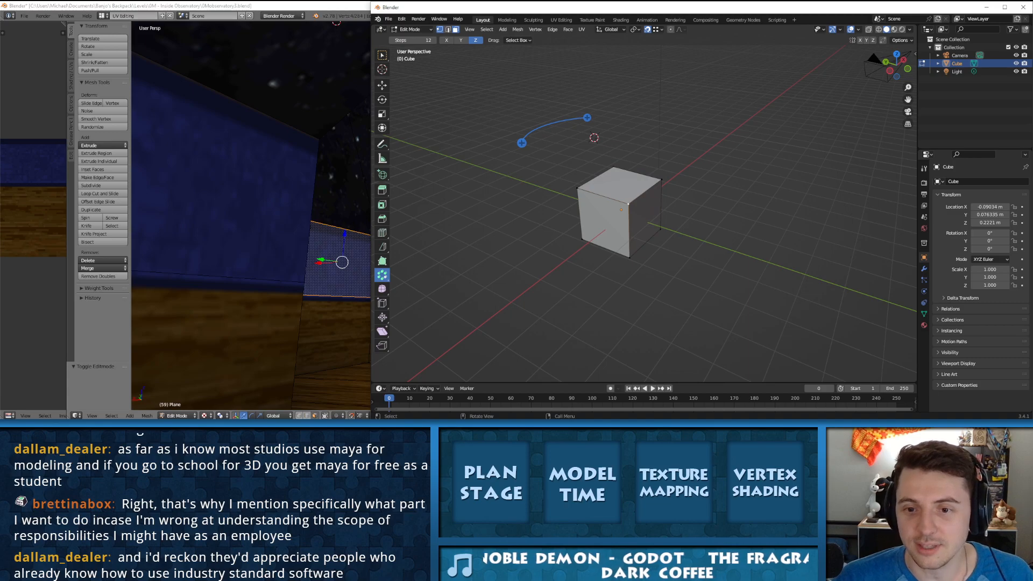
{"action": "left_click", "coordinate": [661, 179]}
{"action": "left_click", "coordinate": [621, 185], "text": "shift"}
{"action": "left_click", "coordinate": [645, 217], "text": "shift"}
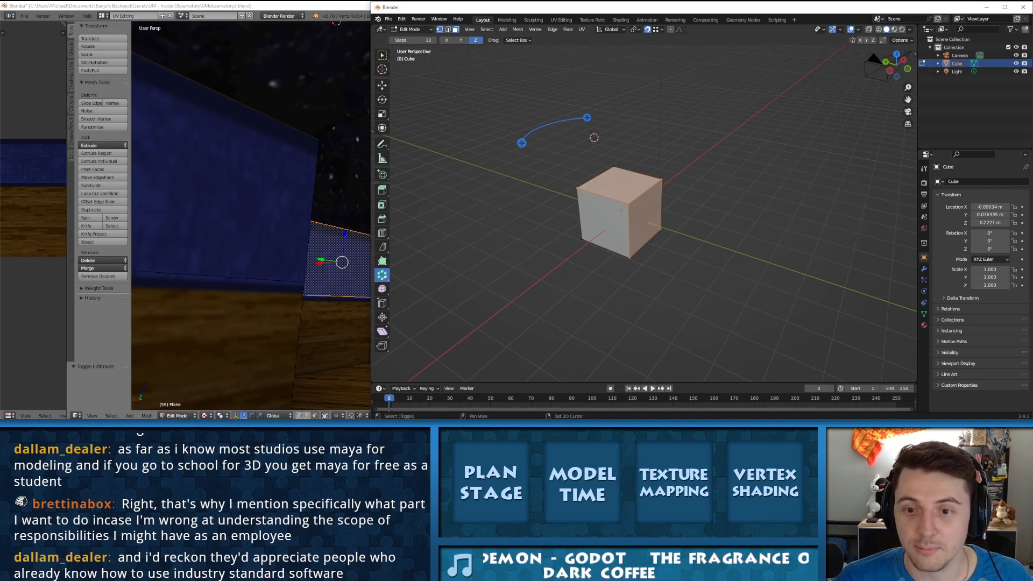
{"action": "left_click", "coordinate": [578, 188]}
{"action": "left_click", "coordinate": [604, 222], "text": "shift"}
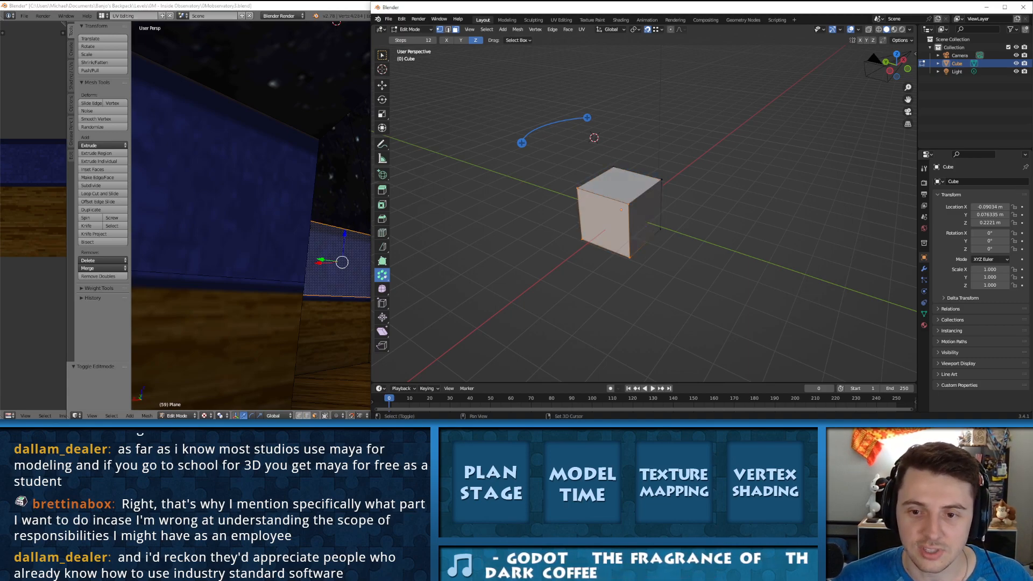
{"action": "left_click", "coordinate": [662, 179], "text": "shift"}
{"action": "left_click", "coordinate": [662, 179], "text": "shift"}
{"action": "left_click", "coordinate": [661, 179], "text": "shift"}
{"action": "middle_click_drag", "start_coordinate": [662, 181], "coordinate": [588, 168]}
{"action": "left_click", "coordinate": [672, 245], "text": "shift"}
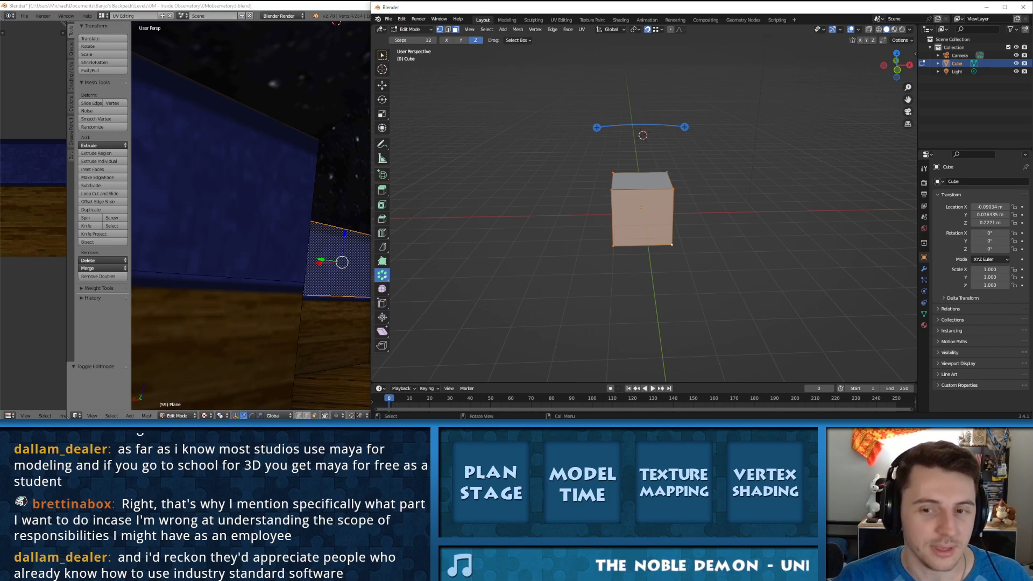
Step: Try the Smooth tool on the selected side faces of the cube, and undo it
{"action": "middle_click_drag", "start_coordinate": [643, 135], "coordinate": [680, 199]}
{"action": "left_click", "coordinate": [382, 288]}
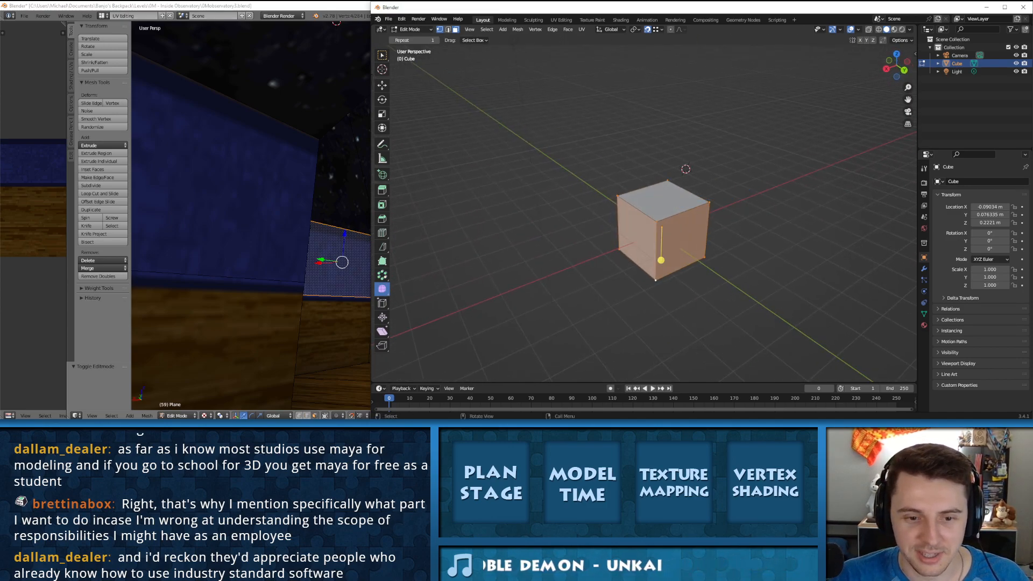
{"action": "left_click_drag", "start_coordinate": [660, 260], "coordinate": [706, 271]}
{"action": "key", "text": "ctrl+z"}
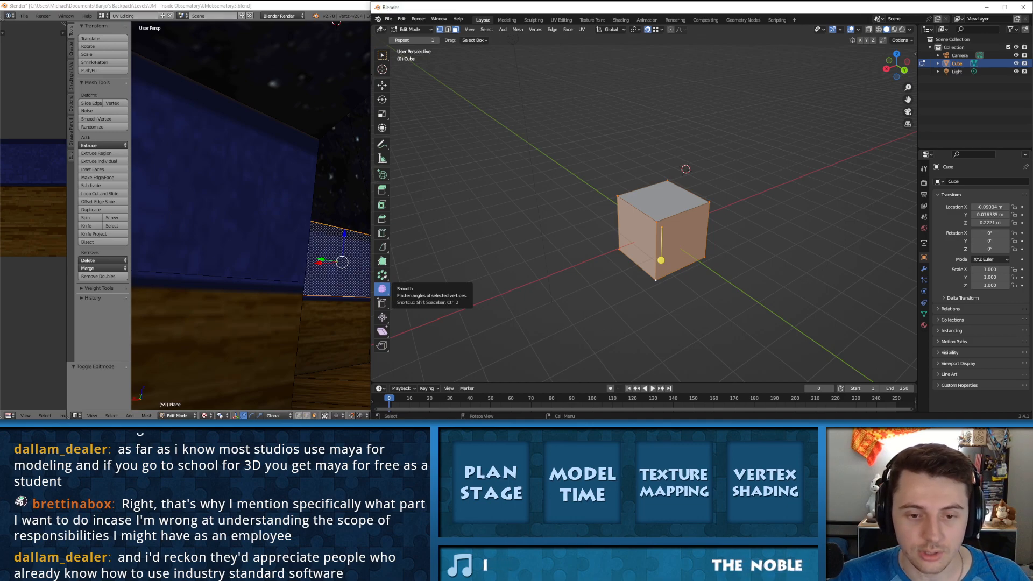
Step: Try the Smooth tool on individual top corner vertices of the cube, and undo each attempt
{"action": "left_click", "coordinate": [656, 221]}
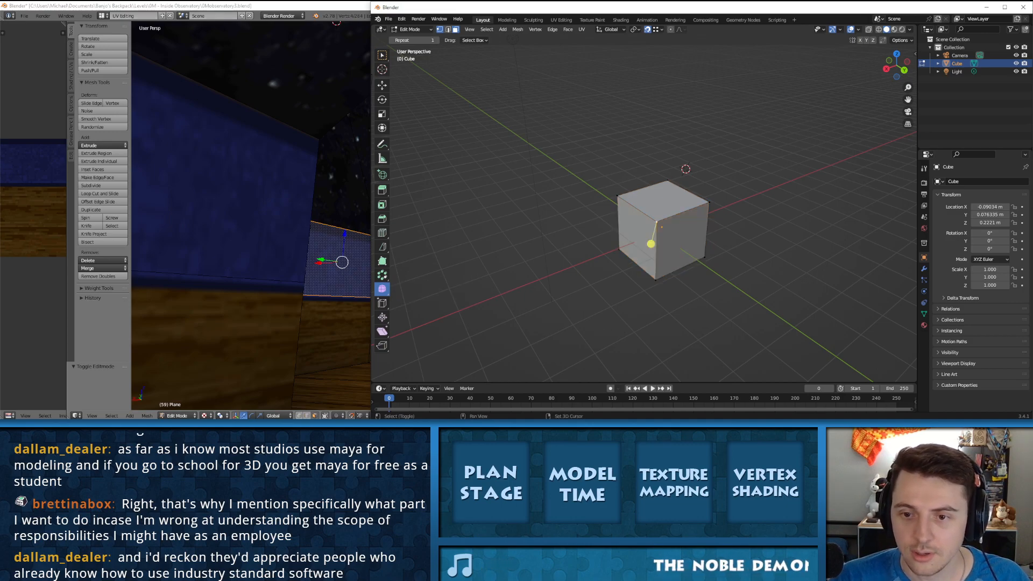
{"action": "left_click", "coordinate": [617, 196], "text": "shift"}
{"action": "left_click", "coordinate": [667, 181], "text": "shift"}
{"action": "left_click_drag", "start_coordinate": [647, 233], "coordinate": [500, 233]}
{"action": "middle_click_drag", "start_coordinate": [647, 233], "coordinate": [557, 251]}
{"action": "key", "text": "ctrl+z"}
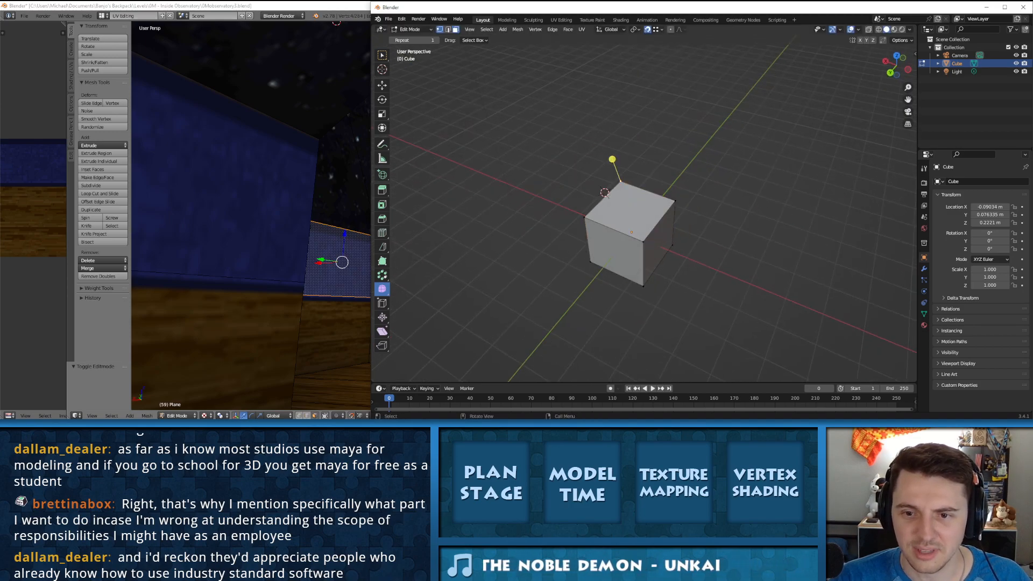
{"action": "left_click_drag", "start_coordinate": [612, 159], "coordinate": [538, 159]}
{"action": "key", "text": "ctrl+z"}
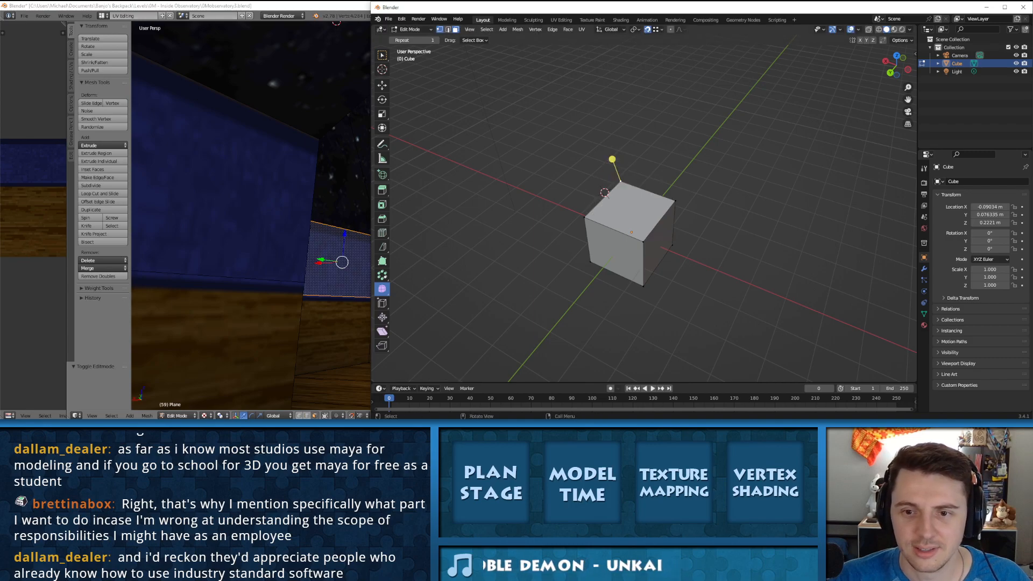
Step: Switch to edge selection and push one top edge of the cube far outward with the Smooth tool
{"action": "left_click", "coordinate": [448, 30]}
{"action": "left_click", "coordinate": [648, 192]}
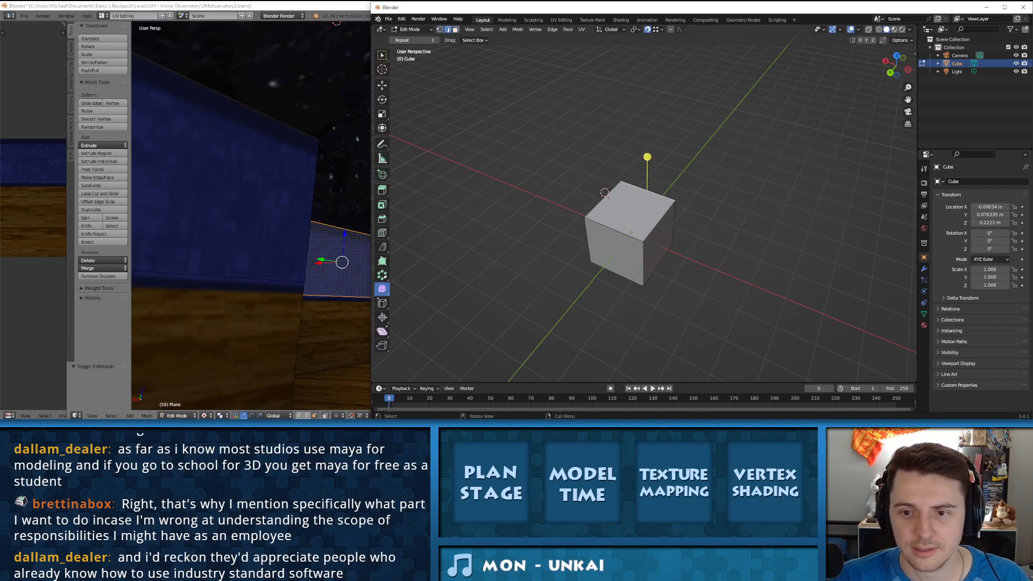
{"action": "left_click_drag", "start_coordinate": [647, 157], "coordinate": [277, 157]}
Step: Push the opposite top edge outward with the Smooth tool in repeated passes, making a flat overhanging top
{"action": "left_click", "coordinate": [614, 230]}
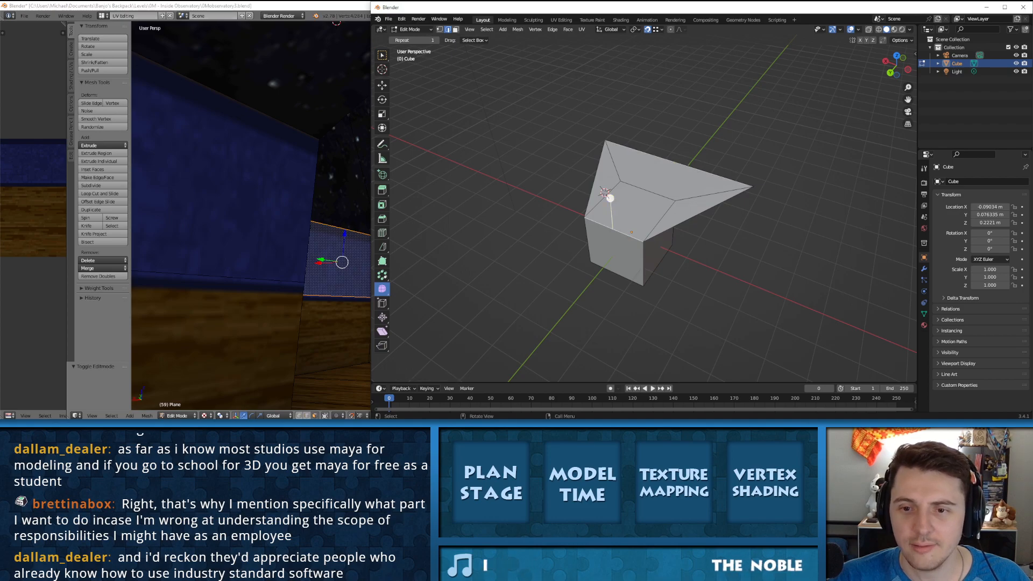
{"action": "left_click_drag", "start_coordinate": [610, 198], "coordinate": [325, 198]}
{"action": "middle_click_drag", "start_coordinate": [640, 215], "coordinate": [581, 178]}
{"action": "key", "text": "ctrl+z"}
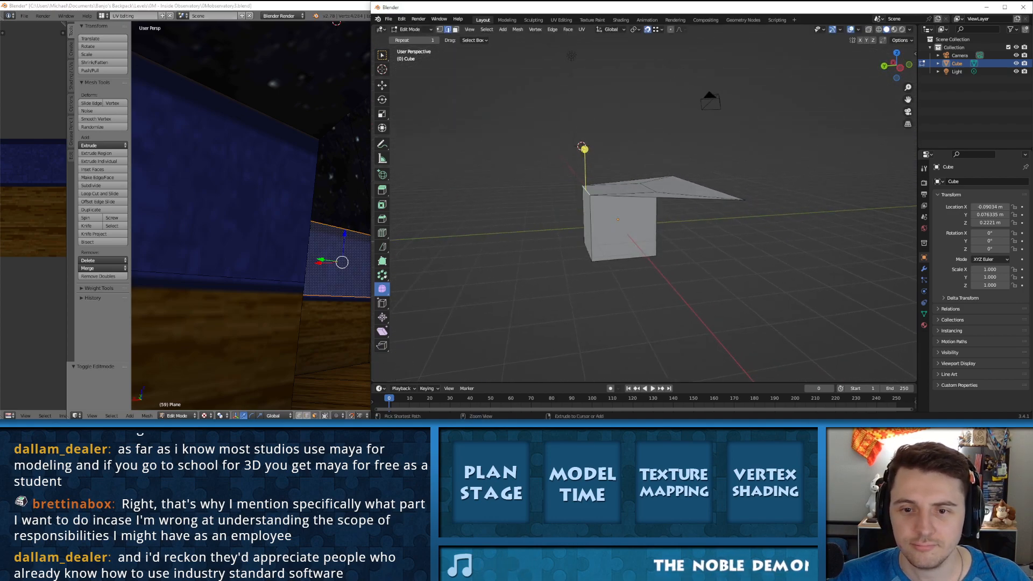
{"action": "left_click_drag", "start_coordinate": [583, 148], "coordinate": [414, 148]}
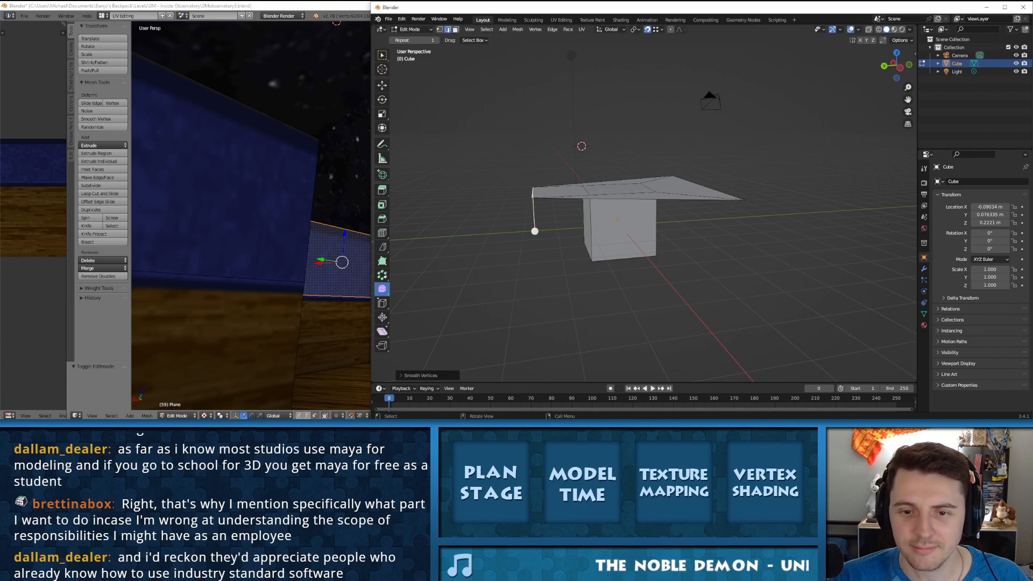
{"action": "left_click_drag", "start_coordinate": [535, 231], "coordinate": [482, 231]}
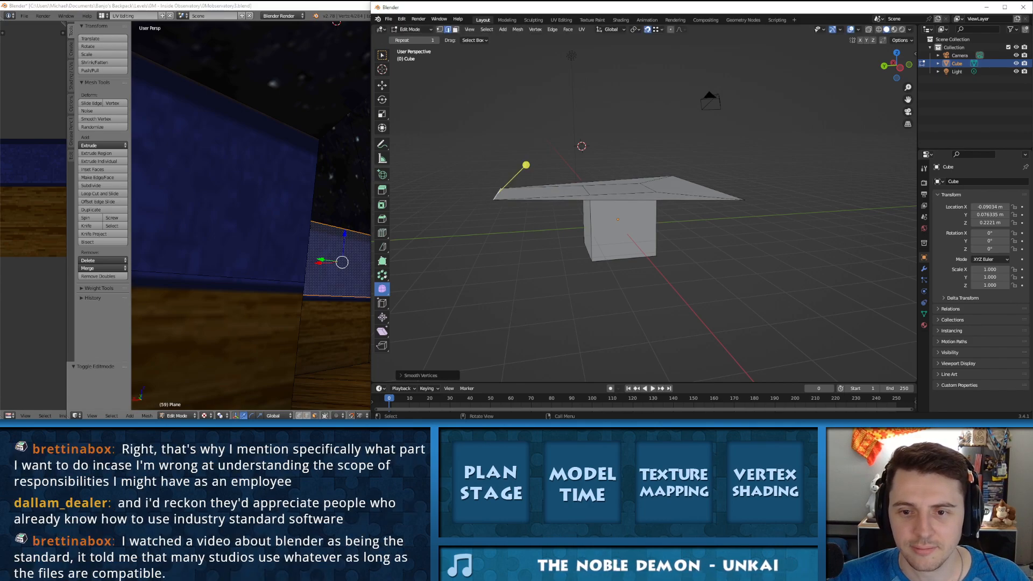
{"action": "middle_click_drag", "start_coordinate": [482, 231], "coordinate": [589, 271]}
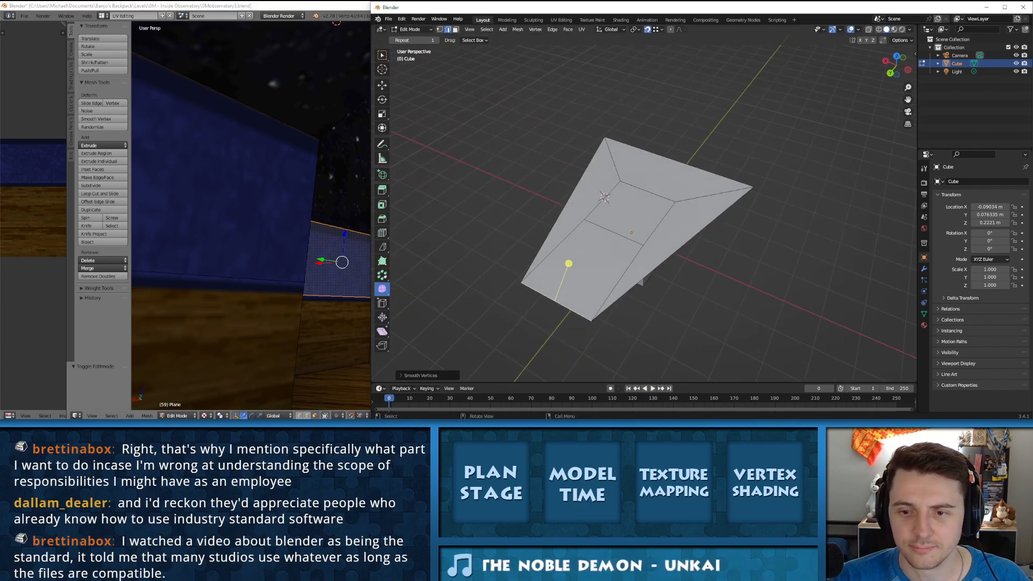
Step: Undo the Smooth edge changes back to the plain cube
{"action": "key", "text": "ctrl+z"}
{"action": "key", "text": "ctrl+z"}
{"action": "key", "text": "ctrl+z"}
{"action": "key", "text": "ctrl+z"}
{"action": "key", "text": "ctrl+z"}
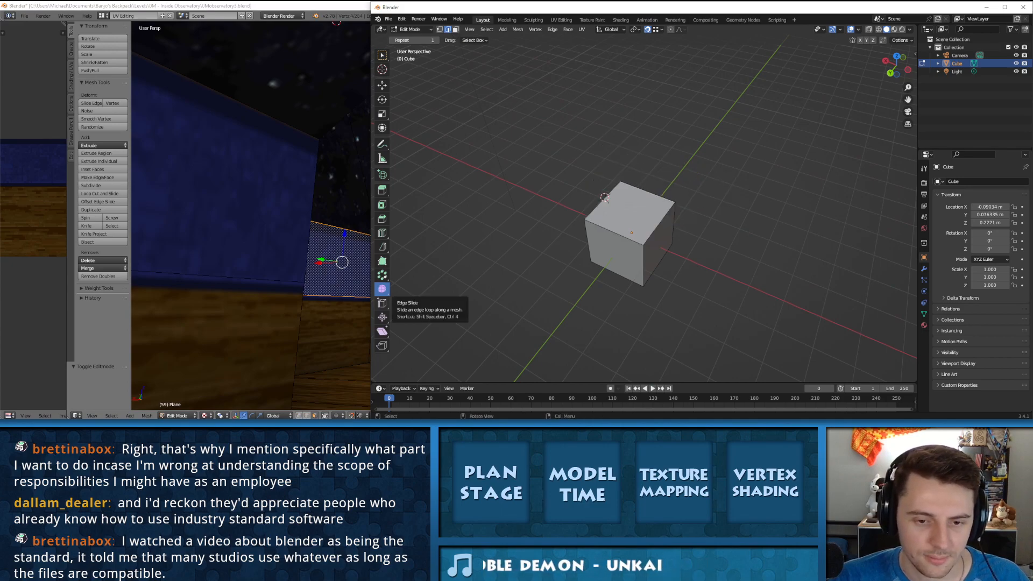
Step: Try the Randomize tool on the edges around the cube's front face, and undo it
{"action": "left_click_drag", "start_coordinate": [382, 289], "coordinate": [420, 308]}
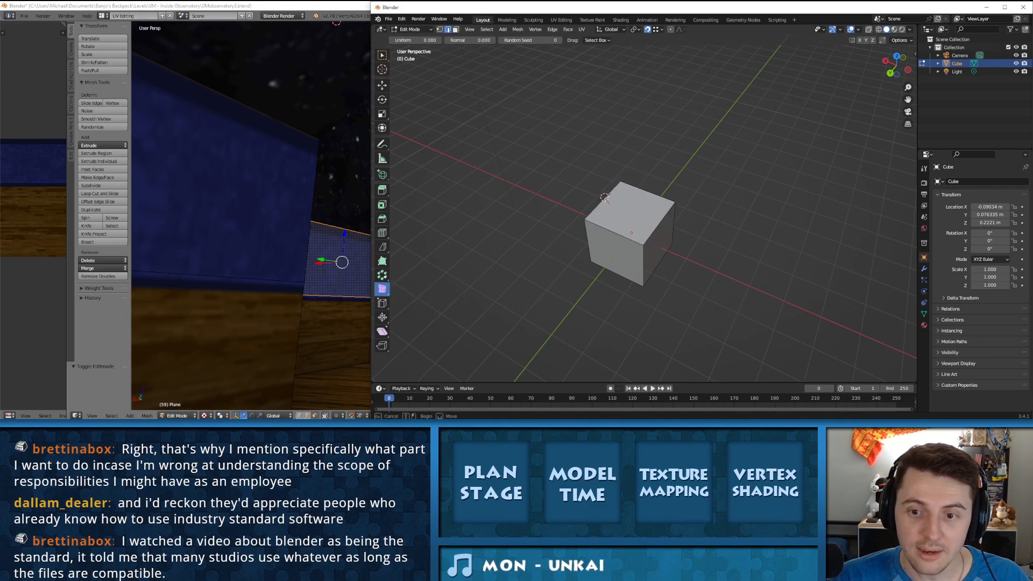
{"action": "key", "text": "a"}
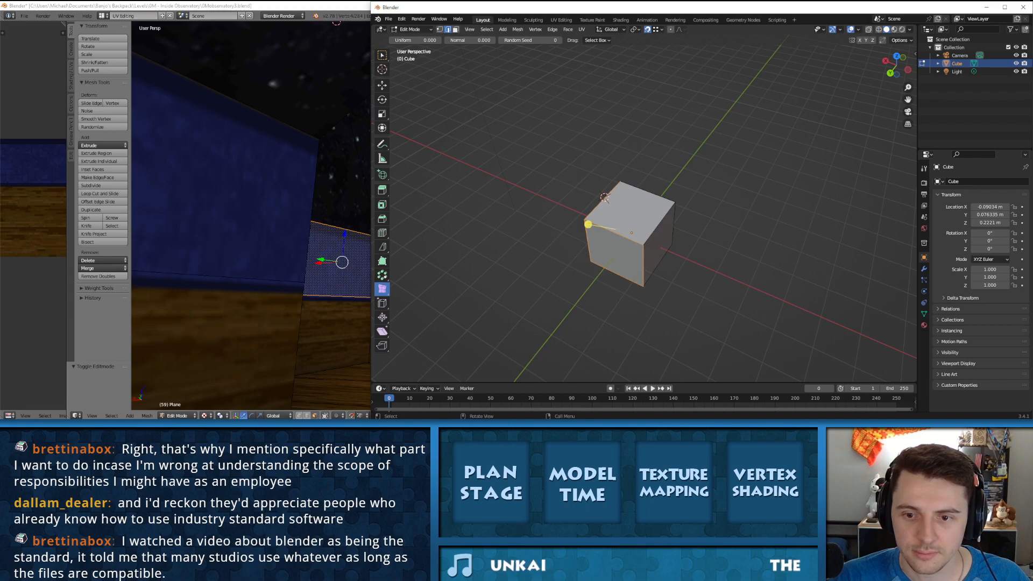
{"action": "mouse_move", "coordinate": [588, 224]}
{"action": "left_mouse_down"}
{"action": "mouse_move", "coordinate": [640, 224]}
{"action": "mouse_move", "coordinate": [608, 225]}
{"action": "left_mouse_up"}
{"action": "key", "text": "ctrl+z"}
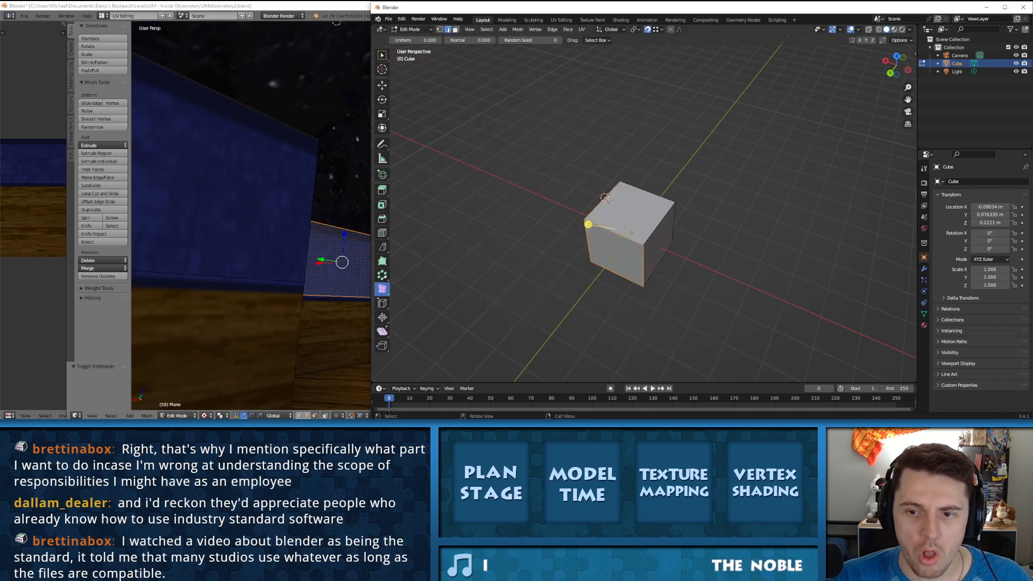
Step: Select the entire cube, try Randomize on all of it, and undo it
{"action": "left_click_drag", "start_coordinate": [531, 171], "coordinate": [731, 317]}
{"action": "left_click_drag", "start_coordinate": [631, 197], "coordinate": [573, 196]}
{"action": "key", "text": "ctrl+z"}
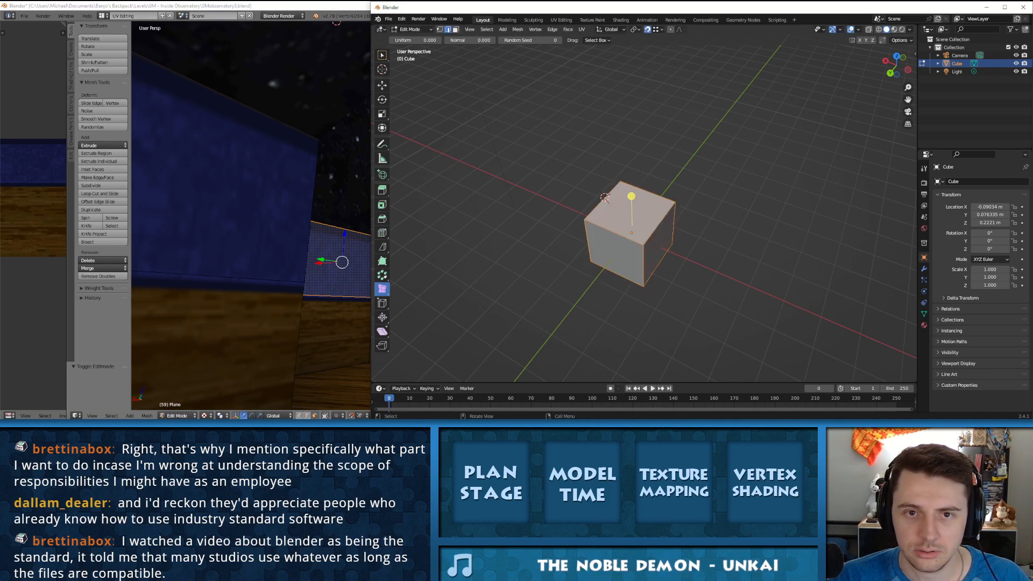
Step: Try the Randomize tool on the cube's top face and raise the face along the Z axis
{"action": "key", "text": "3"}
{"action": "left_click", "coordinate": [630, 215]}
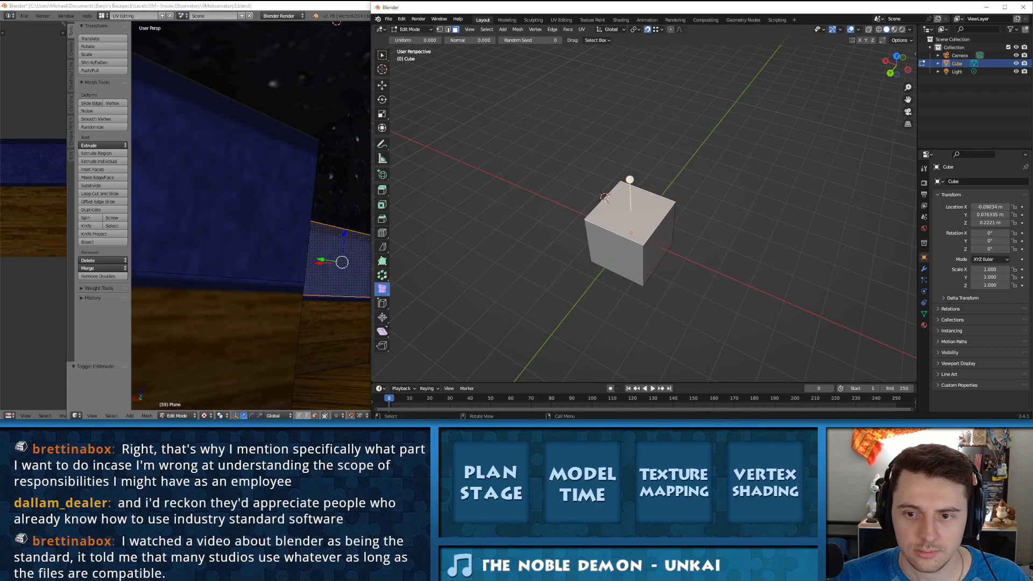
{"action": "left_click_drag", "start_coordinate": [631, 179], "coordinate": [558, 179]}
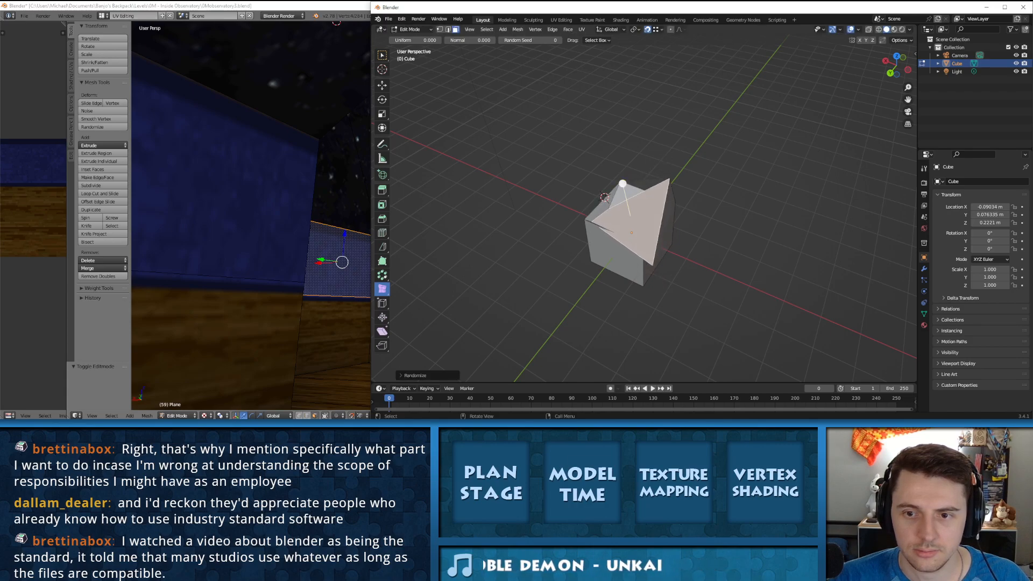
{"action": "key", "text": "g"}
{"action": "key", "text": "z"}
{"action": "left_click", "coordinate": [559, 100]}
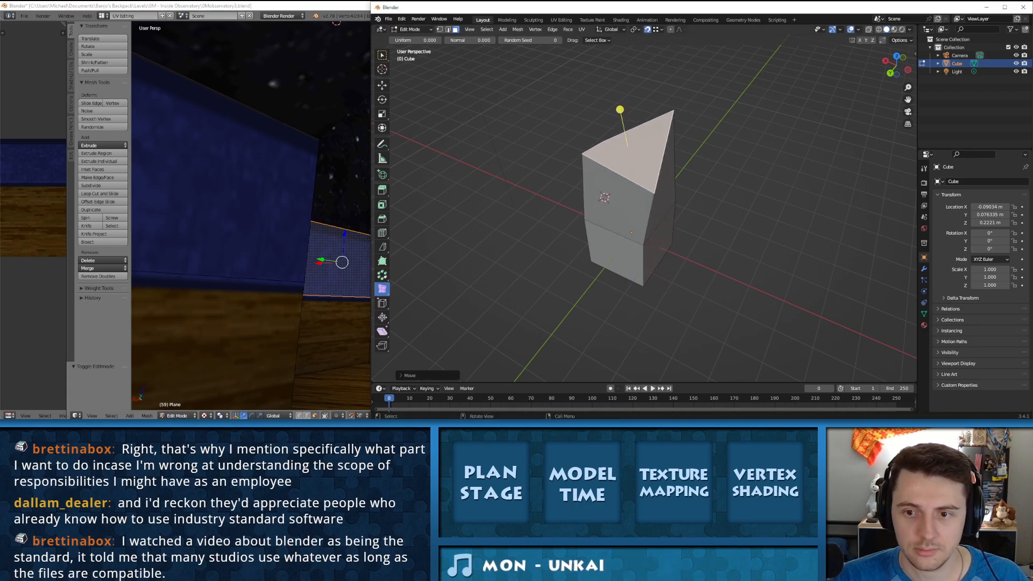
Step: Try triangulating selected upper faces of the raised block, and undo everything back to the plain cube
{"action": "middle_click_drag", "start_coordinate": [559, 99], "coordinate": [718, 108]}
{"action": "left_click", "coordinate": [649, 147], "text": "shift"}
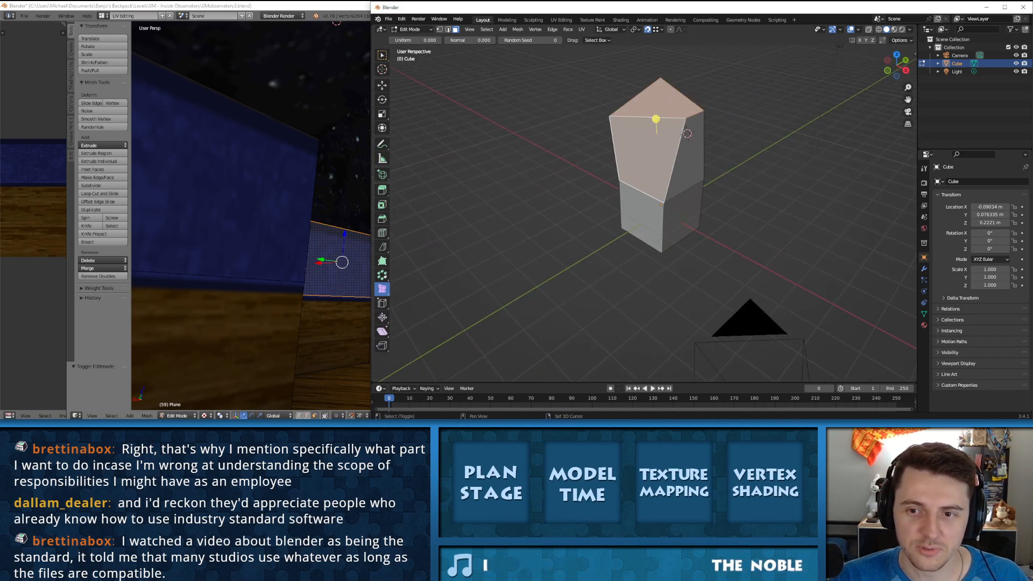
{"action": "left_click", "coordinate": [688, 161], "text": "shift"}
{"action": "mouse_move", "coordinate": [689, 161]}
{"action": "middle_mouse_down"}
{"action": "mouse_move", "coordinate": [632, 137]}
{"action": "mouse_move", "coordinate": [570, 135]}
{"action": "mouse_move", "coordinate": [618, 161]}
{"action": "mouse_move", "coordinate": [581, 156]}
{"action": "mouse_move", "coordinate": [699, 172]}
{"action": "middle_mouse_up"}
{"action": "left_click", "coordinate": [686, 167], "text": "shift"}
{"action": "left_click", "coordinate": [624, 161], "text": "shift"}
{"action": "key", "text": "ctrl+t"}
{"action": "key", "text": "ctrl+z"}
{"action": "key", "text": "ctrl+z"}
{"action": "key", "text": "ctrl+z"}
{"action": "key", "text": "ctrl+z"}
{"action": "key", "text": "ctrl+z"}
{"action": "key", "text": "ctrl+z"}
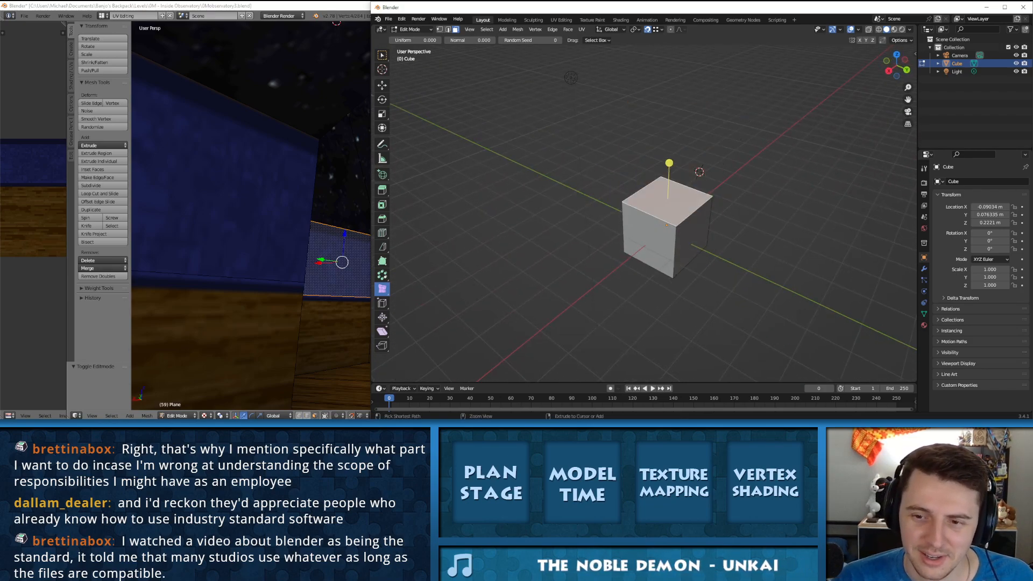
{"action": "key", "text": "ctrl+z"}
Step: Try the Edge Slide tool on the cube's top face, and slide one of its edges across to about the middle of the top
{"action": "left_click", "coordinate": [382, 303]}
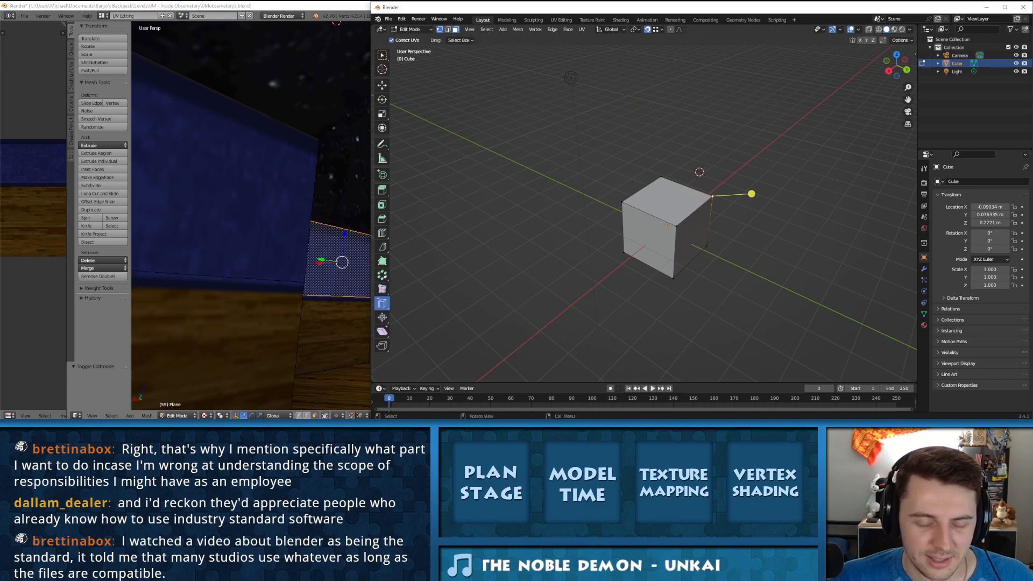
{"action": "key", "text": "ctrl+z"}
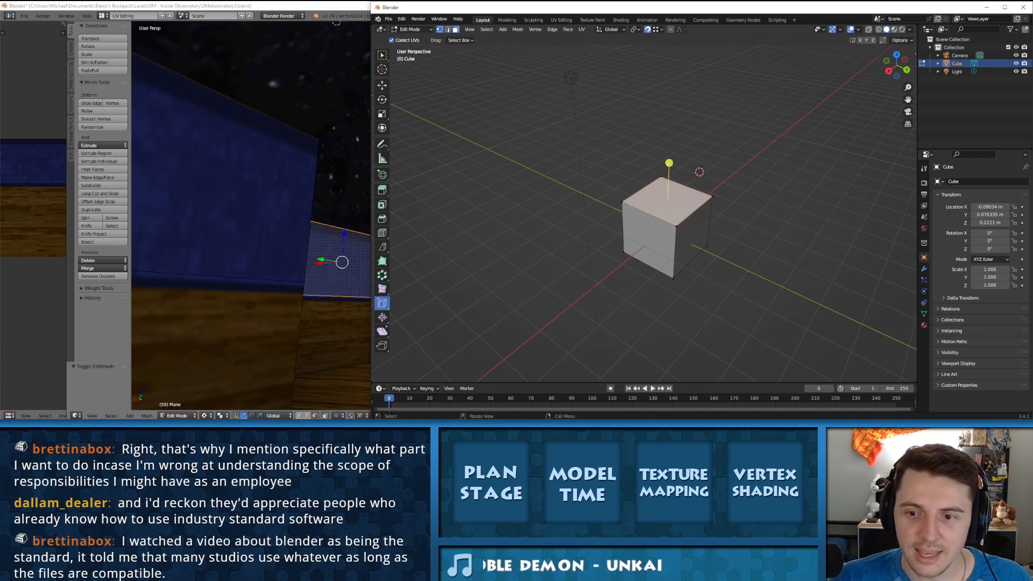
{"action": "left_click_drag", "start_coordinate": [669, 162], "coordinate": [666, 157]}
{"action": "left_click_drag", "start_coordinate": [428, 124], "coordinate": [428, 124]}
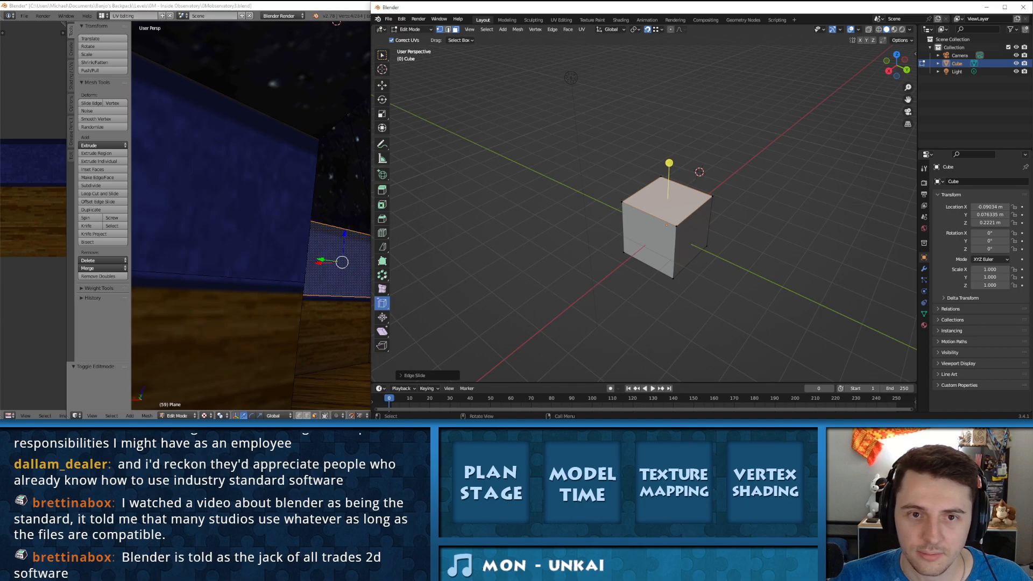
{"action": "left_click", "coordinate": [448, 29]}
{"action": "left_click", "coordinate": [641, 189]}
{"action": "left_click_drag", "start_coordinate": [641, 153], "coordinate": [667, 163]}
Step: Select one half of the split top face and extrude it upward to form a stepped block
{"action": "key", "text": "Tab"}
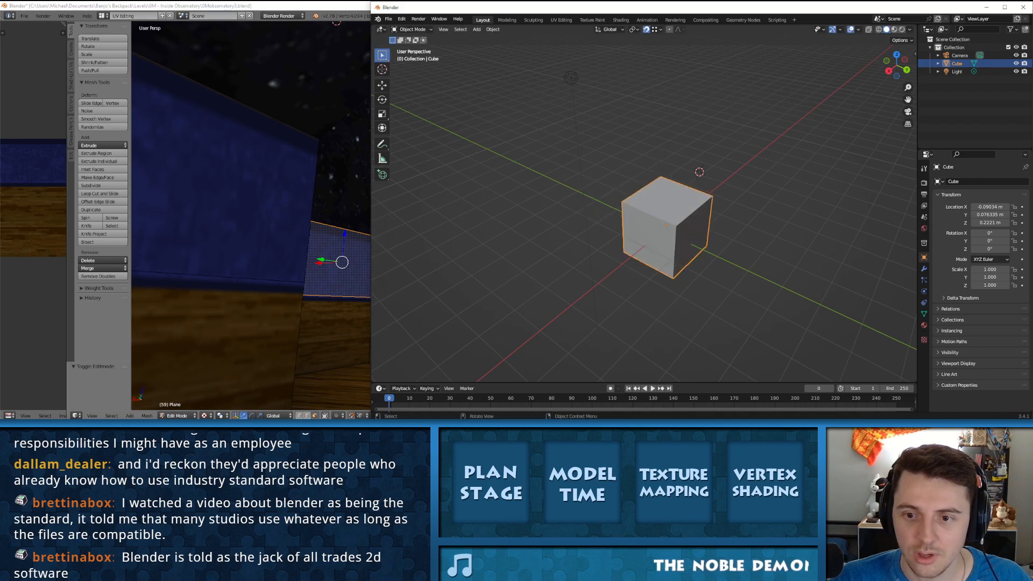
{"action": "key", "text": "Tab"}
{"action": "key", "text": "w"}
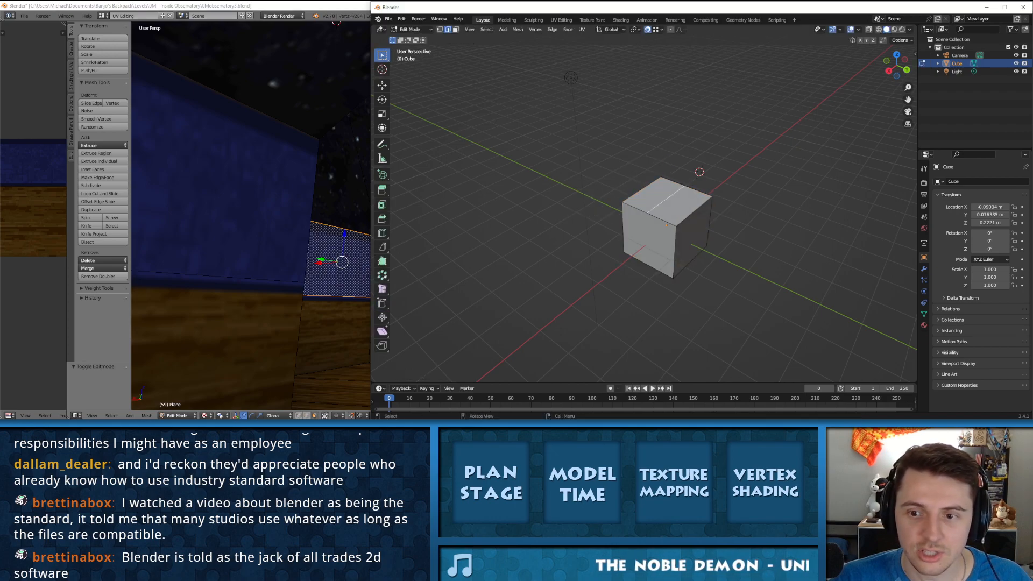
{"action": "key", "text": "w"}
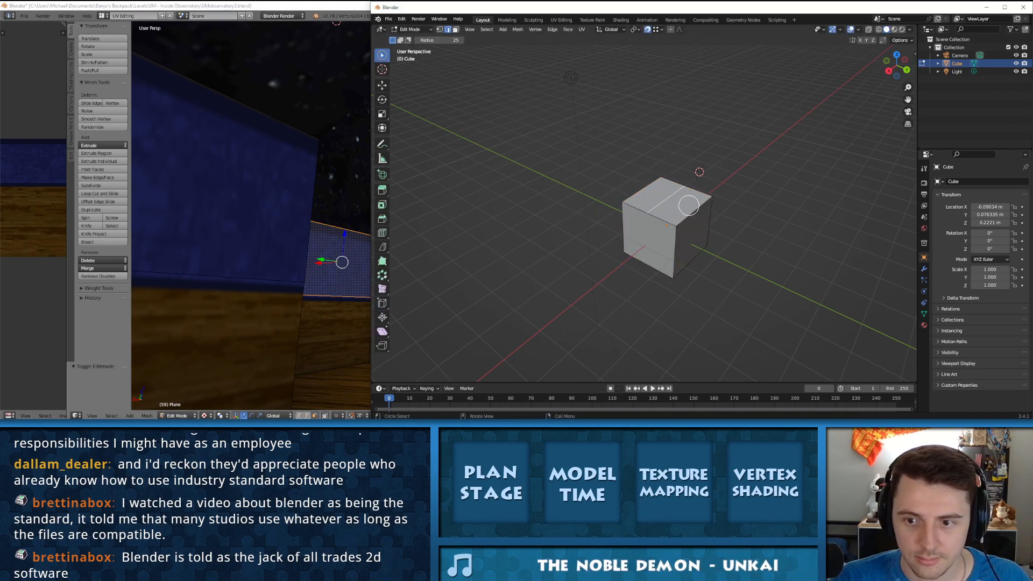
{"action": "key", "text": "3"}
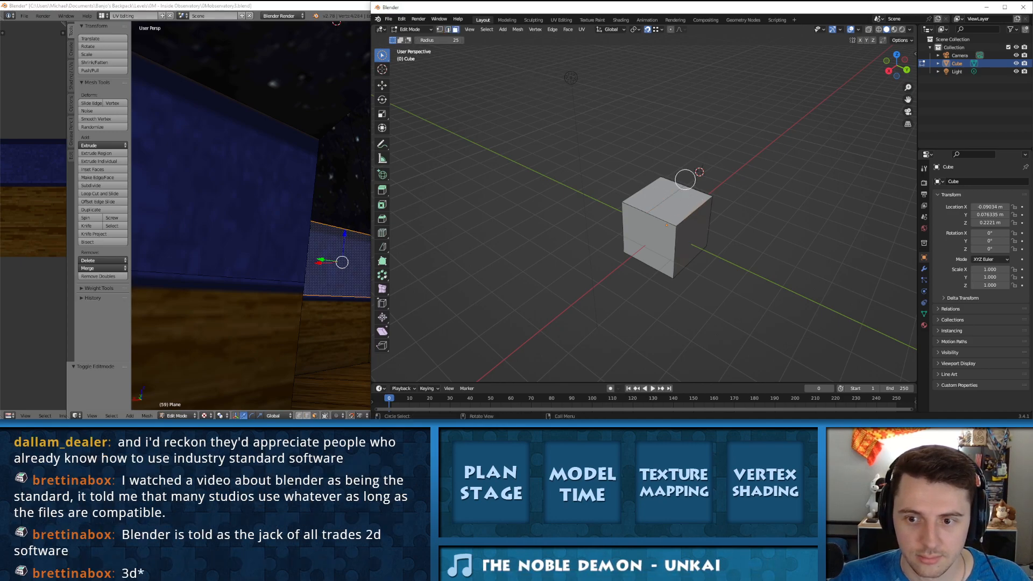
{"action": "left_click", "coordinate": [682, 208]}
{"action": "left_click", "coordinate": [659, 192]}
{"action": "scroll", "coordinate": [688, 198], "scroll_direction": "up", "scroll_amount": 4}
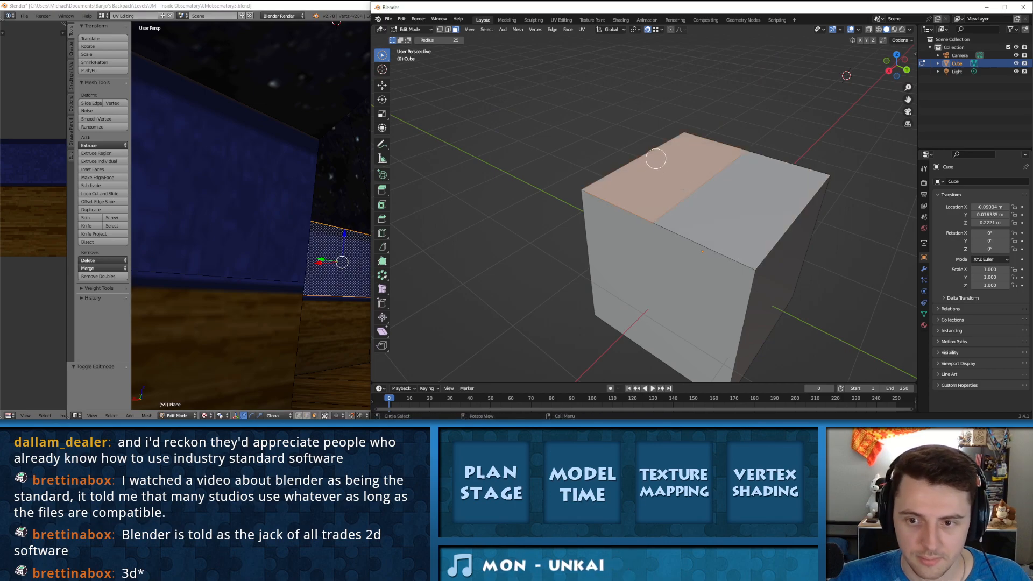
{"action": "key", "text": "e"}
{"action": "left_click", "coordinate": [640, 347]}
{"action": "scroll", "coordinate": [628, 264], "scroll_direction": "down", "scroll_amount": 4}
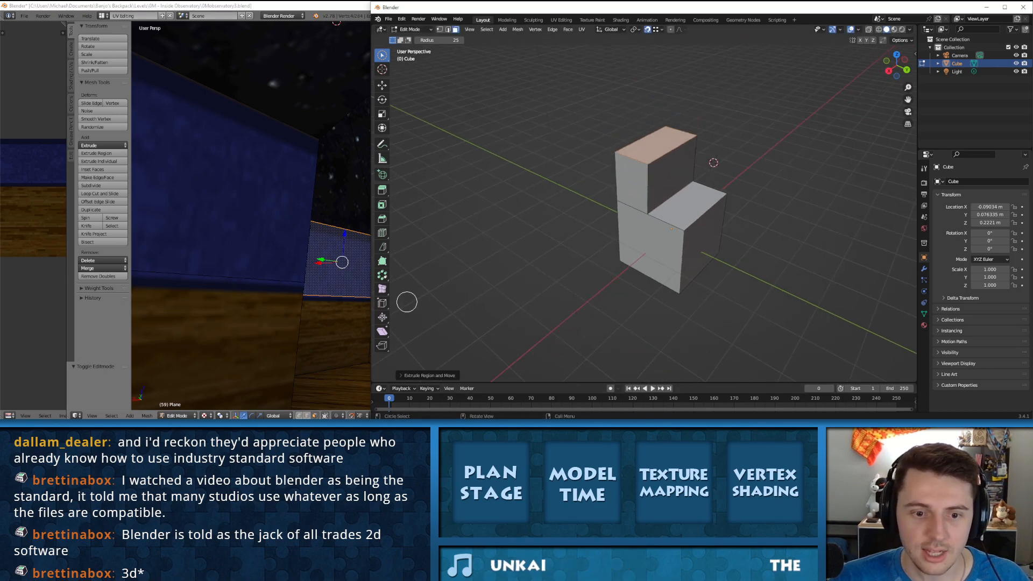
Step: Activate the Edge Slide tool again and select the stepped block's lower top face
{"action": "left_click", "coordinate": [382, 302]}
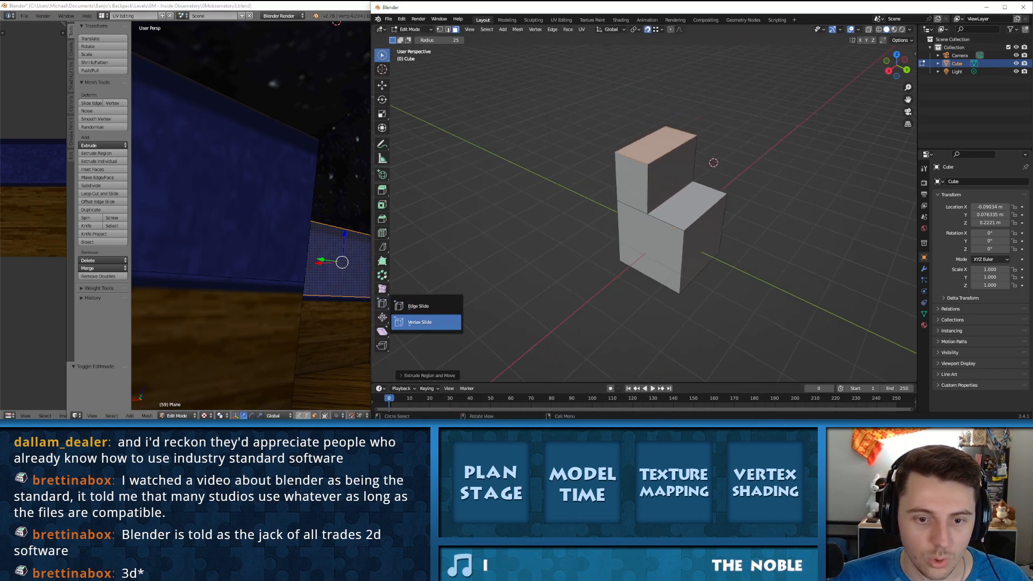
{"action": "left_click", "coordinate": [419, 306]}
{"action": "left_click", "coordinate": [657, 143]}
{"action": "left_click", "coordinate": [703, 240]}
{"action": "left_click", "coordinate": [688, 203]}
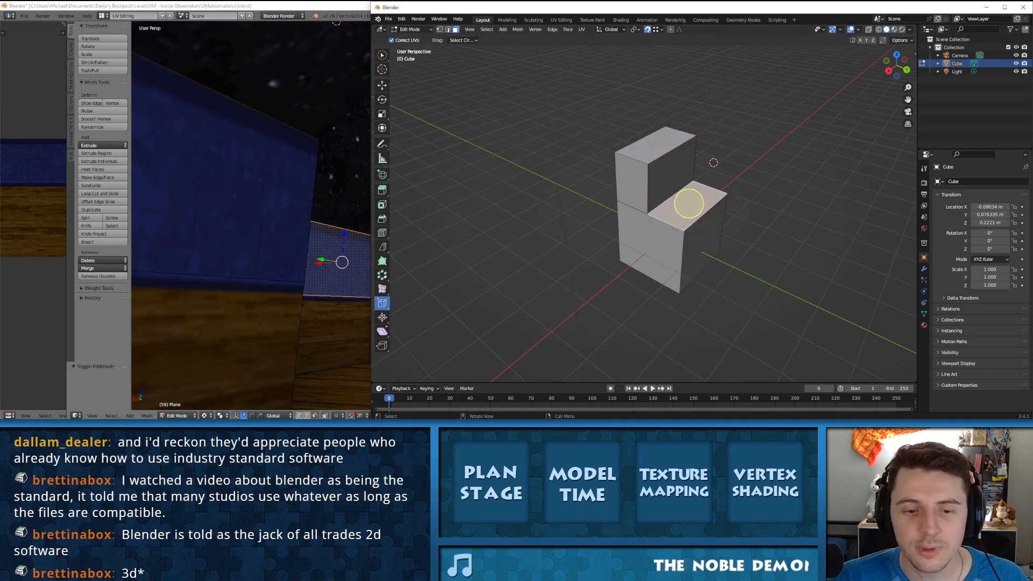
Step: Switch to the older Blender, try Vertex Slide on a top corner vertex of the blue wall, and undo it
{"action": "scroll", "coordinate": [262, 215], "scroll_direction": "up", "scroll_amount": 4}
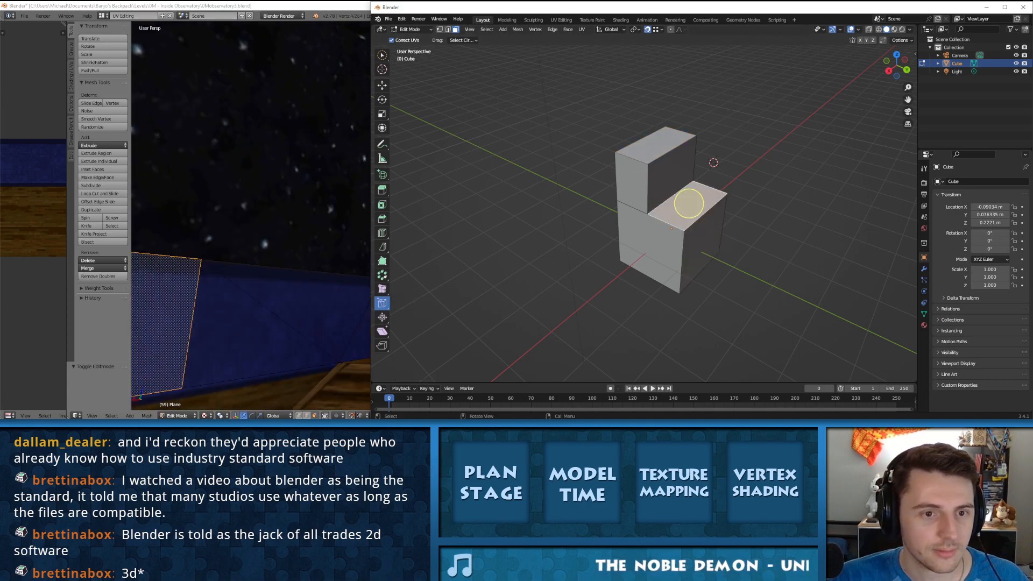
{"action": "scroll", "coordinate": [261, 215], "scroll_direction": "down", "scroll_amount": 3}
{"action": "left_click", "coordinate": [261, 215]}
{"action": "key", "text": "ctrl+Tab"}
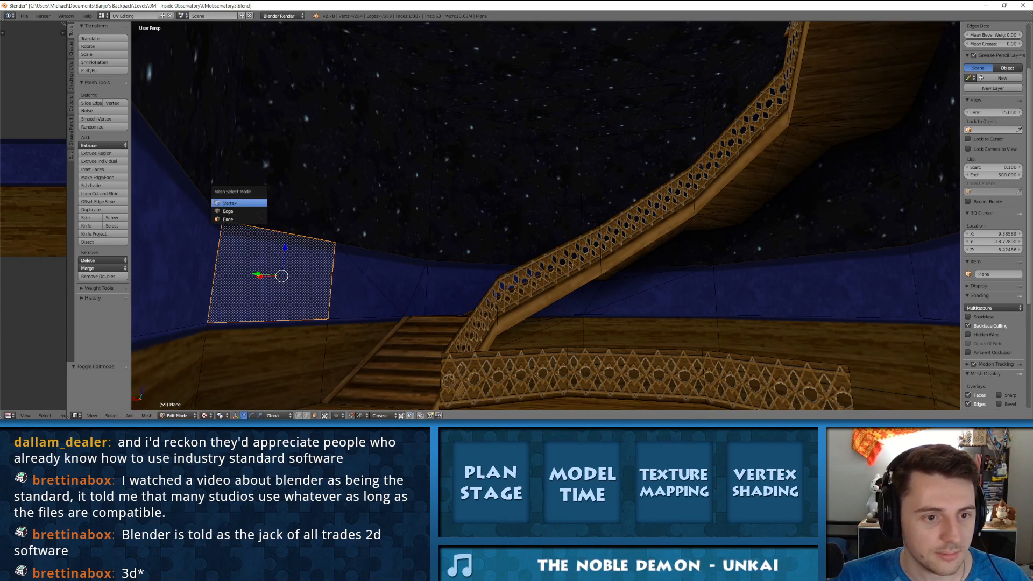
{"action": "left_click", "coordinate": [237, 202]}
{"action": "right_click", "coordinate": [223, 221]}
{"action": "key", "text": "shift+v"}
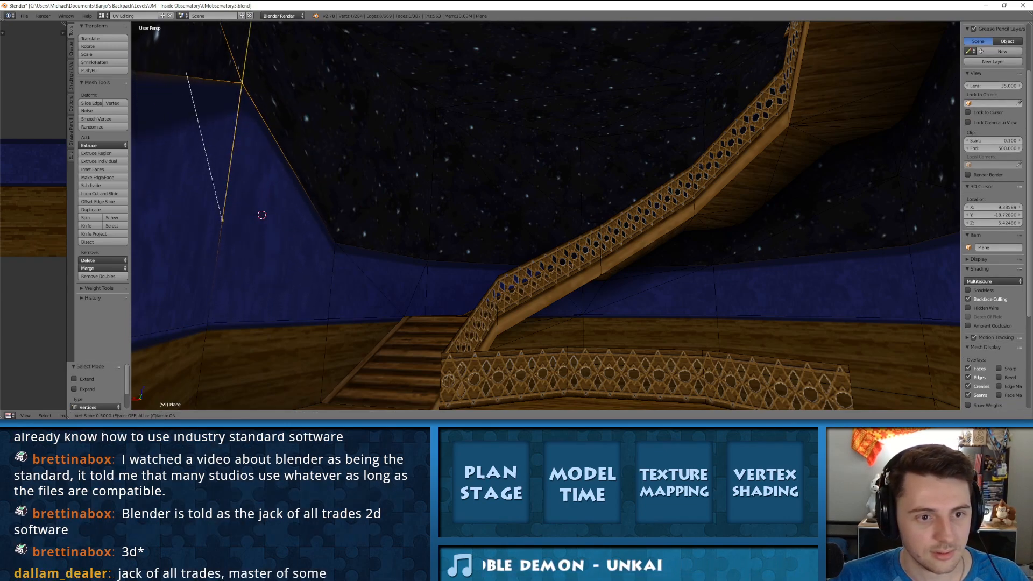
{"action": "left_click", "coordinate": [222, 221]}
{"action": "key", "text": "ctrl+z"}
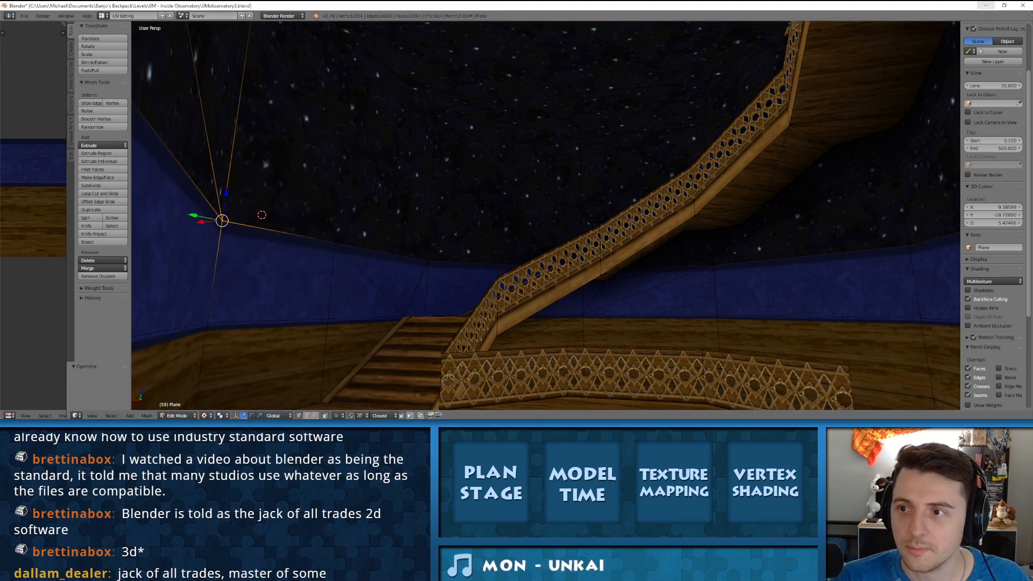
Step: Examine the observatory level in the older Blender, from the lower staircase to the upper room with the telescope and central platform
{"action": "scroll", "coordinate": [545, 215], "scroll_direction": "down", "scroll_amount": 6}
{"action": "middle_click_drag", "start_coordinate": [517, 183], "coordinate": [560, 236]}
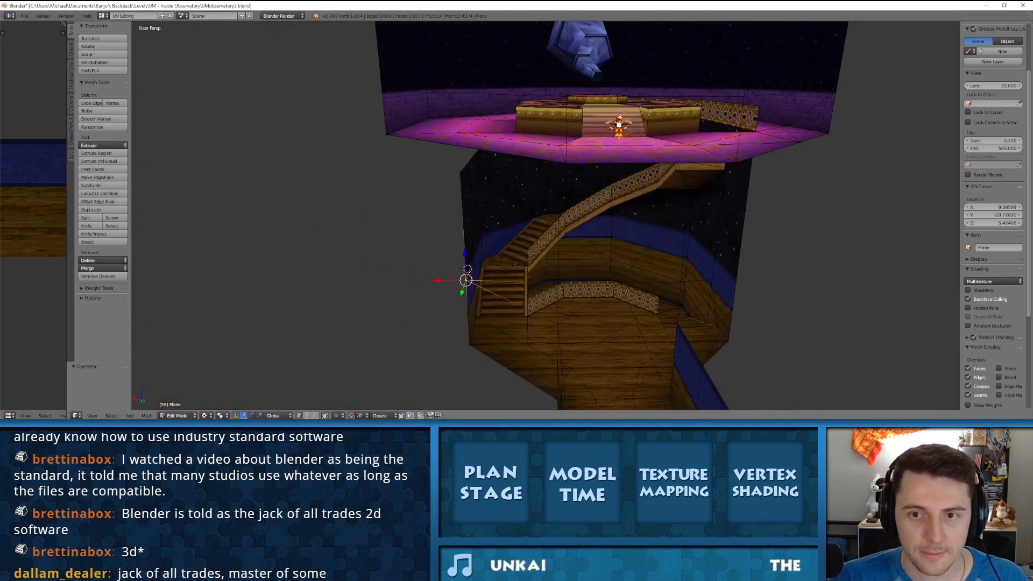
{"action": "middle_click_drag", "start_coordinate": [560, 135], "coordinate": [538, 323], "text": "shift"}
{"action": "scroll", "coordinate": [545, 242], "scroll_direction": "up", "scroll_amount": 4}
{"action": "middle_click_drag", "start_coordinate": [560, 236], "coordinate": [503, 239]}
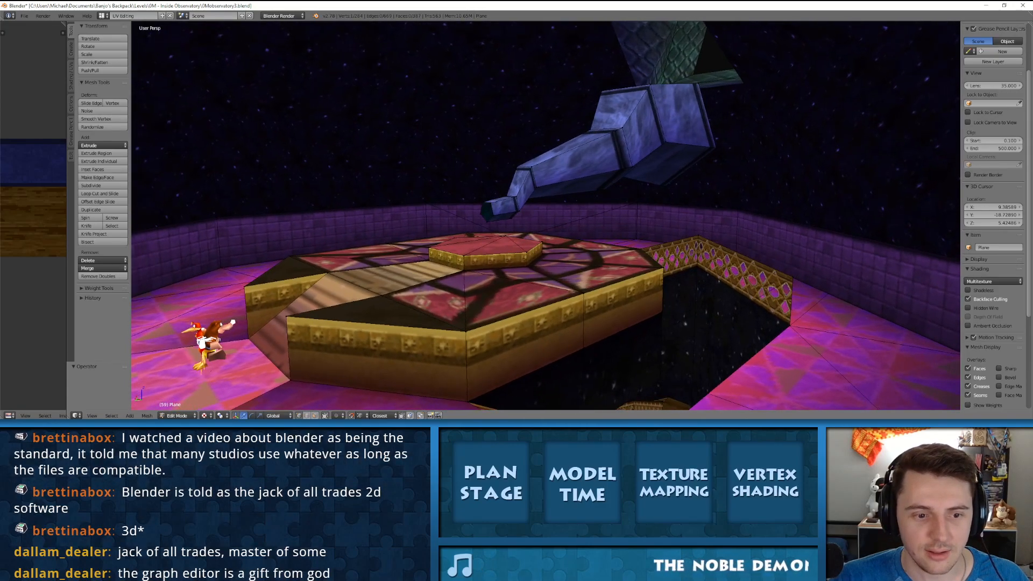
{"action": "key", "text": "alt+Tab"}
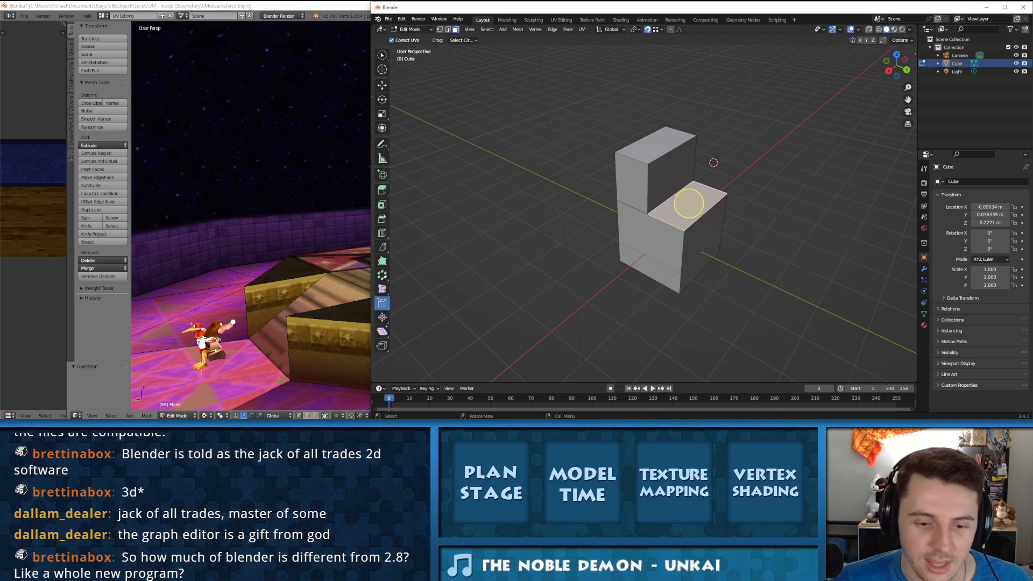
{"action": "key", "text": "alt+Tab"}
{"action": "scroll", "coordinate": [546, 216], "scroll_direction": "down", "scroll_amount": 2}
{"action": "scroll", "coordinate": [546, 216], "scroll_direction": "down", "scroll_amount": 4}
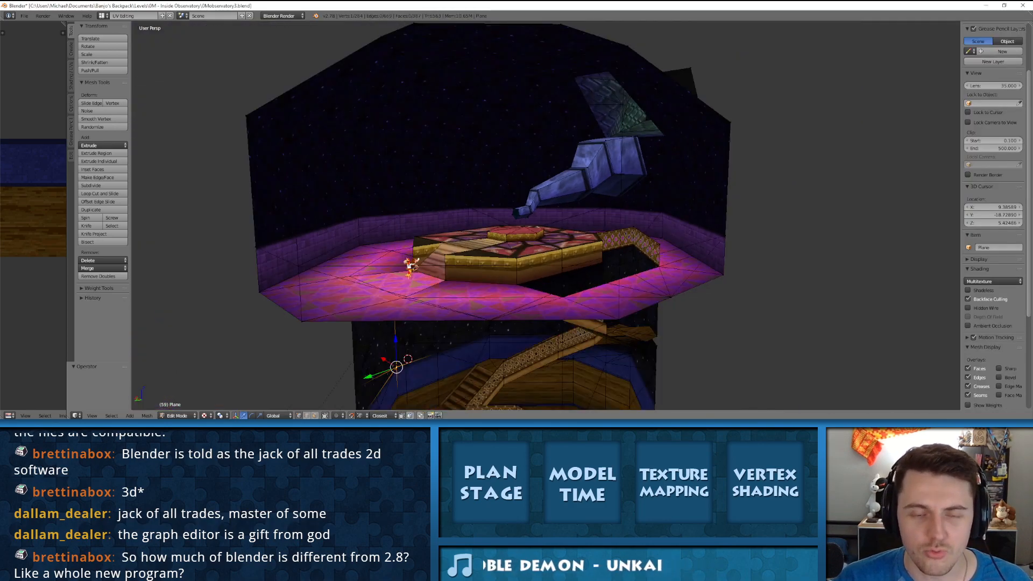
{"action": "scroll", "coordinate": [546, 215], "scroll_direction": "up", "scroll_amount": 6}
{"action": "middle_click_drag", "start_coordinate": [546, 215], "coordinate": [600, 216]}
{"action": "key", "text": "Tab"}
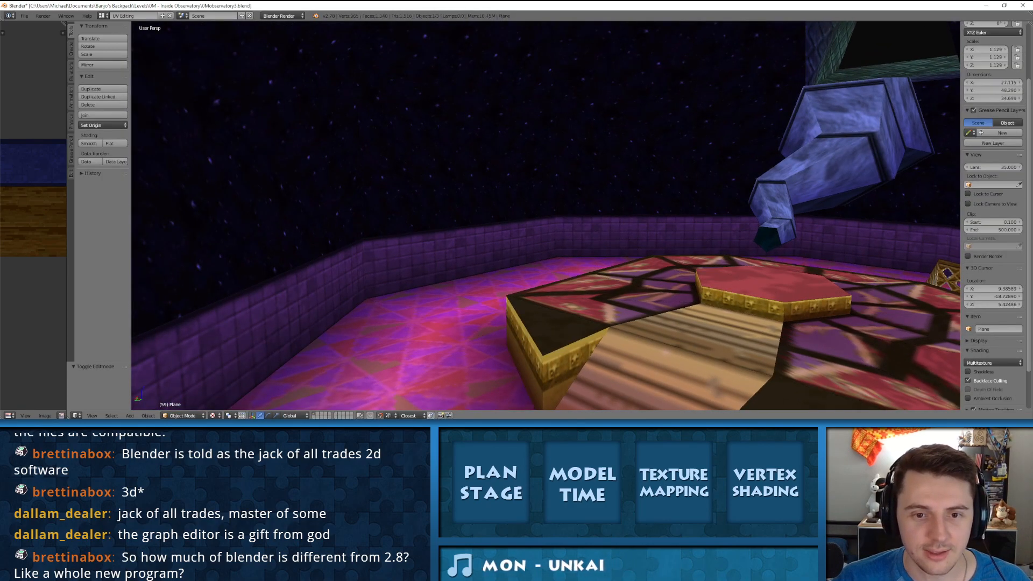
{"action": "key", "text": "Tab"}
Step: Change to face selection and pick pink floor faces one after another, ending on the segment along the back wall
{"action": "key", "text": "ctrl+Tab"}
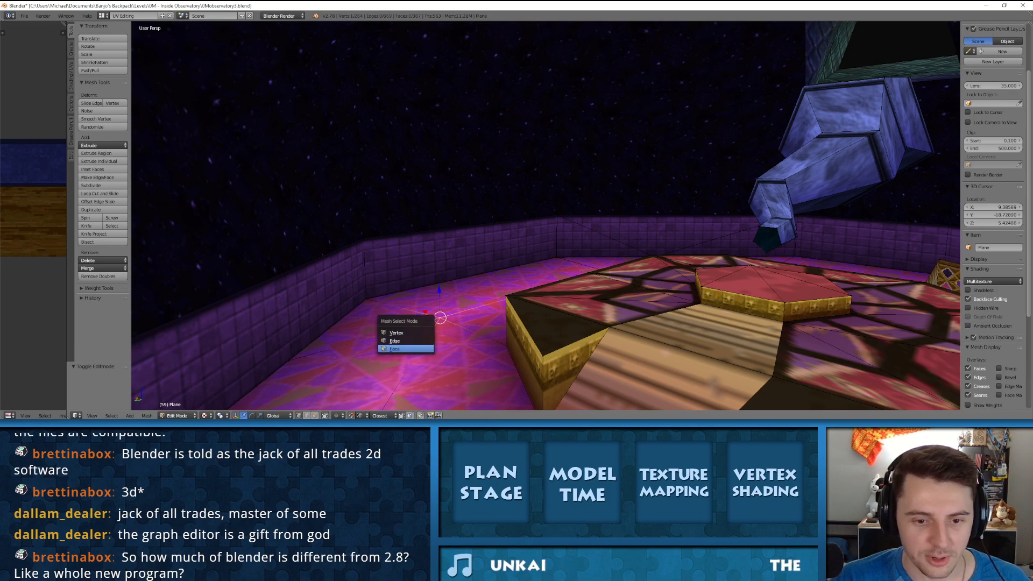
{"action": "left_click", "coordinate": [422, 349]}
{"action": "right_click", "coordinate": [447, 299]}
{"action": "mouse_move", "coordinate": [448, 299]}
{"action": "middle_mouse_down"}
{"action": "mouse_move", "coordinate": [420, 326]}
{"action": "mouse_move", "coordinate": [454, 304]}
{"action": "middle_mouse_up"}
{"action": "right_click", "coordinate": [432, 260]}
{"action": "right_click", "coordinate": [350, 343]}
{"action": "right_click_drag", "start_coordinate": [457, 340], "coordinate": [484, 309]}
{"action": "right_click", "coordinate": [495, 301]}
{"action": "right_click", "coordinate": [570, 225]}
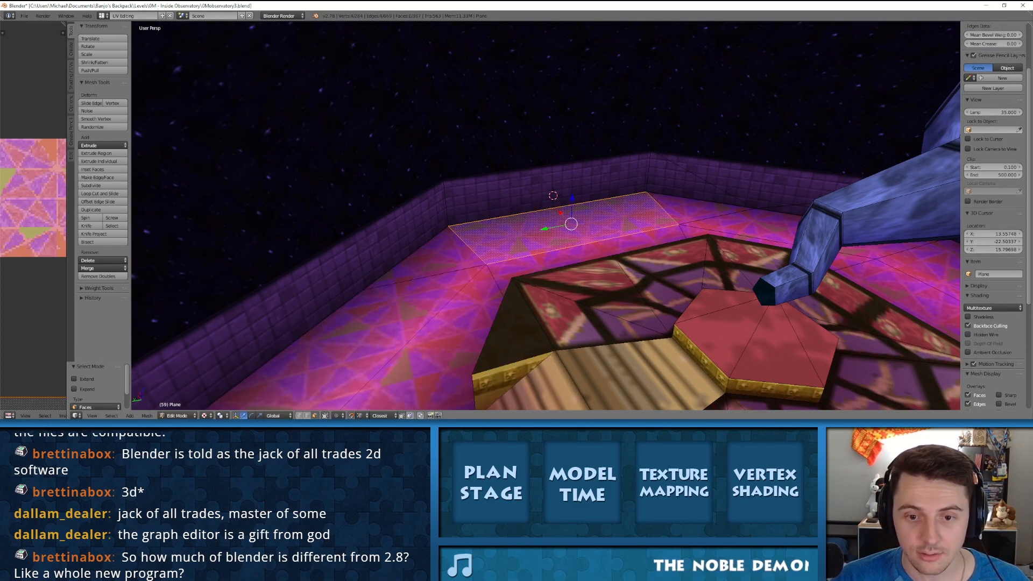
Step: Reselect several pink floor faces, finish on the back-wall segment, and place the 3D cursor on the purple wall beside it
{"action": "right_click", "coordinate": [432, 260]}
{"action": "right_click", "coordinate": [351, 342]}
{"action": "right_click", "coordinate": [458, 341]}
{"action": "right_click", "coordinate": [570, 225]}
{"action": "left_click", "coordinate": [441, 218]}
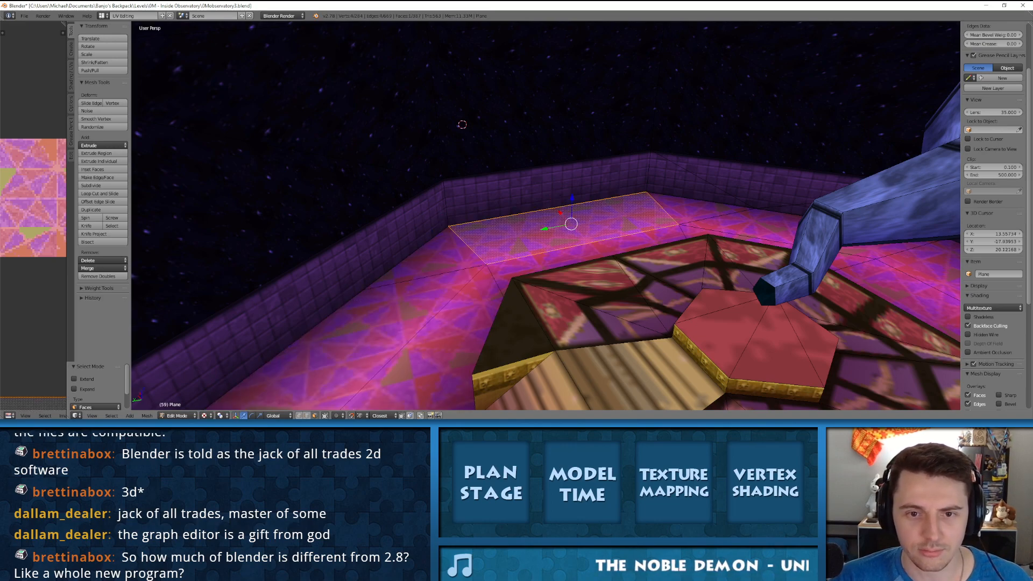
{"action": "left_click", "coordinate": [492, 187]}
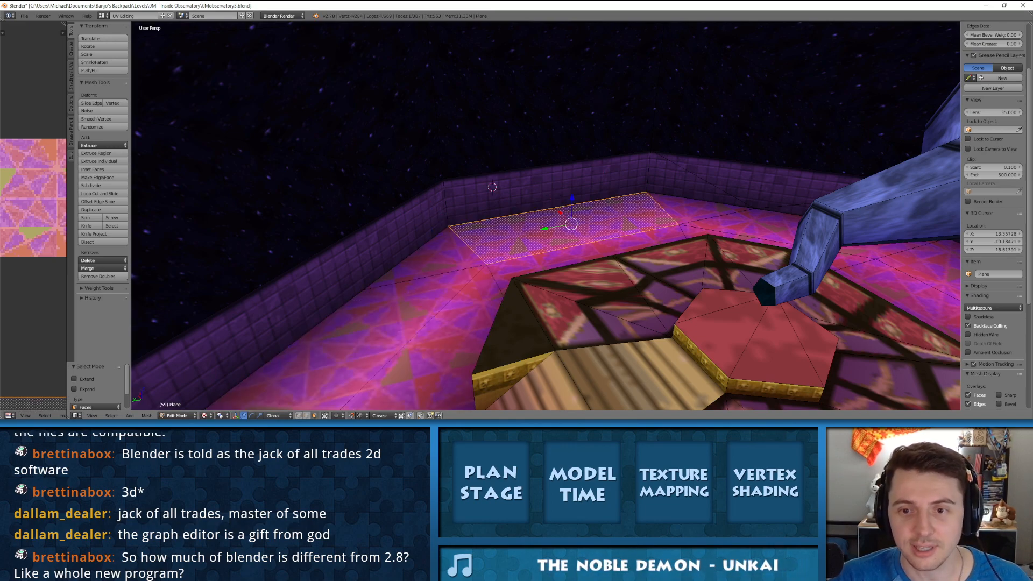
{"action": "middle_click_drag", "start_coordinate": [671, 150], "coordinate": [685, 44]}
Step: Switch back to the newer Blender, select the stepped block's lower front face, and try Vertex Slide on it
{"action": "key", "text": "alt+Tab"}
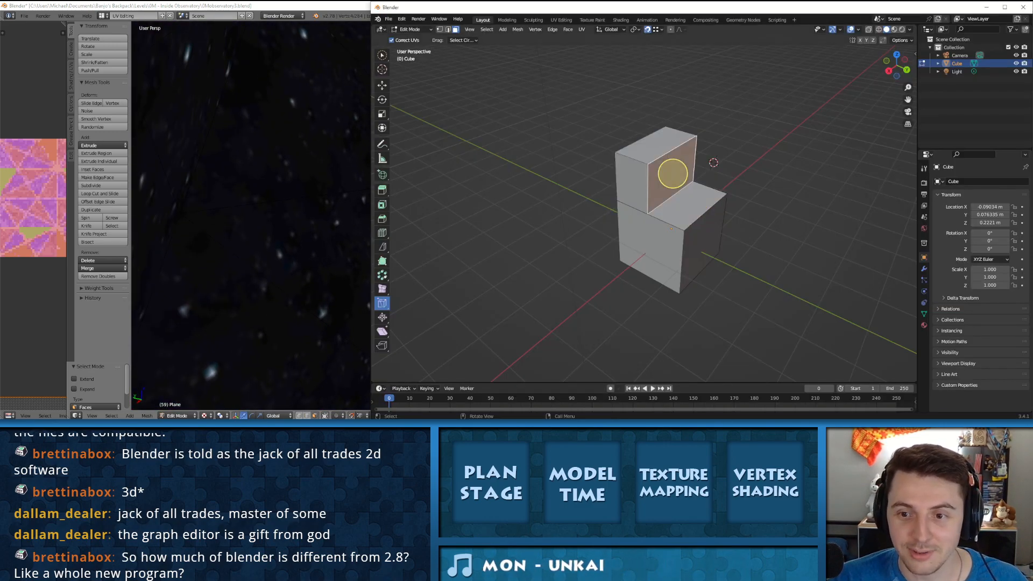
{"action": "left_click", "coordinate": [657, 143]}
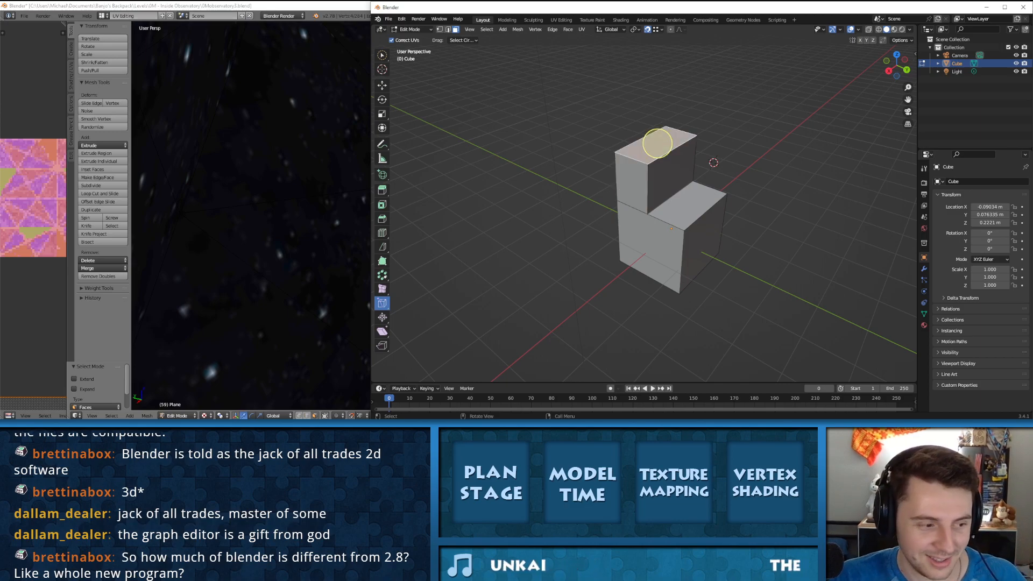
{"action": "left_click", "coordinate": [648, 247]}
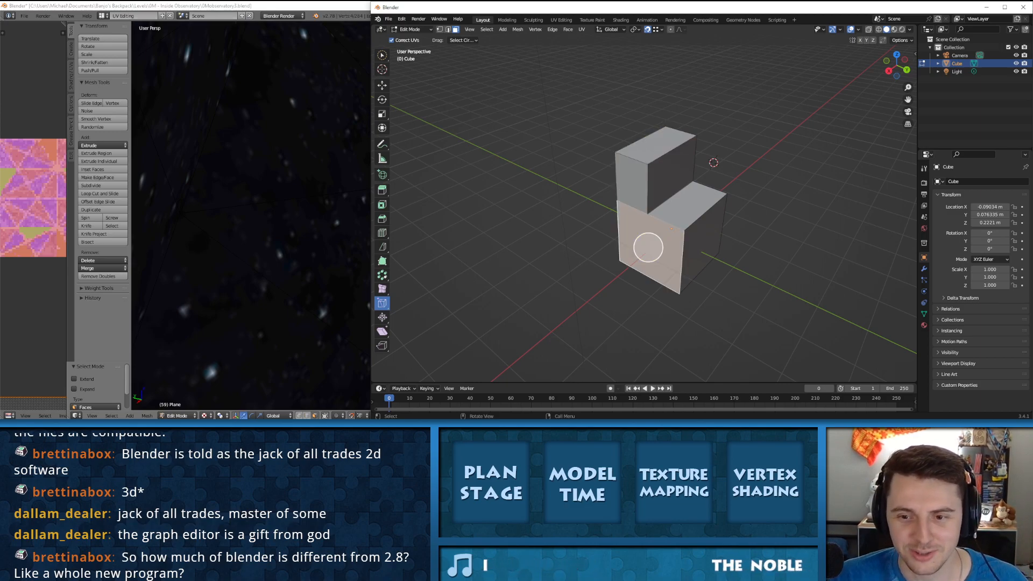
{"action": "key", "text": "shift+v"}
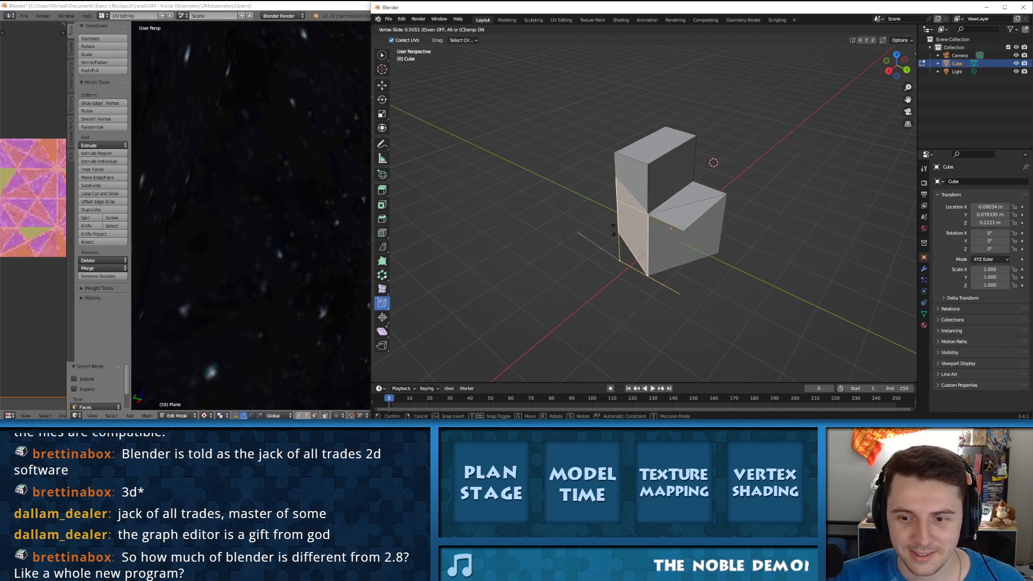
{"action": "key", "text": "Escape"}
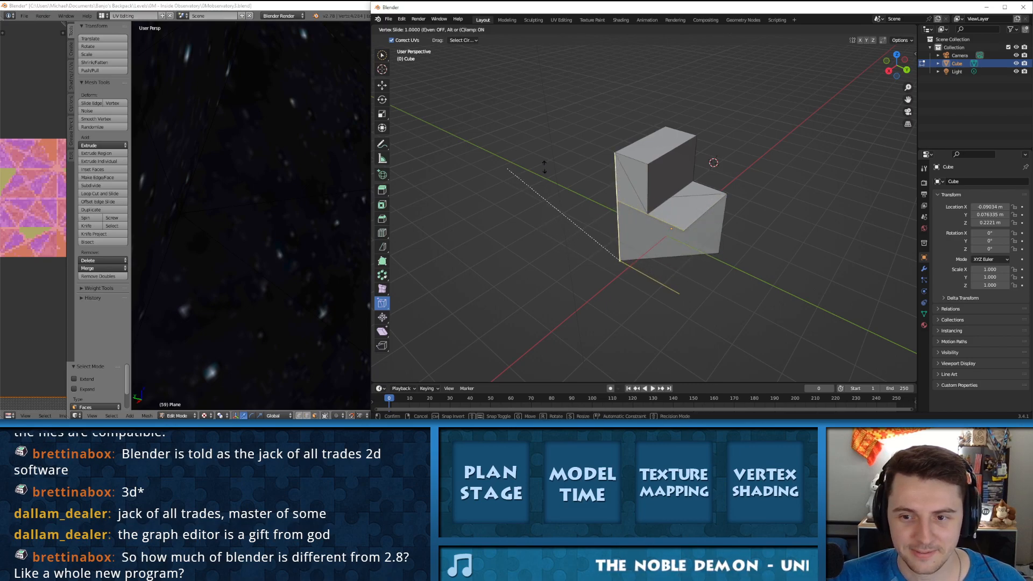
Step: Try Shrink/Fatten on the stepped block's lower front face and undo it
{"action": "left_click", "coordinate": [382, 317]}
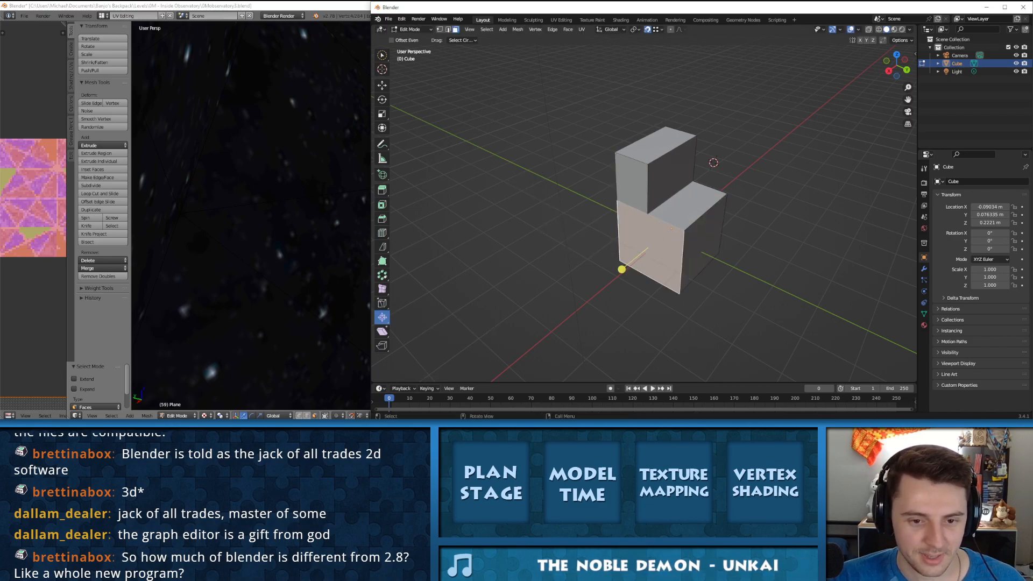
{"action": "left_click_drag", "start_coordinate": [622, 269], "coordinate": [608, 351]}
{"action": "key", "text": "ctrl+z"}
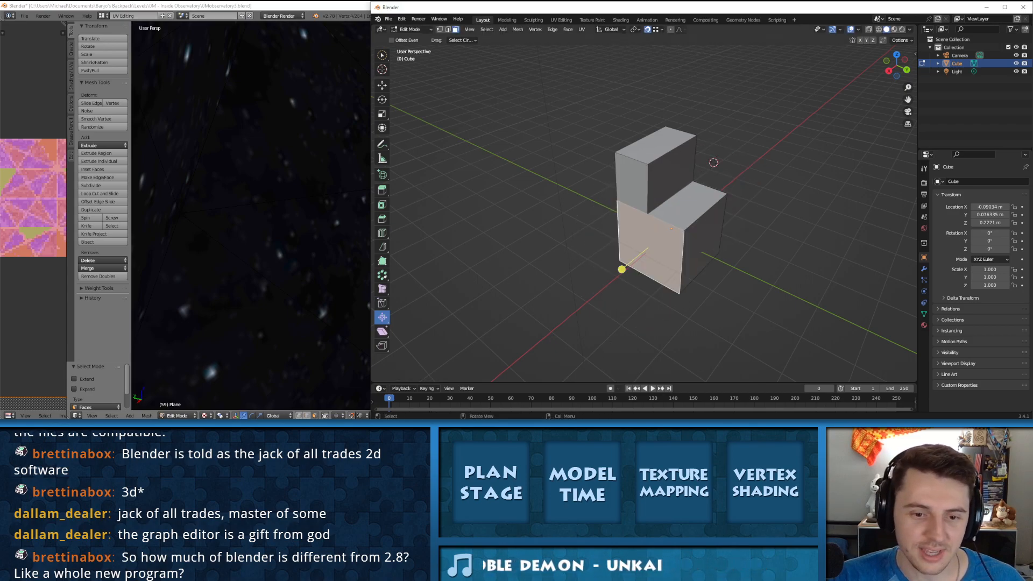
Step: Try Push/Pull on the block's lower front face and the step's top face, and undo the changes
{"action": "left_click", "coordinate": [381, 317]}
{"action": "left_click", "coordinate": [419, 337]}
{"action": "key", "text": "alt+a"}
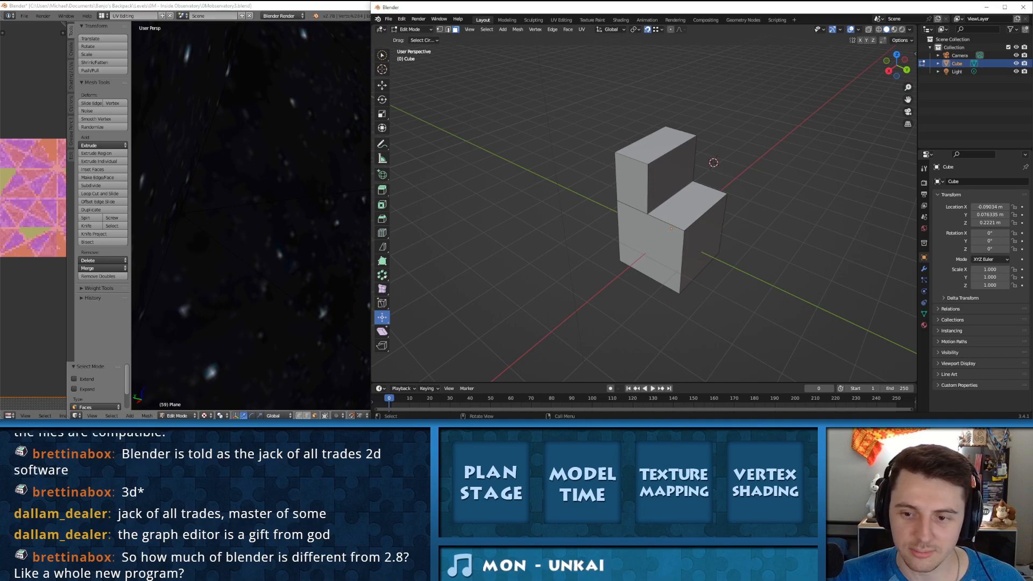
{"action": "left_click", "coordinate": [621, 269]}
{"action": "left_click_drag", "start_coordinate": [621, 269], "coordinate": [640, 245]}
{"action": "left_click", "coordinate": [692, 201]}
{"action": "left_click_drag", "start_coordinate": [691, 167], "coordinate": [690, 154]}
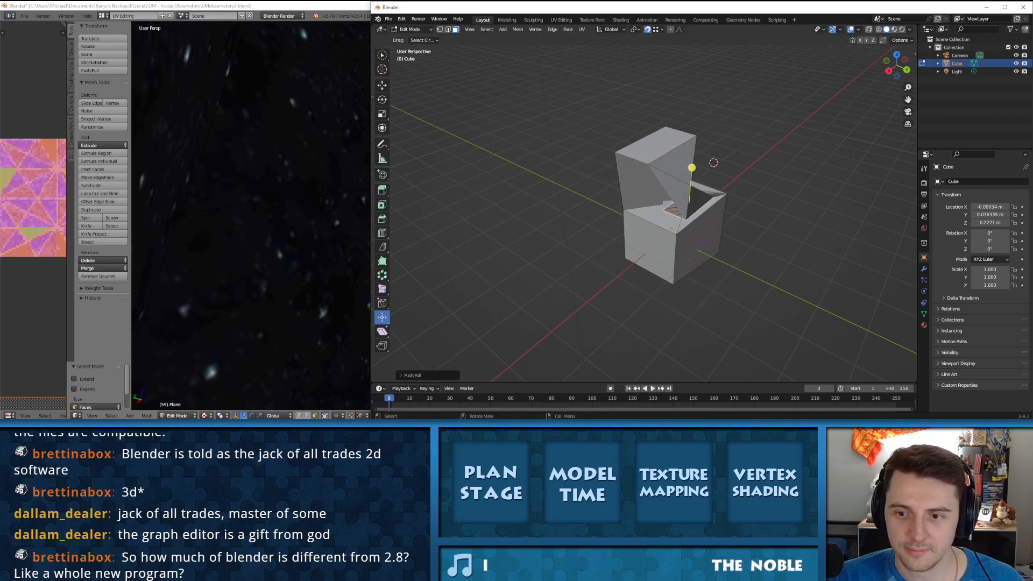
{"action": "key", "text": "ctrl+z"}
{"action": "key", "text": "ctrl+z"}
{"action": "key", "text": "ctrl+z"}
{"action": "key", "text": "ctrl+z"}
Step: Try Shear on the lower block's front, side and step-top faces together, and undo it
{"action": "left_click", "coordinate": [382, 332]}
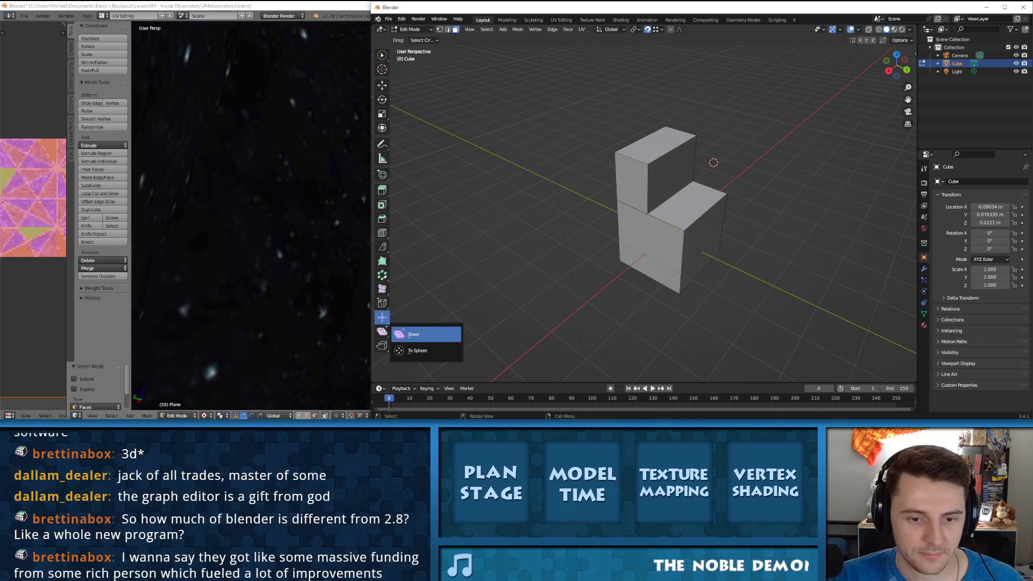
{"action": "left_click", "coordinate": [420, 334]}
{"action": "left_click", "coordinate": [704, 237]}
{"action": "left_click", "coordinate": [691, 207], "text": "shift"}
{"action": "left_click", "coordinate": [661, 240], "text": "shift"}
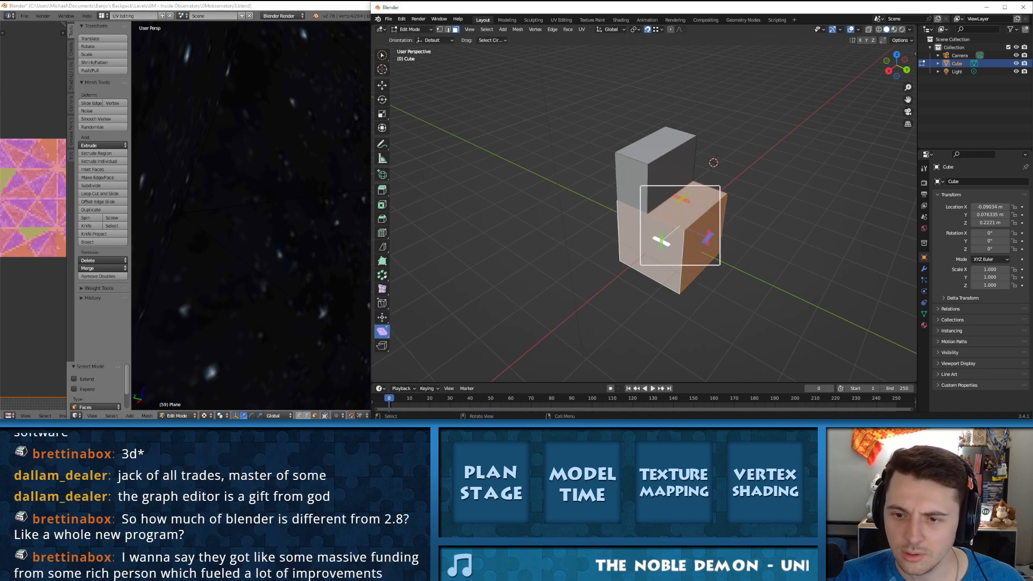
{"action": "left_click_drag", "start_coordinate": [661, 241], "coordinate": [377, 236]}
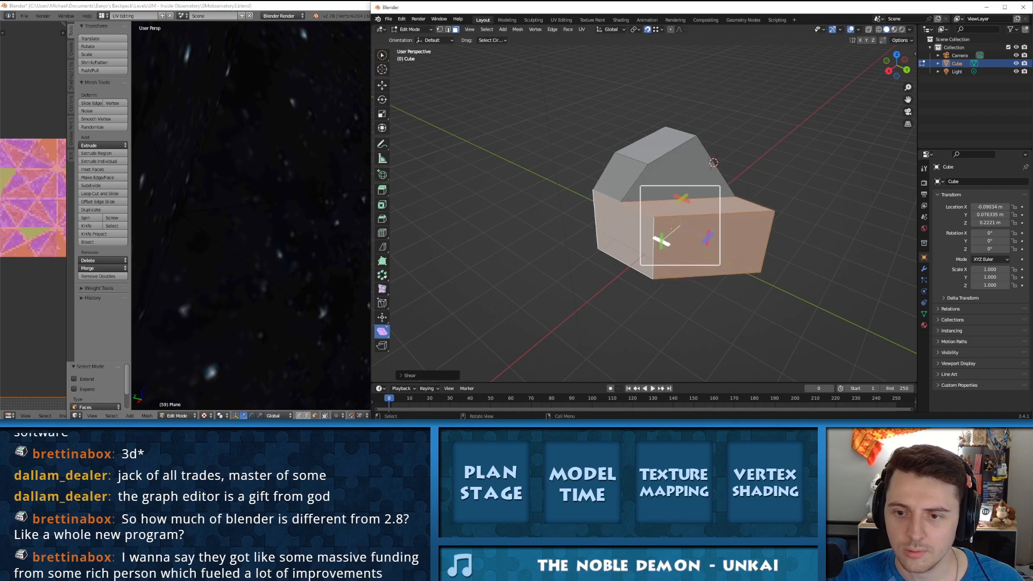
{"action": "key", "text": "ctrl+z"}
{"action": "key", "text": "ctrl+z"}
{"action": "key", "text": "ctrl+z"}
{"action": "key", "text": "ctrl+z"}
Step: Select the step's top face and shear it in several directions to tilt it
{"action": "left_click", "coordinate": [706, 203]}
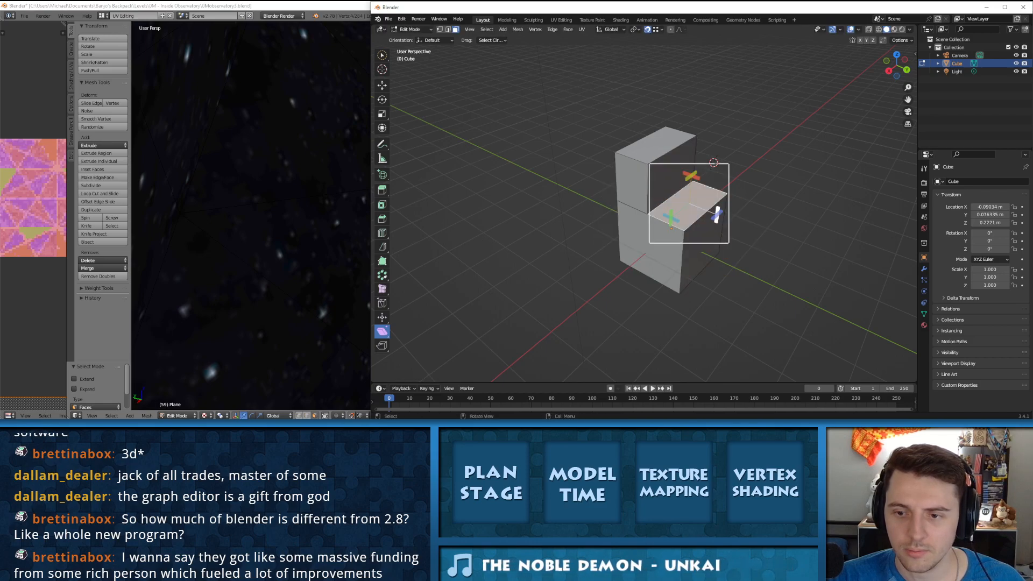
{"action": "left_click_drag", "start_coordinate": [692, 176], "coordinate": [705, 182]}
{"action": "left_click_drag", "start_coordinate": [818, 207], "coordinate": [818, 207]}
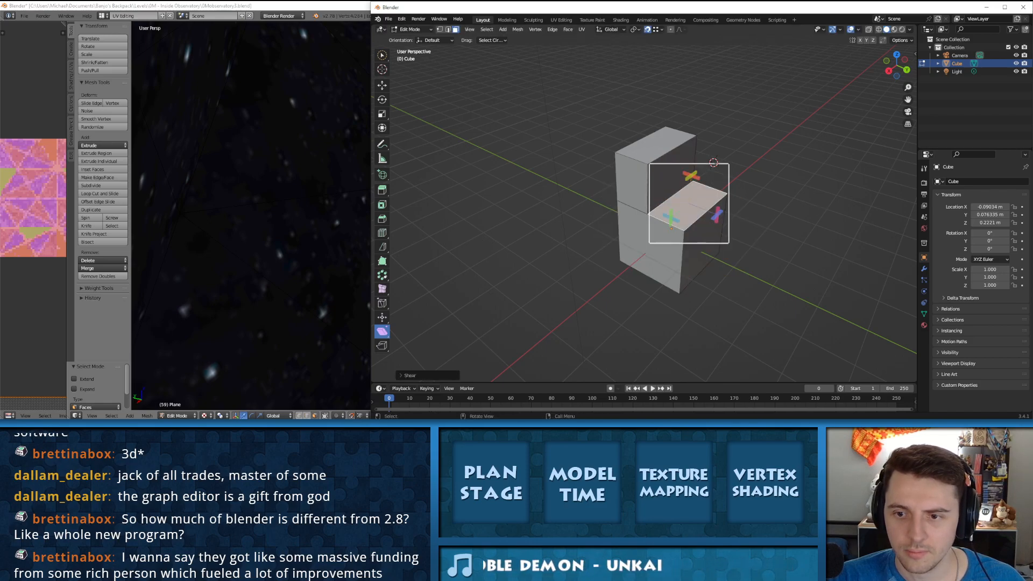
{"action": "left_click_drag", "start_coordinate": [691, 175], "coordinate": [693, 176]}
{"action": "left_click_drag", "start_coordinate": [716, 215], "coordinate": [717, 221]}
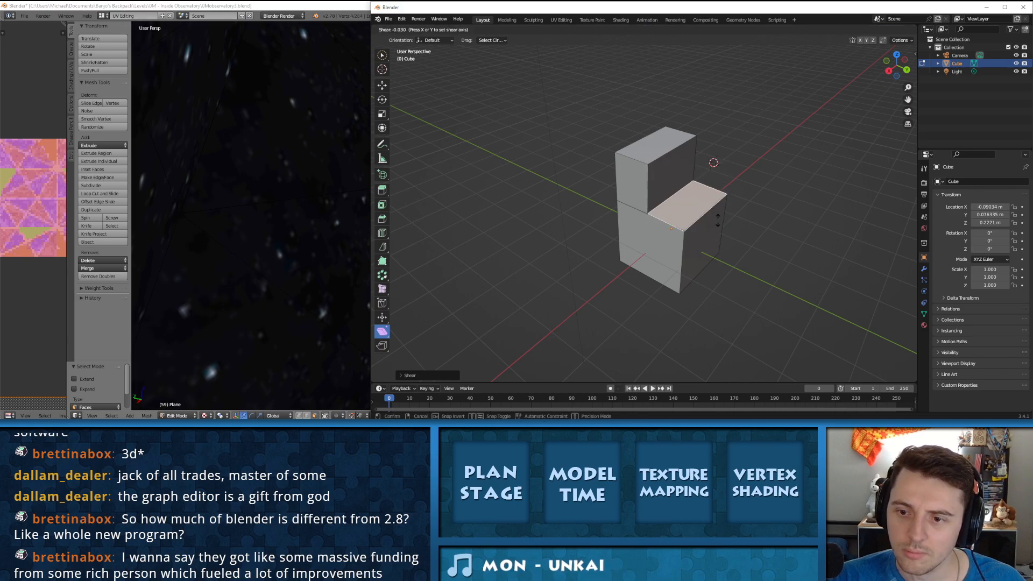
{"action": "left_click_drag", "start_coordinate": [734, 340], "coordinate": [734, 340]}
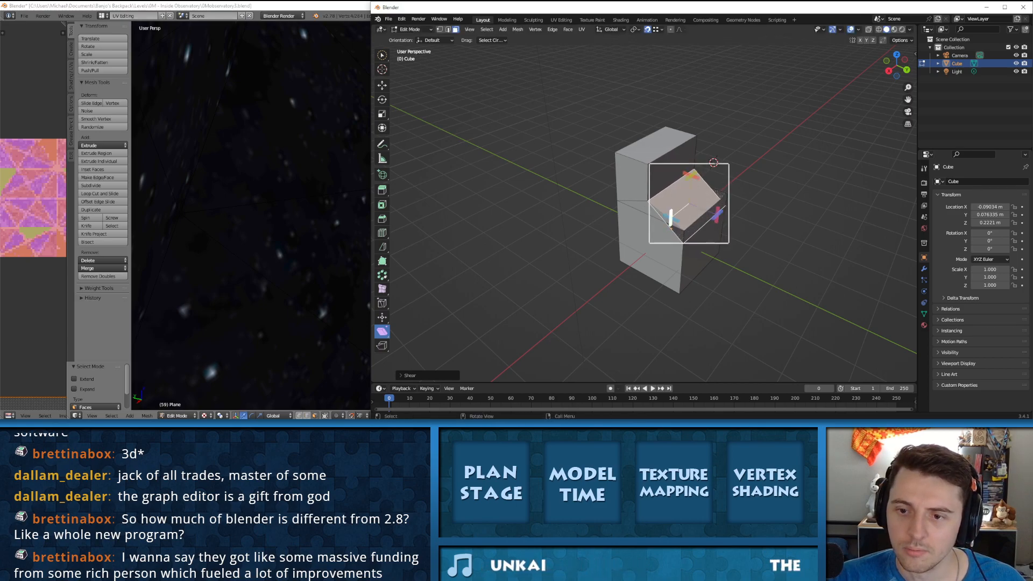
{"action": "left_click_drag", "start_coordinate": [716, 214], "coordinate": [761, 246]}
{"action": "left_click_drag", "start_coordinate": [670, 244], "coordinate": [675, 193]}
{"action": "left_click_drag", "start_coordinate": [675, 114], "coordinate": [675, 110]}
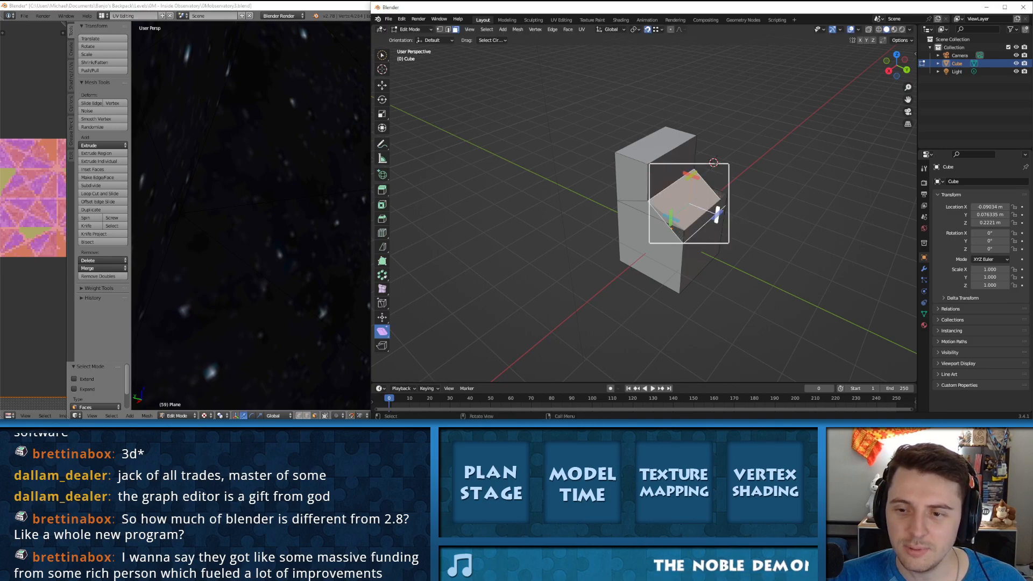
{"action": "left_click_drag", "start_coordinate": [717, 215], "coordinate": [716, 180]}
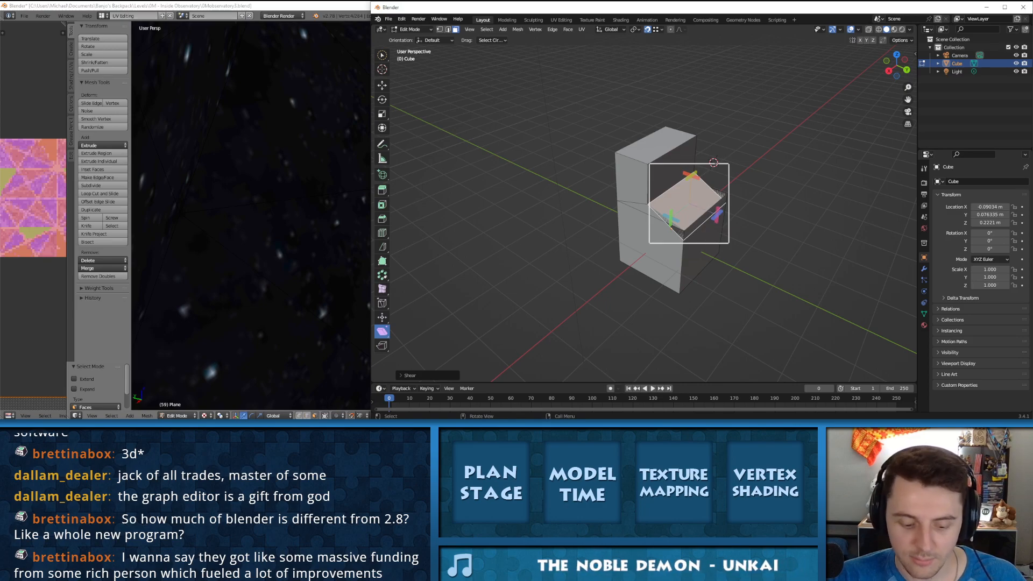
Step: Move the sheared face up about 1.04 m along the global Z axis
{"action": "key", "text": "g"}
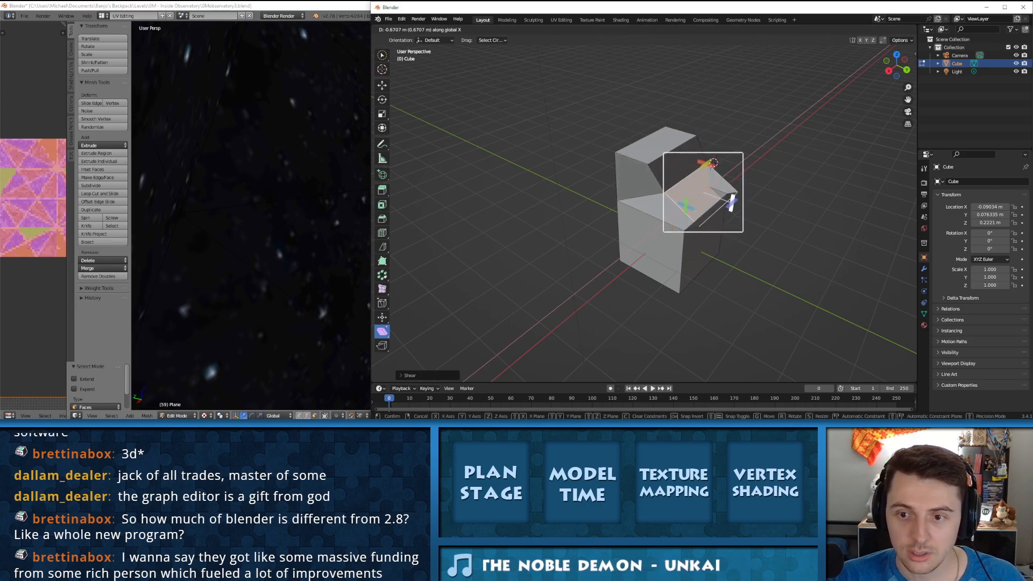
{"action": "key", "text": "z"}
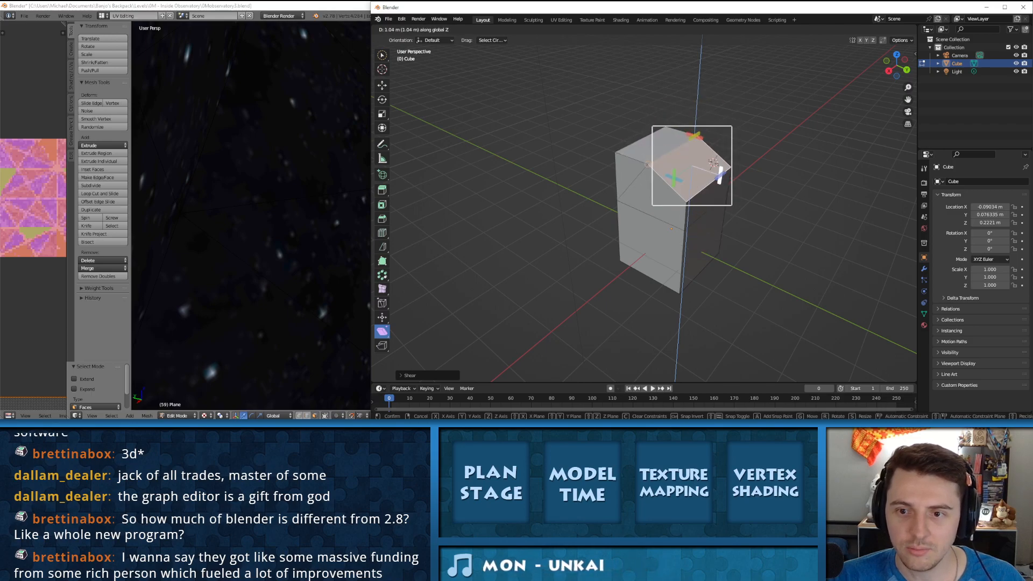
{"action": "left_click", "coordinate": [674, 177]}
{"action": "middle_click_drag", "start_coordinate": [674, 178], "coordinate": [733, 132]}
Step: Invert the face selection, then change to edge selection with circle select and keep only the sloped face's lower outer edge selected
{"action": "key", "text": "ctrl+i"}
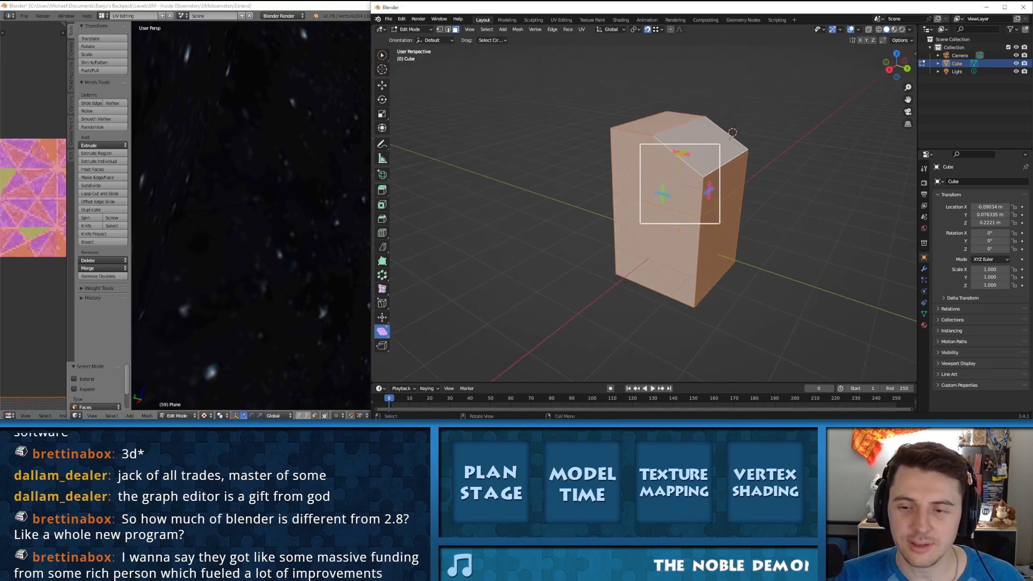
{"action": "key", "text": "Tab"}
{"action": "key", "text": "Tab"}
{"action": "key", "text": "w"}
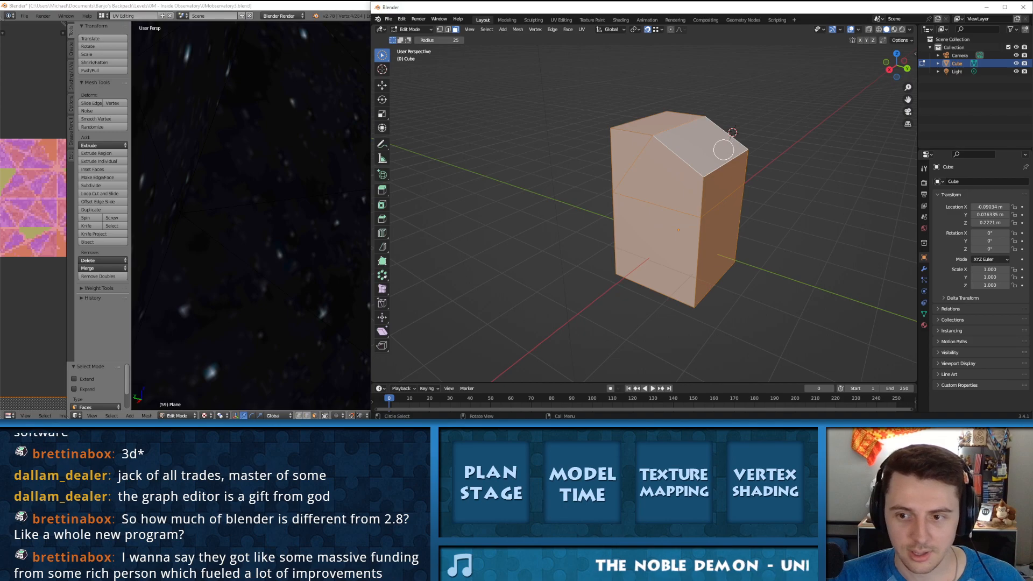
{"action": "key", "text": "ctrl+Tab"}
{"action": "key", "text": "ctrl+Tab"}
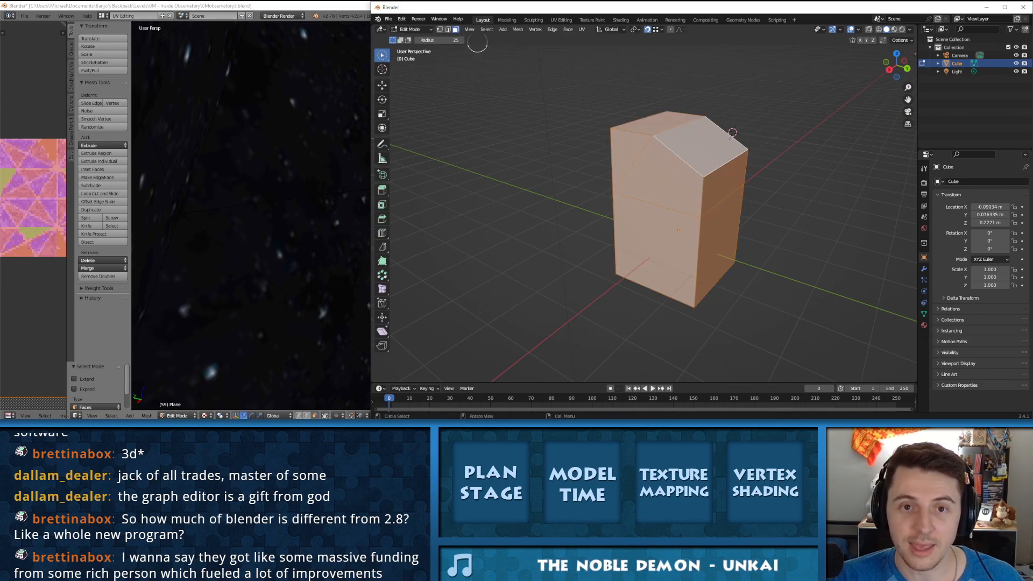
{"action": "key", "text": "alt+a"}
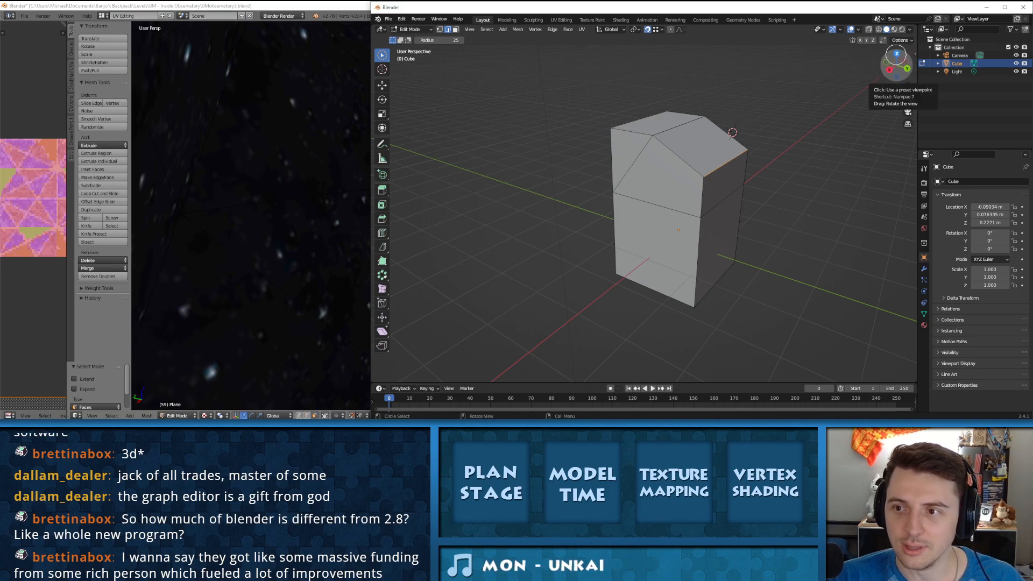
{"action": "mouse_move", "coordinate": [894, 65]}
{"action": "left_mouse_down"}
{"action": "mouse_move", "coordinate": [894, 76]}
{"action": "mouse_move", "coordinate": [893, 67]}
{"action": "left_mouse_up"}
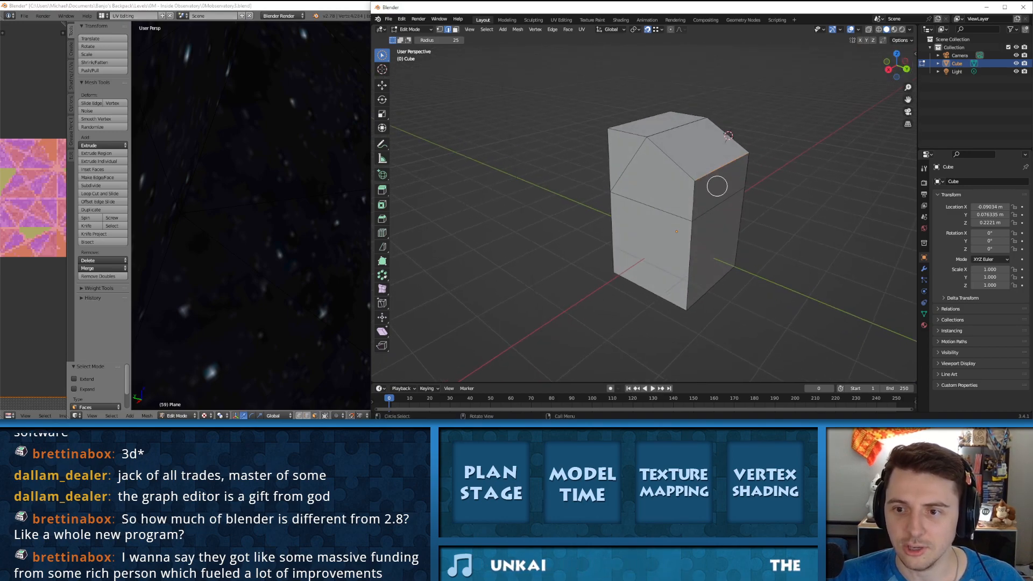
Step: Switch to the older Blender, select a triangular starfield face, try moving it slightly along Z, and undo the move
{"action": "left_click", "coordinate": [235, 150]}
{"action": "scroll", "coordinate": [235, 150], "scroll_direction": "down", "scroll_amount": 4}
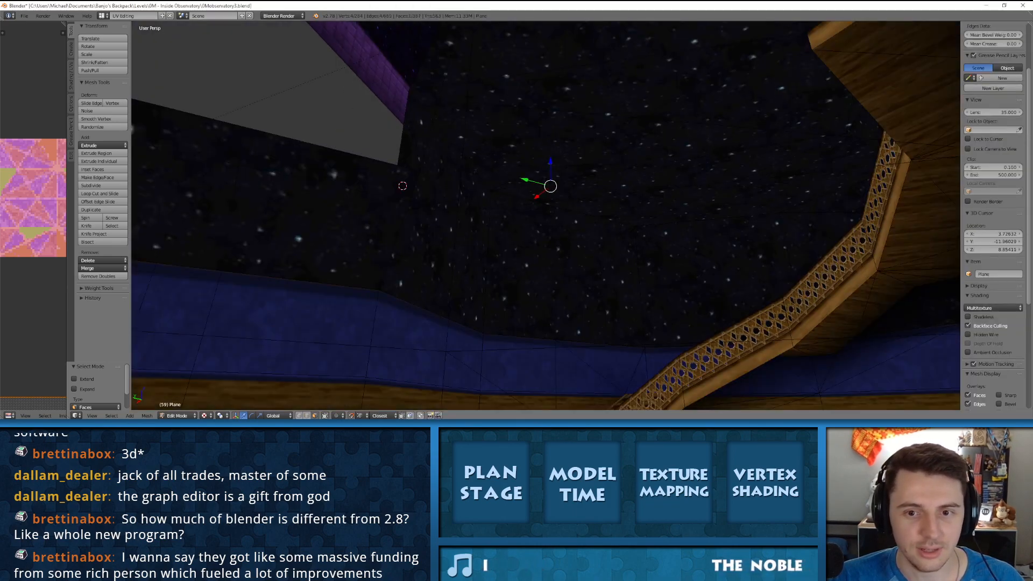
{"action": "left_click", "coordinate": [552, 161]}
{"action": "right_click", "coordinate": [553, 159]}
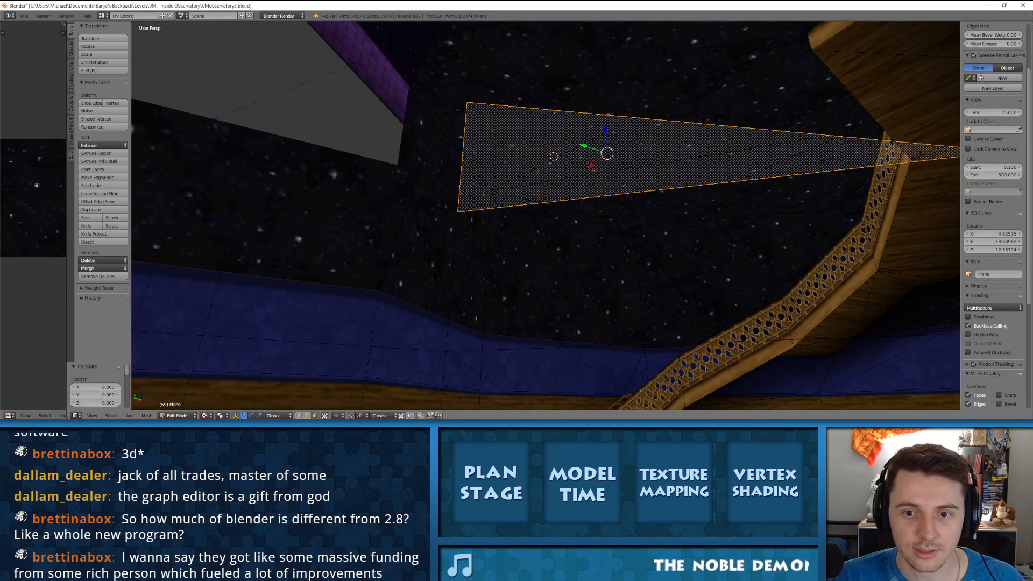
{"action": "key", "text": "g"}
{"action": "key", "text": "z"}
{"action": "left_click", "coordinate": [552, 164]}
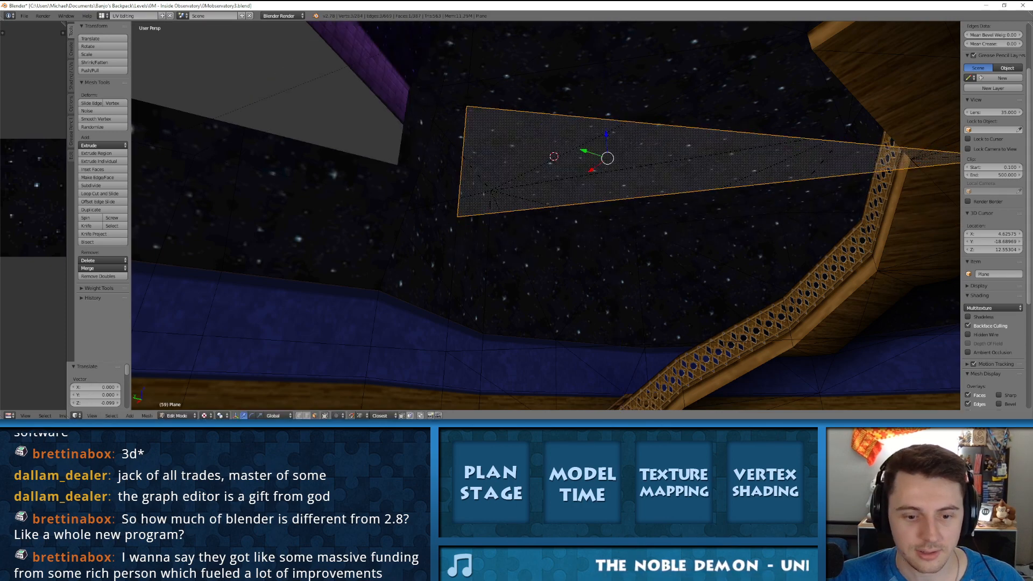
{"action": "key", "text": "ctrl+z"}
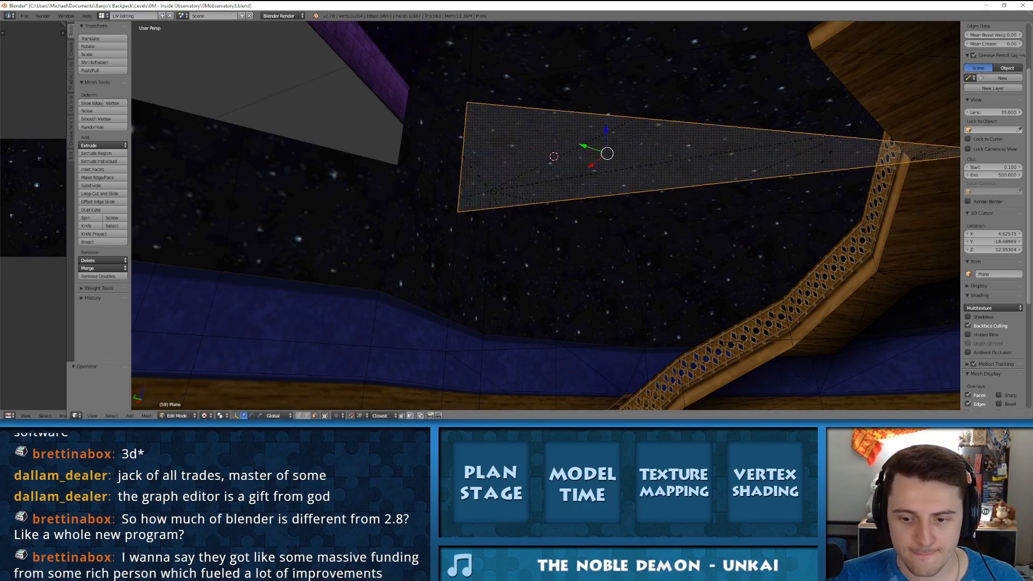
Step: Switch back to the newer Blender and move the selected outer edge up about 0.25 m along Z
{"action": "key", "text": "alt+Tab"}
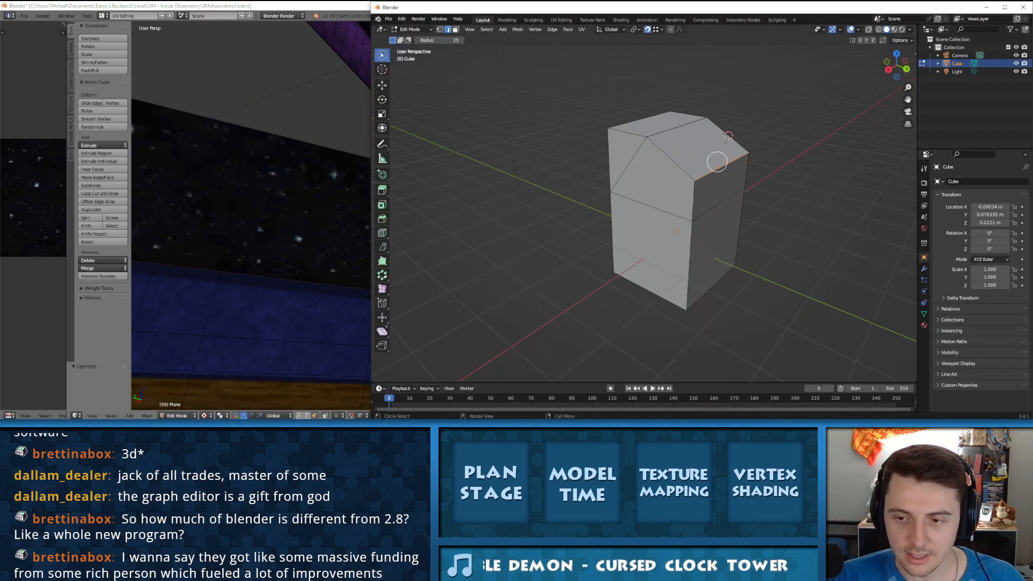
{"action": "key", "text": "g"}
{"action": "key", "text": "z"}
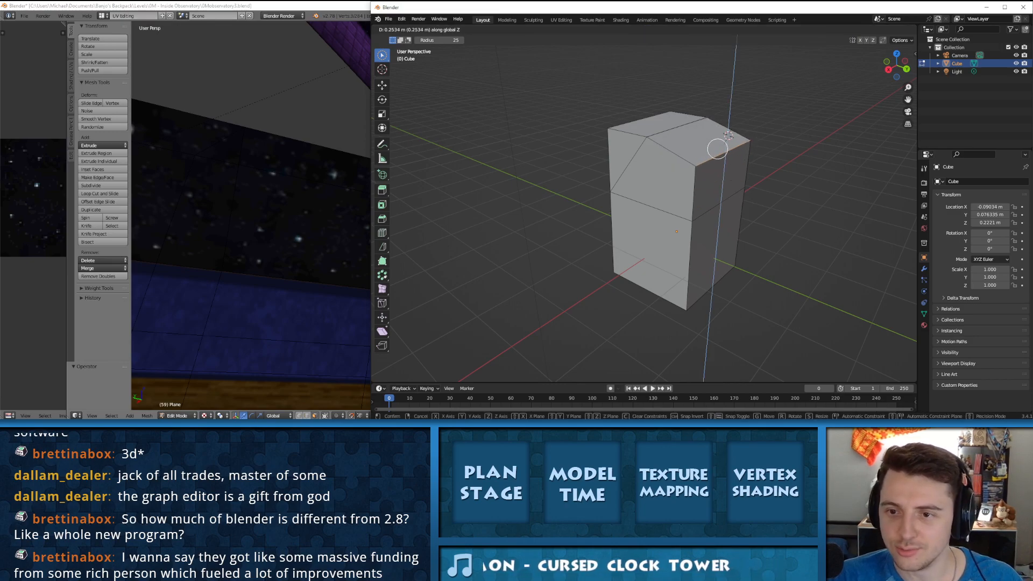
{"action": "left_click", "coordinate": [716, 148]}
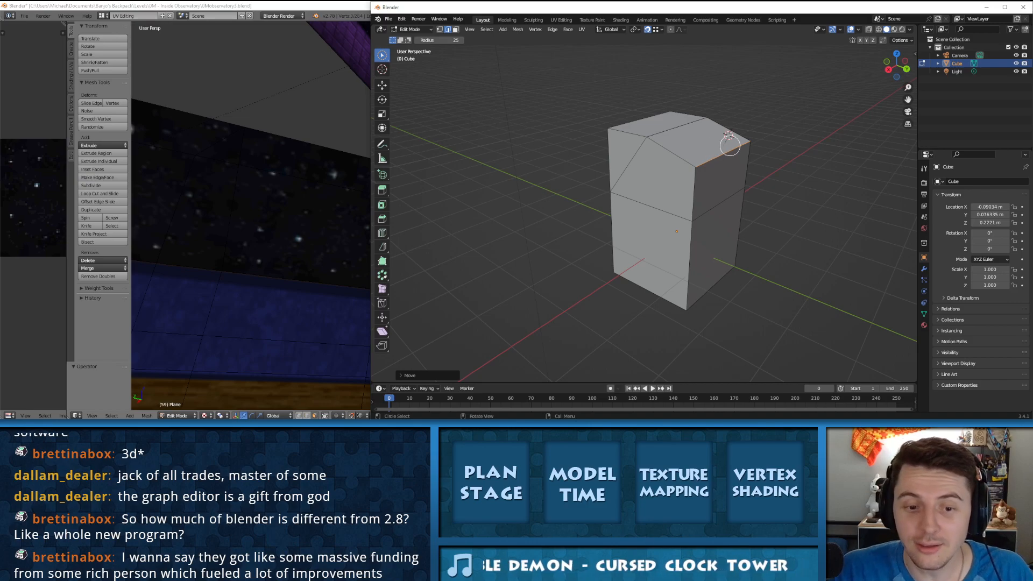
Step: Try Rip Region on the raised outer edge of the sloped face and cancel it
{"action": "left_click", "coordinate": [382, 345]}
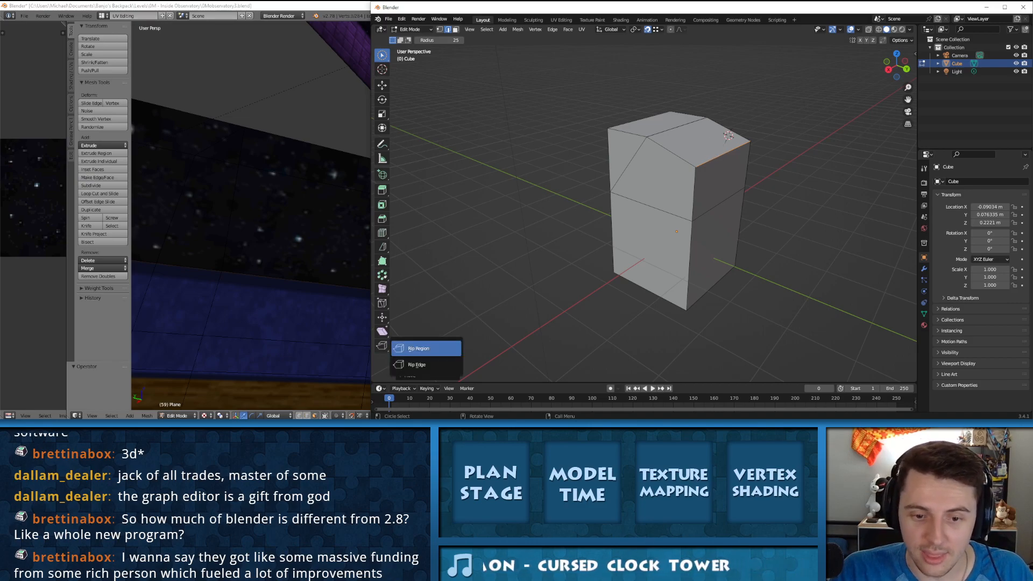
{"action": "left_click", "coordinate": [423, 348]}
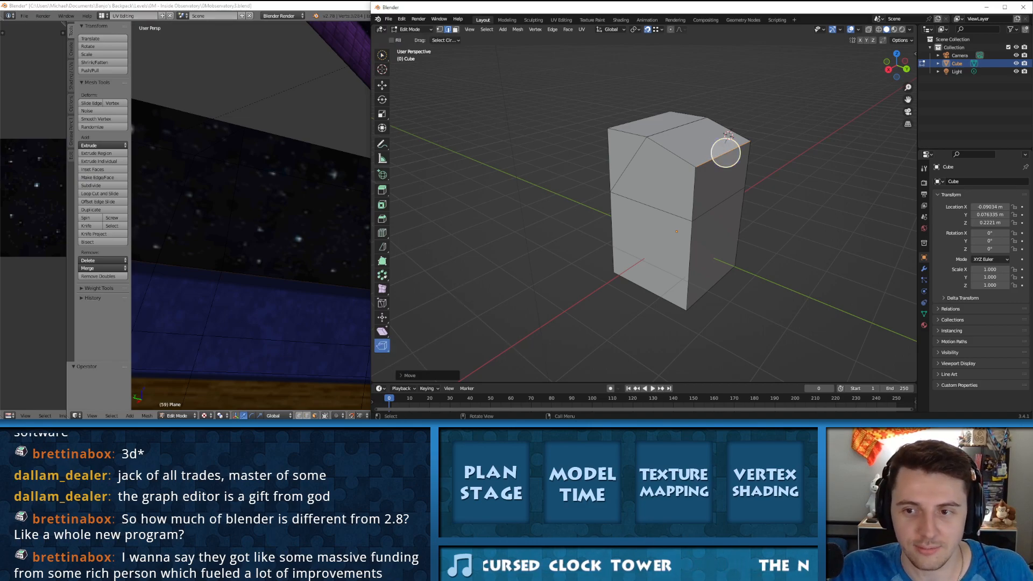
{"action": "left_click_drag", "start_coordinate": [725, 153], "coordinate": [731, 86]}
{"action": "key", "text": "Escape"}
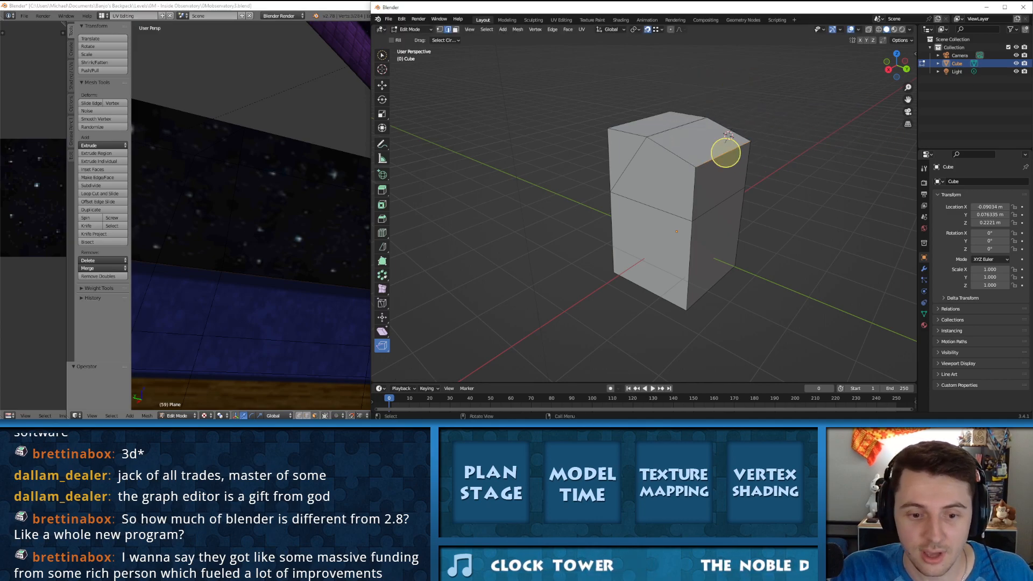
Step: Try Rip Region on the horizontal edge across the middle of the block's front, and undo it
{"action": "left_click", "coordinate": [382, 346]}
{"action": "left_click", "coordinate": [423, 349]}
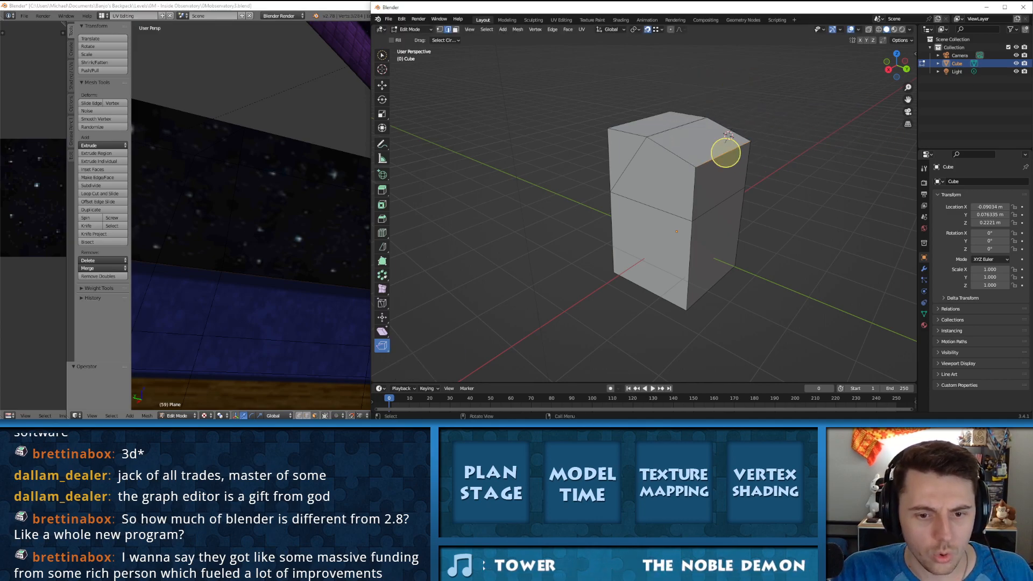
{"action": "left_click", "coordinate": [650, 206]}
{"action": "left_click_drag", "start_coordinate": [648, 206], "coordinate": [624, 167]}
{"action": "key", "text": "ctrl+z"}
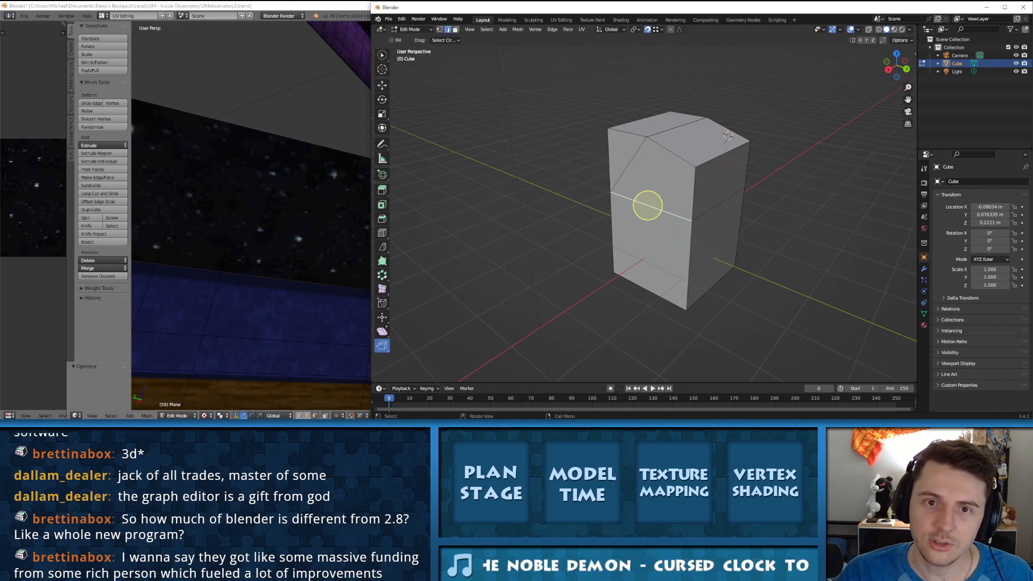
Step: Change to face selection and try Rip Region on the block's upper front face
{"action": "key", "text": "3"}
{"action": "left_click", "coordinate": [656, 178]}
{"action": "left_click_drag", "start_coordinate": [657, 178], "coordinate": [657, 179]}
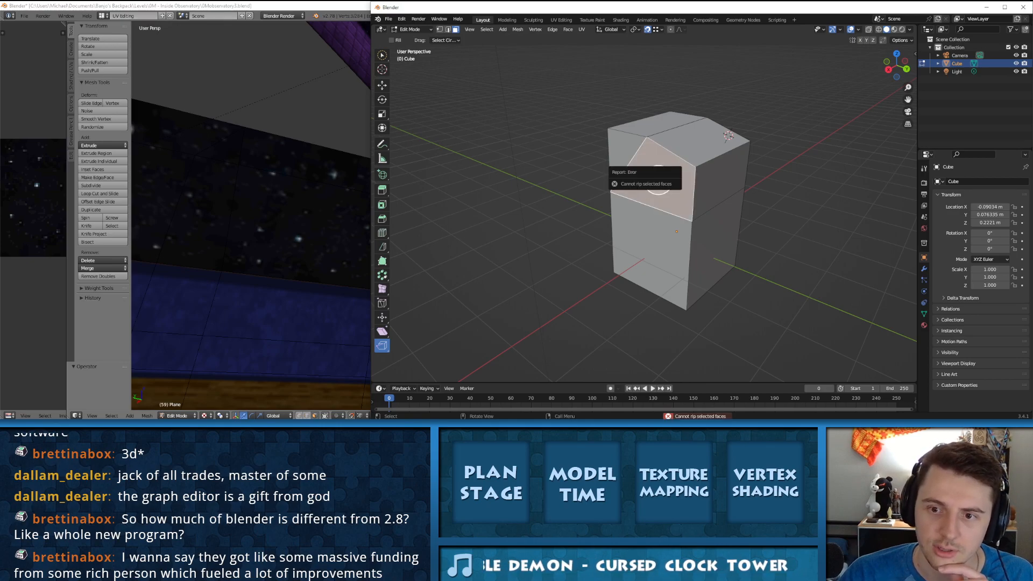
Step: Select the upper and lower faces together on the block's side next to the front
{"action": "left_click", "coordinate": [648, 249]}
{"action": "left_click", "coordinate": [721, 177]}
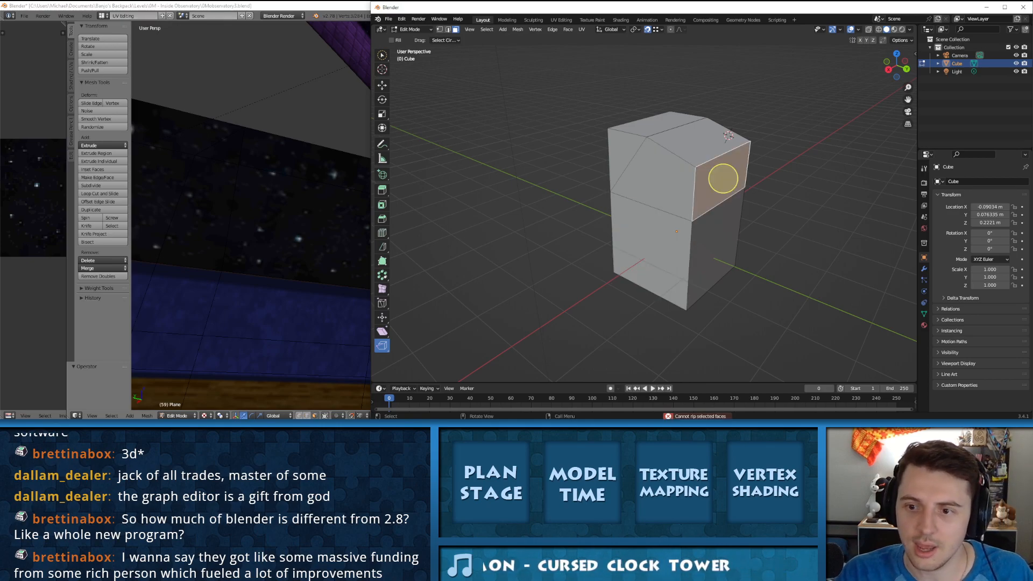
{"action": "left_click", "coordinate": [719, 217]}
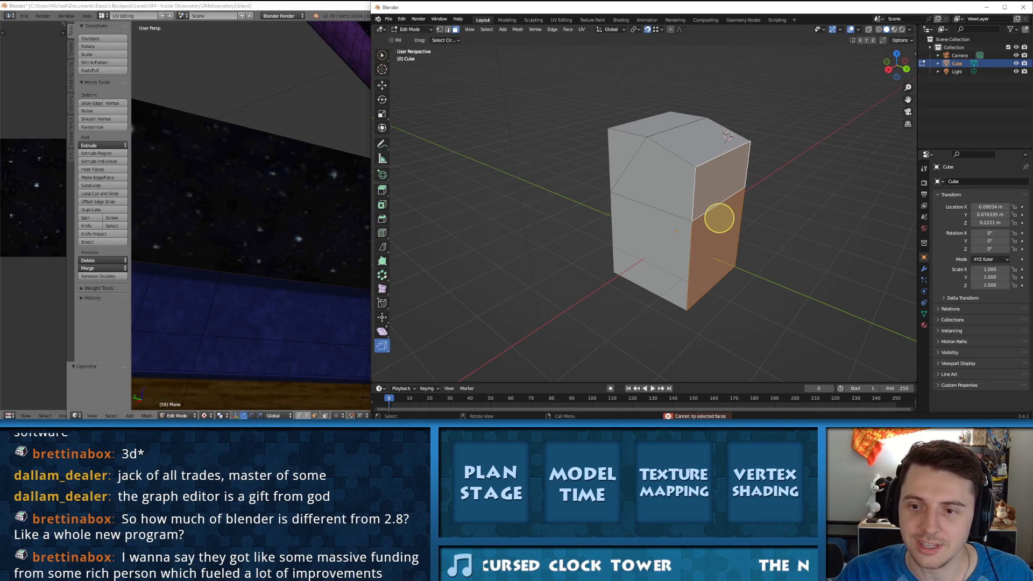
{"action": "mouse_move", "coordinate": [719, 217]}
{"action": "middle_mouse_down"}
{"action": "mouse_move", "coordinate": [631, 200]}
{"action": "mouse_move", "coordinate": [669, 207]}
{"action": "middle_mouse_up"}
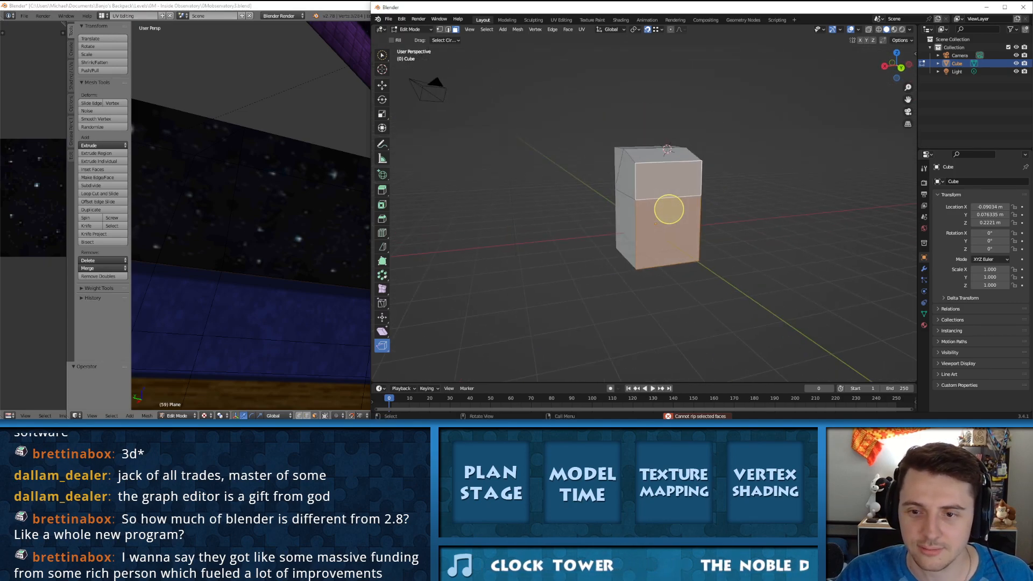
{"action": "key", "text": "ctrl+Tab"}
{"action": "left_click", "coordinate": [632, 155]}
{"action": "key", "text": "Tab"}
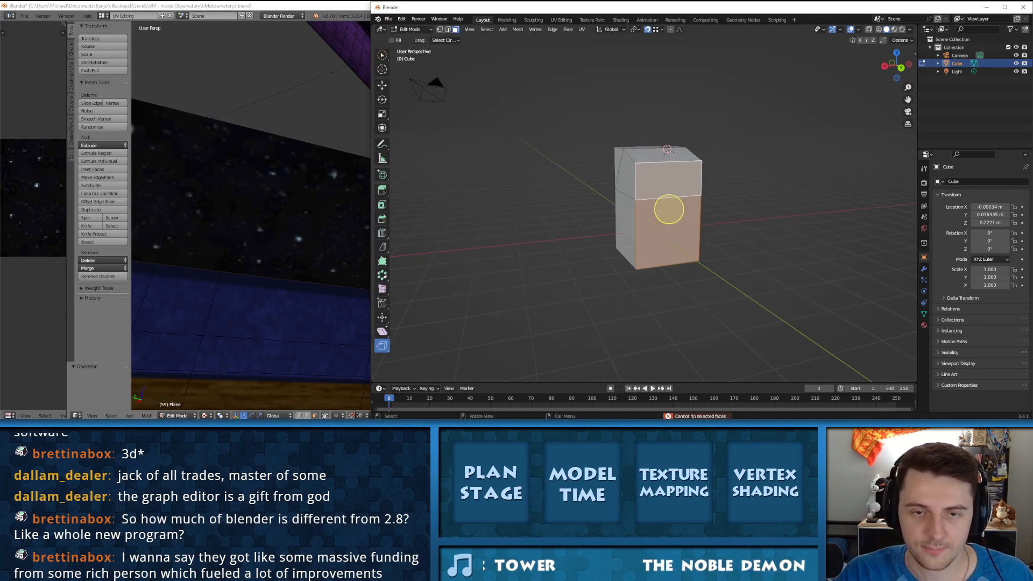
Step: In vertex selection, extrude edges from the near upper corner outward and down, connecting back to the block's mid-height vertex and bottom corner
{"action": "key", "text": "1"}
{"action": "left_click", "coordinate": [636, 163]}
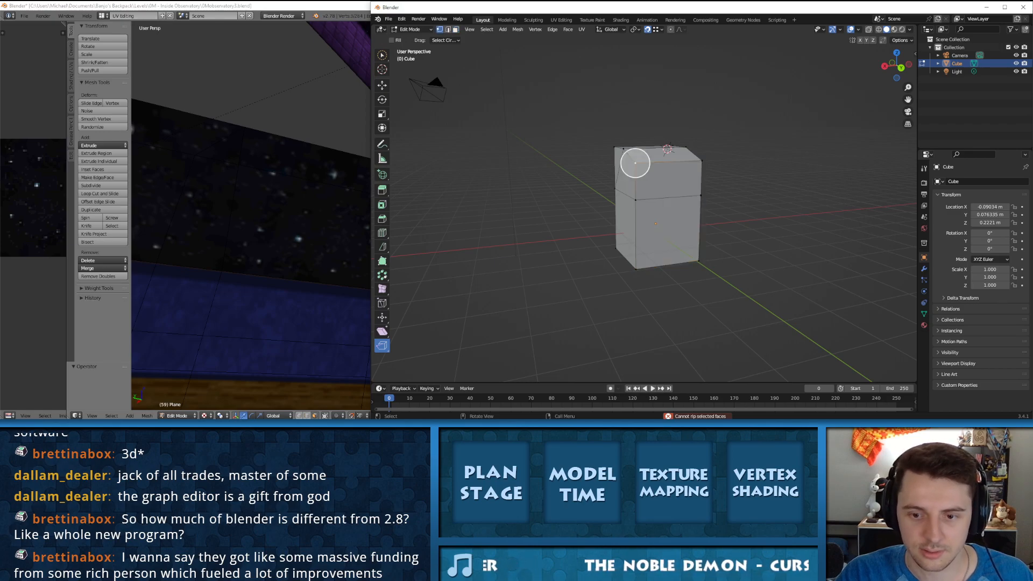
{"action": "key", "text": "e"}
{"action": "left_click", "coordinate": [603, 130]}
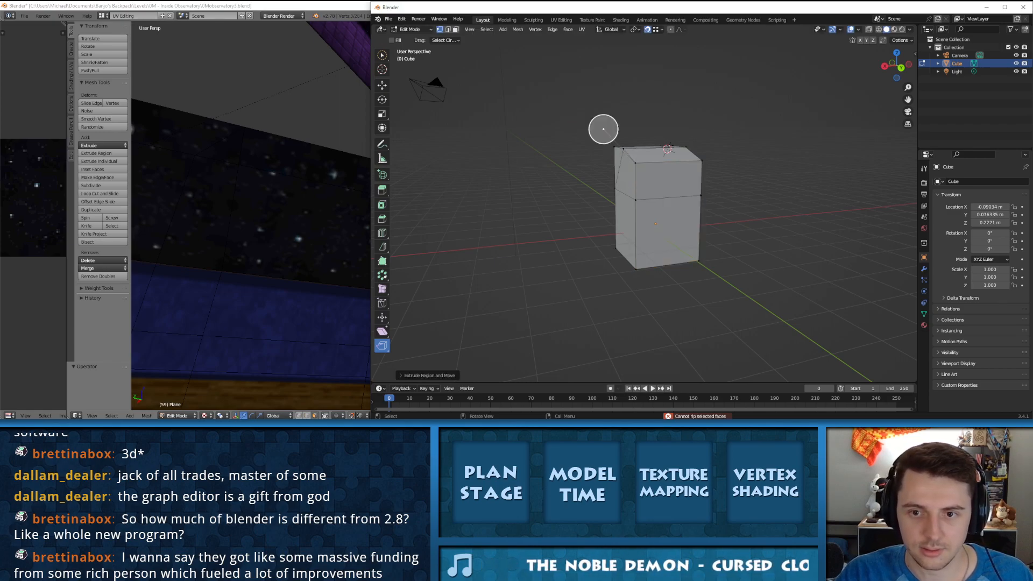
{"action": "key", "text": "e"}
{"action": "left_click", "coordinate": [576, 218]}
{"action": "key", "text": "e"}
{"action": "left_click", "coordinate": [635, 199]}
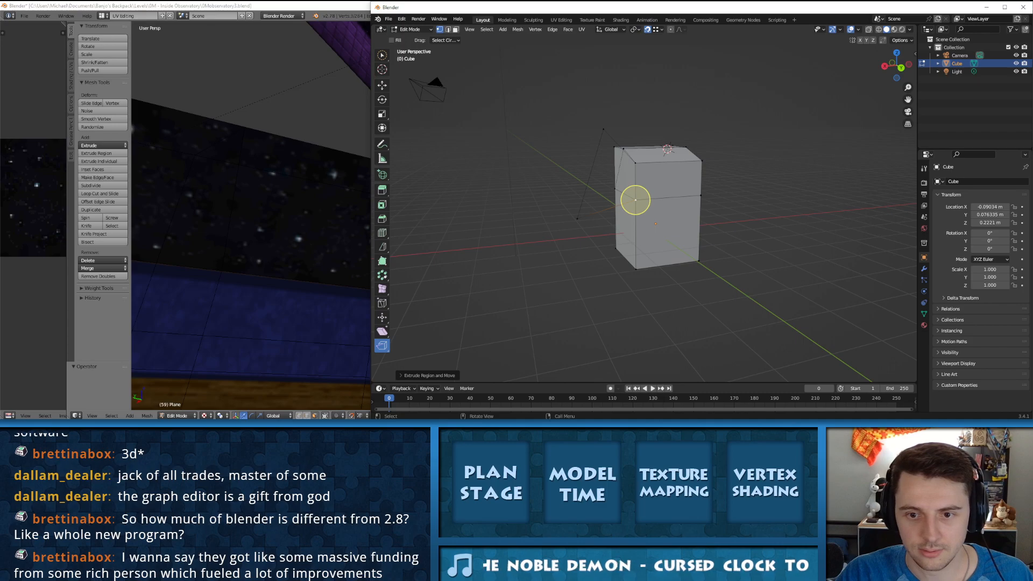
{"action": "left_click", "coordinate": [576, 218]}
{"action": "key", "text": "e"}
{"action": "left_click", "coordinate": [635, 268]}
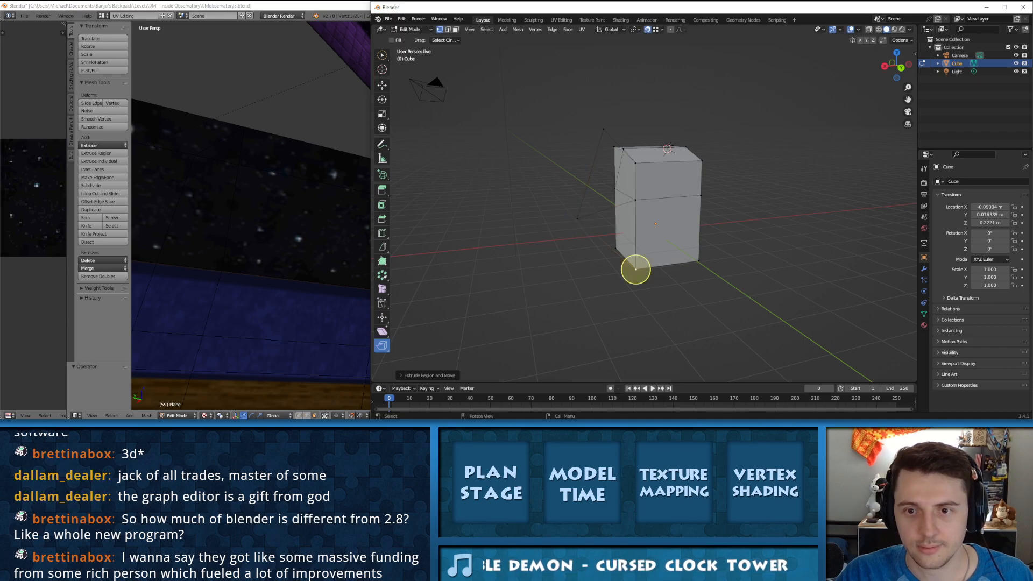
Step: Extrude an edge from the upper outer vertex across above the block and connect it to the opposite upper corner
{"action": "left_click", "coordinate": [603, 129]}
{"action": "key", "text": "e"}
{"action": "left_click", "coordinate": [733, 113]}
{"action": "key", "text": "e"}
{"action": "left_click", "coordinate": [702, 160]}
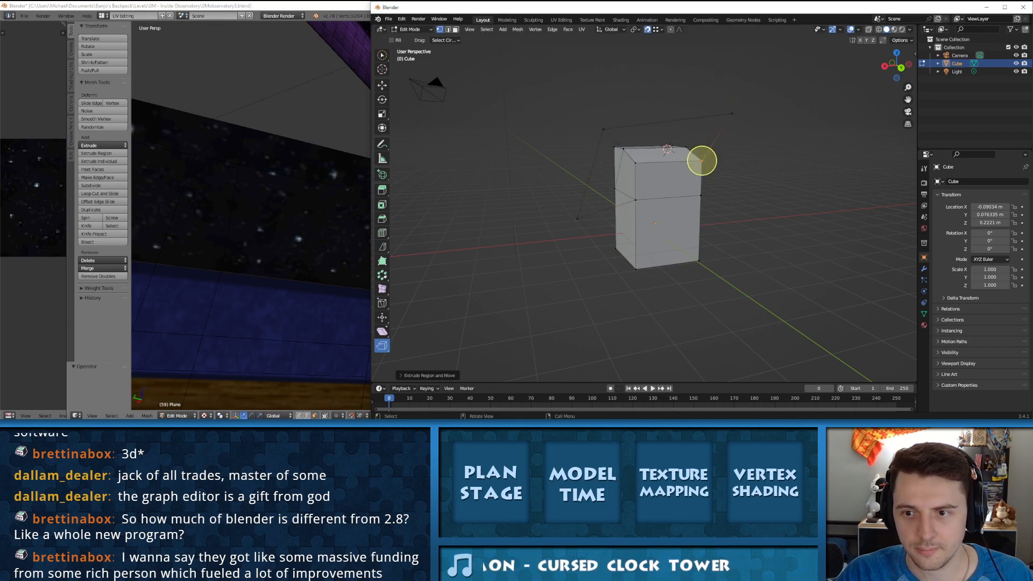
Step: From the new outer vertex, extrude an edge downward and connect its end to that side's mid-height vertex and bottom corner
{"action": "left_click", "coordinate": [732, 113]}
{"action": "key", "text": "e"}
{"action": "left_click", "coordinate": [755, 187]}
{"action": "key", "text": "e"}
{"action": "left_click", "coordinate": [700, 195]}
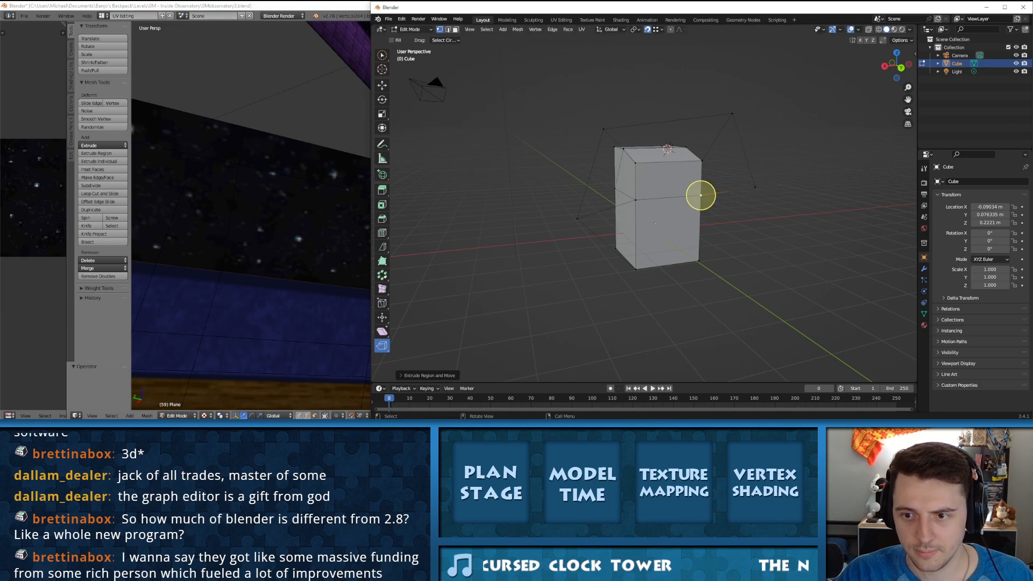
{"action": "left_click", "coordinate": [754, 188]}
{"action": "key", "text": "e"}
{"action": "left_click", "coordinate": [698, 261]}
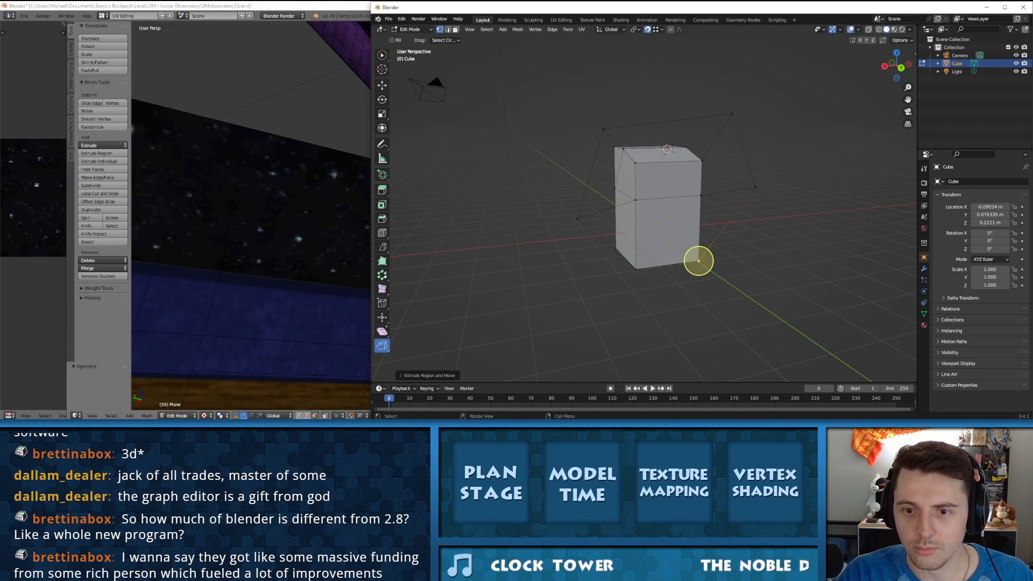
Step: In edge selection, fill the first upper side flap and the top flap between the outer edges and the block
{"action": "key", "text": "2"}
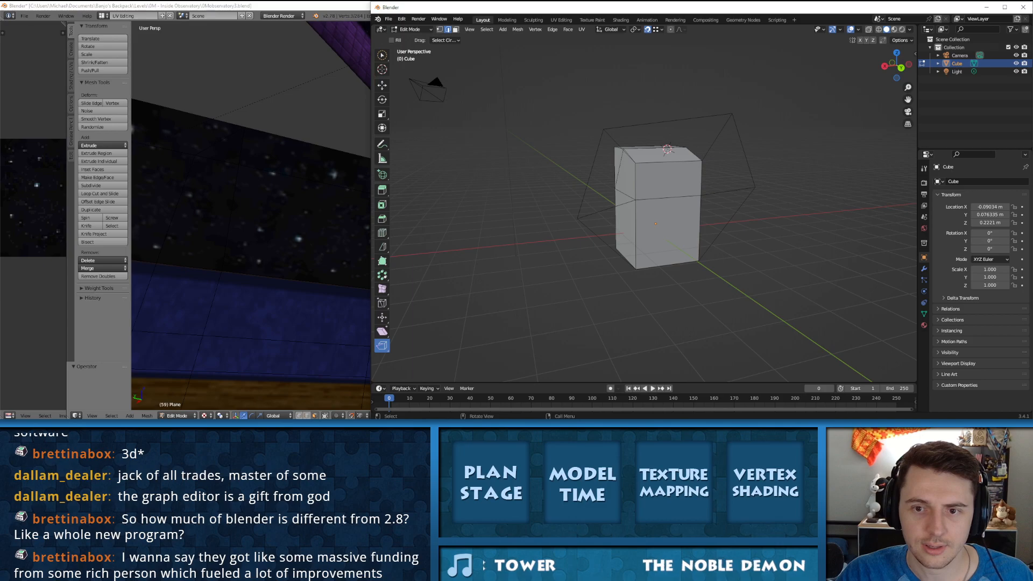
{"action": "left_click", "coordinate": [591, 174]}
{"action": "left_click", "coordinate": [603, 200], "text": "shift"}
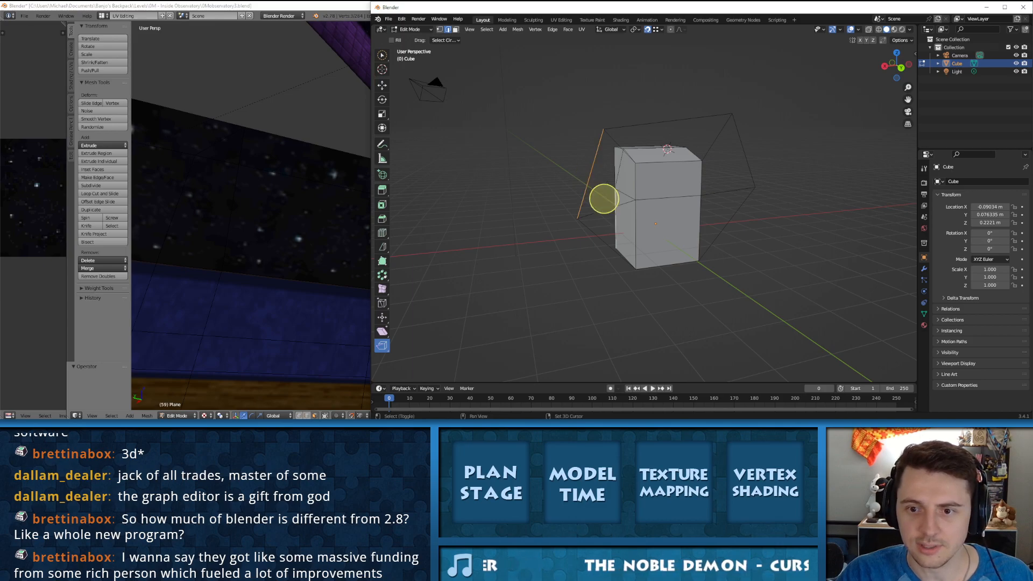
{"action": "left_click", "coordinate": [635, 182]}
{"action": "left_click", "coordinate": [613, 177], "text": "shift"}
{"action": "key", "text": "f"}
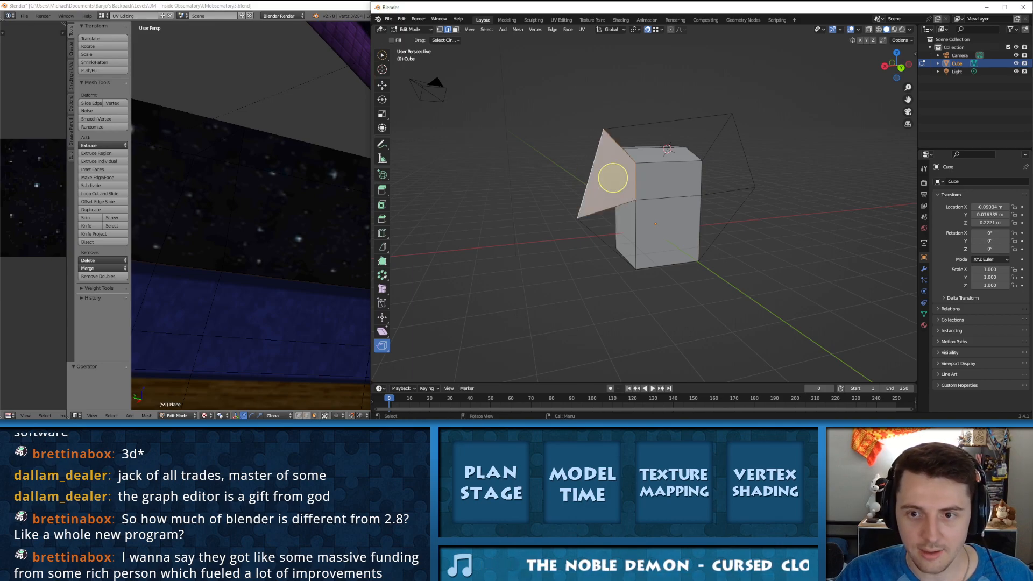
{"action": "left_click", "coordinate": [667, 121]}
{"action": "left_click", "coordinate": [669, 142], "text": "shift"}
{"action": "key", "text": "f"}
Step: Fill the upper and lower flap faces on the opposite side between the outer edges and the block
{"action": "left_click", "coordinate": [743, 150]}
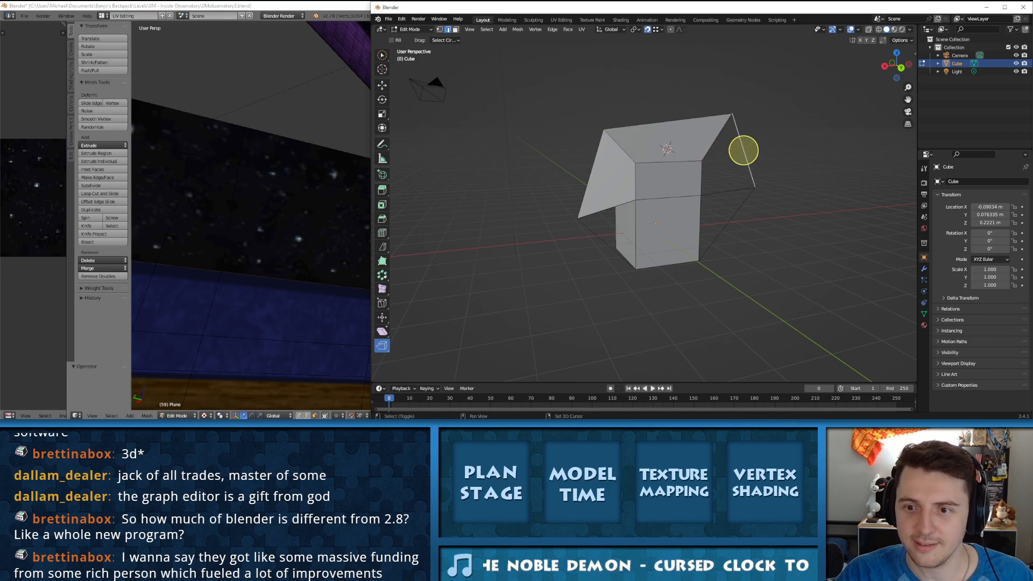
{"action": "left_click", "coordinate": [721, 161], "text": "shift"}
{"action": "key", "text": "f"}
{"action": "left_click", "coordinate": [724, 224]}
{"action": "left_click", "coordinate": [711, 227], "text": "shift"}
{"action": "key", "text": "f"}
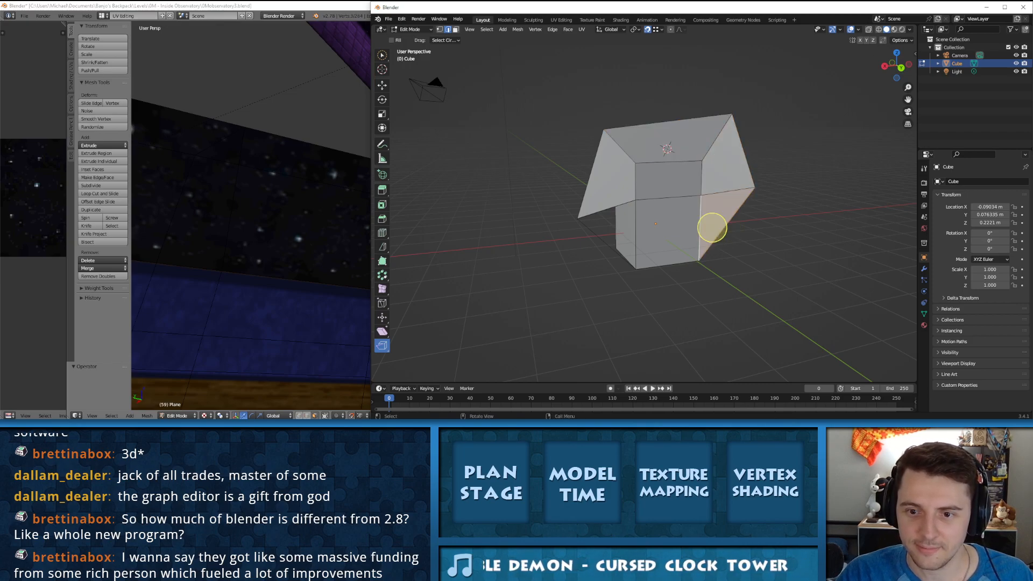
Step: Try to fill the remaining lower flap from the block's lower vertical edge and the neighbouring sloped edge
{"action": "left_click", "coordinate": [636, 230]}
{"action": "left_click", "coordinate": [614, 206], "text": "shift"}
{"action": "key", "text": "f"}
Step: Switch to the older Blender and view the Specials menu for the selected mesh
{"action": "key", "text": "alt+Tab"}
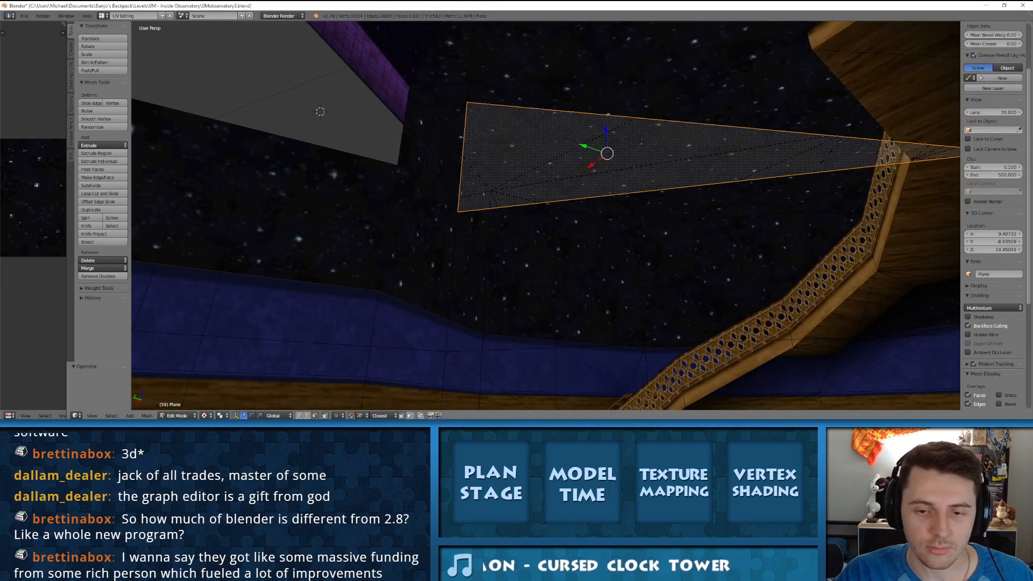
{"action": "key", "text": "w"}
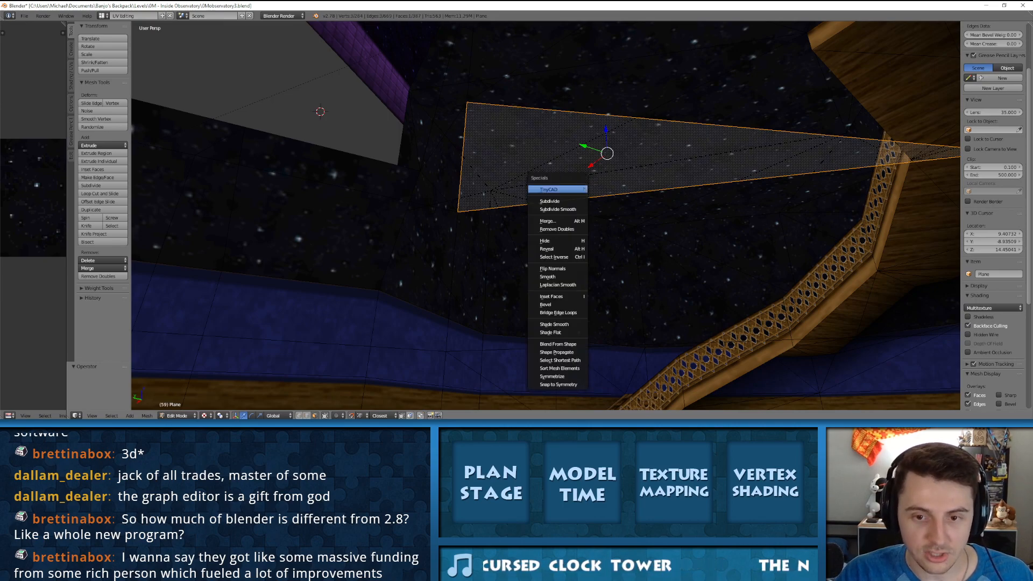
{"action": "key", "text": "w"}
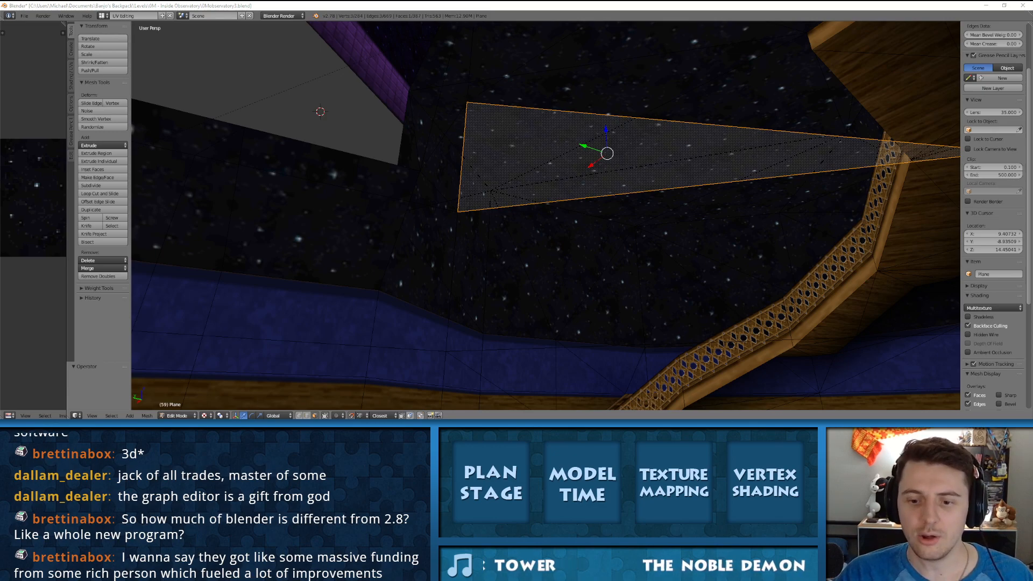
Step: Back in the newer Blender, undo the last action and fill the remaining lower flap beside the block's vertical edge
{"action": "key", "text": "ctrl+z"}
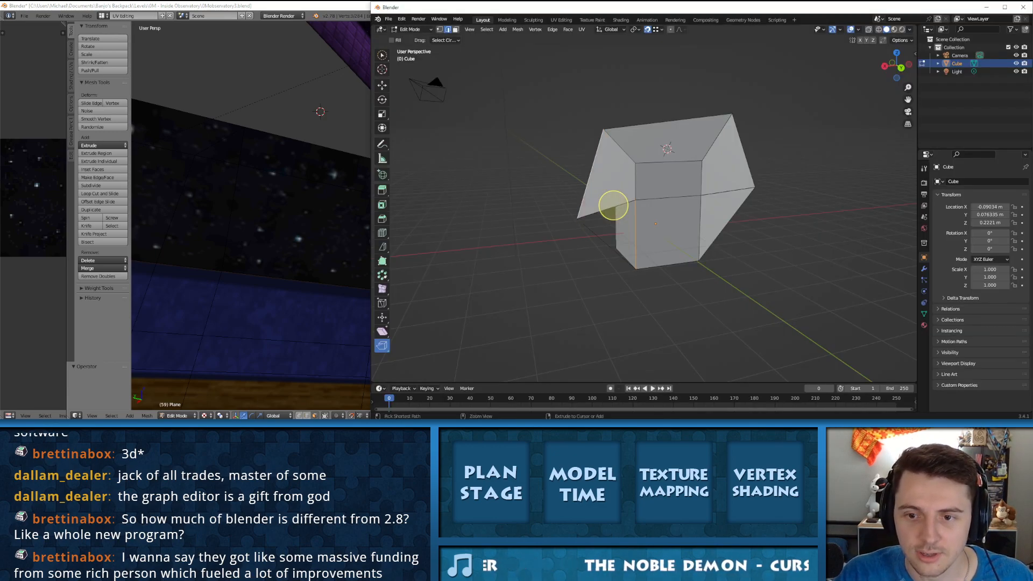
{"action": "left_click", "coordinate": [611, 208]}
{"action": "left_click", "coordinate": [621, 222], "text": "shift"}
{"action": "key", "text": "f"}
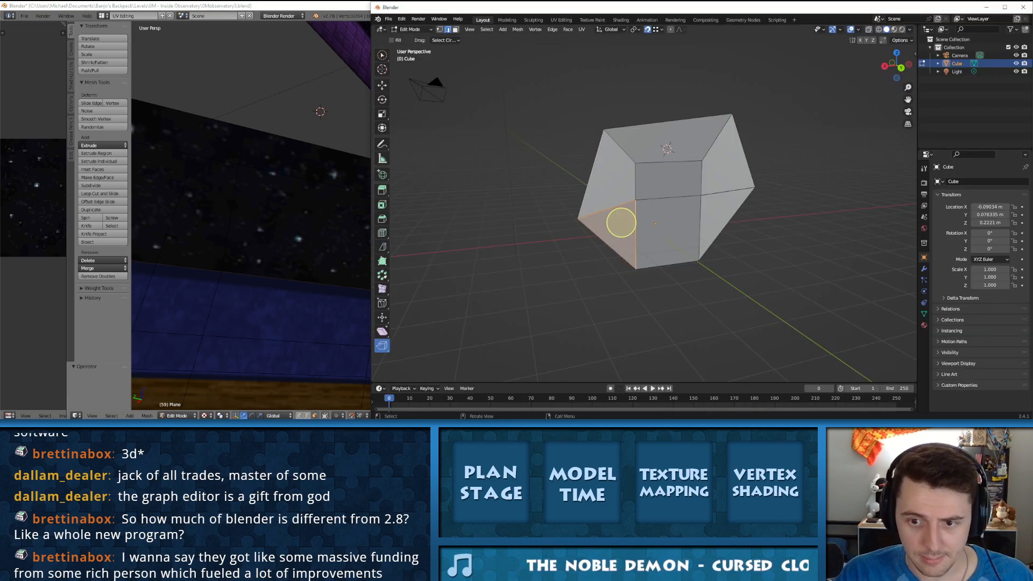
Step: Select the whole mesh and activate the Select Circle tool
{"action": "key", "text": "a"}
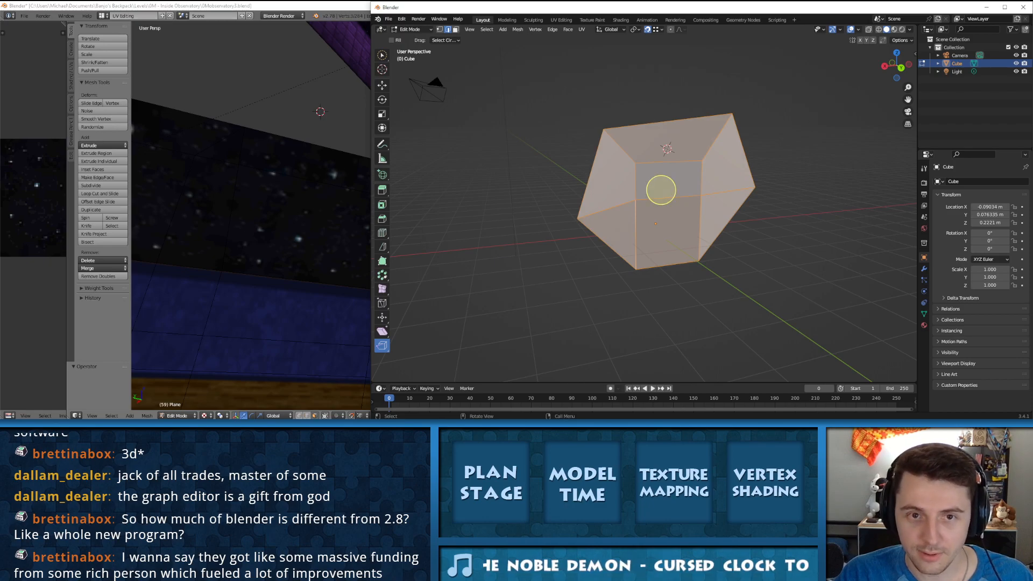
{"action": "left_click", "coordinate": [382, 54]}
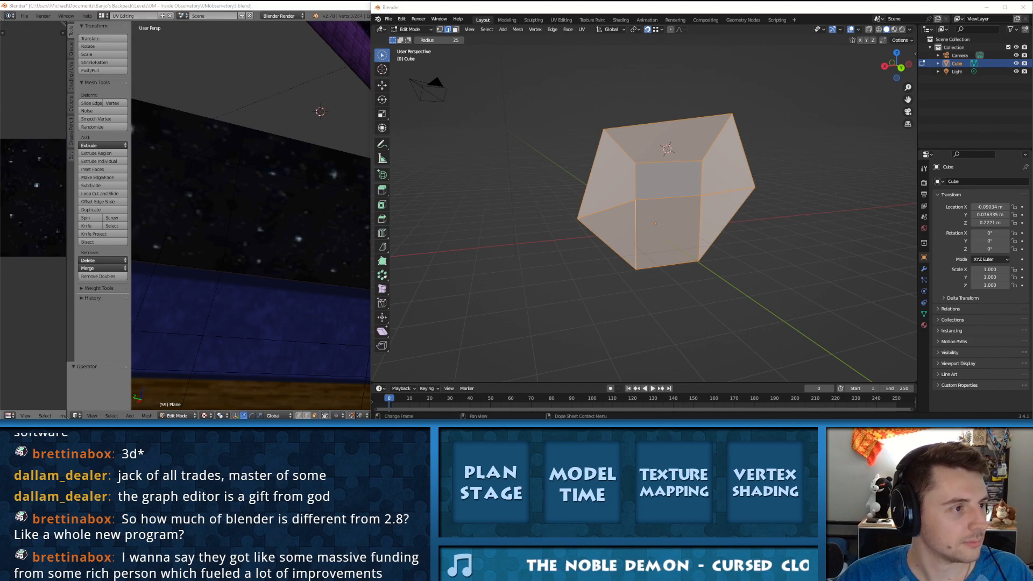
{"action": "key", "text": "c"}
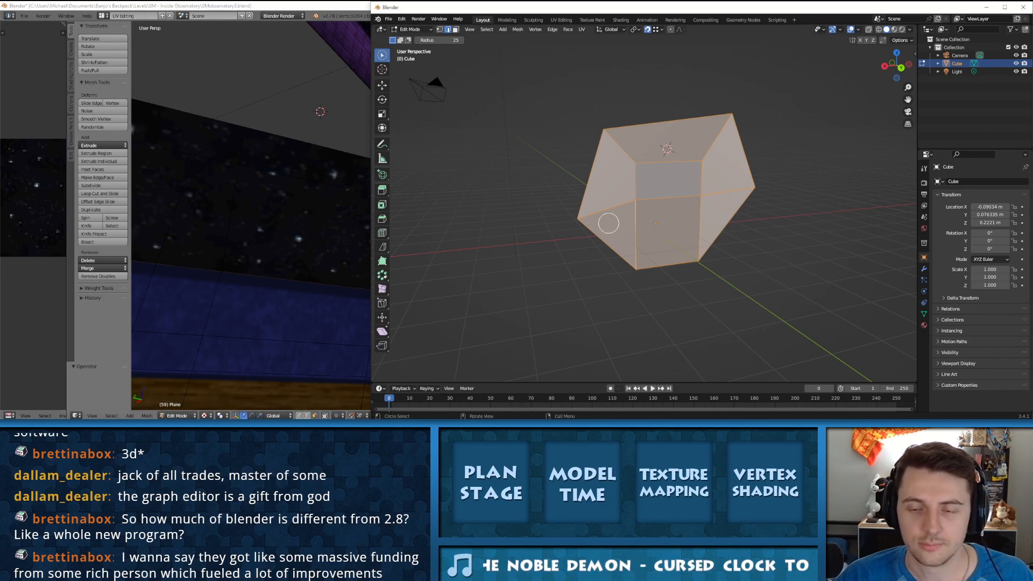
{"action": "middle_click_drag", "start_coordinate": [663, 171], "coordinate": [682, 195]}
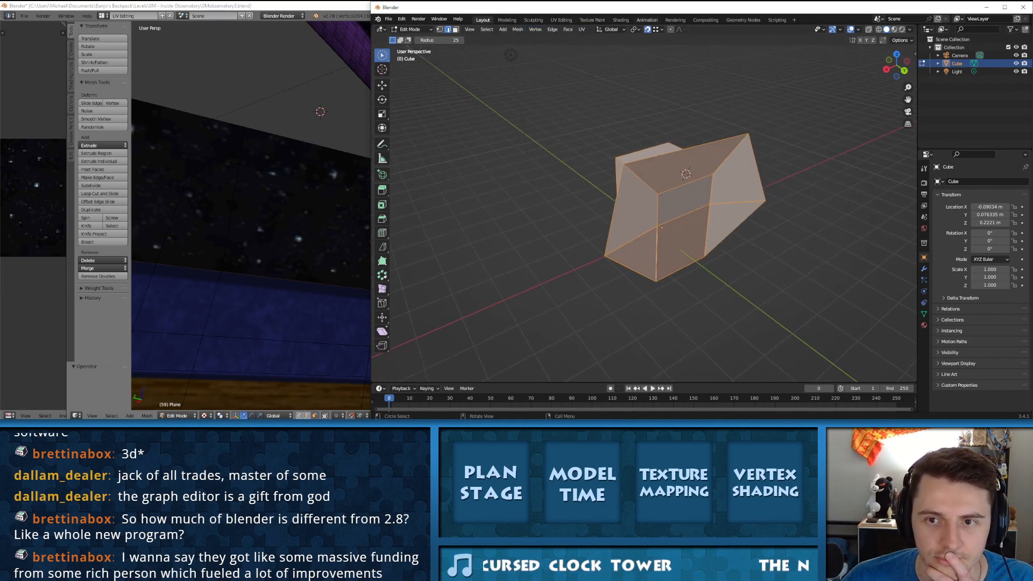
{"action": "middle_click_drag", "start_coordinate": [691, 149], "coordinate": [668, 138]}
Step: In face selection, select the block's upper front face, try moving it freely and cancel the move
{"action": "left_click", "coordinate": [641, 177]}
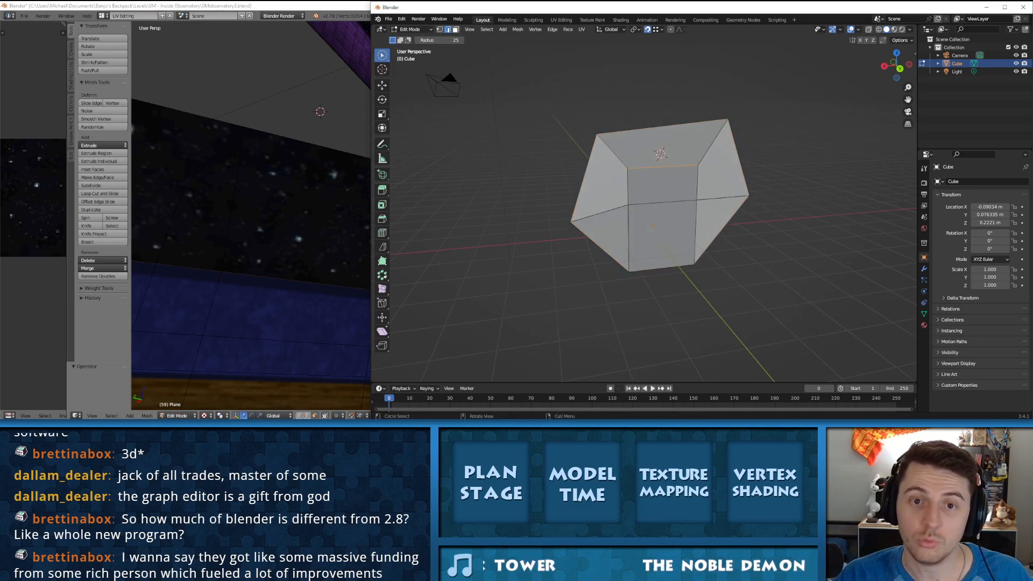
{"action": "left_click", "coordinate": [667, 197]}
{"action": "left_click", "coordinate": [672, 186]}
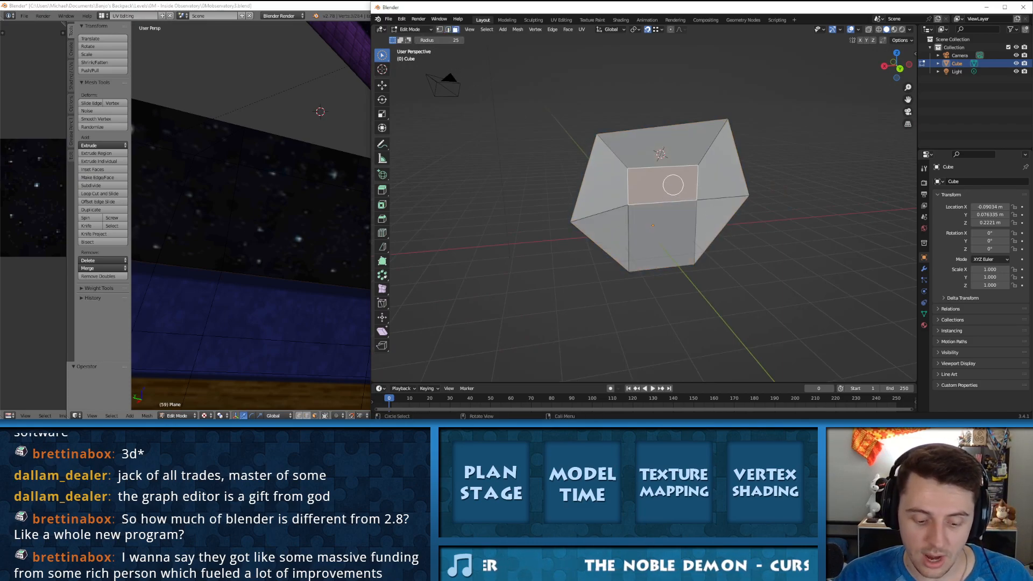
{"action": "key", "text": "g"}
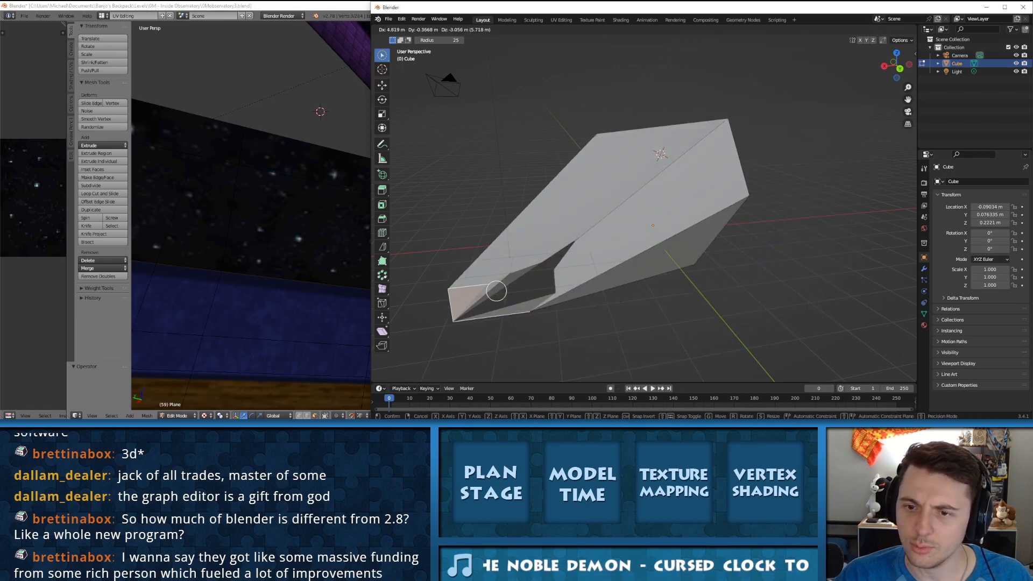
{"action": "key", "text": "Escape"}
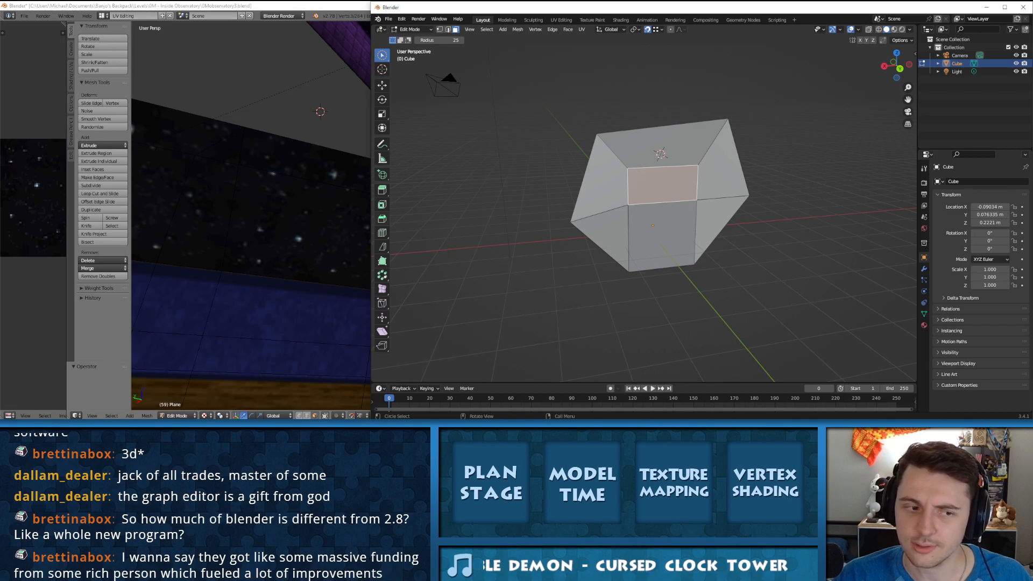
Step: Activate the Rip Region tool and try it on the selected upper front face
{"action": "middle_click_drag", "start_coordinate": [702, 175], "coordinate": [688, 168]}
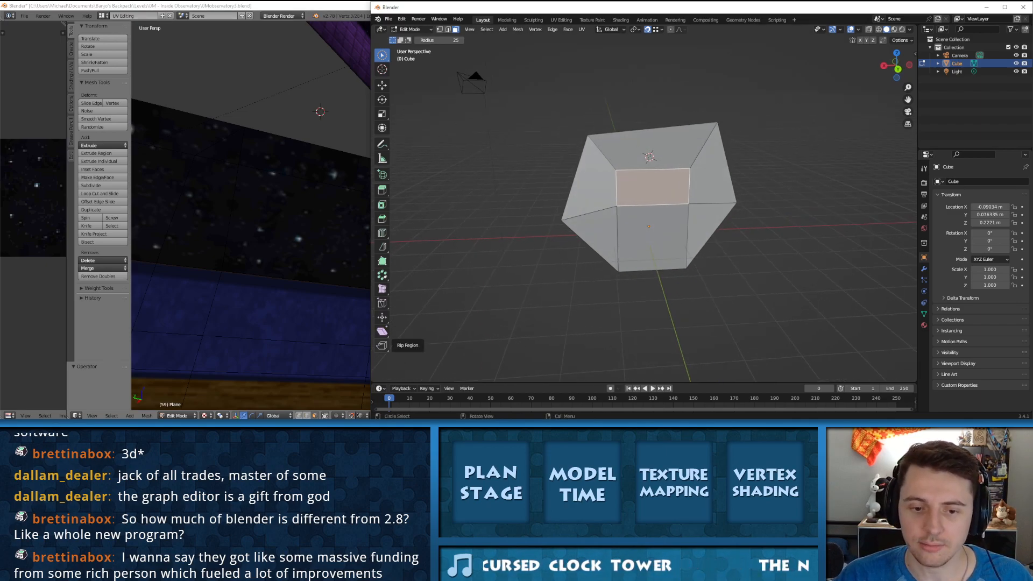
{"action": "left_click", "coordinate": [382, 345]}
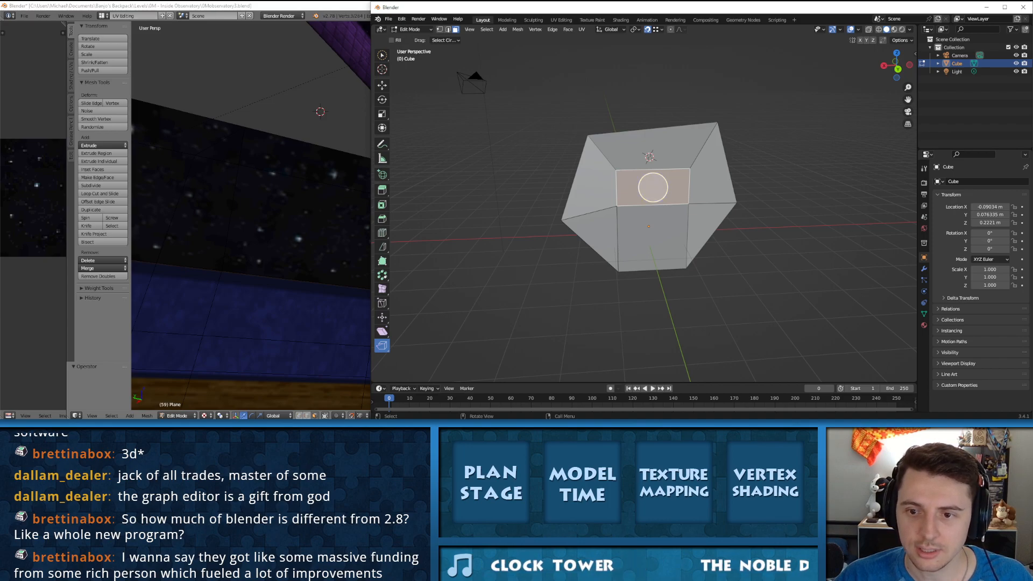
{"action": "left_click", "coordinate": [653, 187]}
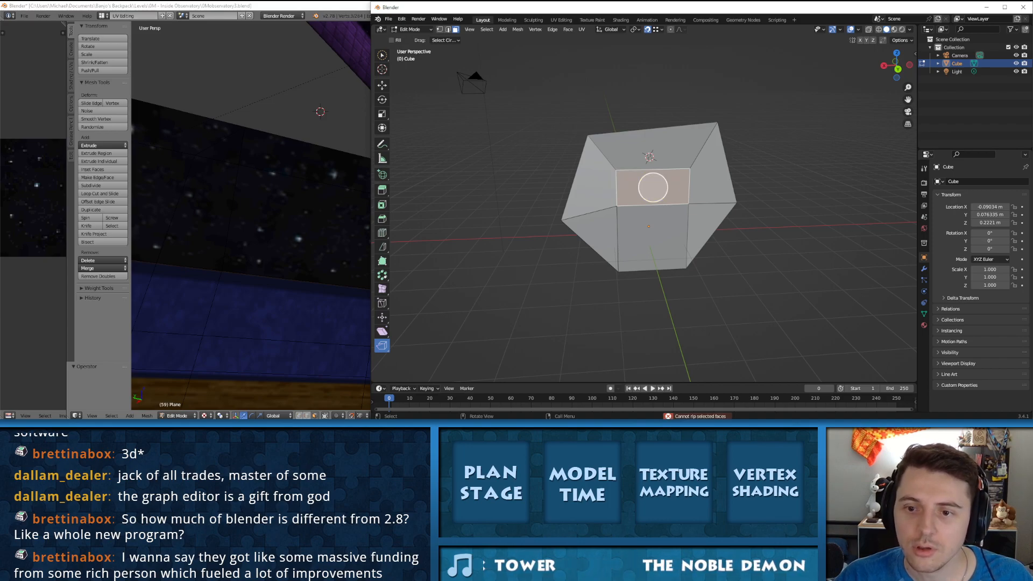
{"action": "left_click", "coordinate": [652, 187]}
{"action": "middle_click_drag", "start_coordinate": [652, 185], "coordinate": [691, 180]}
{"action": "scroll", "coordinate": [766, 152], "scroll_direction": "up", "scroll_amount": 5}
{"action": "middle_click_drag", "start_coordinate": [766, 153], "coordinate": [675, 134], "text": "shift"}
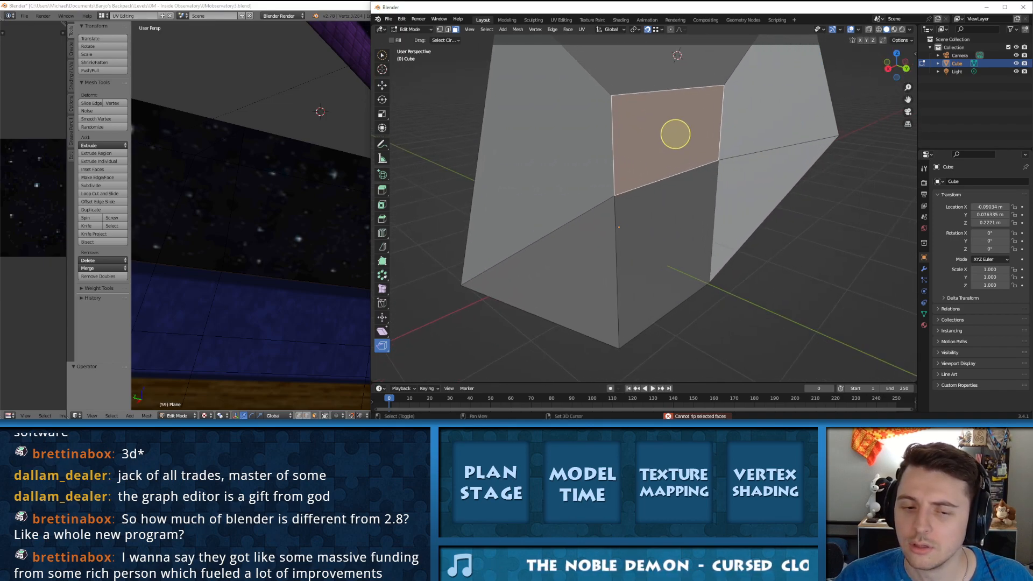
Step: Change to the Rip Edge tool and try it on the upper front face, undoing the last action
{"action": "left_click", "coordinate": [382, 346]}
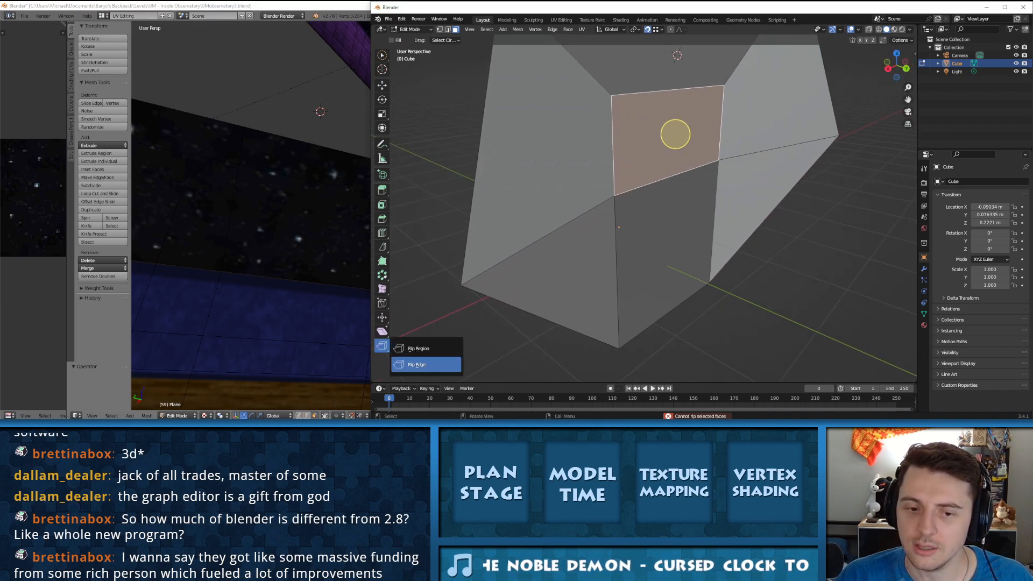
{"action": "left_click", "coordinate": [425, 364]}
{"action": "left_click_drag", "start_coordinate": [639, 100], "coordinate": [767, 193]}
{"action": "scroll", "coordinate": [767, 193], "scroll_direction": "down", "scroll_amount": 6}
{"action": "key", "text": "ctrl+z"}
{"action": "left_click", "coordinate": [654, 184]}
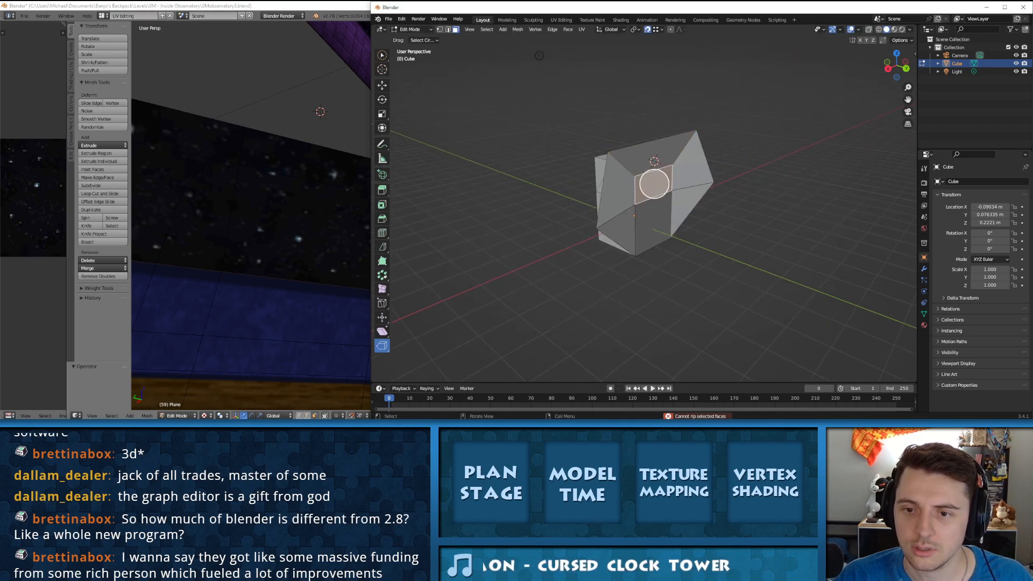
Step: Clear the selection of the block's front faces and switch from face to edge selection
{"action": "left_click_drag", "start_coordinate": [654, 184], "coordinate": [782, 163]}
{"action": "key", "text": "ctrl+z"}
{"action": "left_click", "coordinate": [654, 222]}
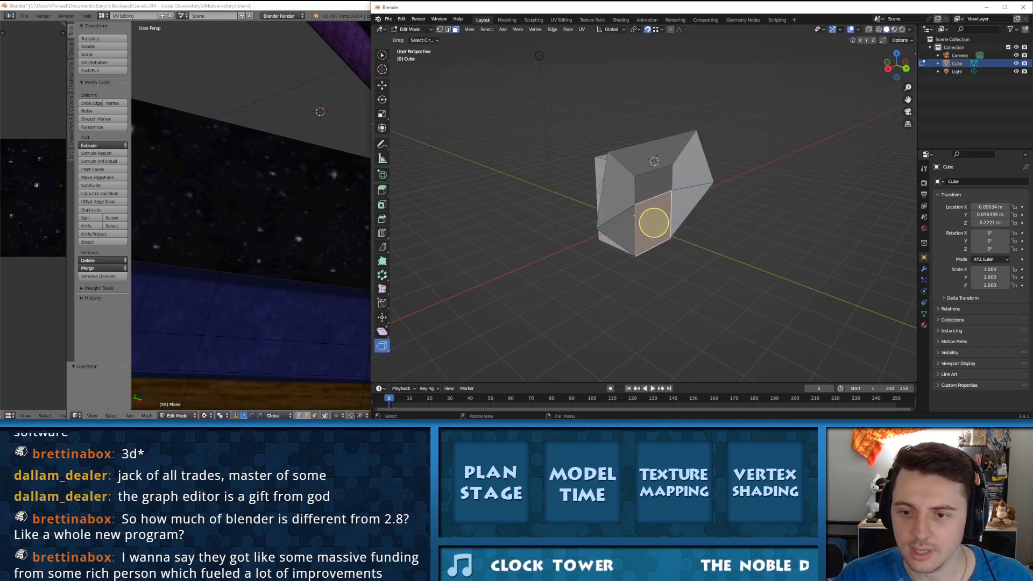
{"action": "key", "text": "alt+a"}
{"action": "left_click", "coordinate": [447, 30], "text": "shift"}
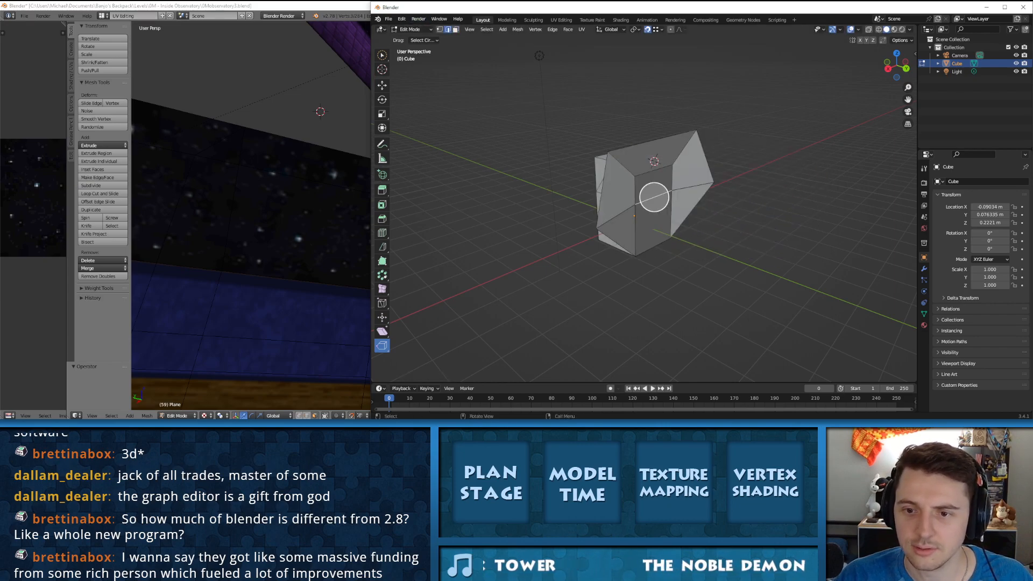
Step: Try Rip Edge on the edge between the block's two front faces, then undo the changes
{"action": "left_click_drag", "start_coordinate": [654, 196], "coordinate": [701, 203]}
{"action": "middle_click_drag", "start_coordinate": [701, 203], "coordinate": [627, 239]}
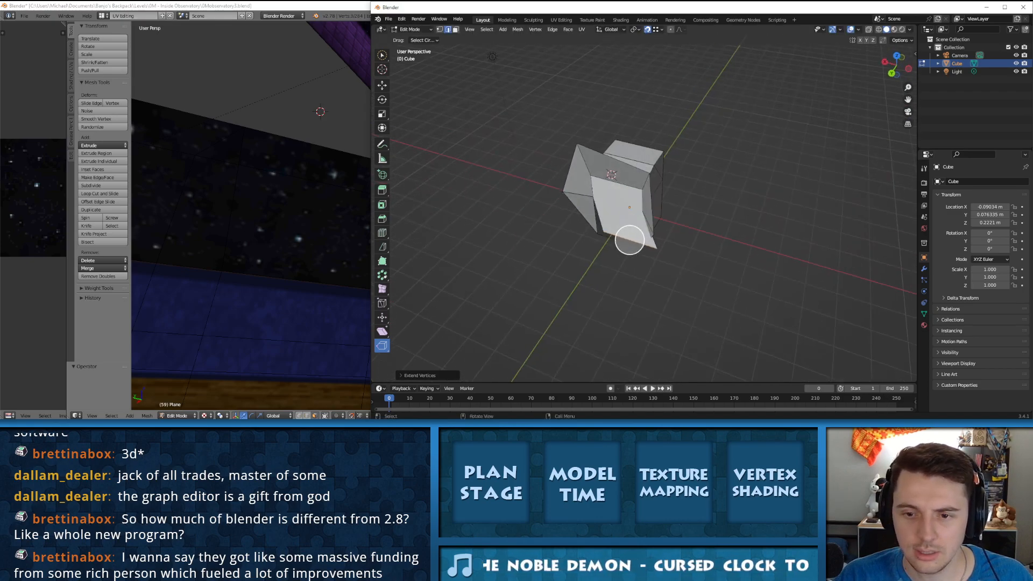
{"action": "left_click_drag", "start_coordinate": [627, 240], "coordinate": [511, 299]}
{"action": "key", "text": "ctrl+z"}
{"action": "key", "text": "ctrl+z"}
{"action": "key", "text": "ctrl+z"}
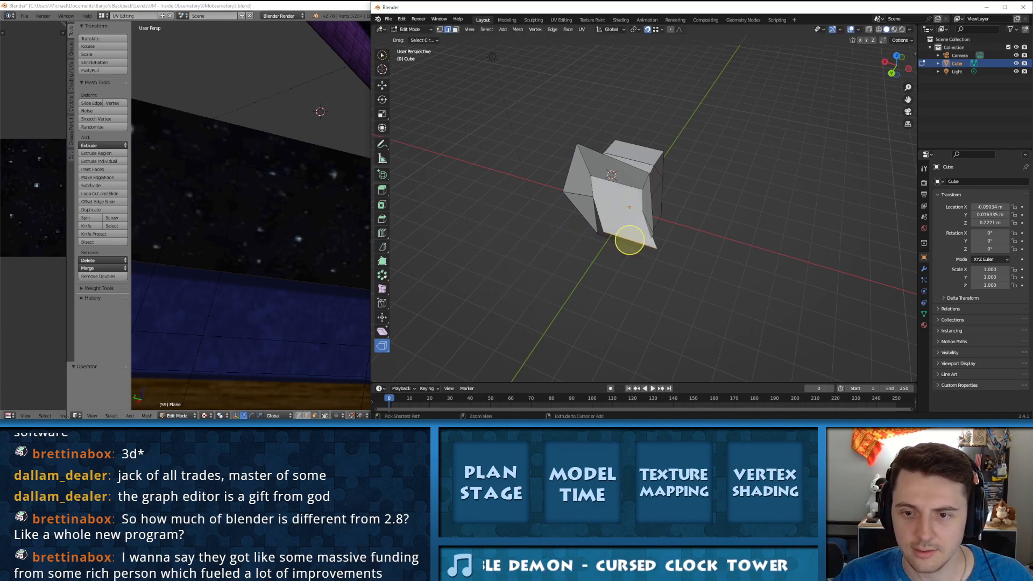
Step: Change to the Rip Region tool, try it on an upper edge of the block and undo the rip
{"action": "left_click", "coordinate": [382, 345]}
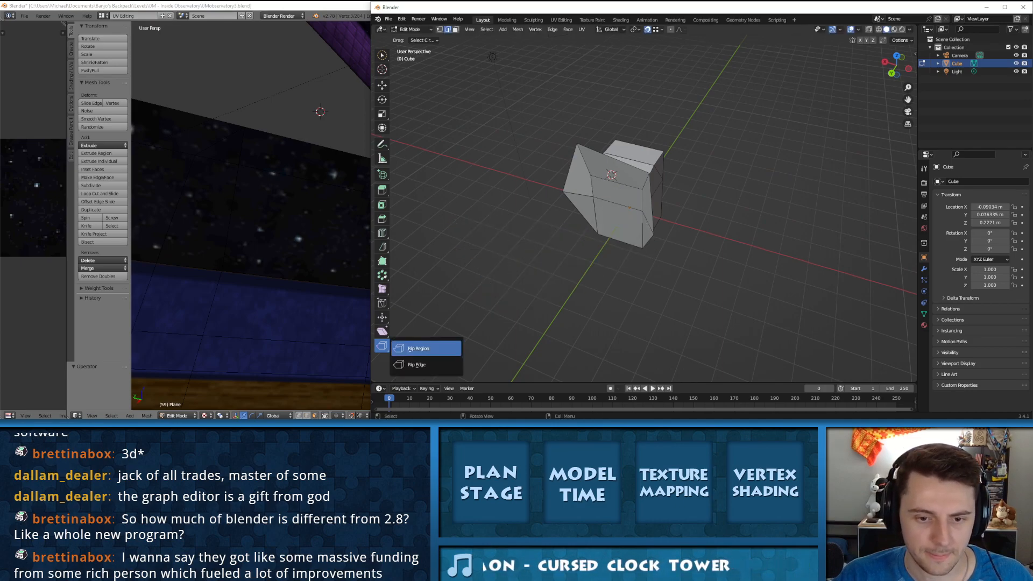
{"action": "left_click", "coordinate": [419, 349]}
{"action": "key", "text": "c"}
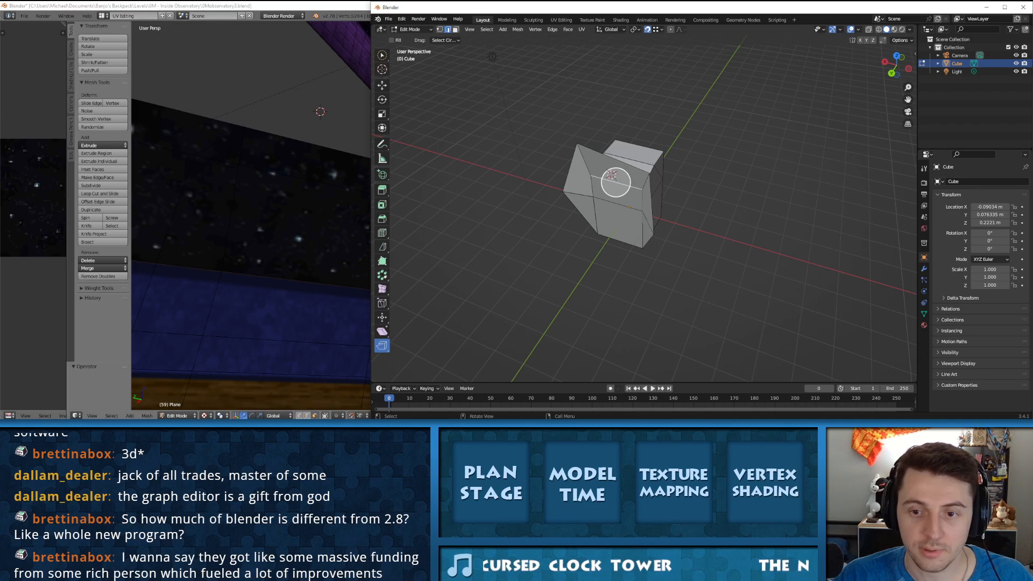
{"action": "left_click_drag", "start_coordinate": [615, 182], "coordinate": [726, 212]}
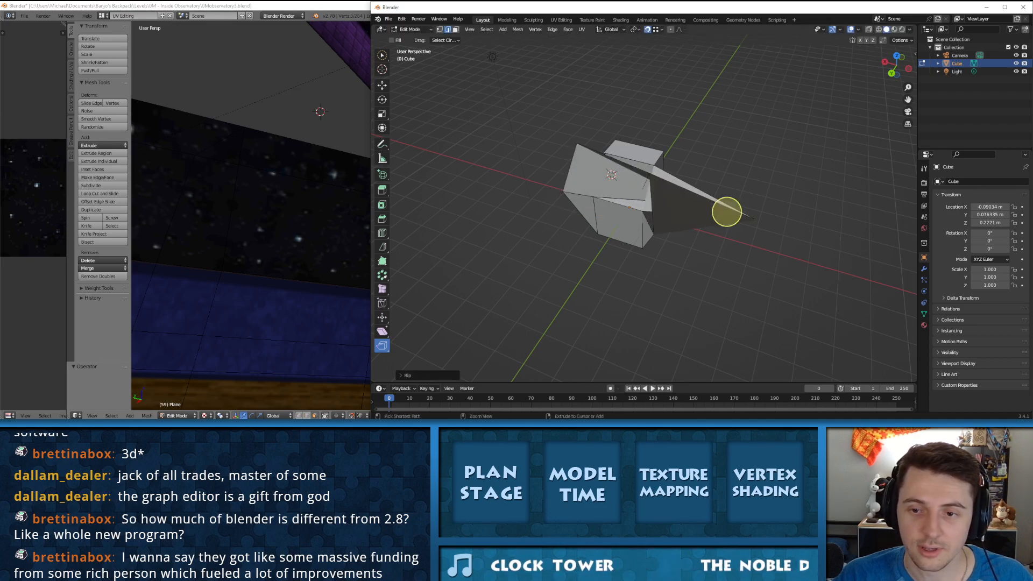
{"action": "key", "text": "ctrl+z"}
Step: Try Rip Region on edges around the block's top from different sides, cancelling or undoing the rips
{"action": "middle_click_drag", "start_coordinate": [721, 209], "coordinate": [623, 156]}
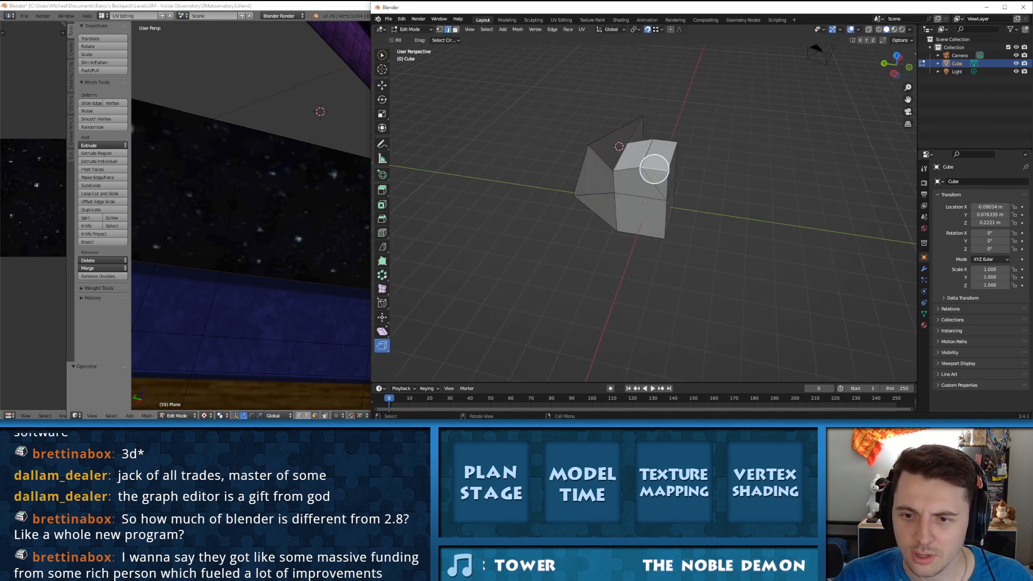
{"action": "left_click_drag", "start_coordinate": [654, 169], "coordinate": [729, 188]}
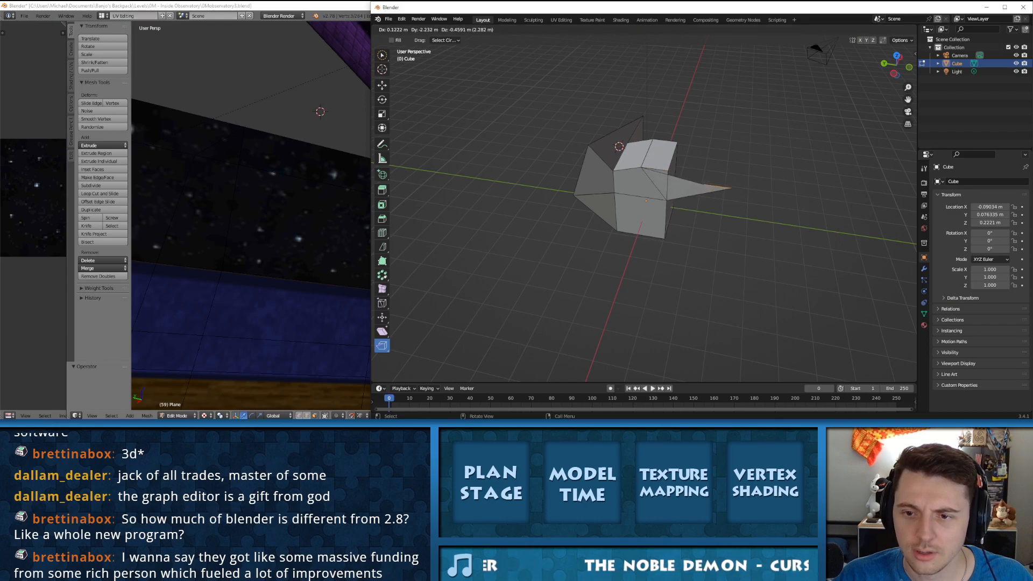
{"action": "key", "text": "Escape"}
{"action": "mouse_move", "coordinate": [654, 161]}
{"action": "middle_mouse_down"}
{"action": "mouse_move", "coordinate": [632, 162]}
{"action": "mouse_move", "coordinate": [675, 164]}
{"action": "middle_mouse_up"}
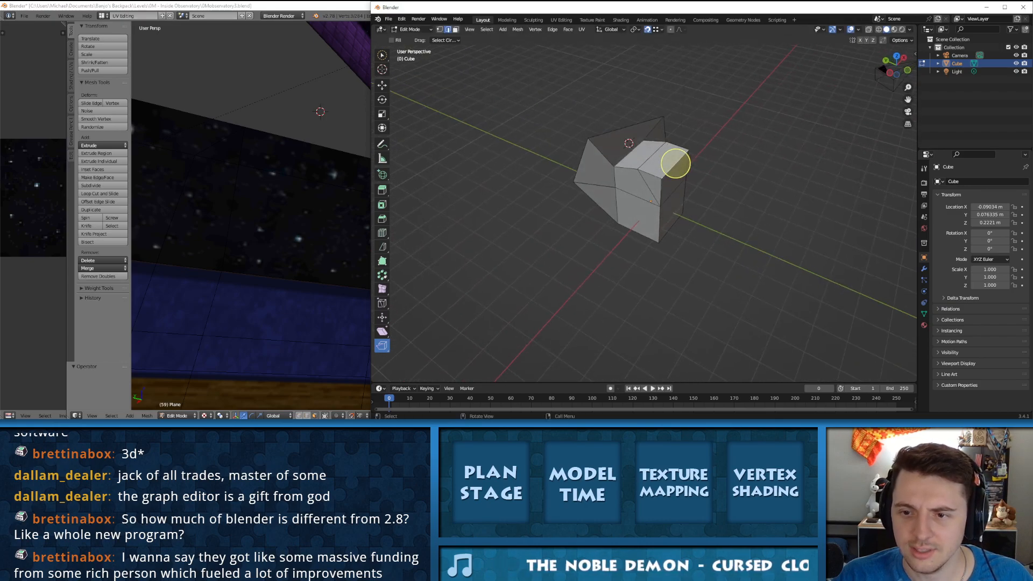
{"action": "left_click_drag", "start_coordinate": [675, 164], "coordinate": [753, 180]}
{"action": "scroll", "coordinate": [827, 141], "scroll_direction": "up", "scroll_amount": 3}
{"action": "scroll", "coordinate": [827, 141], "scroll_direction": "up", "scroll_amount": 2}
{"action": "middle_click_drag", "start_coordinate": [827, 141], "coordinate": [362, 161]}
{"action": "scroll", "coordinate": [621, 149], "scroll_direction": "down", "scroll_amount": 5}
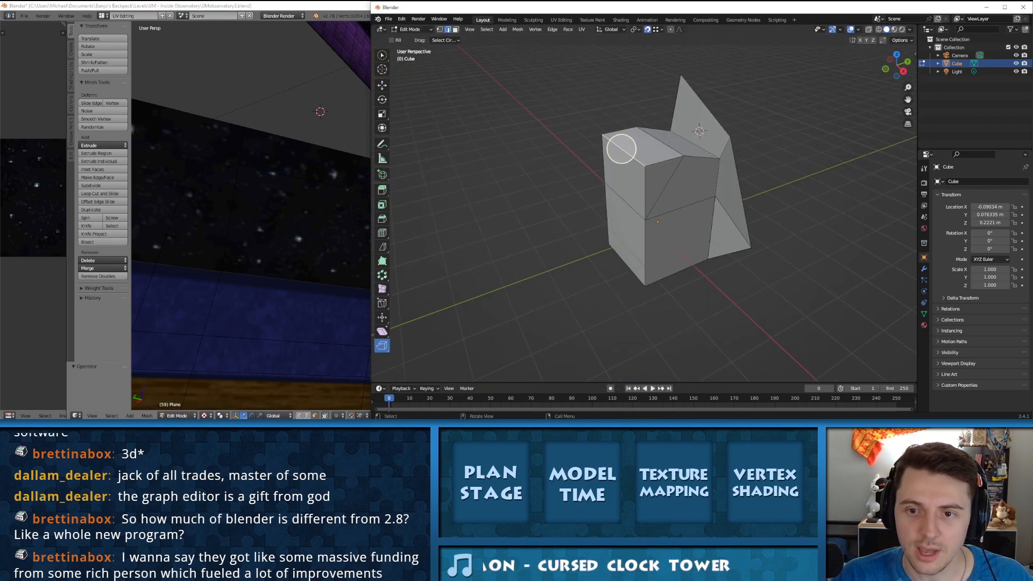
{"action": "left_click_drag", "start_coordinate": [621, 149], "coordinate": [566, 168]}
{"action": "key", "text": "ctrl+z"}
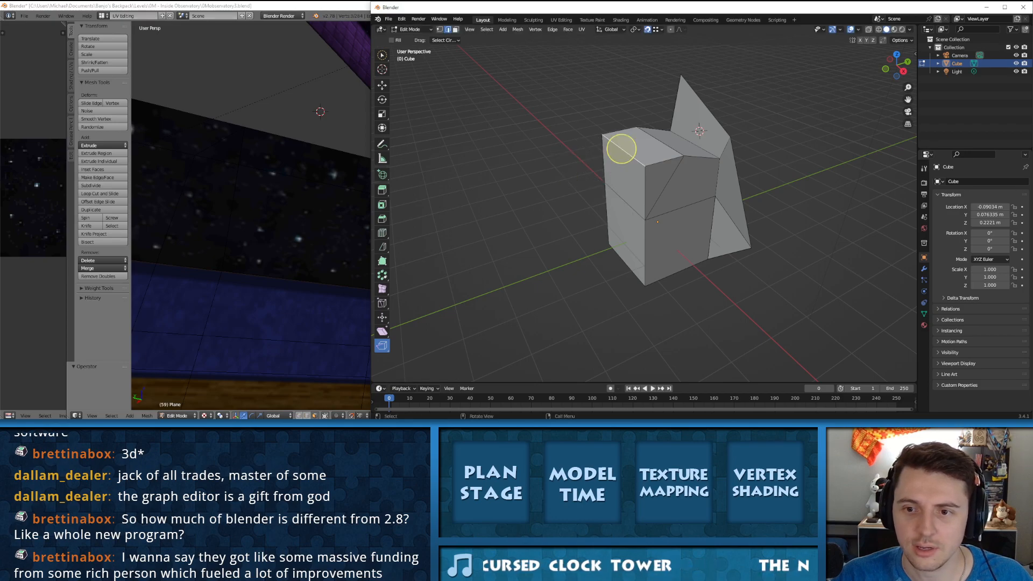
Step: Rip the block's upper front edge with Rip Region, pulling the torn geometry down across the front side
{"action": "left_click_drag", "start_coordinate": [664, 161], "coordinate": [739, 286]}
{"action": "middle_click_drag", "start_coordinate": [738, 286], "coordinate": [911, 289]}
{"action": "left_click", "coordinate": [658, 143]}
{"action": "left_click_drag", "start_coordinate": [658, 143], "coordinate": [613, 188]}
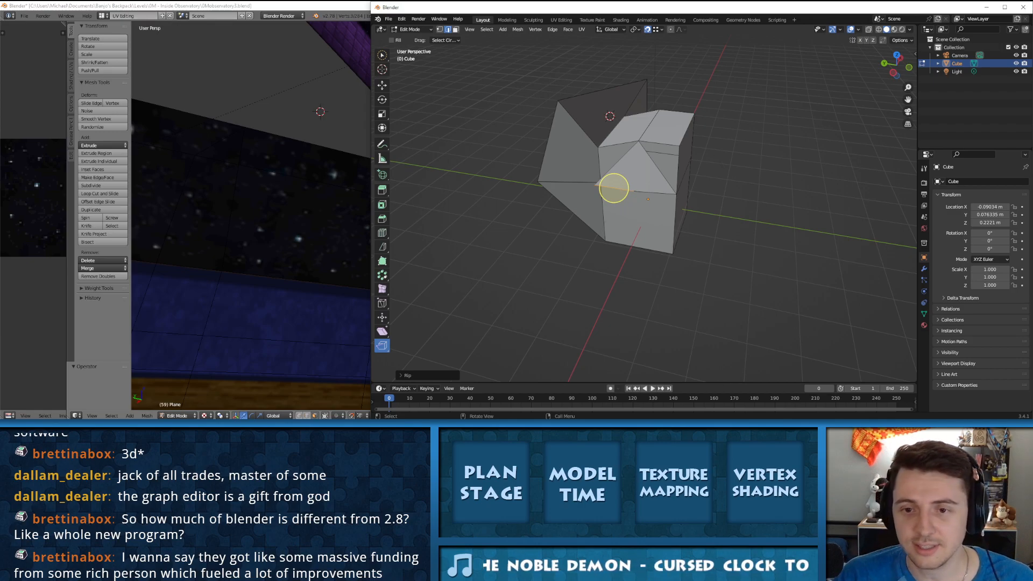
{"action": "middle_click_drag", "start_coordinate": [613, 189], "coordinate": [604, 170]}
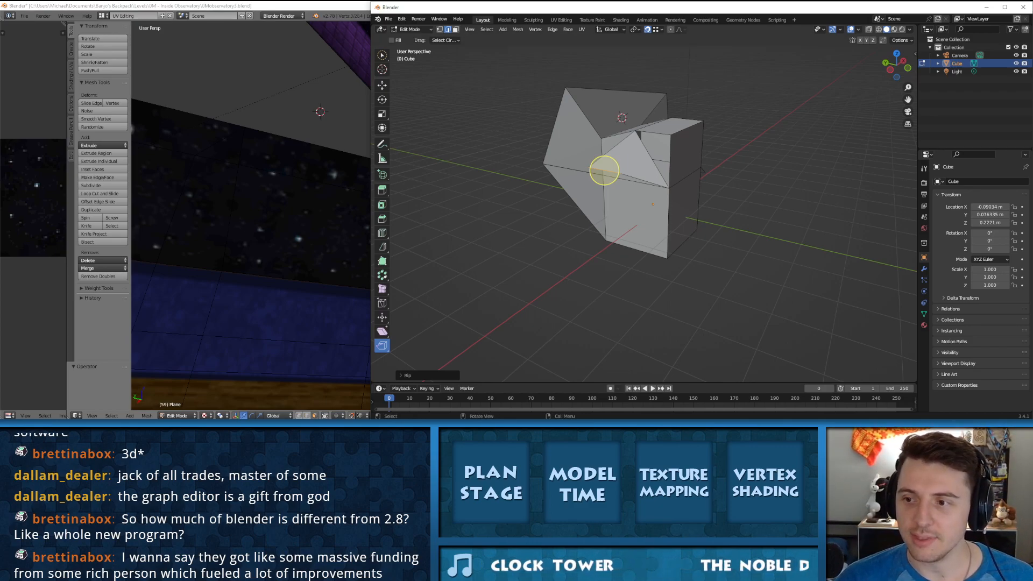
Step: Examine the render, scene and active tool properties and the available Mesh and Face commands
{"action": "left_click", "coordinate": [924, 169]}
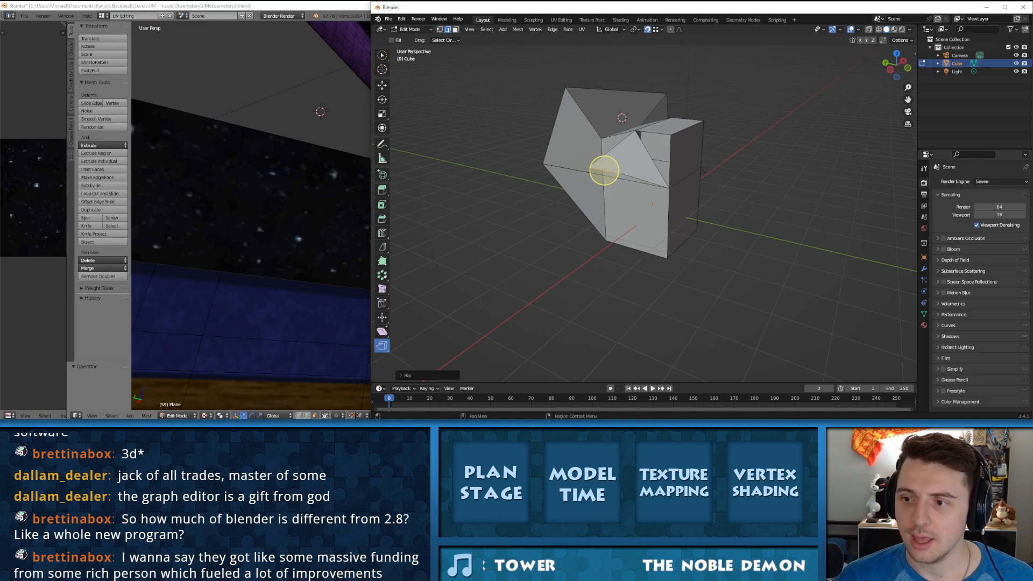
{"action": "left_click", "coordinate": [923, 194]}
{"action": "left_click", "coordinate": [924, 217]}
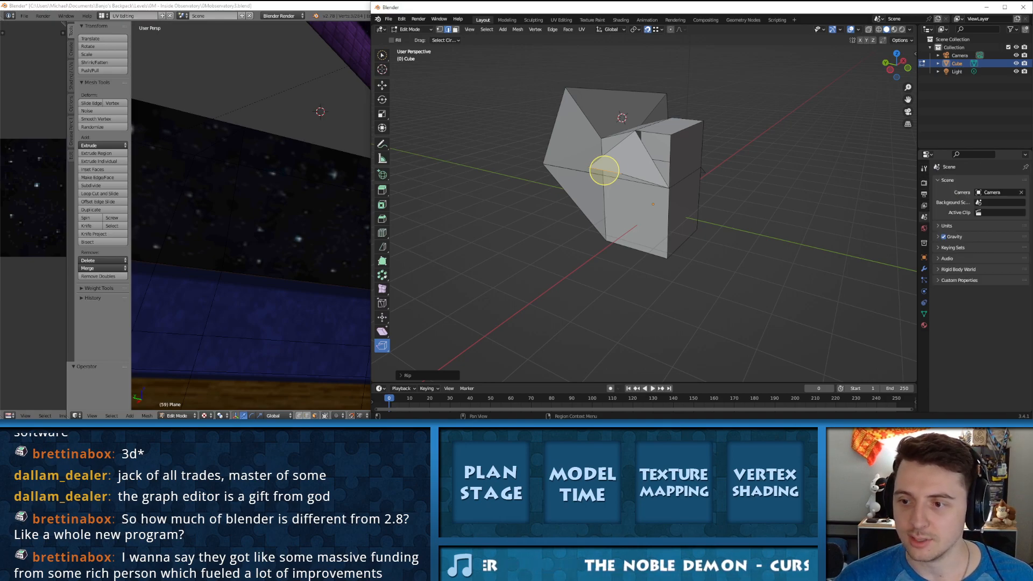
{"action": "left_click", "coordinate": [924, 182]}
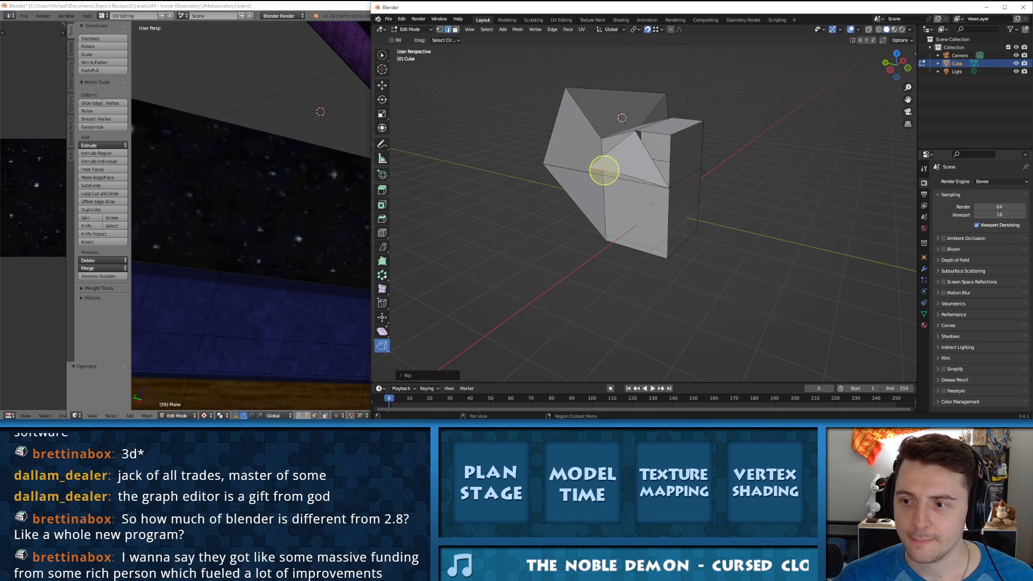
{"action": "left_click", "coordinate": [923, 169]}
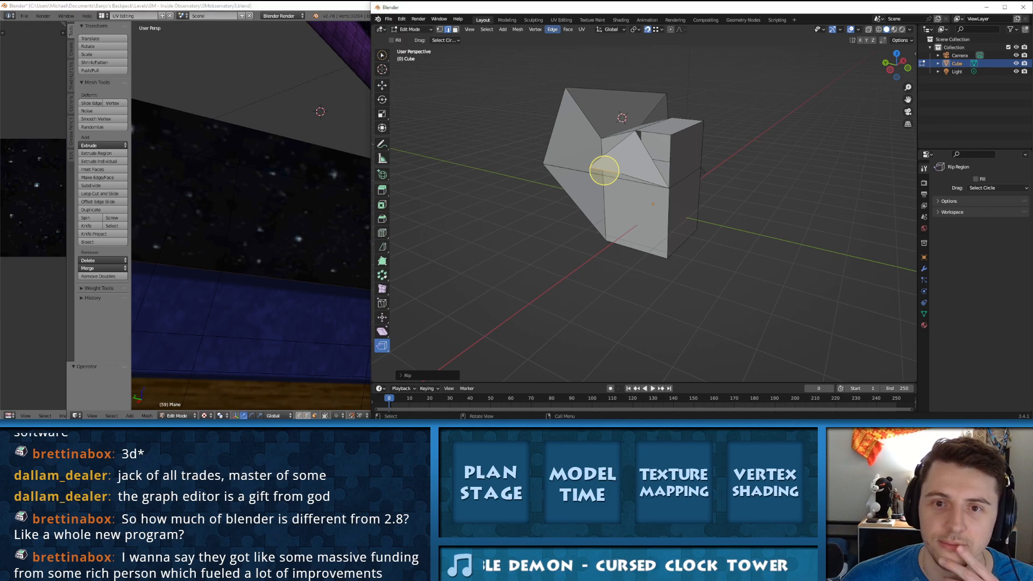
{"action": "left_click", "coordinate": [567, 29]}
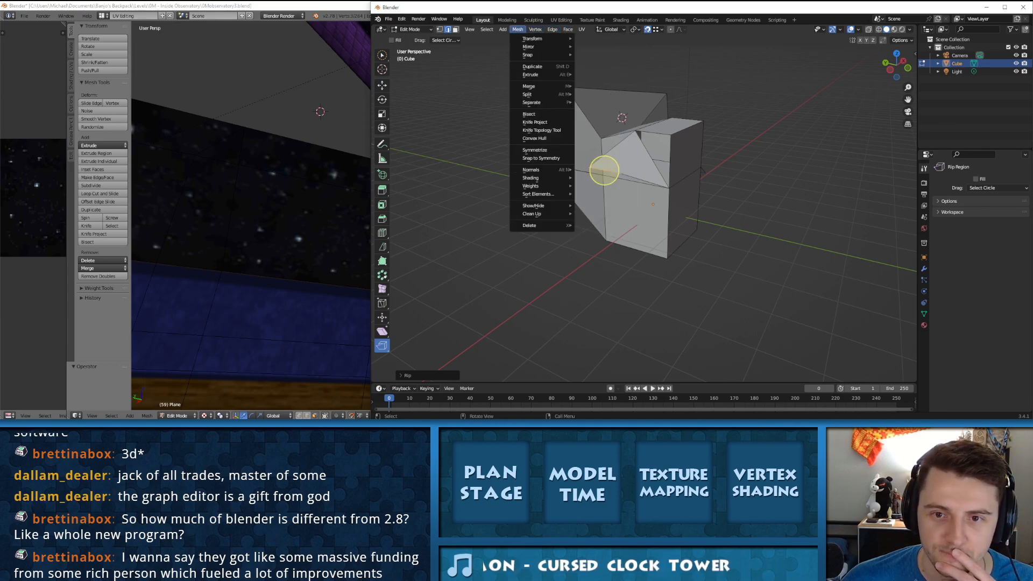
{"action": "mouse_move", "coordinate": [486, 30]}
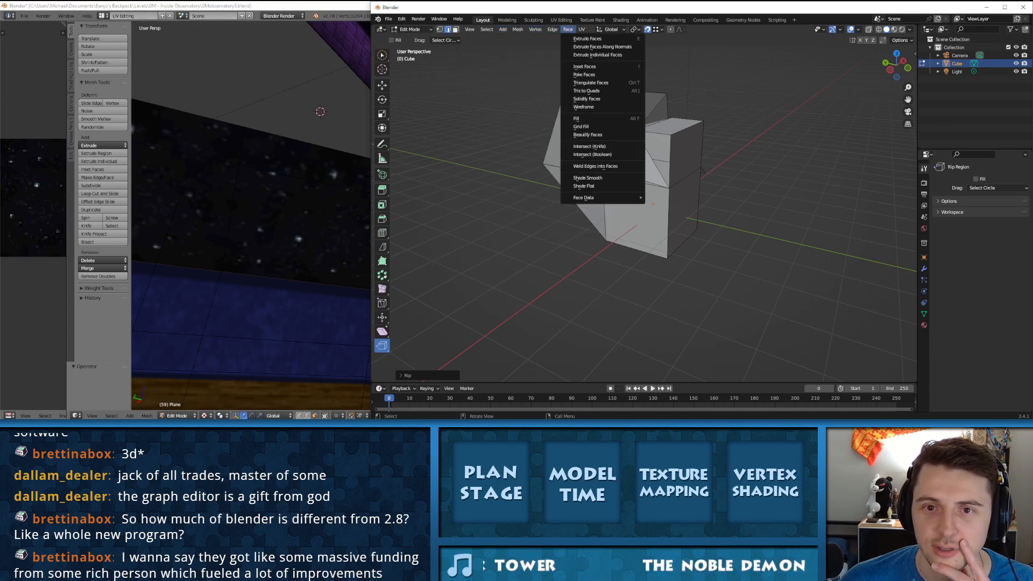
Step: Look through the Layout, Modeling and Sculpting workspaces and switch to the UV Editing workspace
{"action": "left_click", "coordinate": [561, 20]}
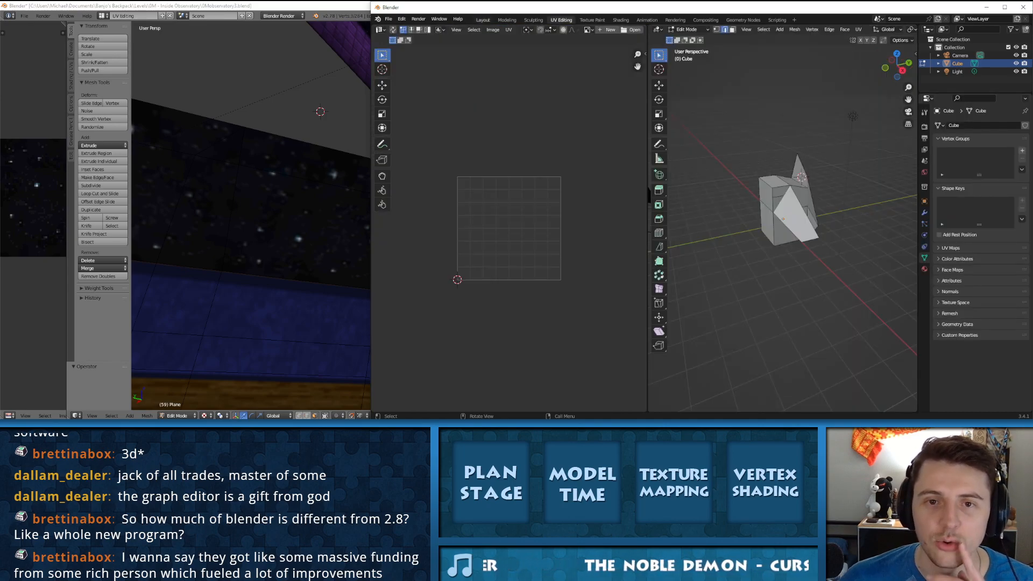
{"action": "left_click", "coordinate": [507, 20]}
{"action": "left_click", "coordinate": [483, 20]}
{"action": "left_click", "coordinate": [506, 20]}
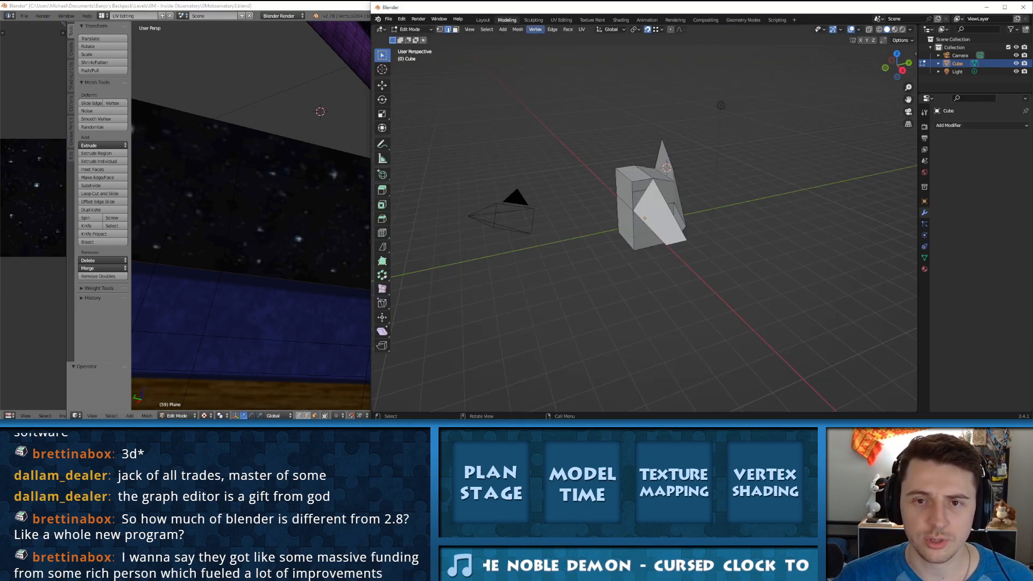
{"action": "left_click", "coordinate": [534, 20]}
{"action": "left_click", "coordinate": [561, 20]}
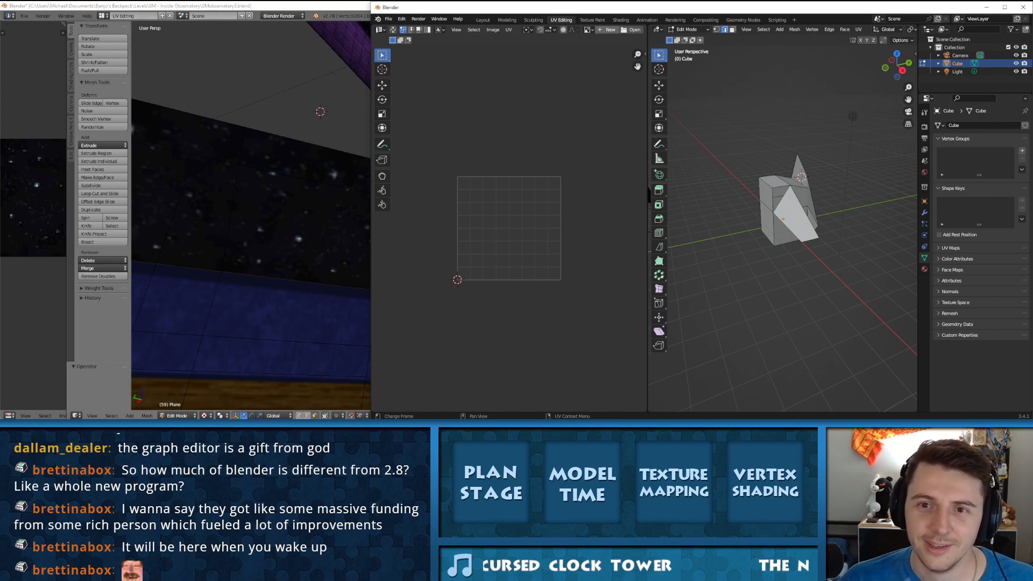
Step: Start opening an image in the UV editor and browse to the Levels folder in Documents under Banjo's Backpack
{"action": "left_click", "coordinate": [631, 29]}
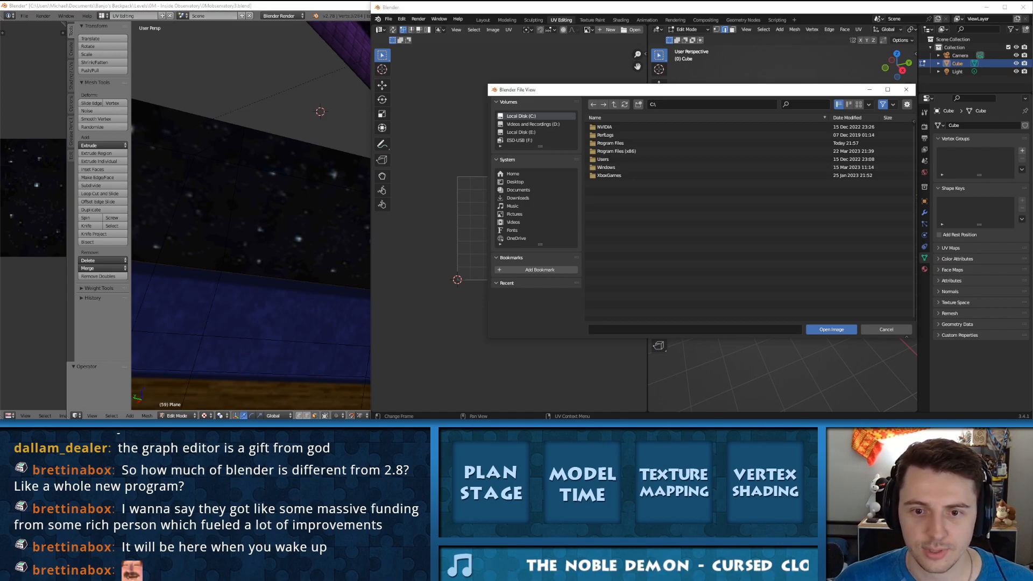
{"action": "left_click", "coordinate": [518, 190]}
{"action": "left_click", "coordinate": [615, 143]}
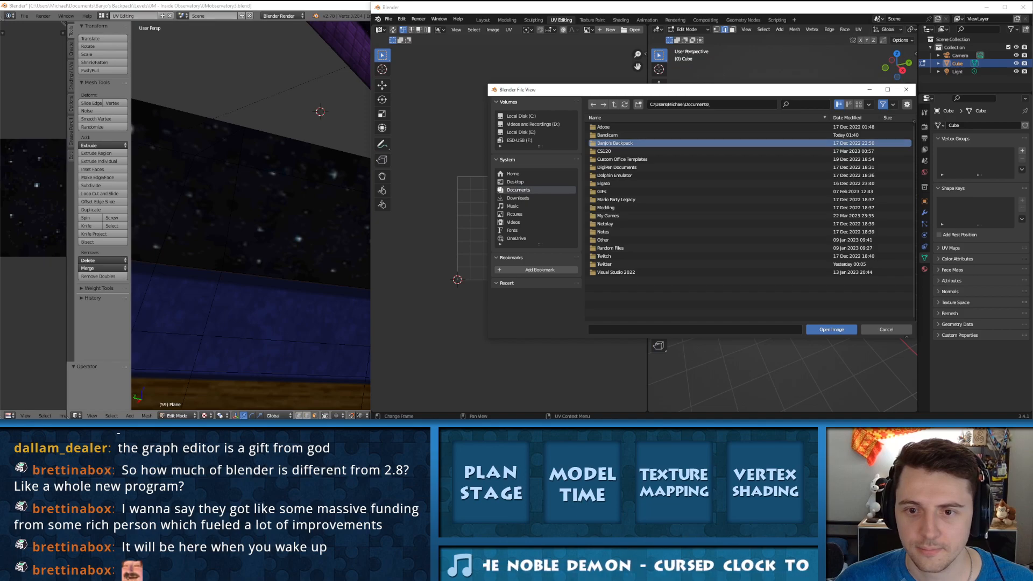
{"action": "double_click", "coordinate": [615, 143]}
{"action": "double_click", "coordinate": [608, 143]}
Step: Find the 0N - Floating Islands folder among the level folders and open it
{"action": "scroll", "coordinate": [613, 241], "scroll_direction": "down", "scroll_amount": 5}
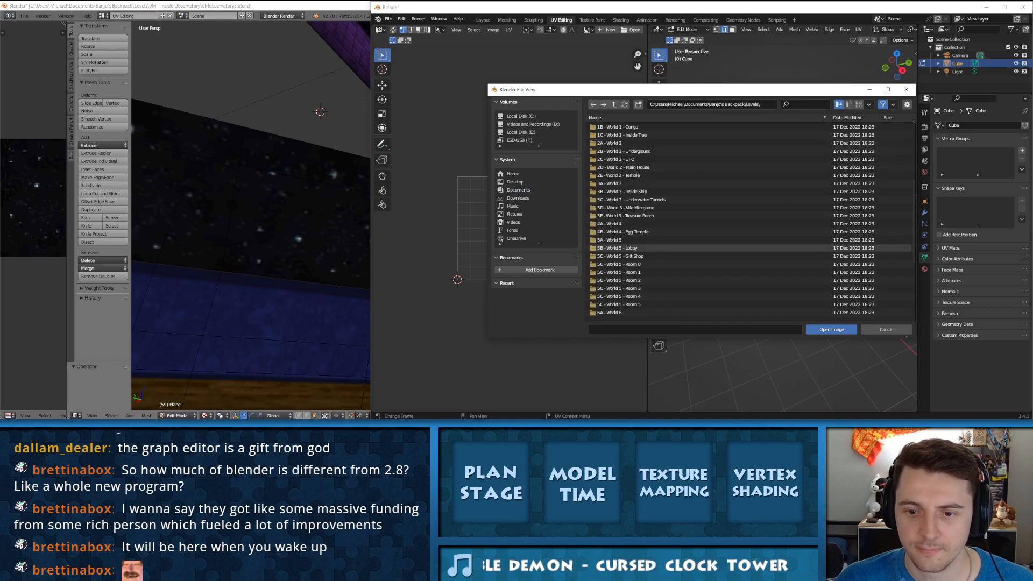
{"action": "scroll", "coordinate": [699, 248], "scroll_direction": "down", "scroll_amount": 5}
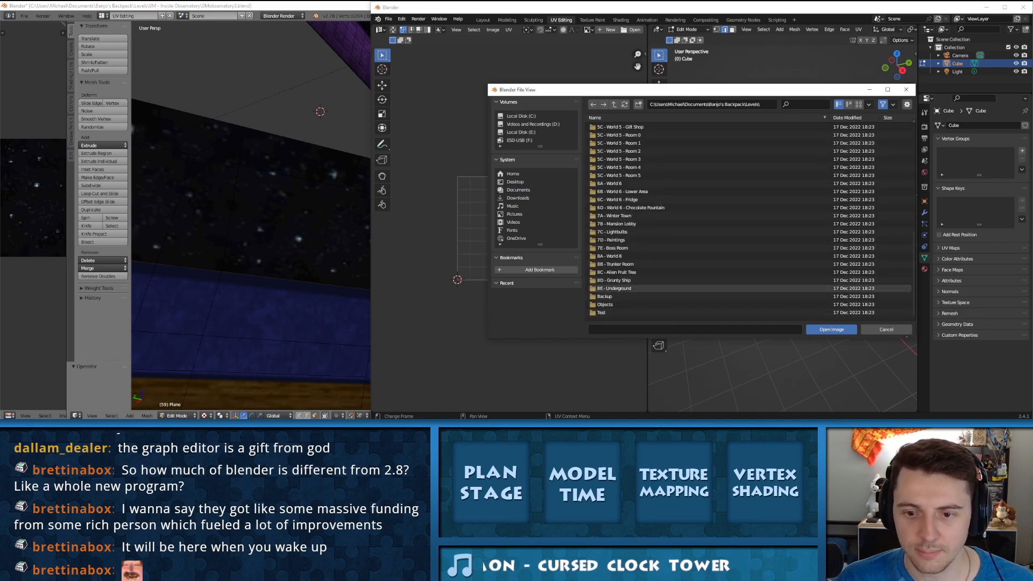
{"action": "scroll", "coordinate": [619, 289], "scroll_direction": "up", "scroll_amount": 5}
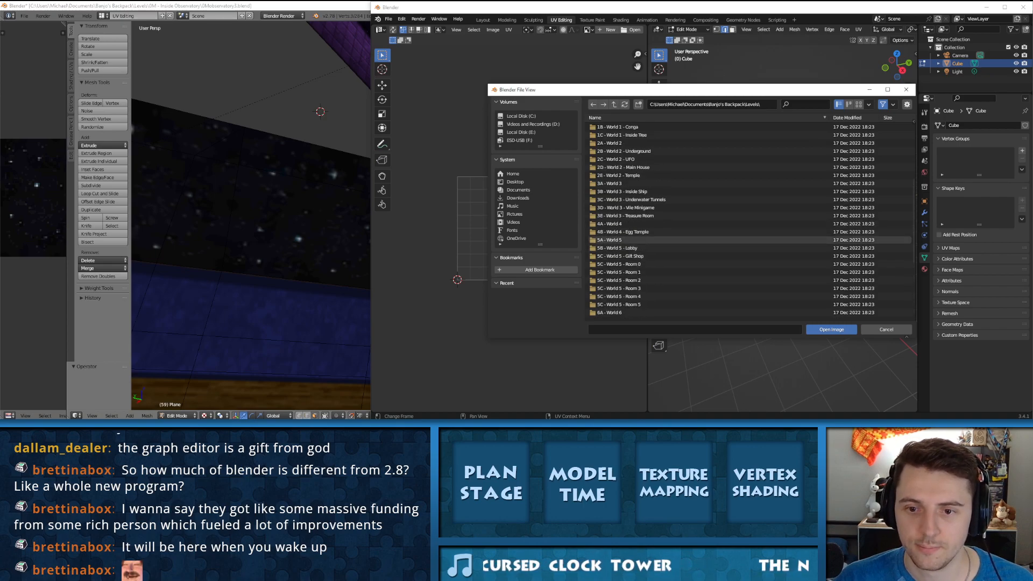
{"action": "scroll", "coordinate": [699, 183], "scroll_direction": "up", "scroll_amount": 5}
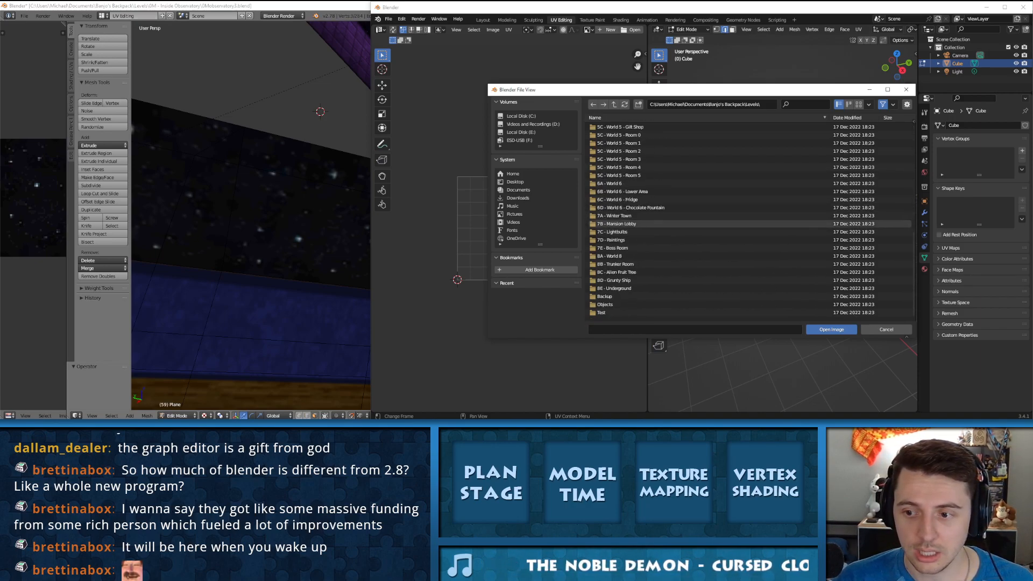
{"action": "scroll", "coordinate": [699, 227], "scroll_direction": "down", "scroll_amount": 10}
{"action": "scroll", "coordinate": [699, 227], "scroll_direction": "up", "scroll_amount": 8}
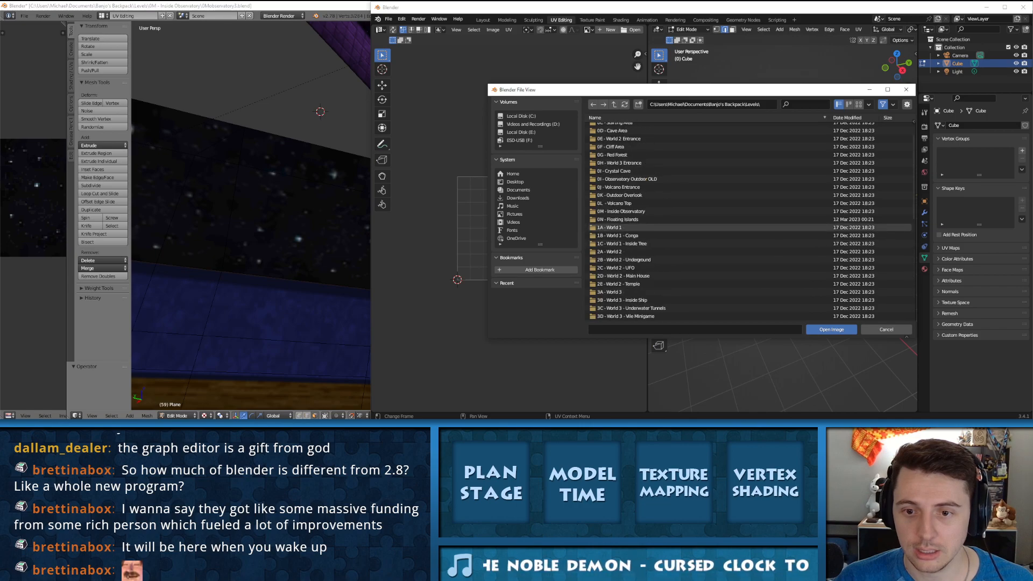
{"action": "double_click", "coordinate": [700, 219]}
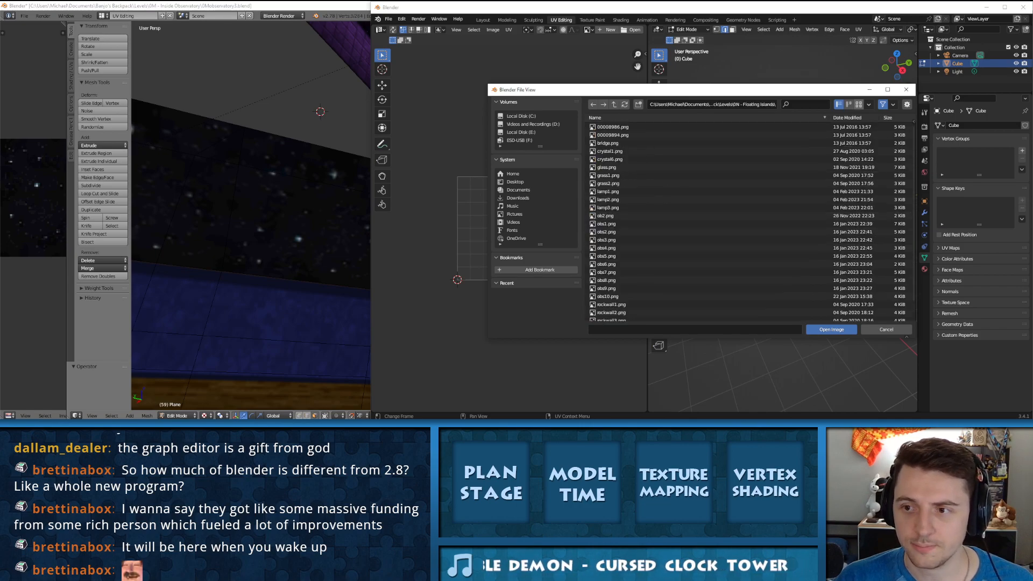
Step: Show the image files as thumbnails and open rockwall1.png in the UV editor
{"action": "left_click", "coordinate": [858, 105]}
{"action": "scroll", "coordinate": [738, 215], "scroll_direction": "down", "scroll_amount": 3}
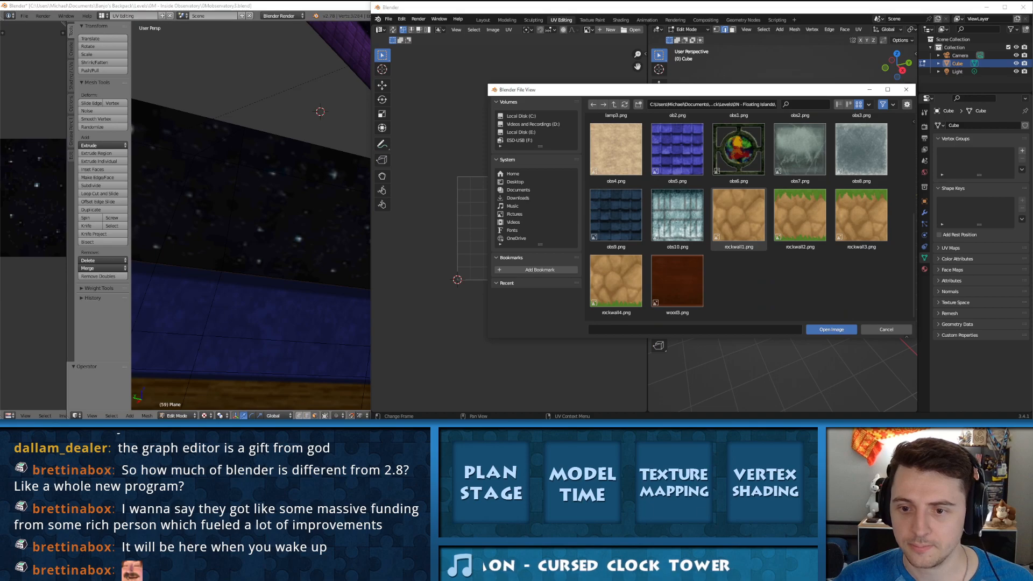
{"action": "scroll", "coordinate": [738, 215], "scroll_direction": "up", "scroll_amount": 1}
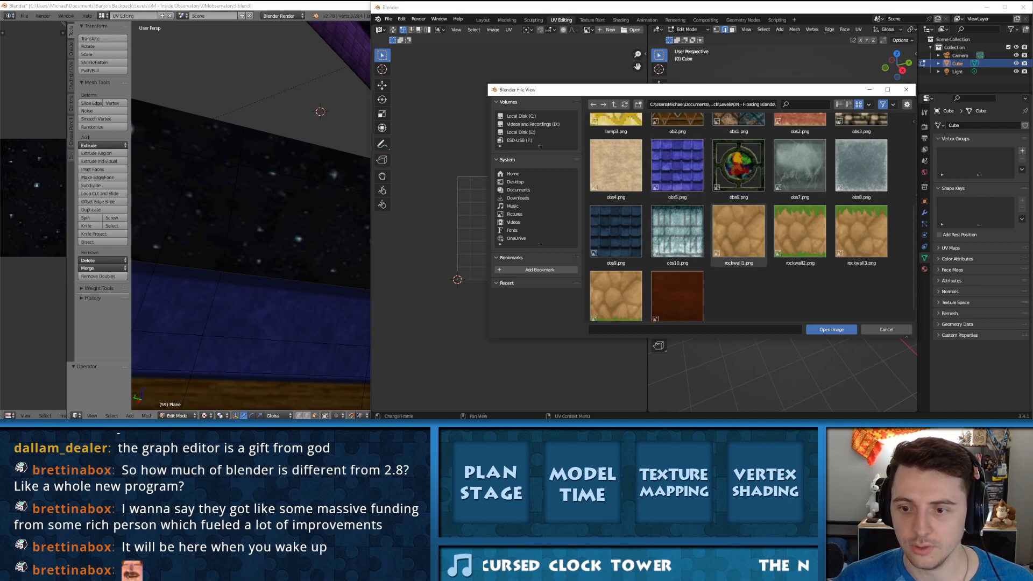
{"action": "double_click", "coordinate": [738, 232]}
{"action": "scroll", "coordinate": [508, 228], "scroll_direction": "up", "scroll_amount": 8}
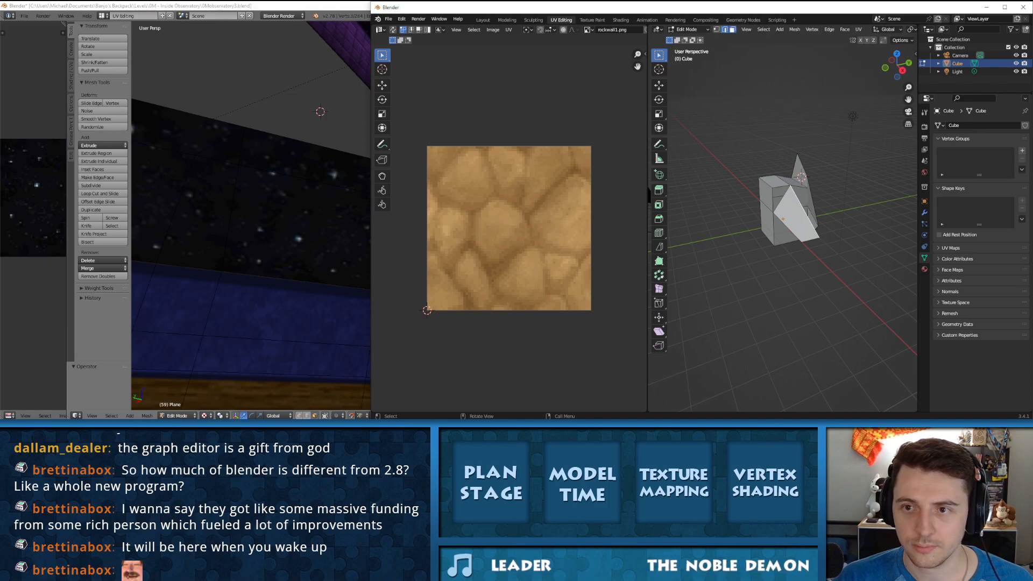
Step: Switch to face selection and select the lower square face of the block to show its UVs
{"action": "left_click", "coordinate": [732, 29]}
{"action": "middle_click_drag", "start_coordinate": [721, 237], "coordinate": [779, 225]}
{"action": "left_click", "coordinate": [776, 224]}
{"action": "scroll", "coordinate": [776, 224], "scroll_direction": "up", "scroll_amount": 5}
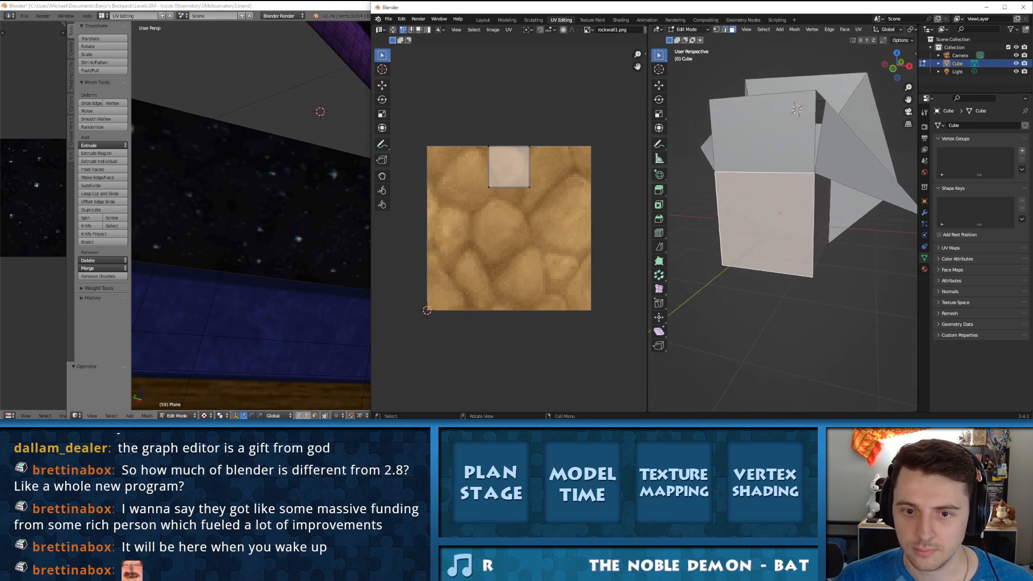
Step: Move the UV face's lower-right vertex about 0.347 in X and -0.719 in Y, close to the texture's lower-right corner, and show the Move settings
{"action": "scroll", "coordinate": [509, 228], "scroll_direction": "up", "scroll_amount": 2}
{"action": "scroll", "coordinate": [509, 228], "scroll_direction": "down", "scroll_amount": 3}
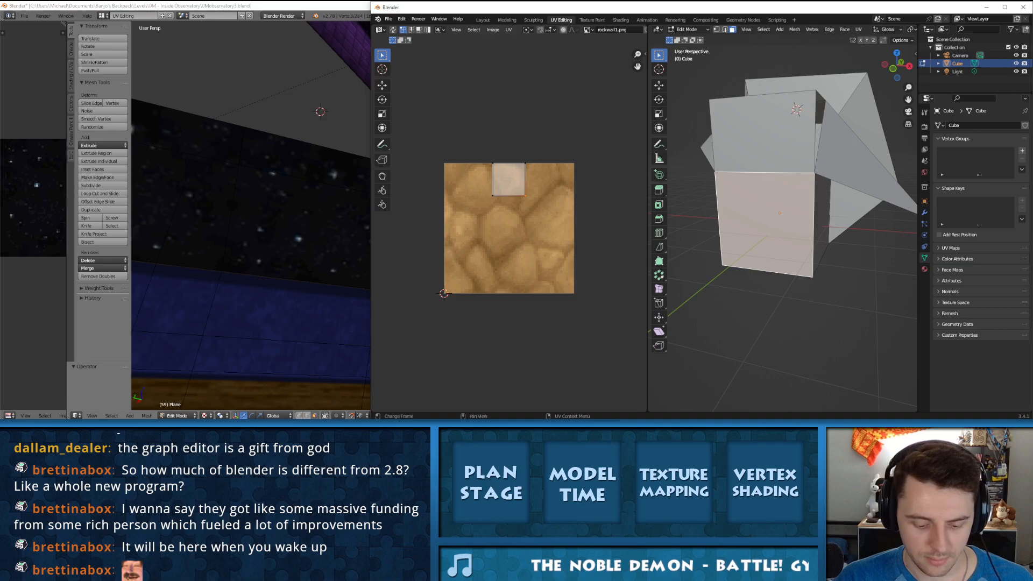
{"action": "key", "text": "g"}
{"action": "left_click", "coordinate": [569, 288]}
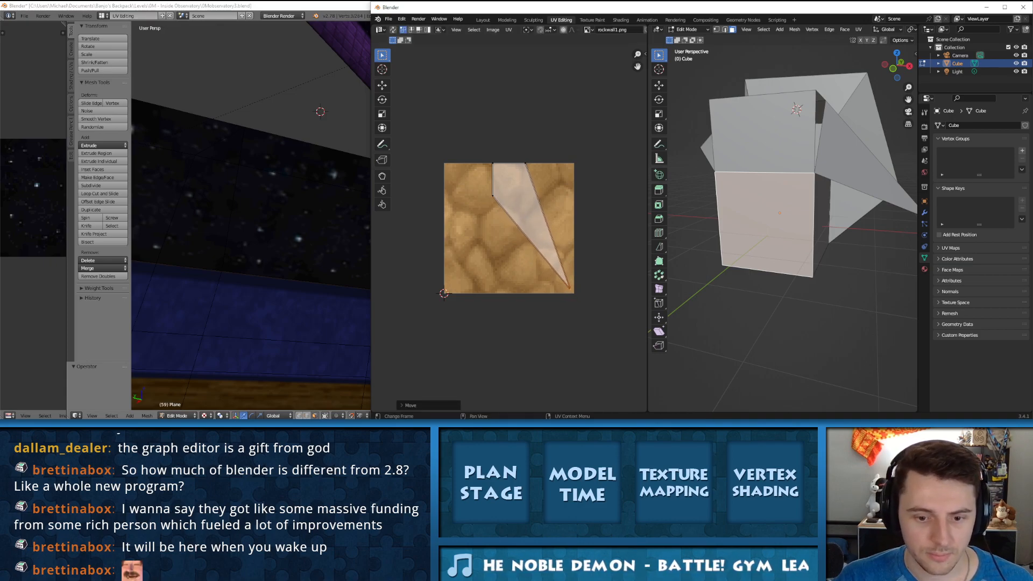
{"action": "left_click", "coordinate": [410, 405]}
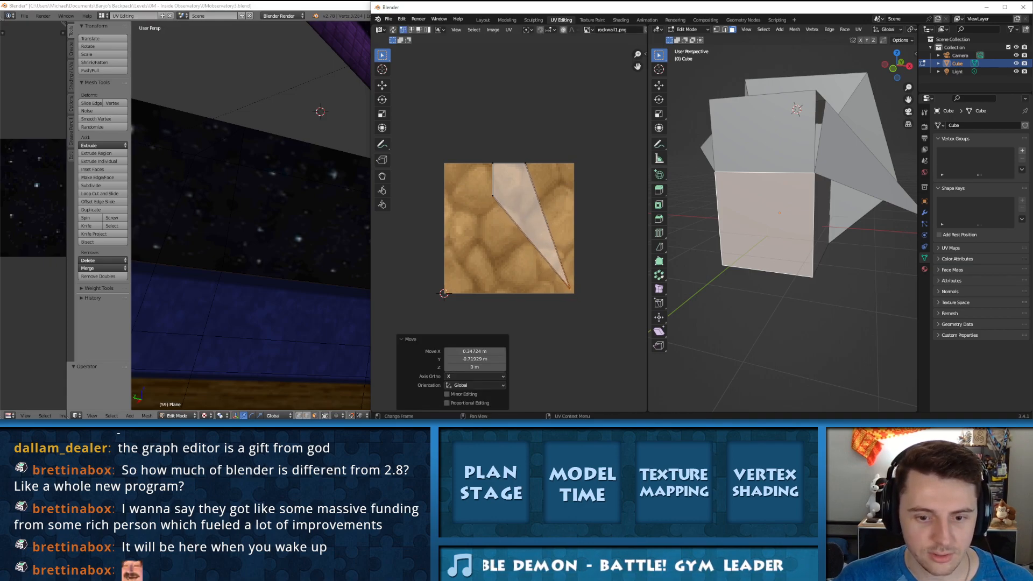
Step: Set UV snapping to Vertex and move the same UV vertex about 0.031 in X and 0.012 in Y
{"action": "key", "text": "alt+a"}
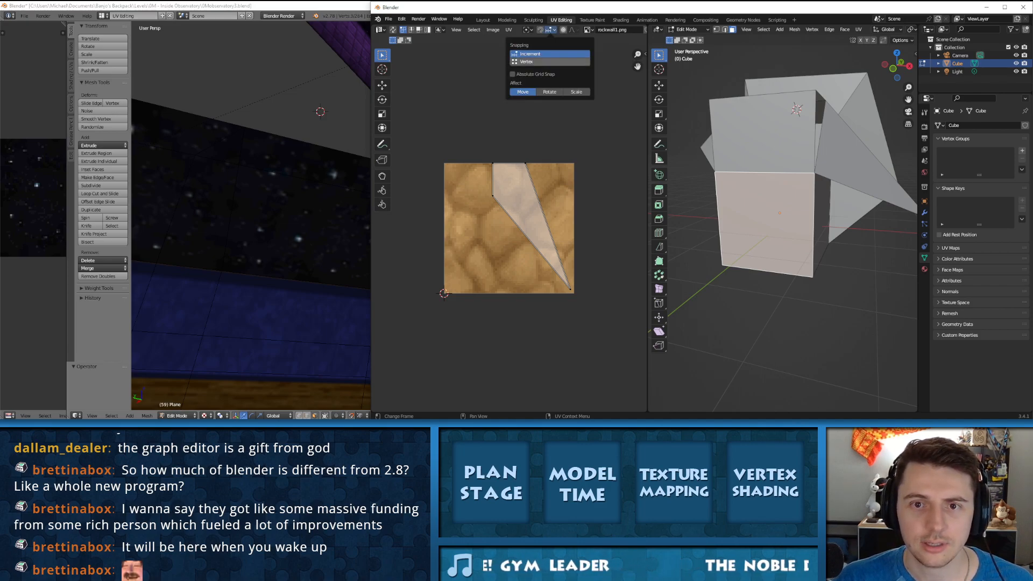
{"action": "left_click", "coordinate": [544, 62]}
{"action": "left_click", "coordinate": [570, 289]}
{"action": "key", "text": "g"}
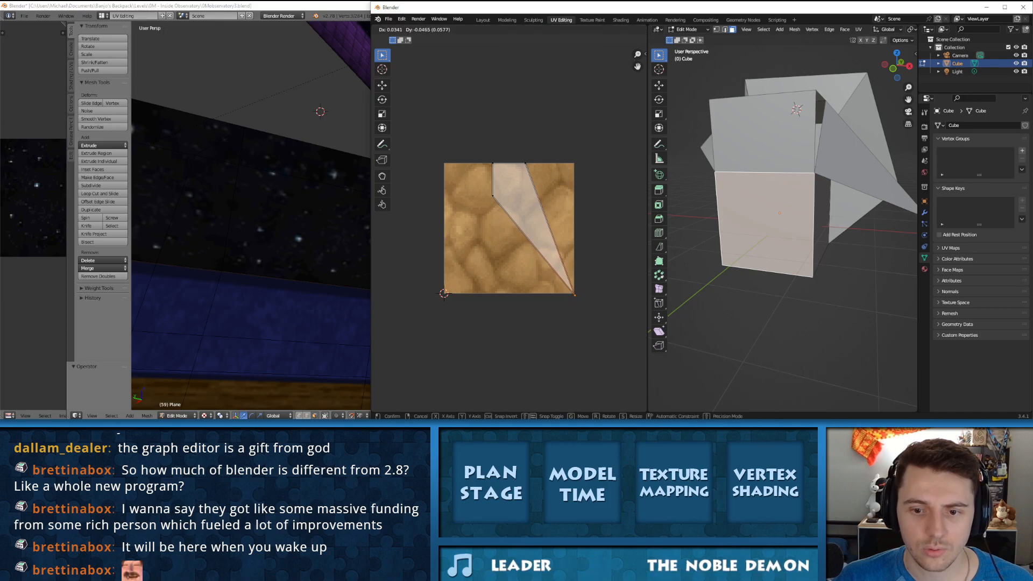
{"action": "left_click", "coordinate": [574, 287]}
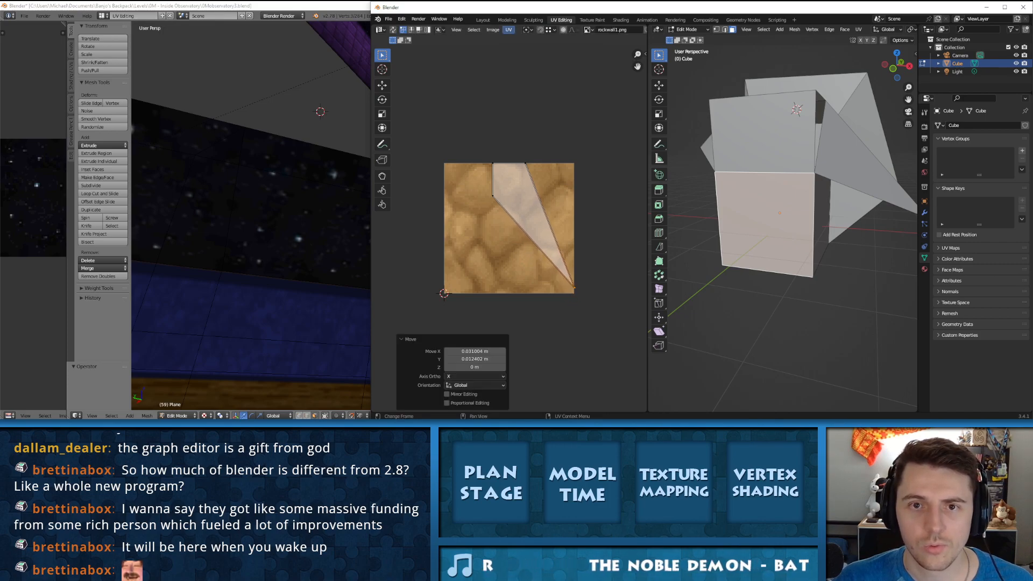
Step: Look through the UV editor's commands for a pixel snapping option
{"action": "left_click", "coordinate": [508, 29]}
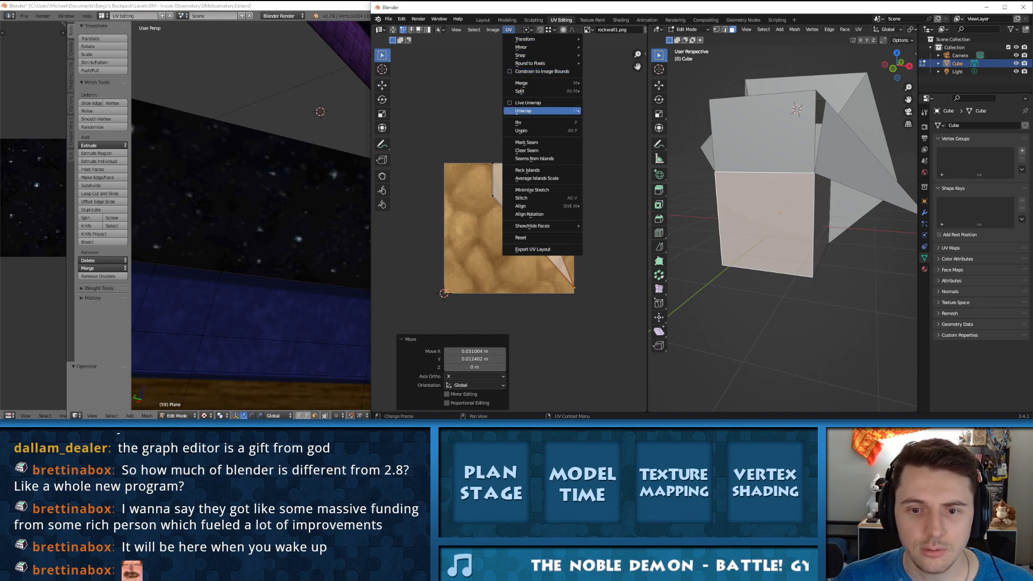
{"action": "mouse_move", "coordinate": [520, 55]}
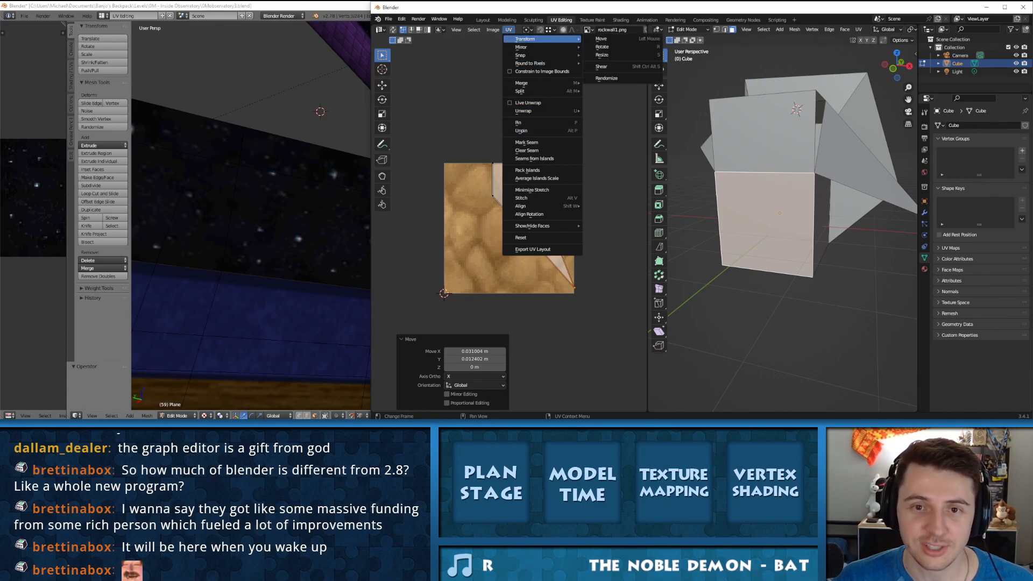
{"action": "mouse_move", "coordinate": [493, 30]}
{"action": "mouse_move", "coordinate": [456, 30]}
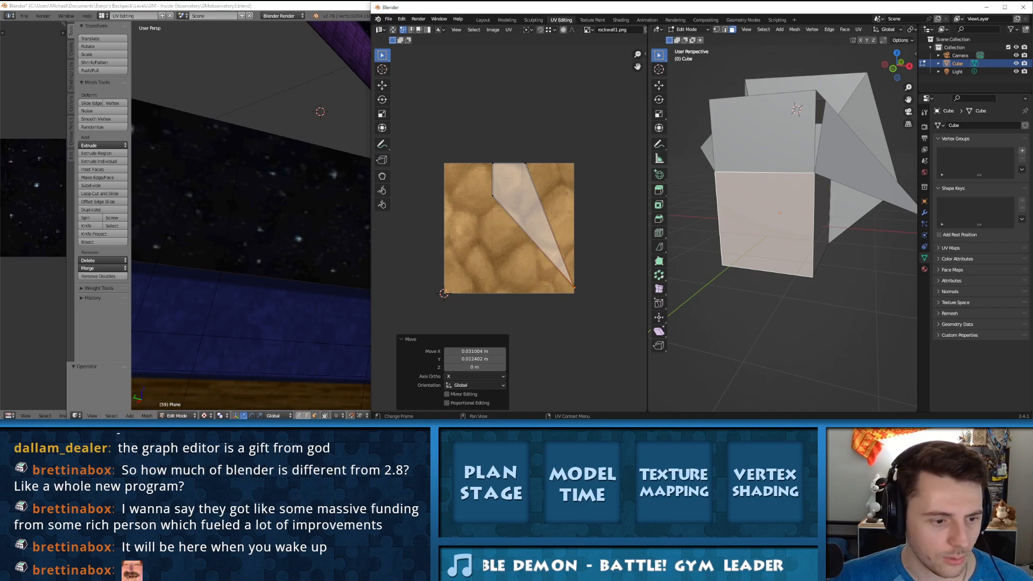
Step: Switch to older Blender, widen its UV editor and toggle the Snap to Pixels UV option before returning to newer Blender
{"action": "left_click_drag", "start_coordinate": [67, 269], "coordinate": [431, 269]}
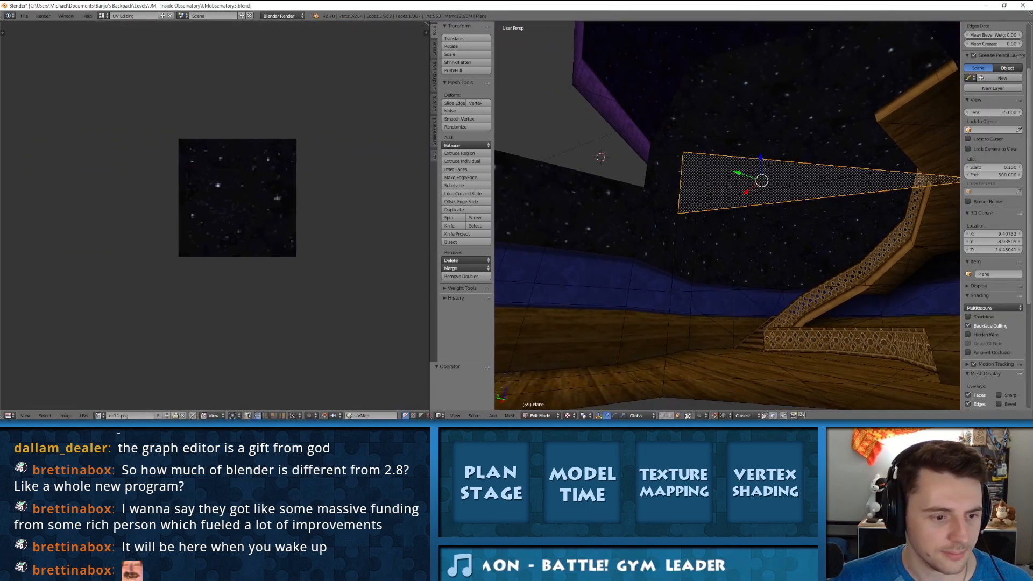
{"action": "left_click", "coordinate": [84, 415]}
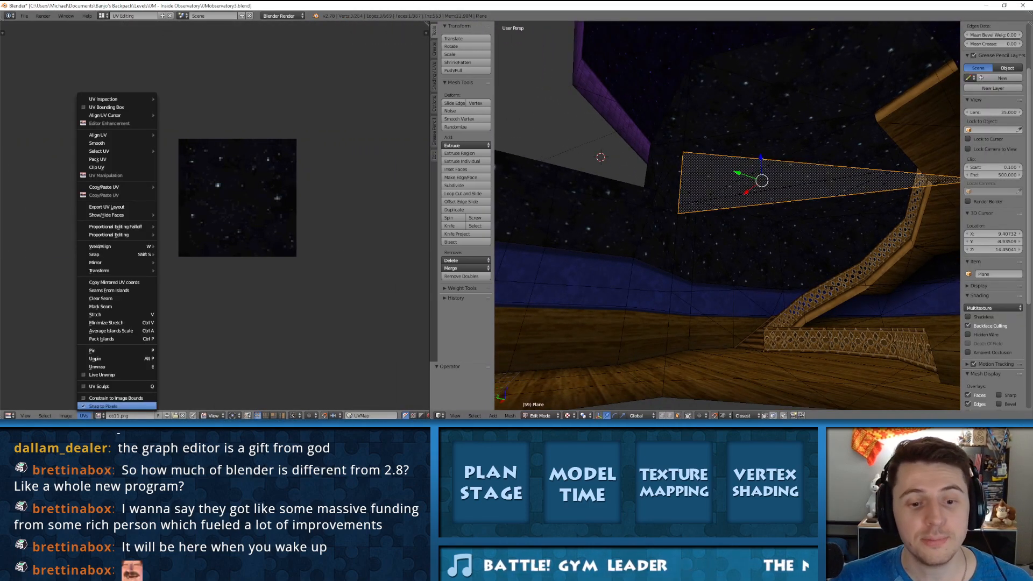
{"action": "left_click", "coordinate": [103, 406]}
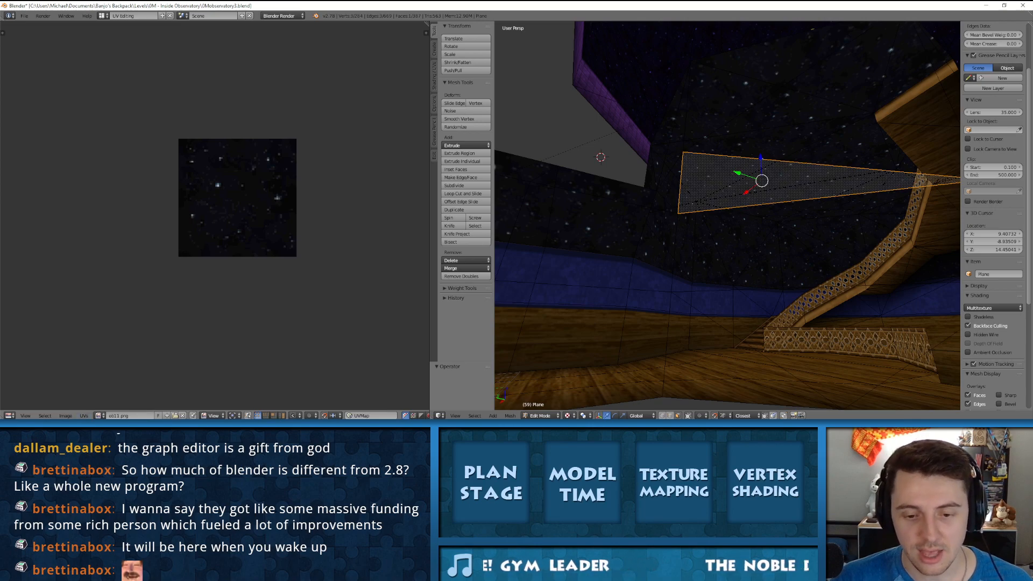
{"action": "key", "text": "alt+Tab"}
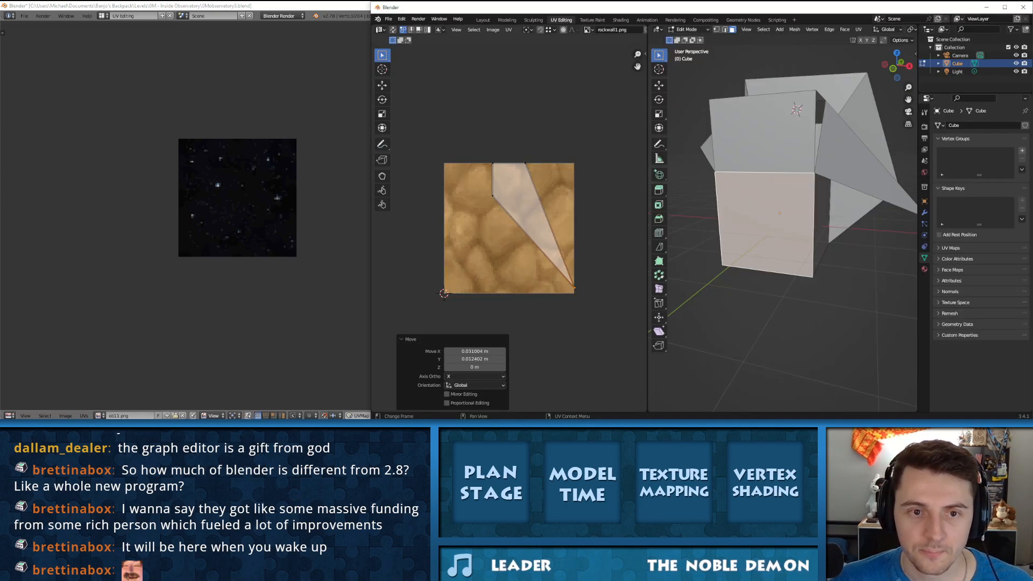
Step: Use the Relax brush on the UV face's lower-left vertex, sculpting it diagonally toward the lower-right corner of the rock texture
{"action": "scroll", "coordinate": [509, 228], "scroll_direction": "up", "scroll_amount": 1}
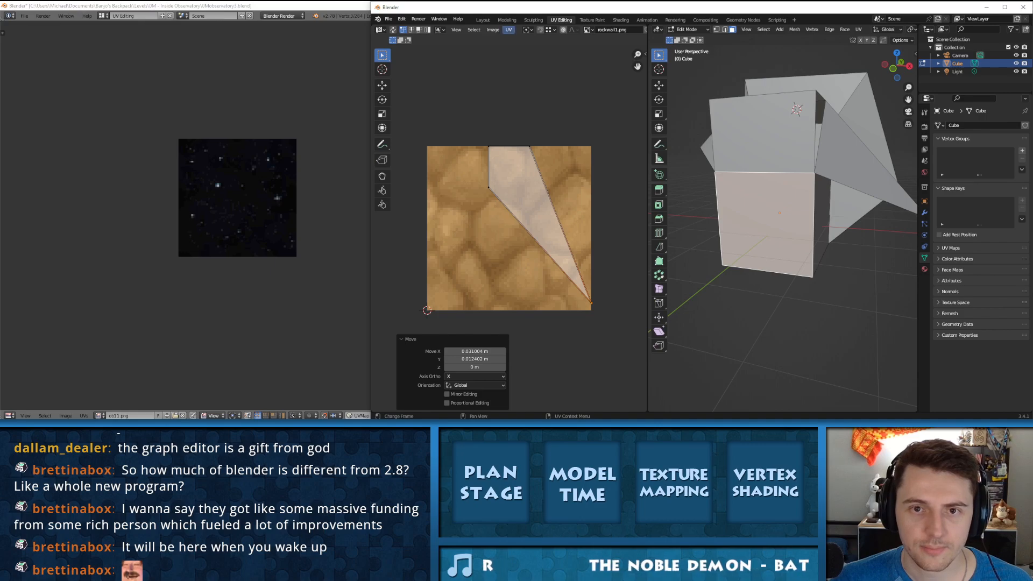
{"action": "left_click", "coordinate": [508, 30]}
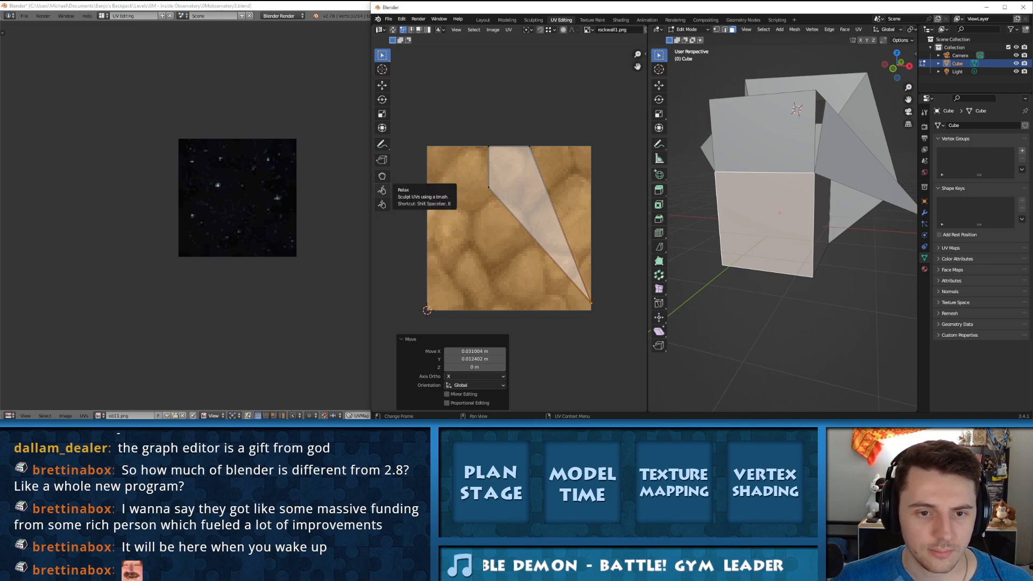
{"action": "left_click", "coordinate": [382, 190]}
{"action": "mouse_move", "coordinate": [503, 192]}
{"action": "left_mouse_down"}
{"action": "mouse_move", "coordinate": [489, 191]}
{"action": "mouse_move", "coordinate": [463, 247]}
{"action": "mouse_move", "coordinate": [514, 248]}
{"action": "mouse_move", "coordinate": [525, 274]}
{"action": "mouse_move", "coordinate": [536, 219]}
{"action": "left_mouse_up"}
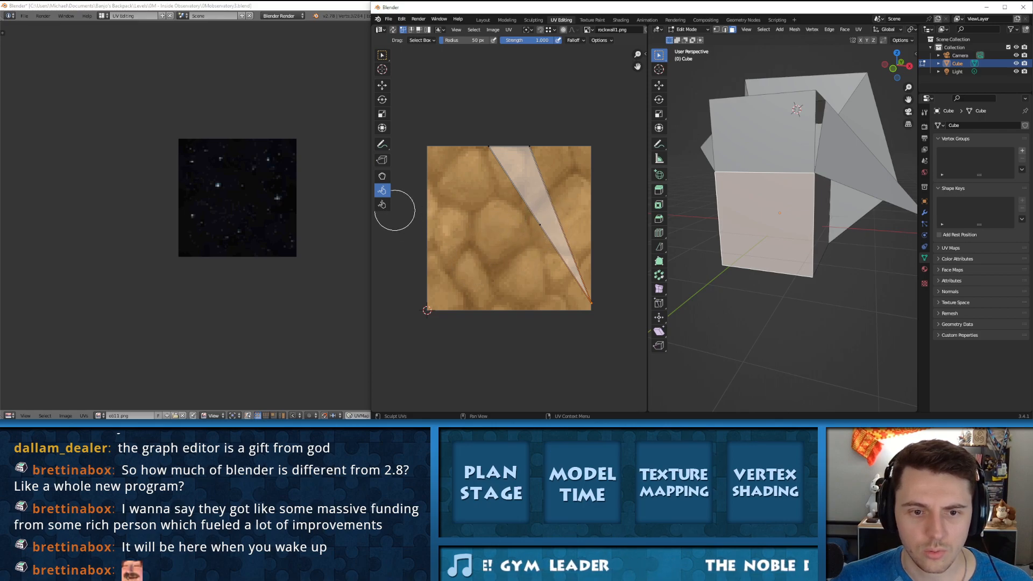
Step: Use the Pinch brush to shift the same UV vertex so the face bends outward near the middle of the texture
{"action": "left_click", "coordinate": [382, 204]}
{"action": "left_click", "coordinate": [537, 223]}
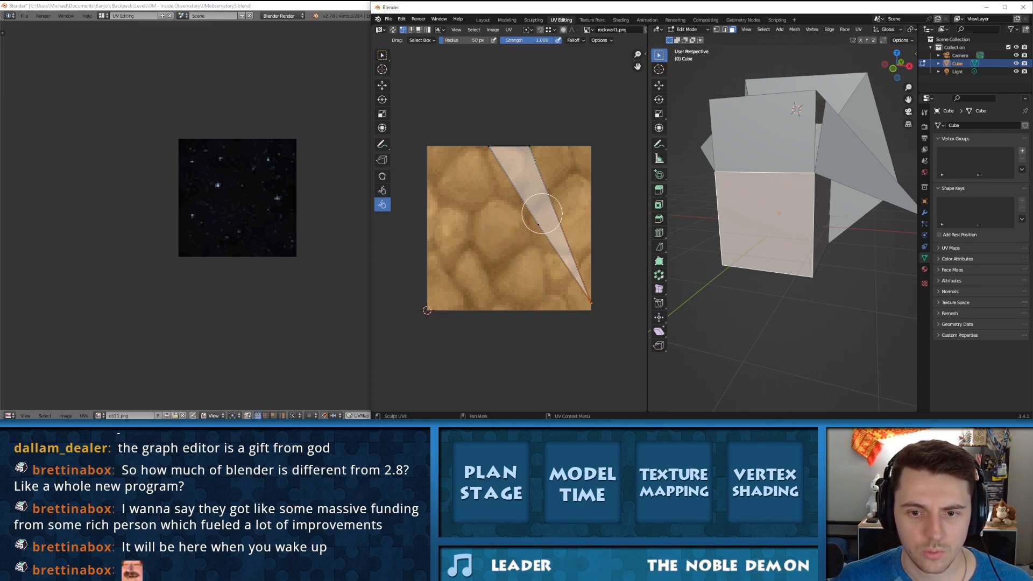
{"action": "mouse_move", "coordinate": [542, 213]}
{"action": "left_mouse_down"}
{"action": "mouse_move", "coordinate": [533, 225]}
{"action": "mouse_move", "coordinate": [489, 227]}
{"action": "mouse_move", "coordinate": [530, 217]}
{"action": "mouse_move", "coordinate": [540, 237]}
{"action": "mouse_move", "coordinate": [499, 227]}
{"action": "mouse_move", "coordinate": [540, 251]}
{"action": "left_mouse_up"}
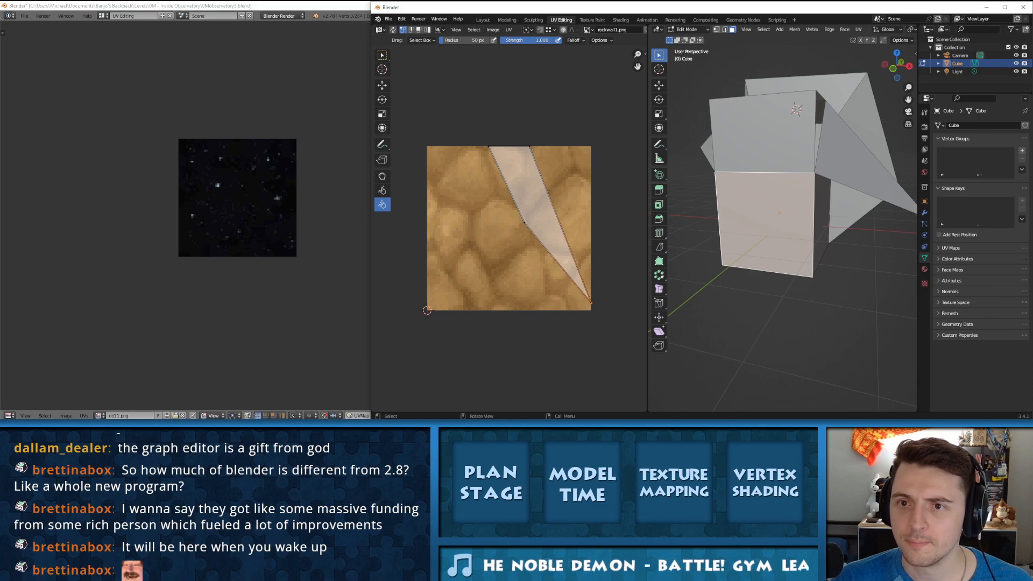
Step: Maximize the Blender window and preview the block in Rendered viewport shading
{"action": "left_click", "coordinate": [688, 29]}
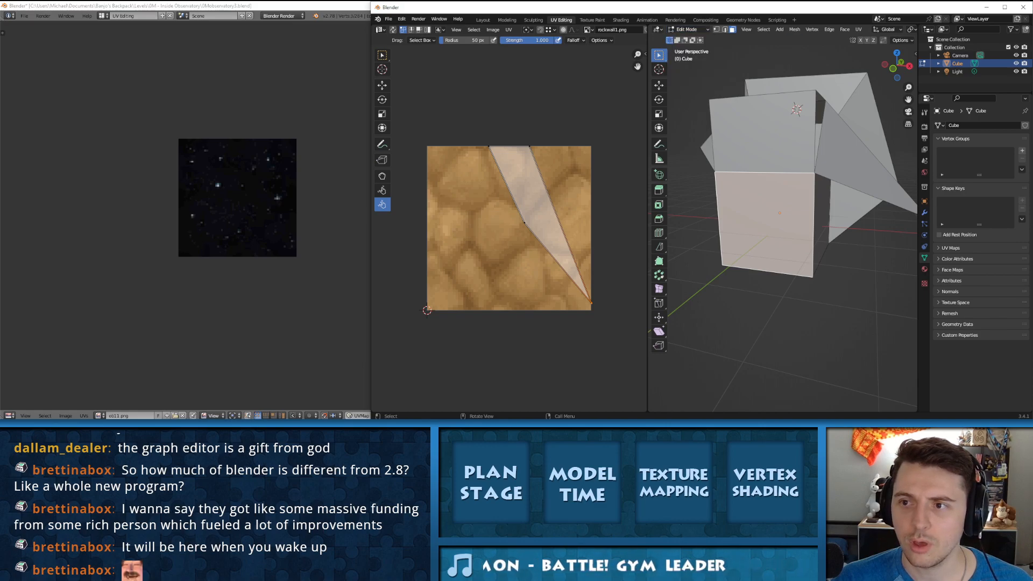
{"action": "left_click", "coordinate": [1004, 7]}
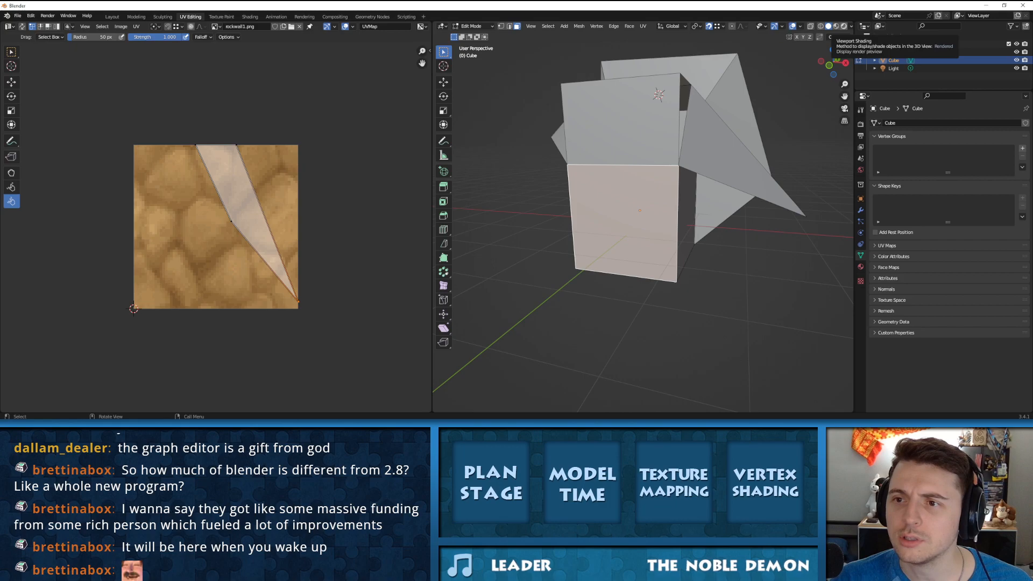
{"action": "left_click", "coordinate": [844, 26]}
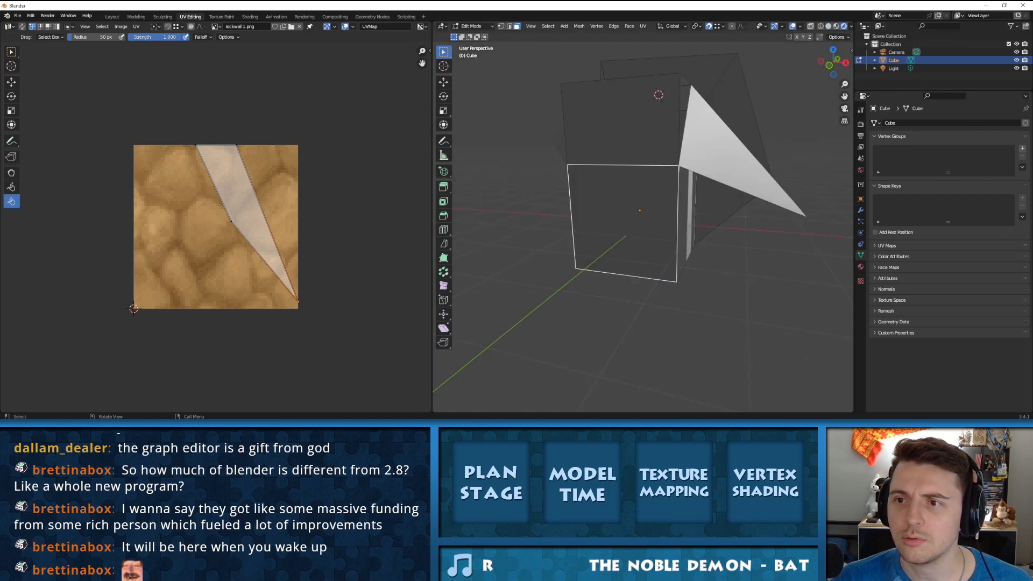
Step: Widen the 3D viewport and display the block in Solid shading with the shading color set to Texture
{"action": "left_click_drag", "start_coordinate": [854, 215], "coordinate": [954, 215]}
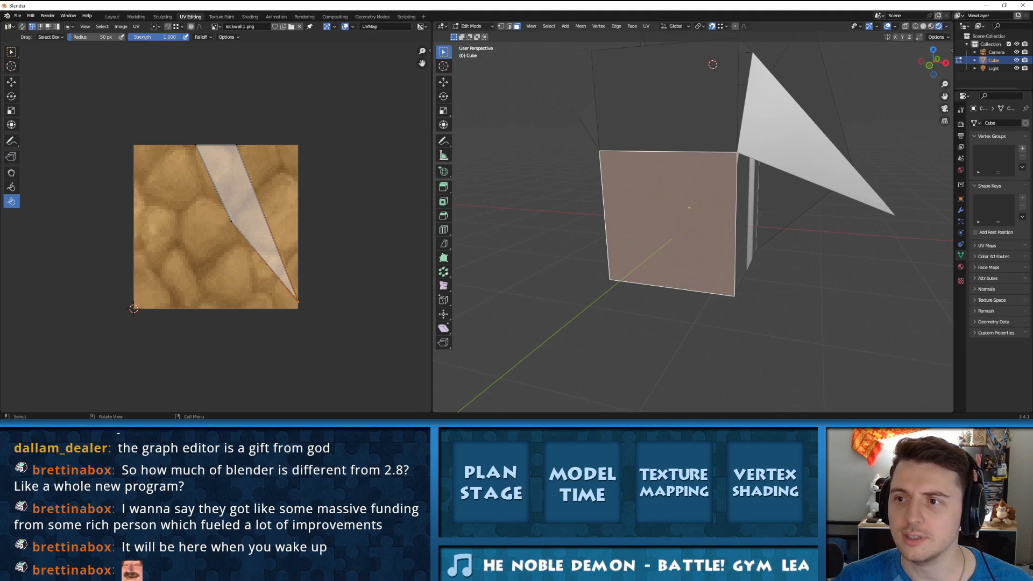
{"action": "left_click", "coordinate": [923, 26]}
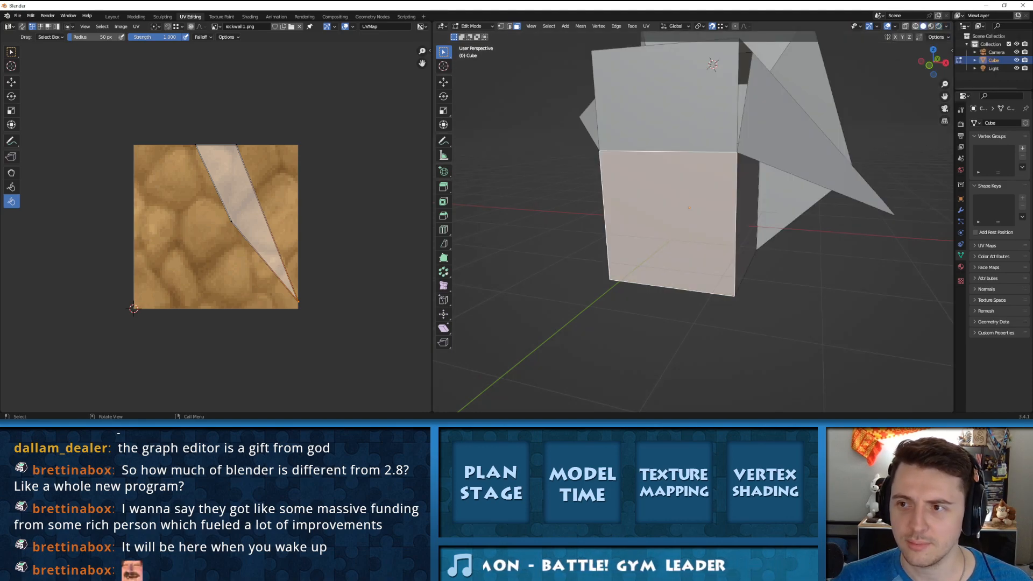
{"action": "left_click", "coordinate": [915, 26]}
{"action": "left_click", "coordinate": [923, 26]}
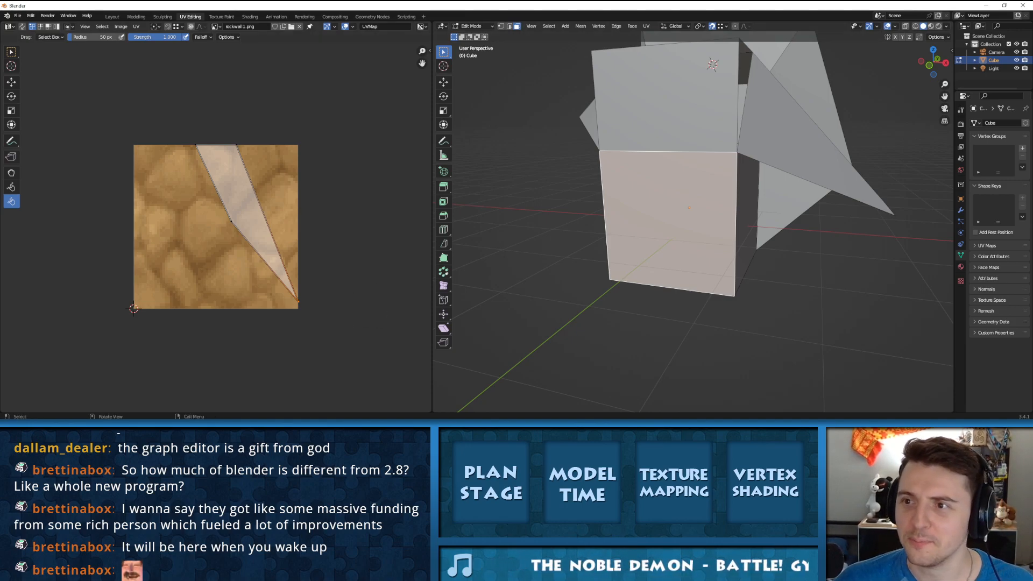
{"action": "left_click", "coordinate": [946, 26]}
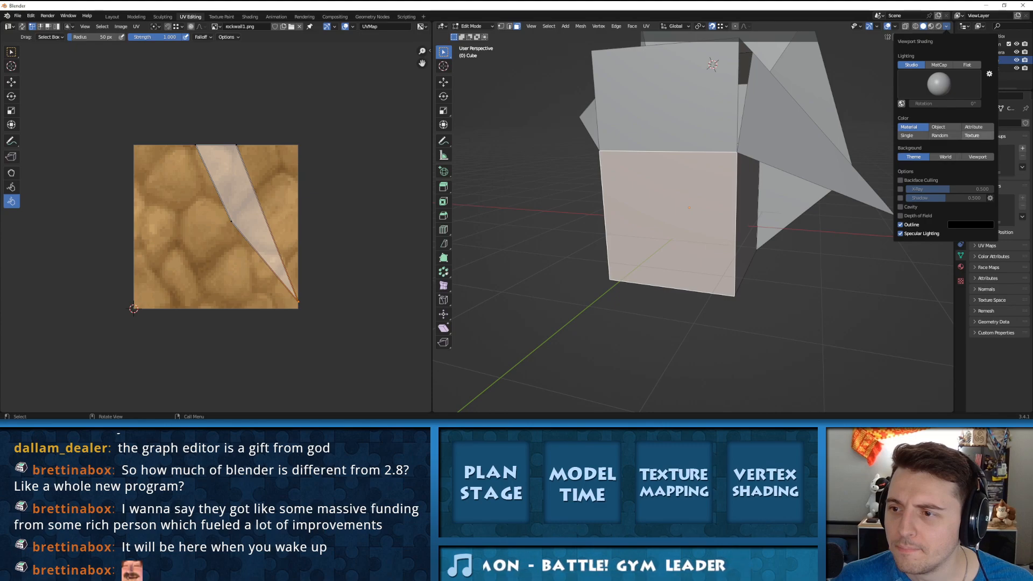
{"action": "left_click", "coordinate": [971, 135]}
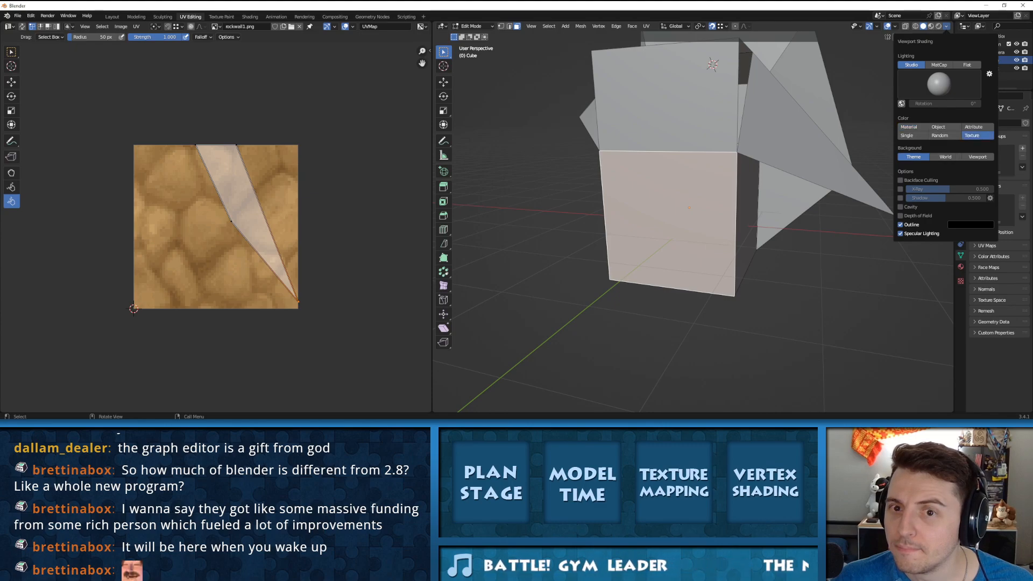
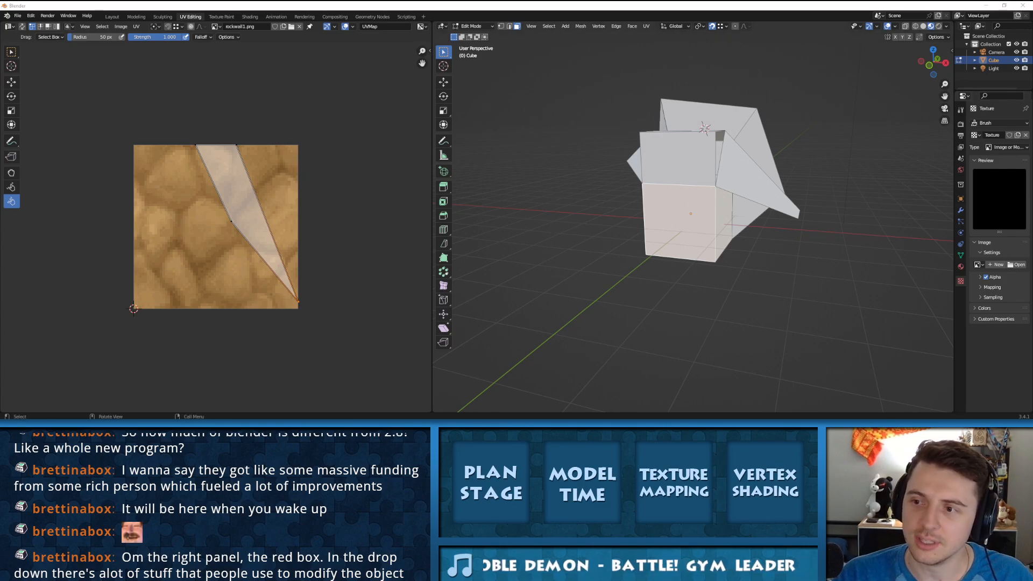
Step: Switch to the older Blender observatory scene to compare its viewport shading options, and return to the newer Blender's cube
{"action": "middle_click_drag", "start_coordinate": [694, 215], "coordinate": [678, 248]}
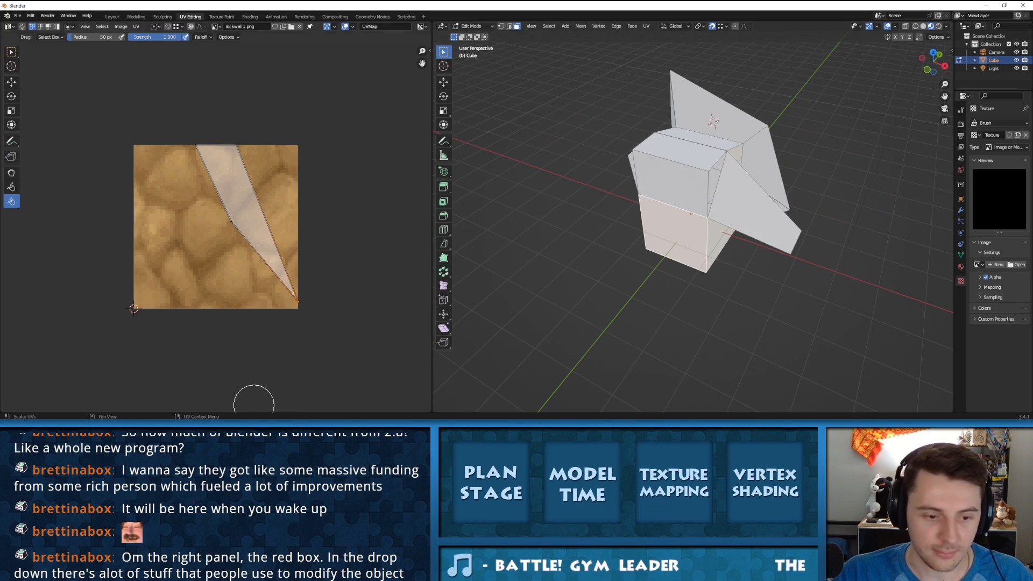
{"action": "left_click", "coordinate": [253, 427]}
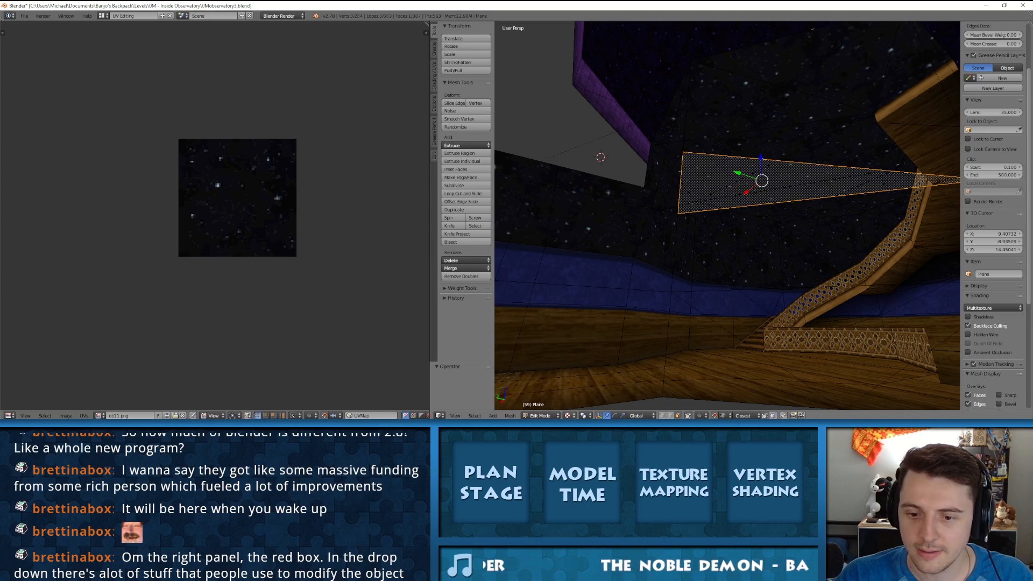
{"action": "left_click", "coordinate": [567, 415]}
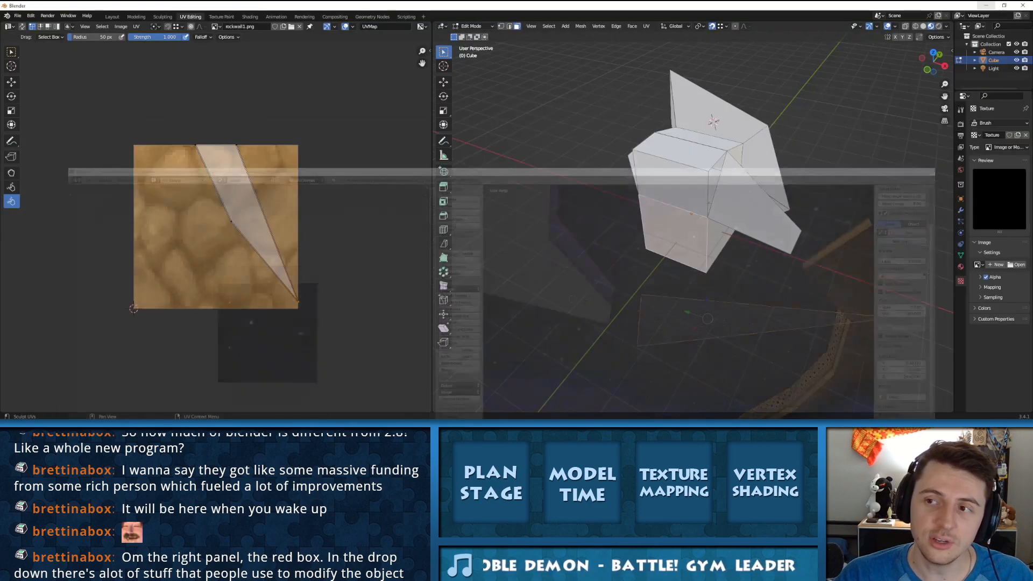
{"action": "left_click", "coordinate": [946, 27]}
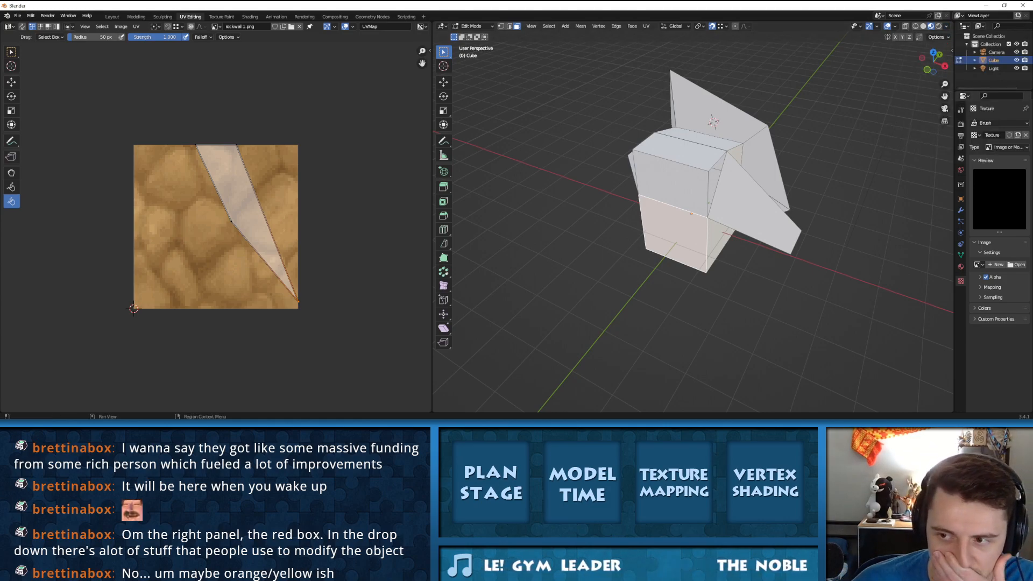
Step: Open the cube's object Viewport Display settings, widen the properties editor, and try the Texture Space option on and off
{"action": "left_click", "coordinate": [960, 199]}
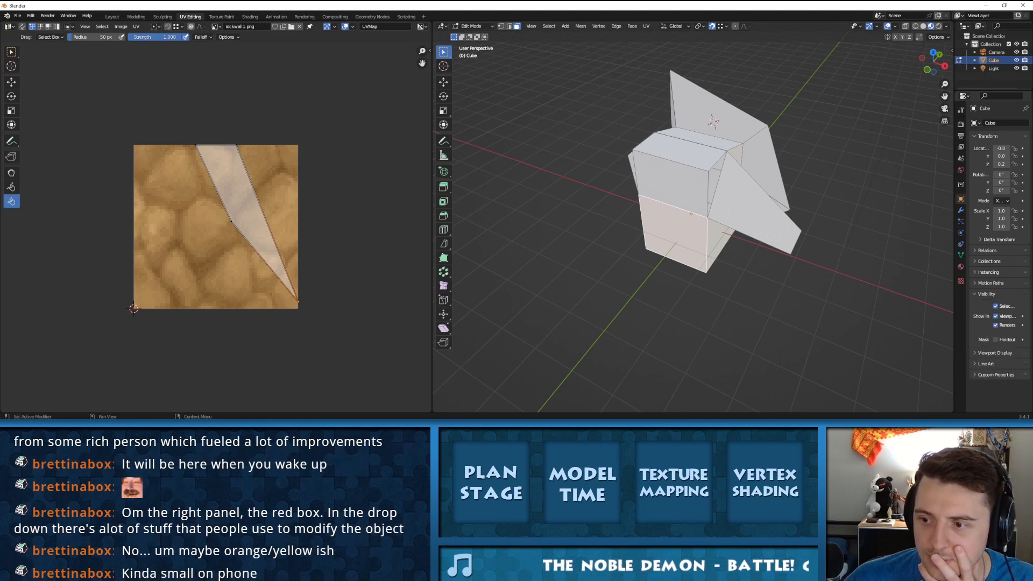
{"action": "left_click", "coordinate": [994, 305]}
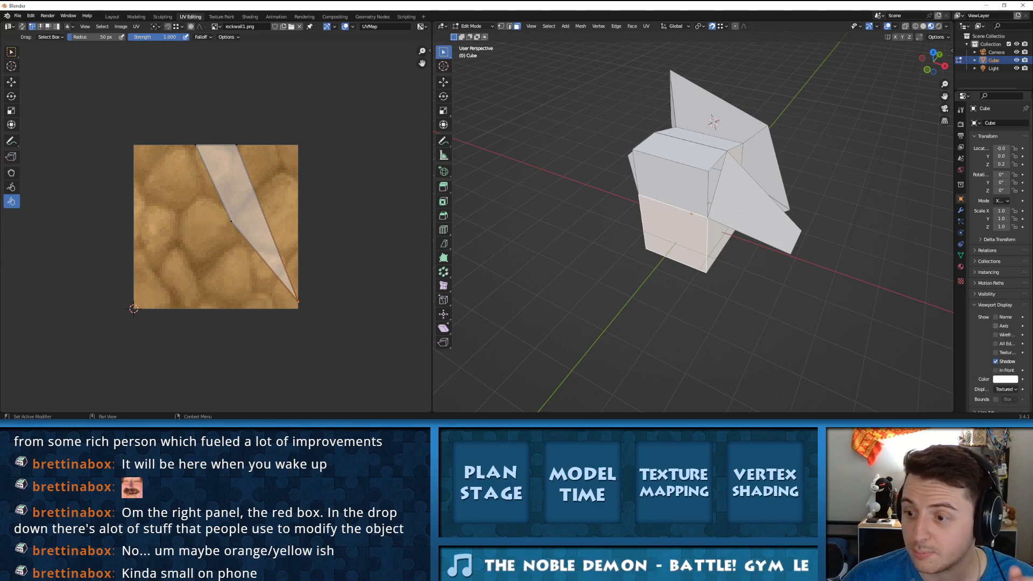
{"action": "left_click", "coordinate": [996, 353]}
{"action": "middle_click_drag", "start_coordinate": [839, 269], "coordinate": [821, 230]}
{"action": "left_click_drag", "start_coordinate": [967, 236], "coordinate": [957, 237]}
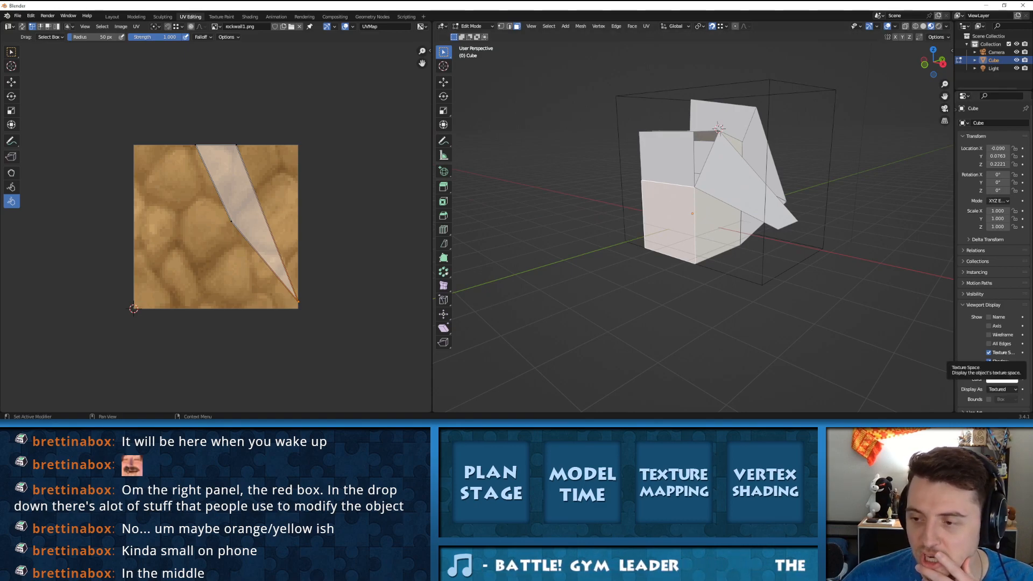
{"action": "left_click", "coordinate": [989, 352]}
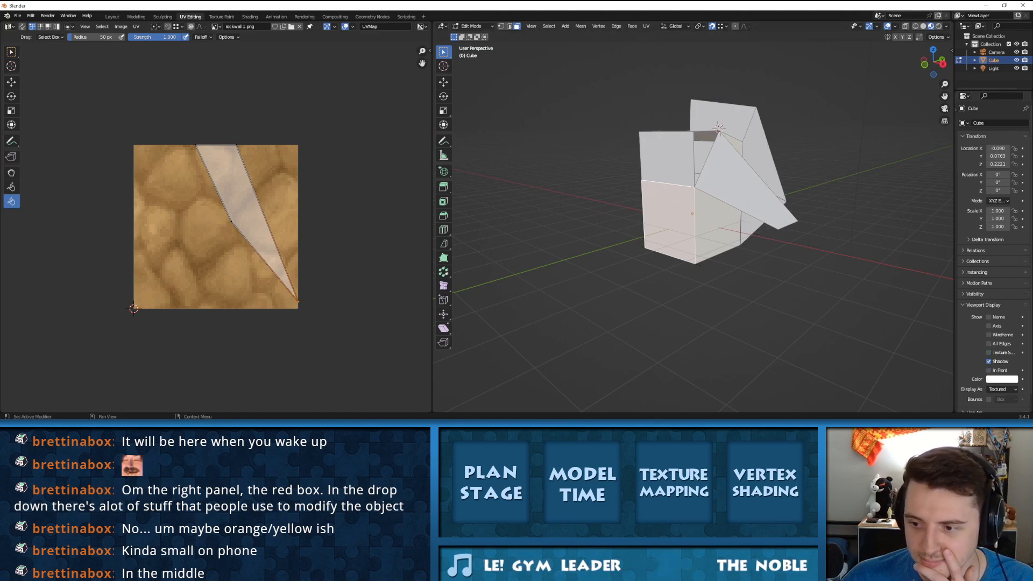
Step: Try the Name and Axis display options on the cube and turn both off again
{"action": "scroll", "coordinate": [990, 352], "scroll_direction": "down", "scroll_amount": 1}
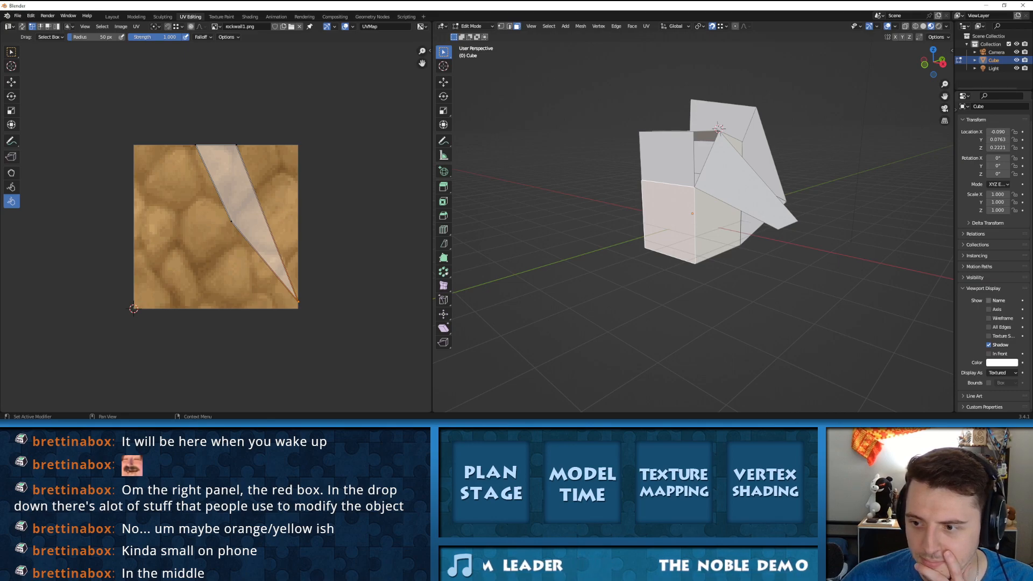
{"action": "left_click", "coordinate": [989, 301]}
{"action": "left_click", "coordinate": [989, 301]}
{"action": "left_click", "coordinate": [988, 300]}
{"action": "left_click", "coordinate": [989, 310]}
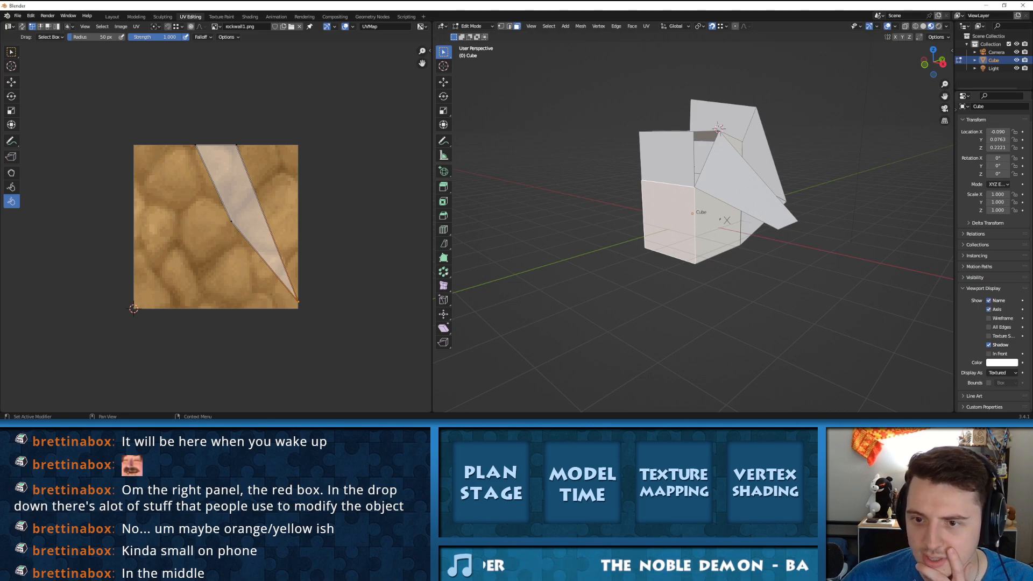
{"action": "left_click", "coordinate": [989, 300]}
{"action": "left_click", "coordinate": [989, 310]}
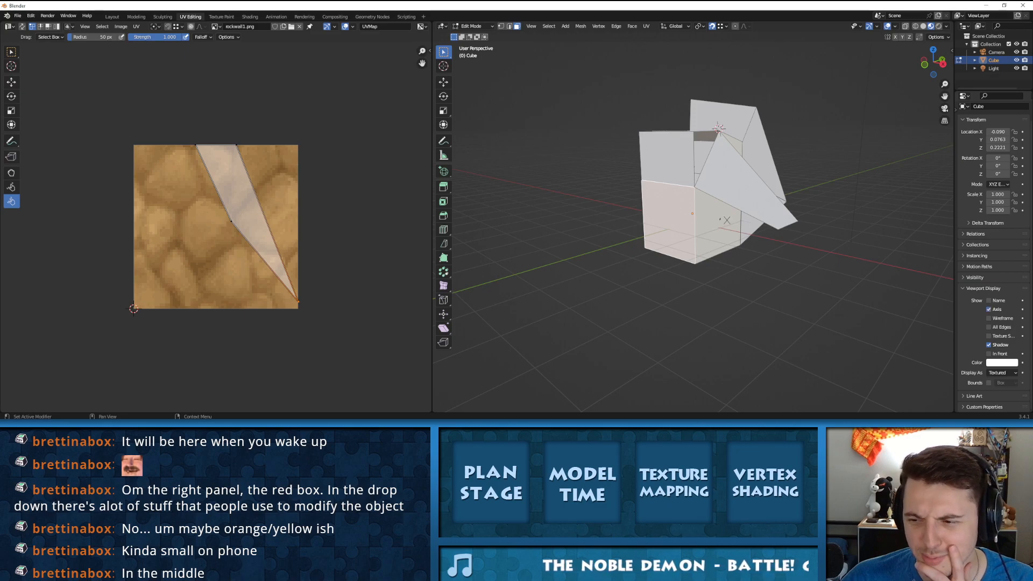
{"action": "left_click", "coordinate": [988, 309]}
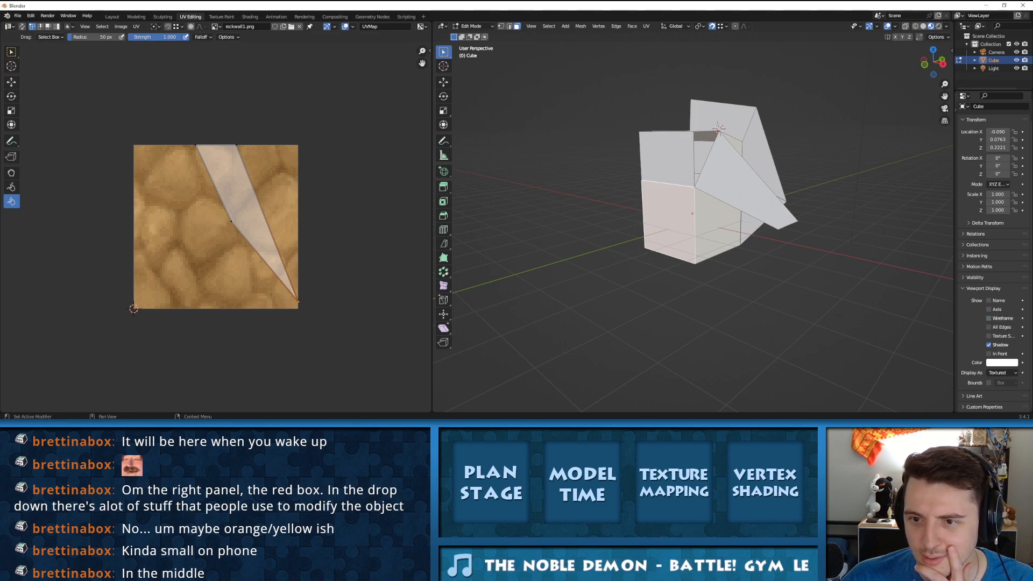
Step: Try the cube's Texture Space and In Front display options, switch them off again, and keep Display As on Textured
{"action": "left_click", "coordinate": [989, 336]}
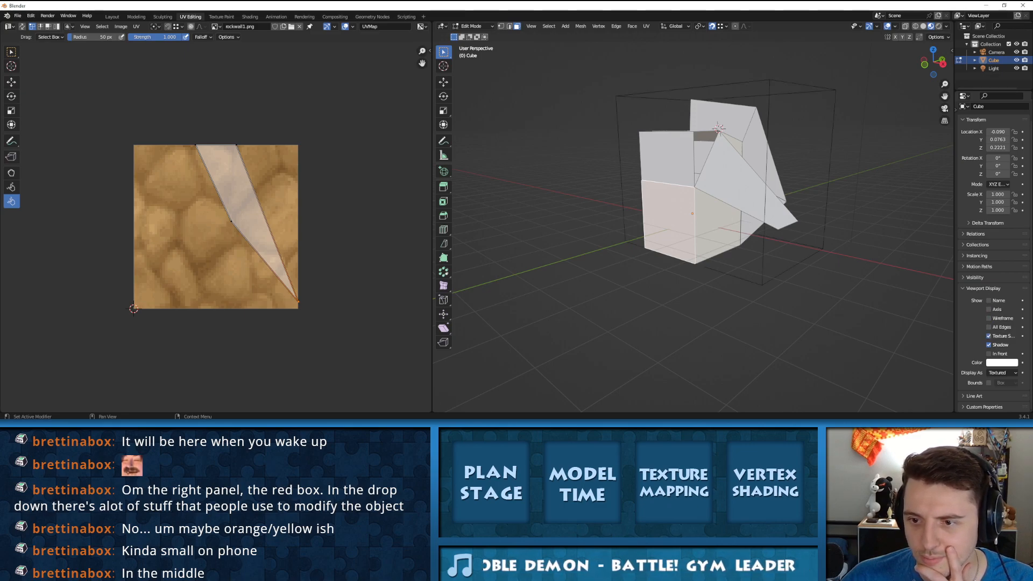
{"action": "left_click", "coordinate": [989, 336]}
{"action": "left_click", "coordinate": [988, 345]}
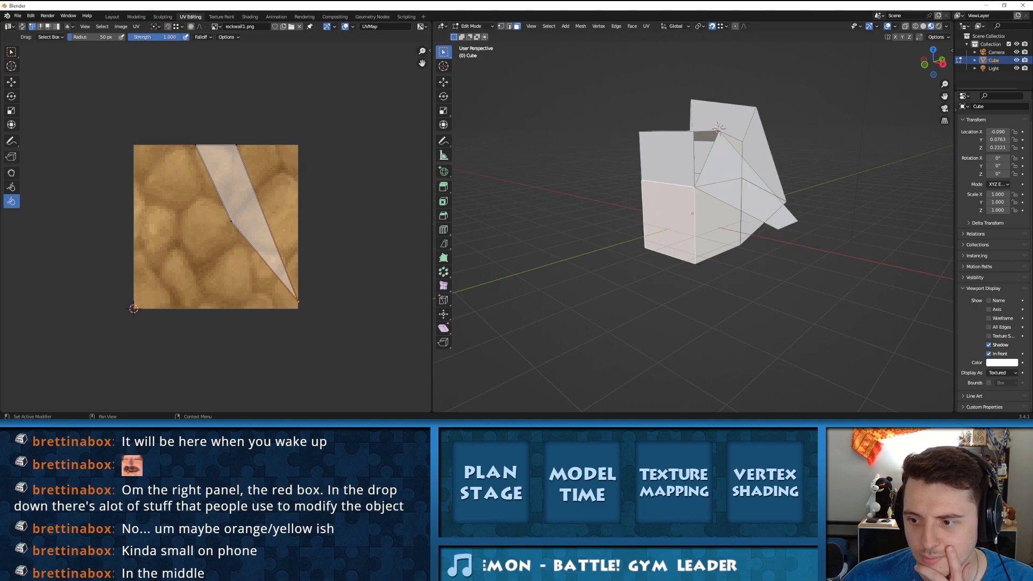
{"action": "left_click", "coordinate": [1001, 372]}
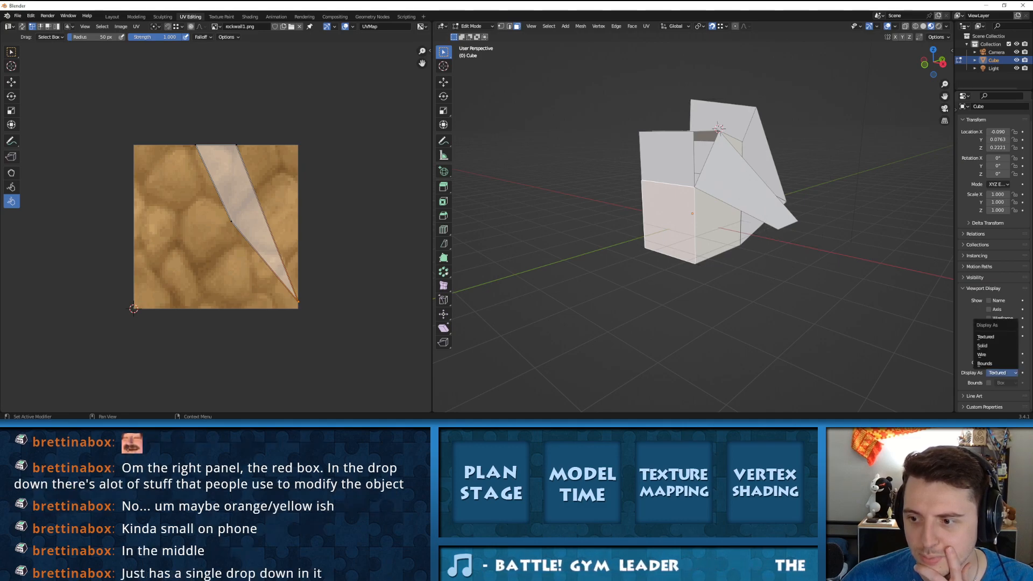
{"action": "left_click", "coordinate": [985, 337]}
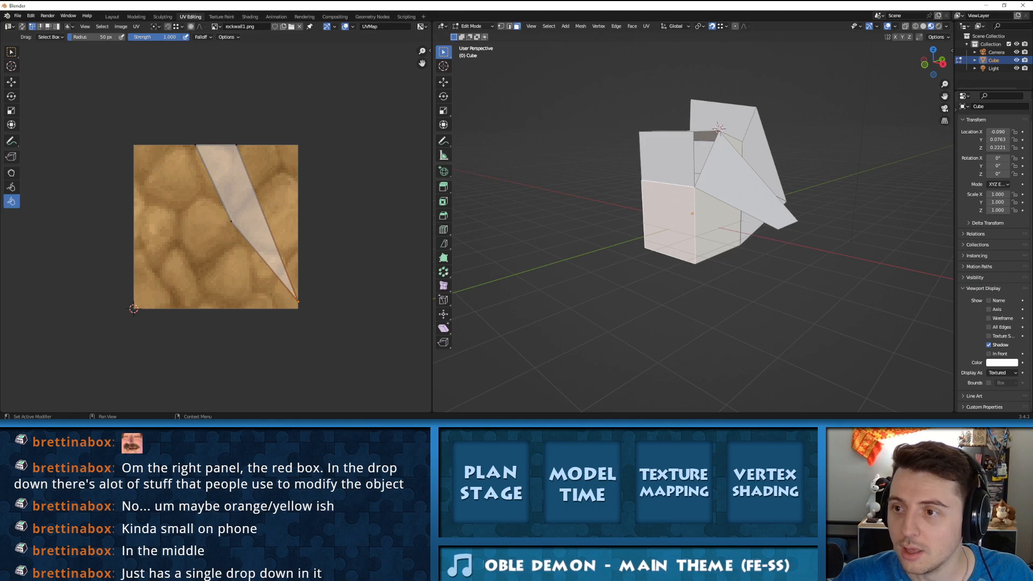
Step: Narrow the properties editor, collapse Viewport Display, and look through the cube's modifier, physics, constraint and mesh data properties
{"action": "left_click", "coordinate": [956, 110]}
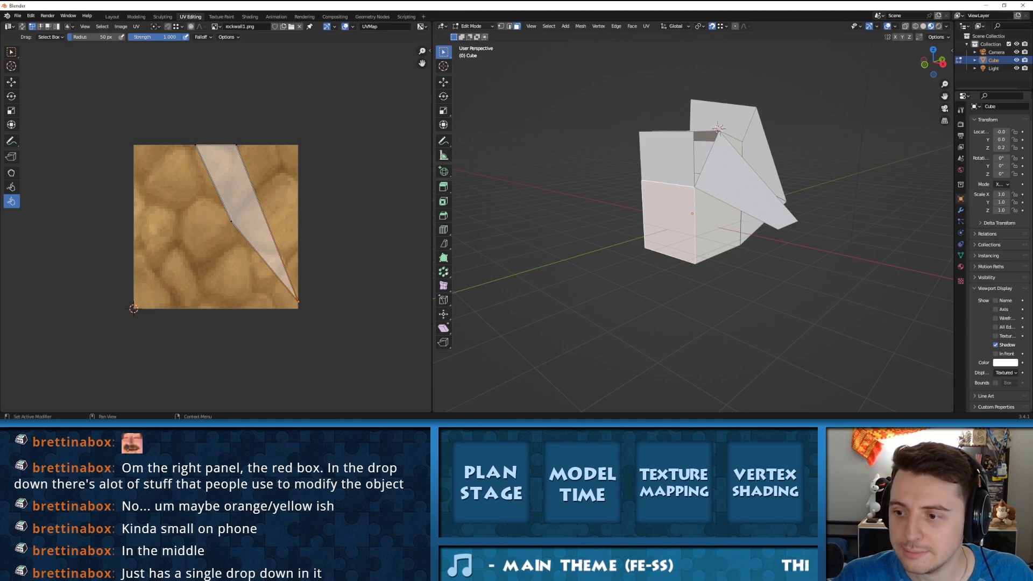
{"action": "left_click", "coordinate": [995, 288]}
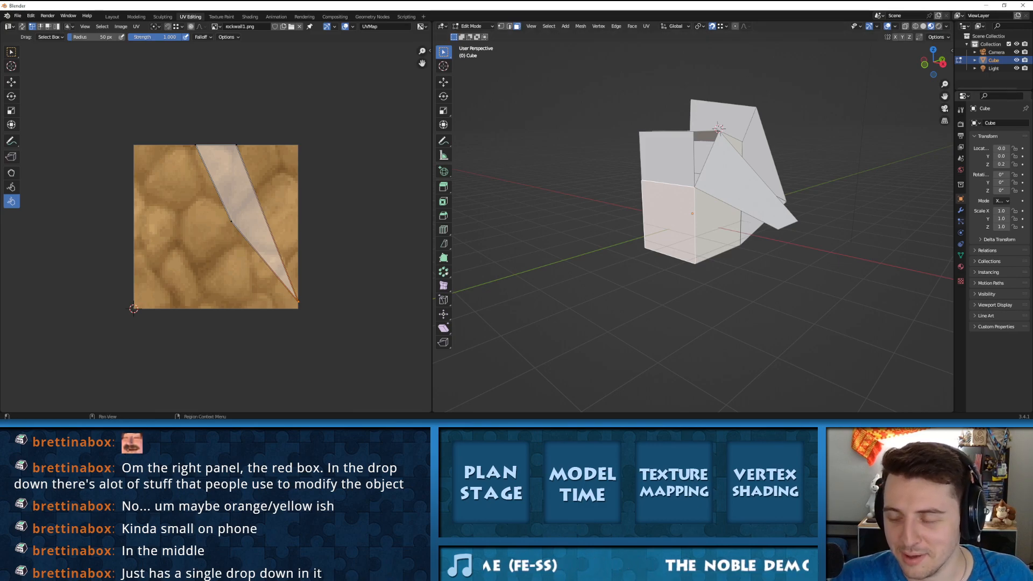
{"action": "left_click", "coordinate": [961, 221]}
{"action": "left_click", "coordinate": [961, 210]}
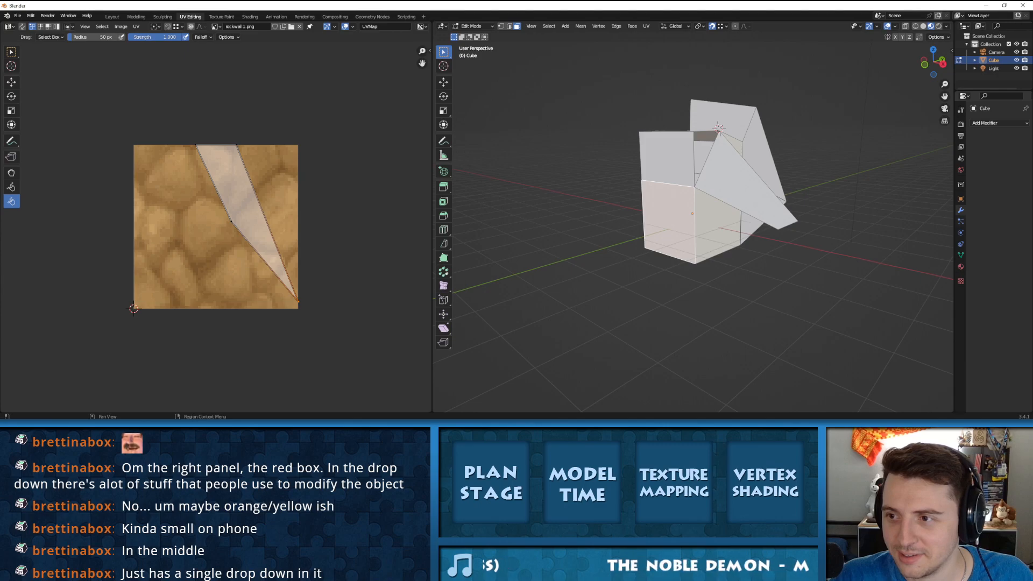
{"action": "left_click", "coordinate": [961, 233]}
{"action": "left_click", "coordinate": [961, 244]}
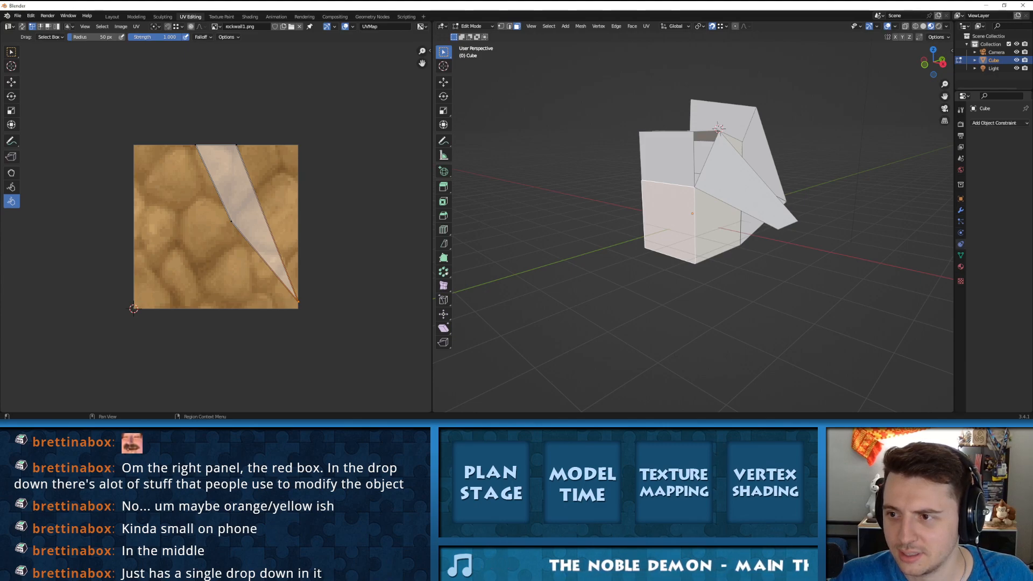
{"action": "left_click", "coordinate": [960, 255]}
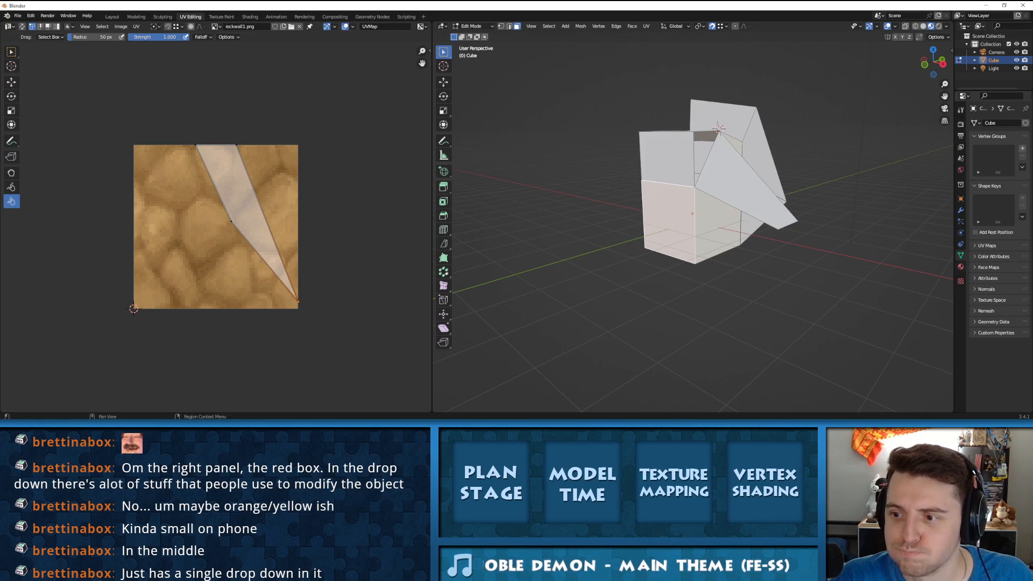
Step: Examine the cube's material settings with Preview and Surface collapsed, and check the texture properties and viewport shading options
{"action": "left_click", "coordinate": [961, 266]}
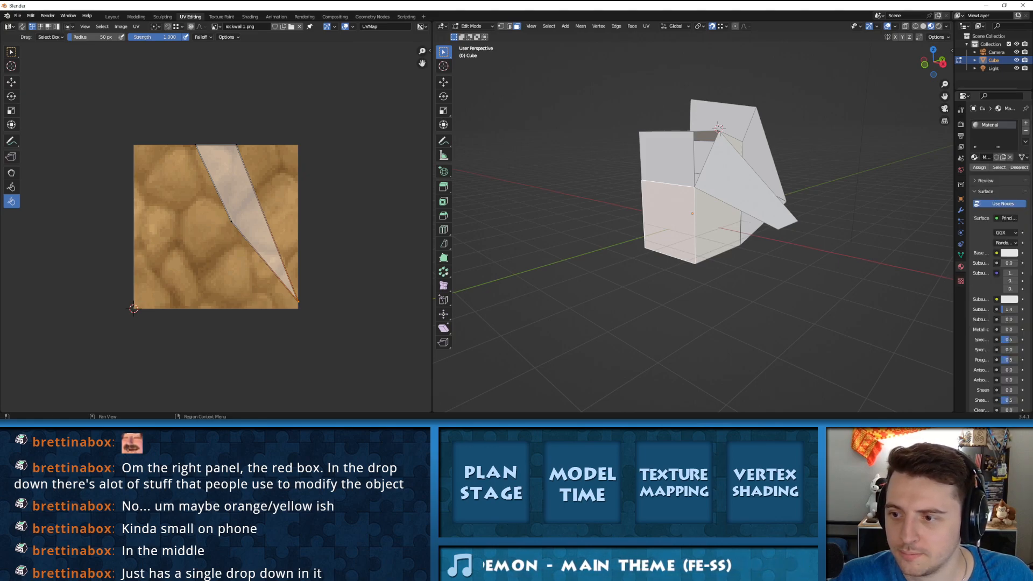
{"action": "scroll", "coordinate": [990, 215], "scroll_direction": "down", "scroll_amount": 3}
{"action": "scroll", "coordinate": [989, 215], "scroll_direction": "up", "scroll_amount": 2}
{"action": "left_click", "coordinate": [984, 175]}
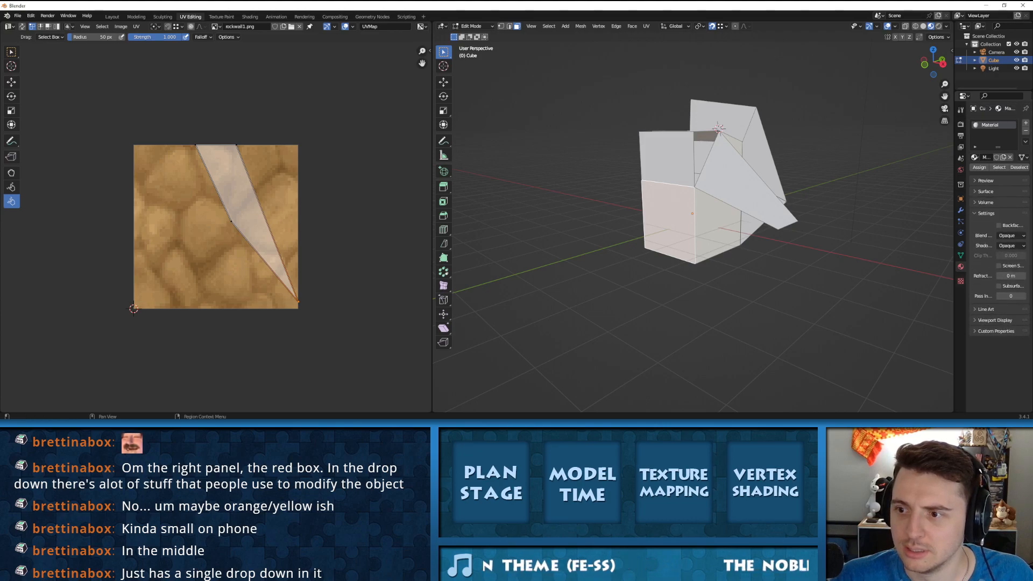
{"action": "left_click", "coordinate": [986, 181]}
{"action": "left_click", "coordinate": [986, 181]}
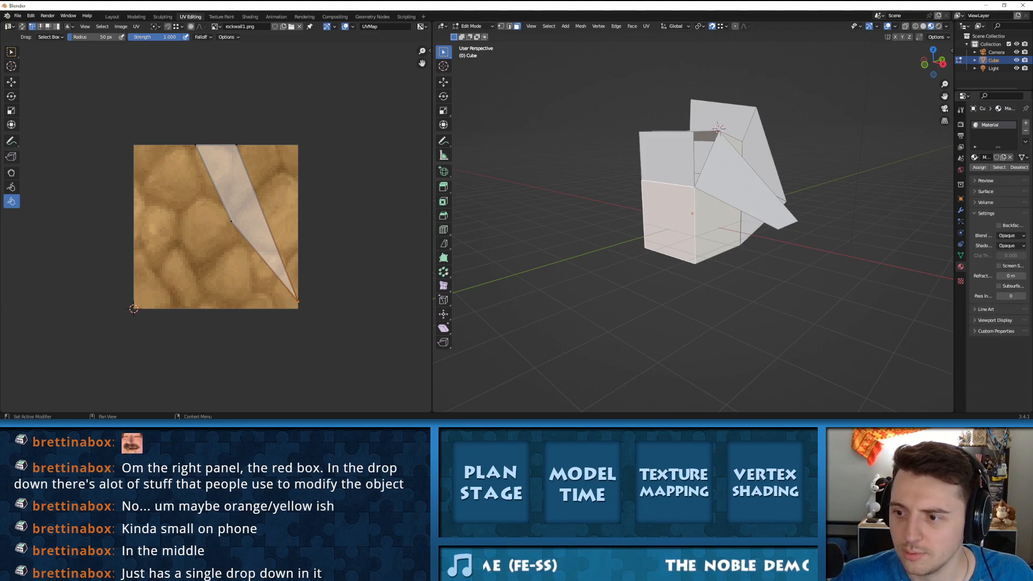
{"action": "left_click", "coordinate": [960, 281]}
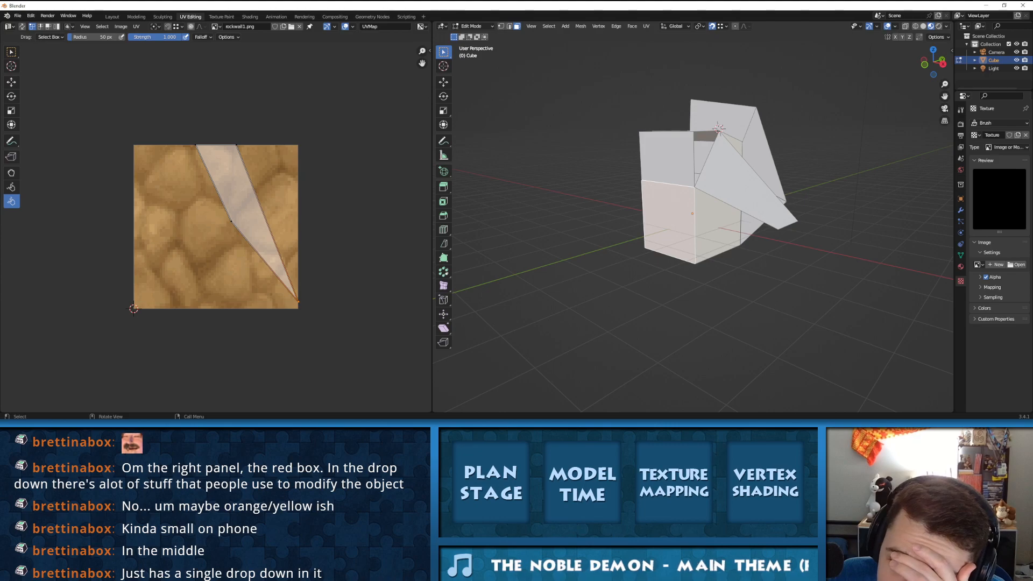
{"action": "left_click", "coordinate": [945, 26]}
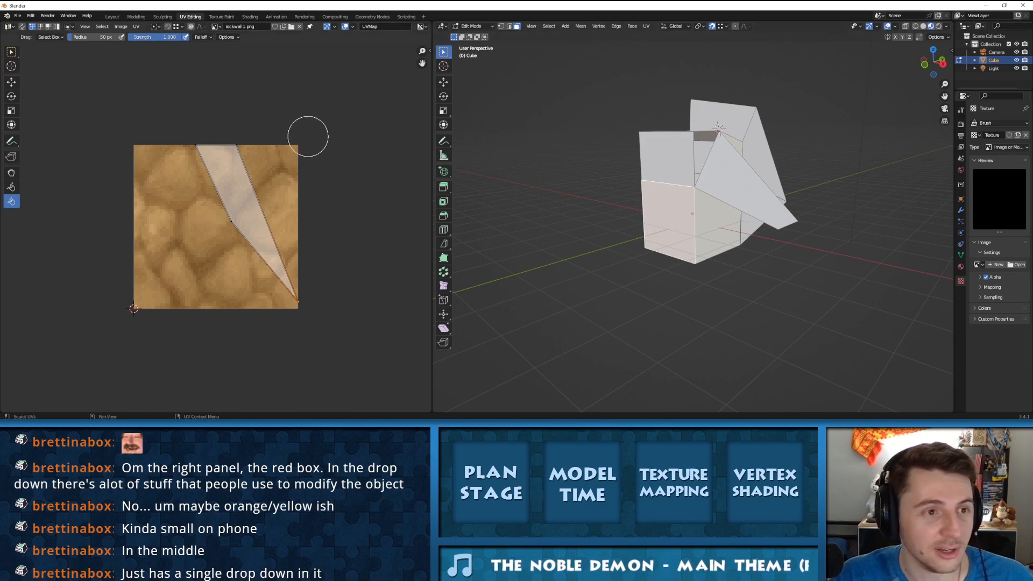
Step: Switch to the YouTube video Blender 3.4 Beginner Tutorial - Part 1 and skim its Image Textures and Shading Tab chapters
{"action": "scroll", "coordinate": [484, 285], "scroll_direction": "up", "scroll_amount": 1}
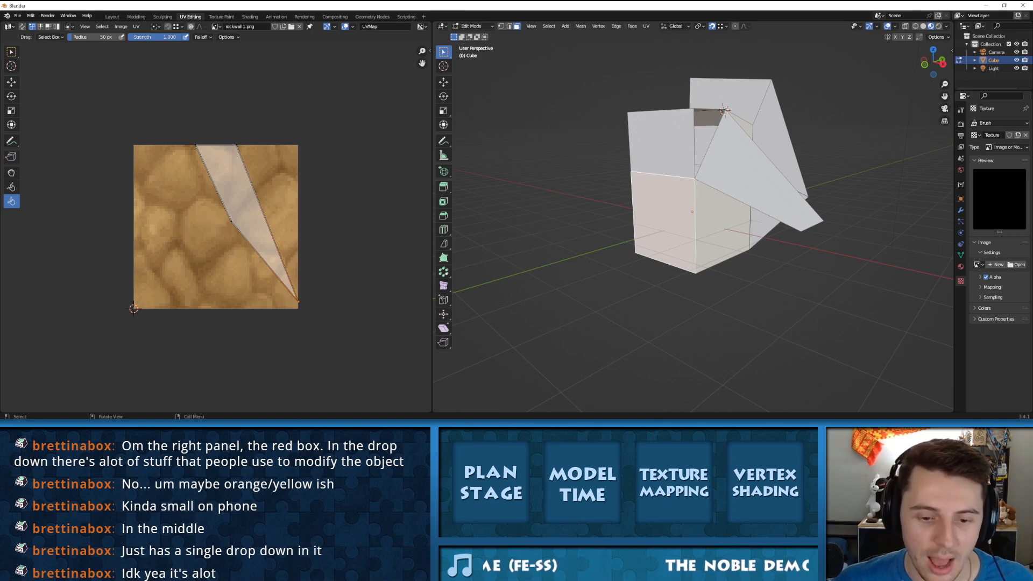
{"action": "key", "text": "alt+Tab"}
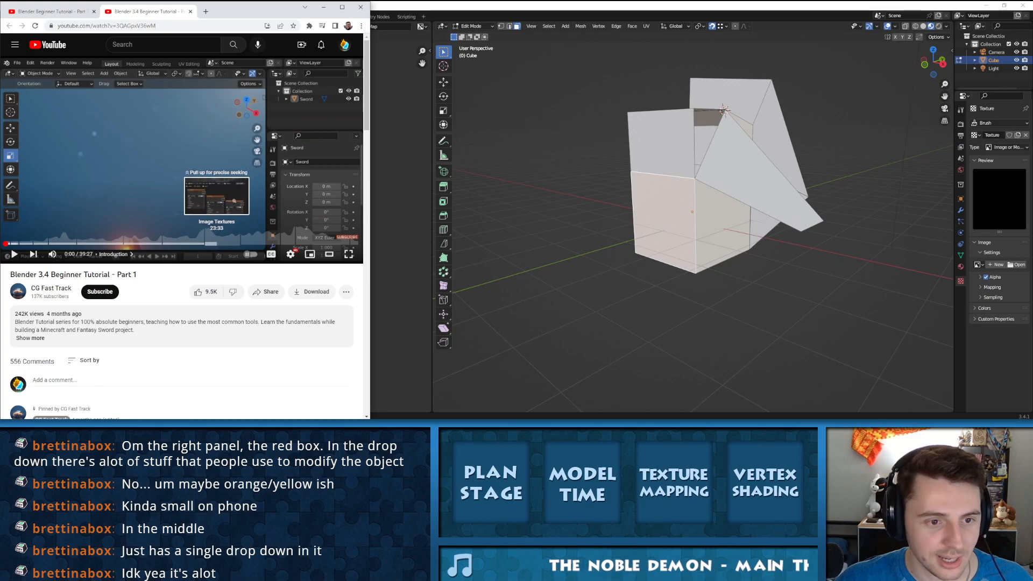
{"action": "left_click", "coordinate": [214, 243]}
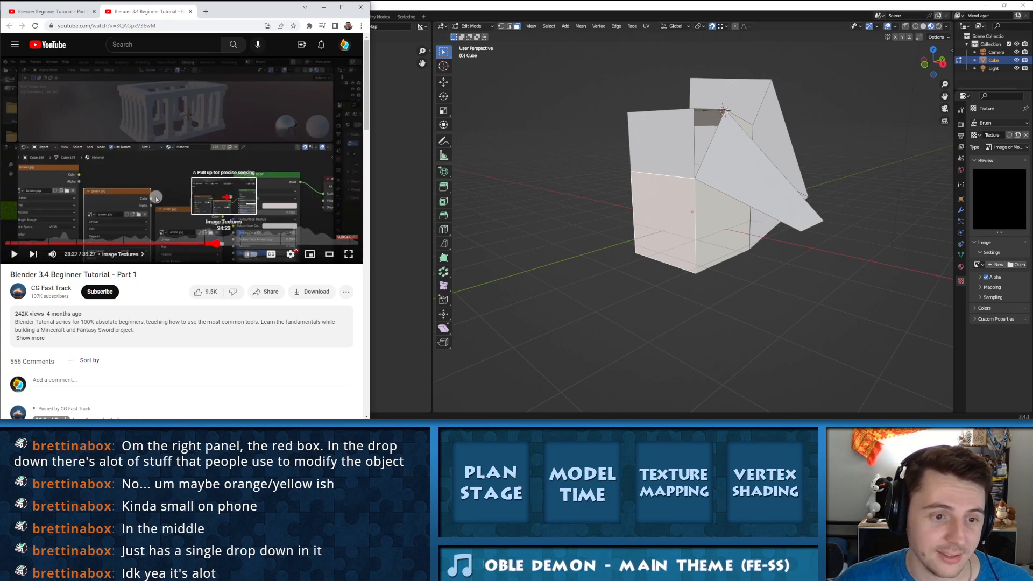
{"action": "left_click", "coordinate": [225, 244]}
{"action": "left_click", "coordinate": [231, 244]}
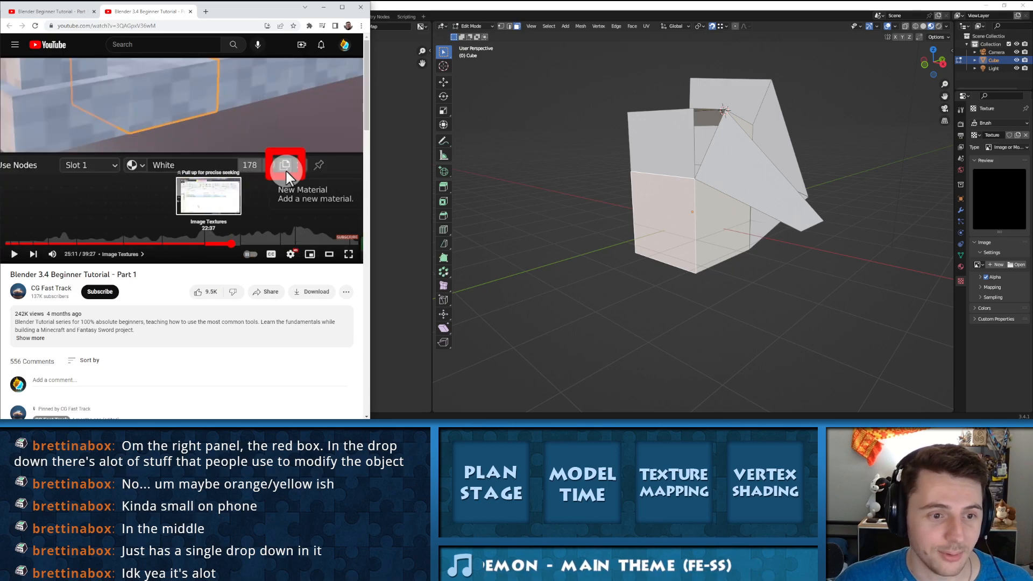
{"action": "left_click", "coordinate": [207, 243]}
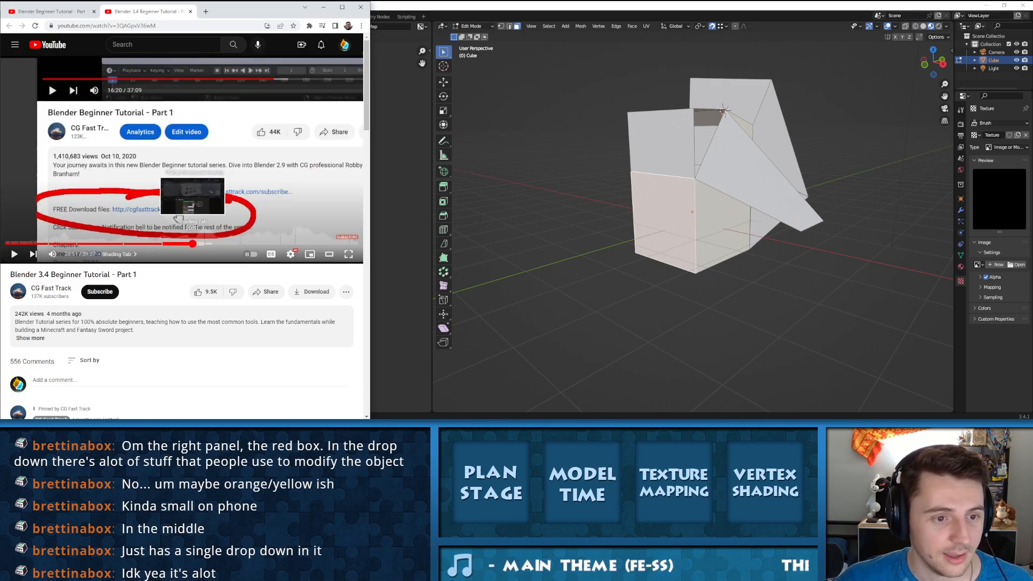
{"action": "left_click", "coordinate": [186, 244]}
{"action": "left_click", "coordinate": [166, 243]}
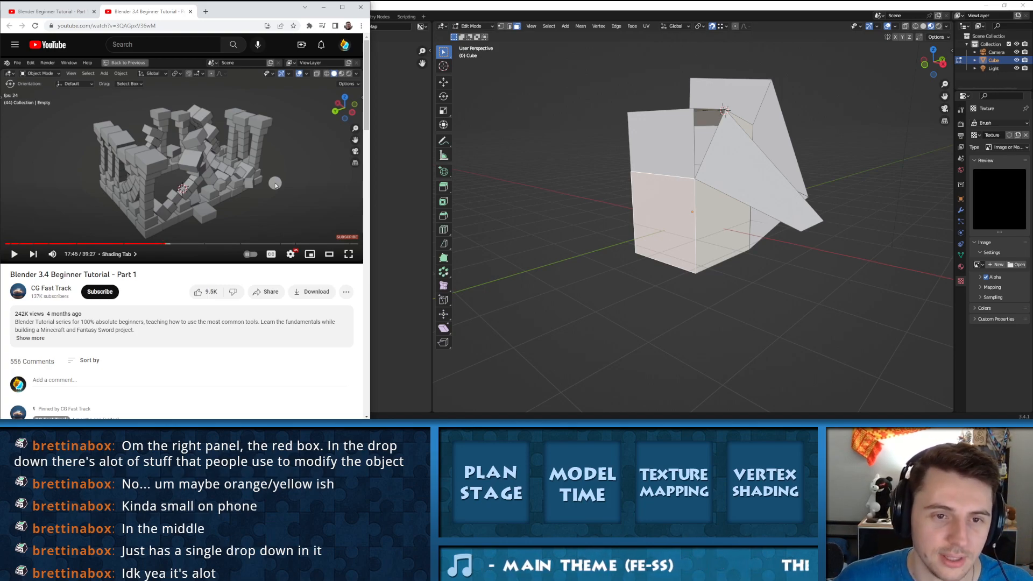
Step: Return to Blender and select faces on the other side of the block, ending on the outer slanted one, to inspect their UVs
{"action": "scroll", "coordinate": [694, 226], "scroll_direction": "down", "scroll_amount": 7}
{"action": "scroll", "coordinate": [693, 226], "scroll_direction": "up", "scroll_amount": 4}
{"action": "middle_click_drag", "start_coordinate": [715, 215], "coordinate": [695, 249]}
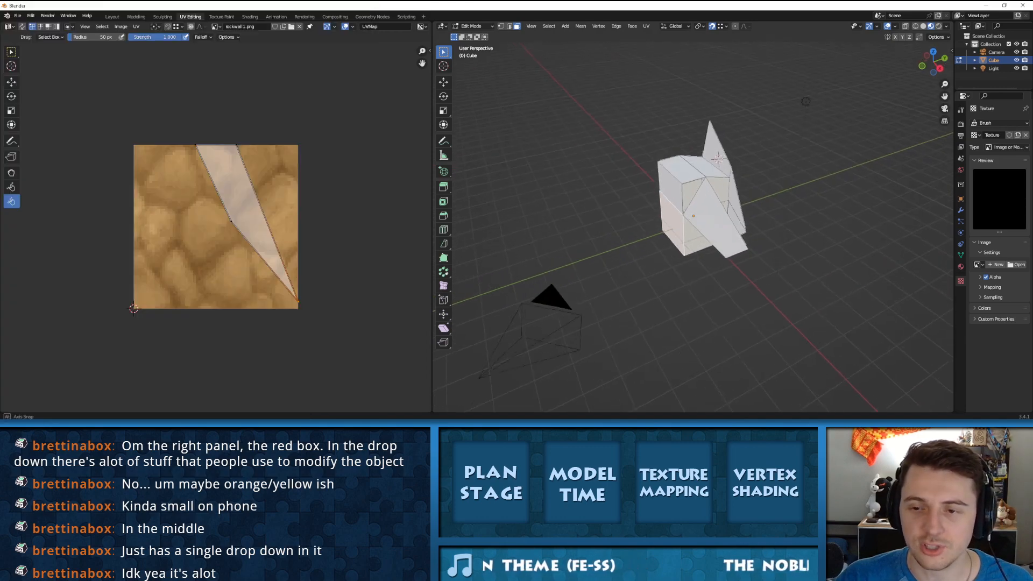
{"action": "middle_click_drag", "start_coordinate": [806, 101], "coordinate": [710, 49]}
{"action": "left_click", "coordinate": [680, 230]}
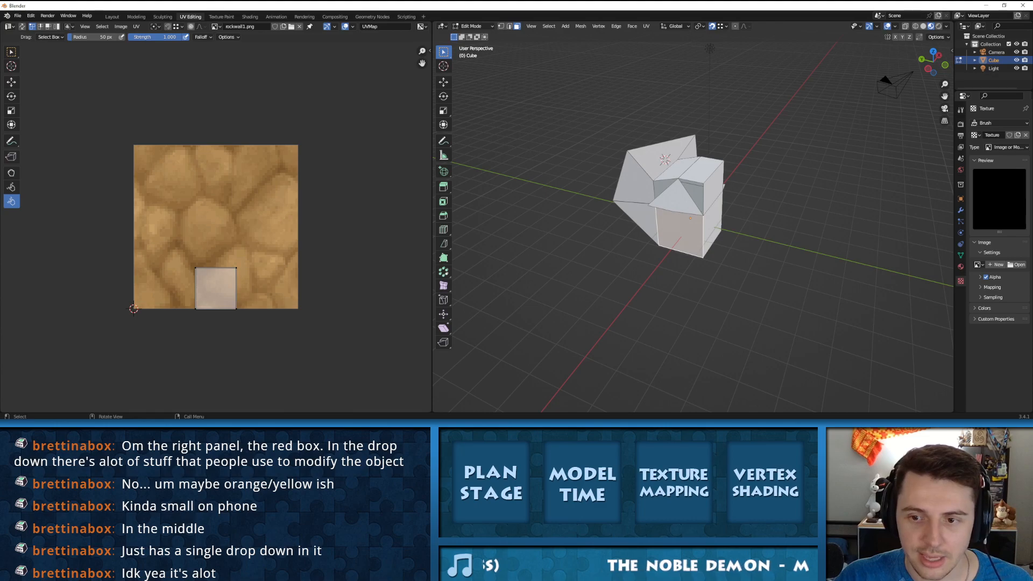
{"action": "left_click", "coordinate": [676, 199]}
{"action": "left_click", "coordinate": [637, 182]}
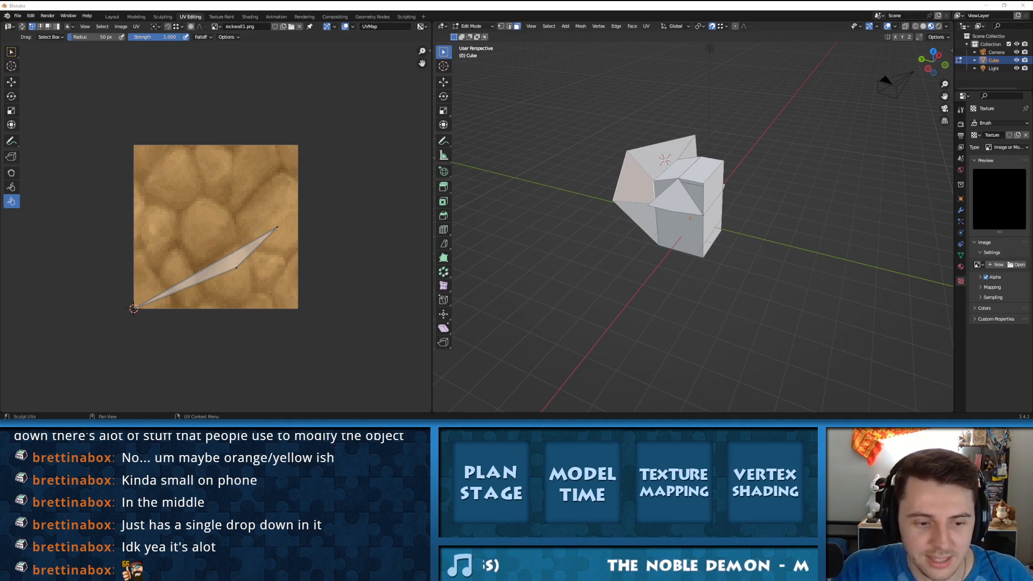
Step: Compare against the observatory scene in the older Blender and come back to the newer Blender's block
{"action": "key", "text": "alt+Tab"}
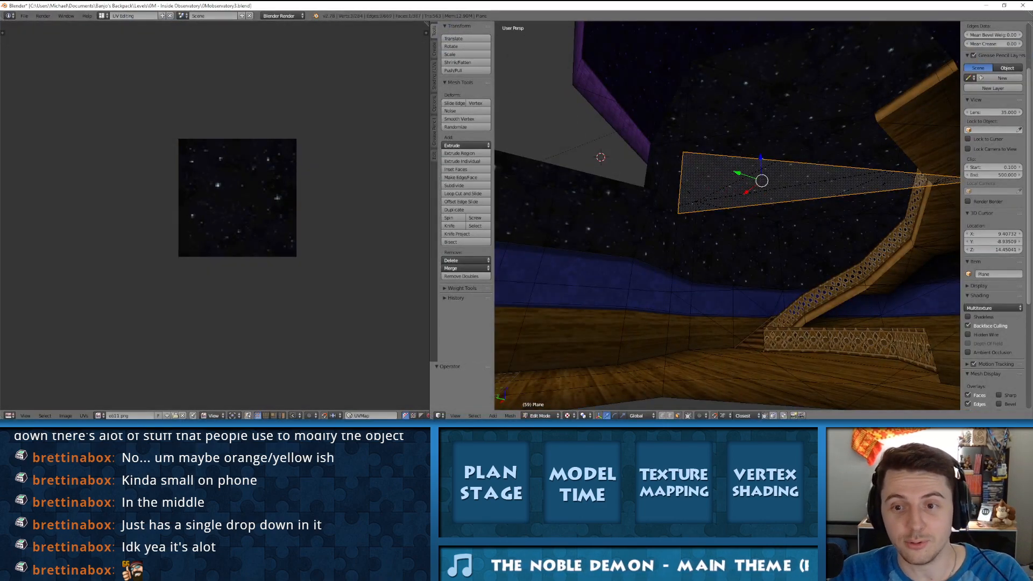
{"action": "key", "text": "alt+Tab"}
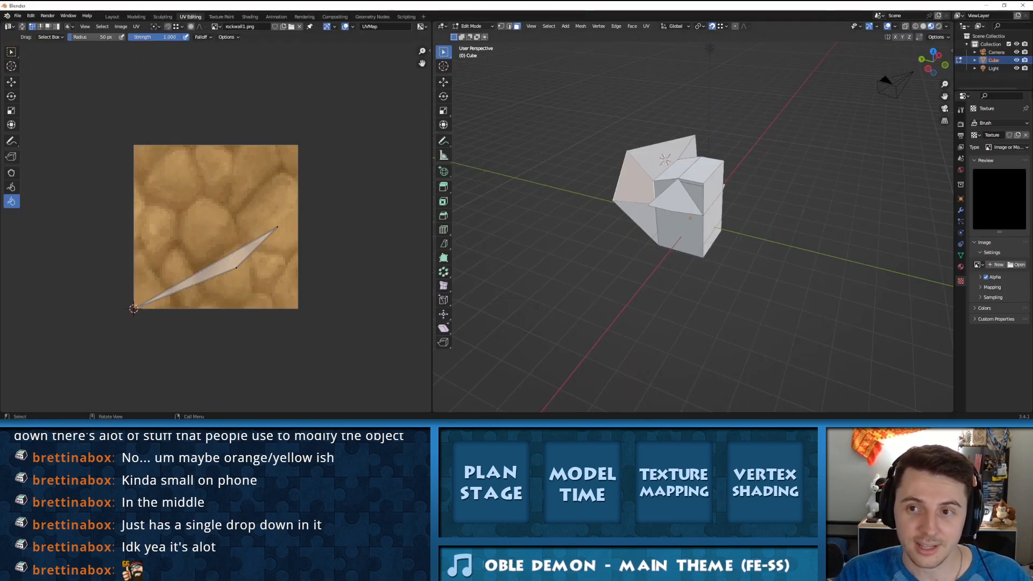